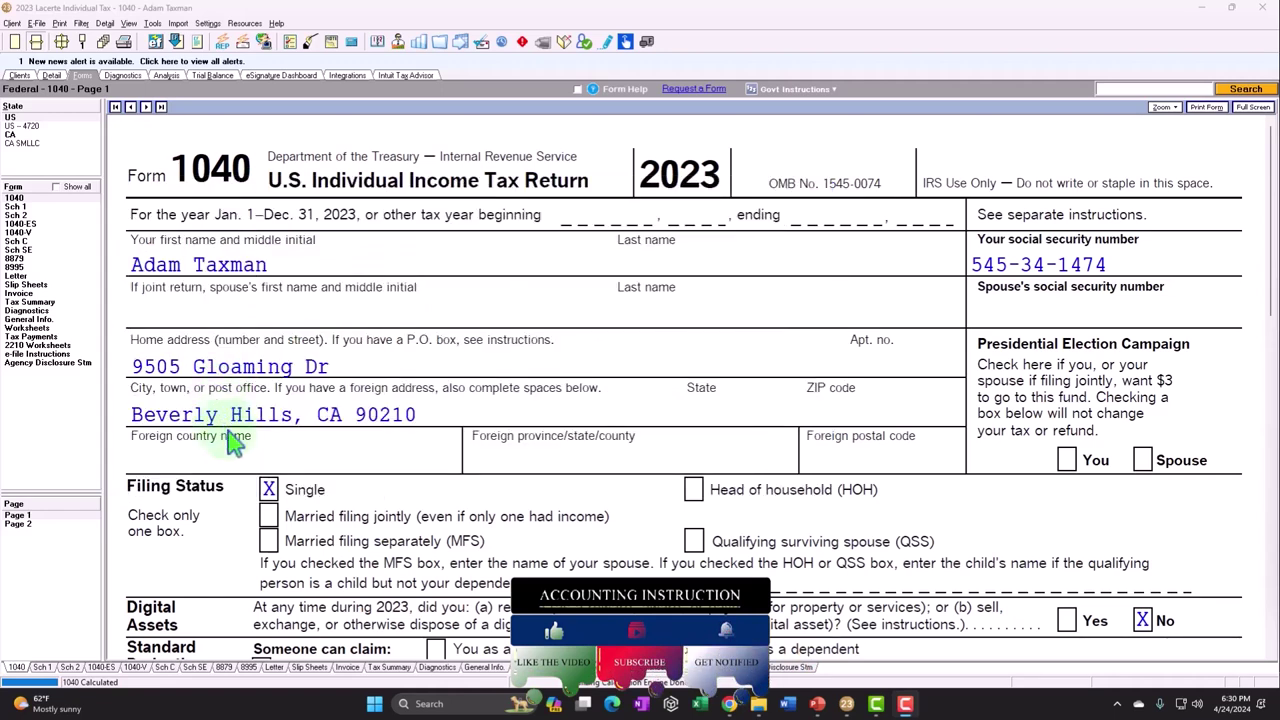
Review page 1 of Form 1040 from the taxpayer details and filing status down to the income and deduction lines
{"action": "scroll", "coordinate": [445, 510], "scroll_direction": "down", "scroll_amount": 4}
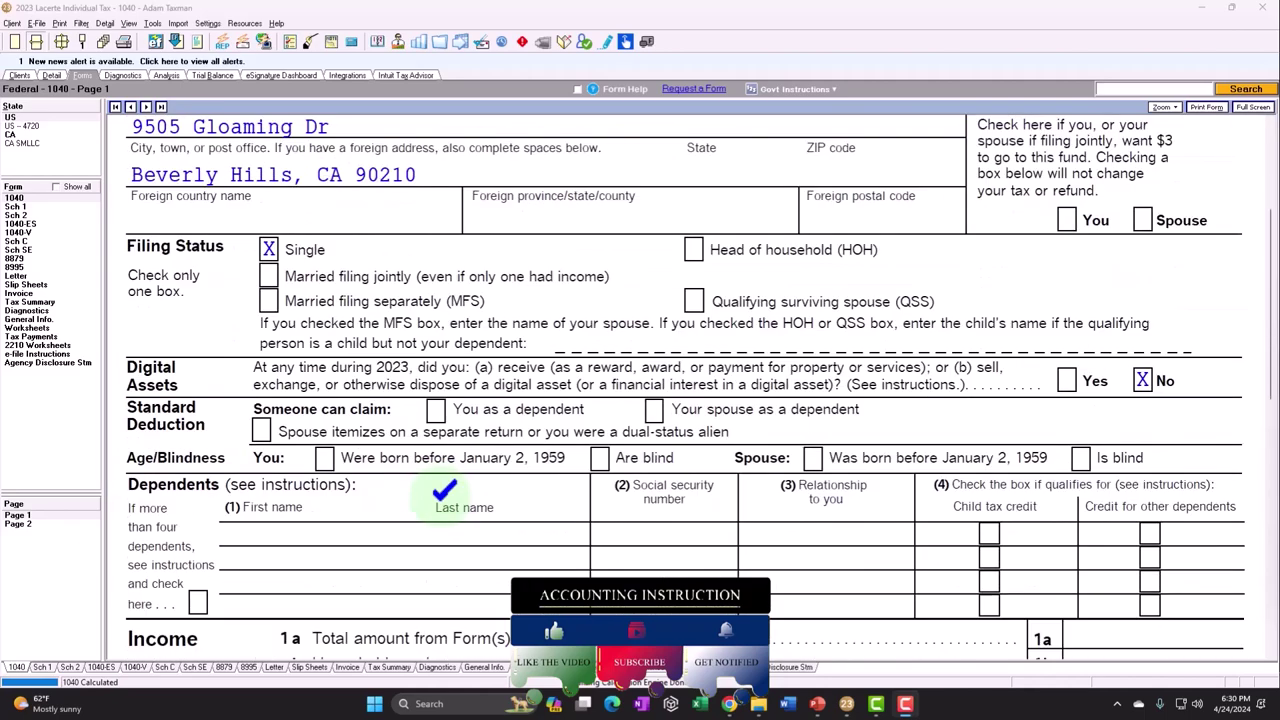
{"action": "scroll", "coordinate": [445, 510], "scroll_direction": "down", "scroll_amount": 6}
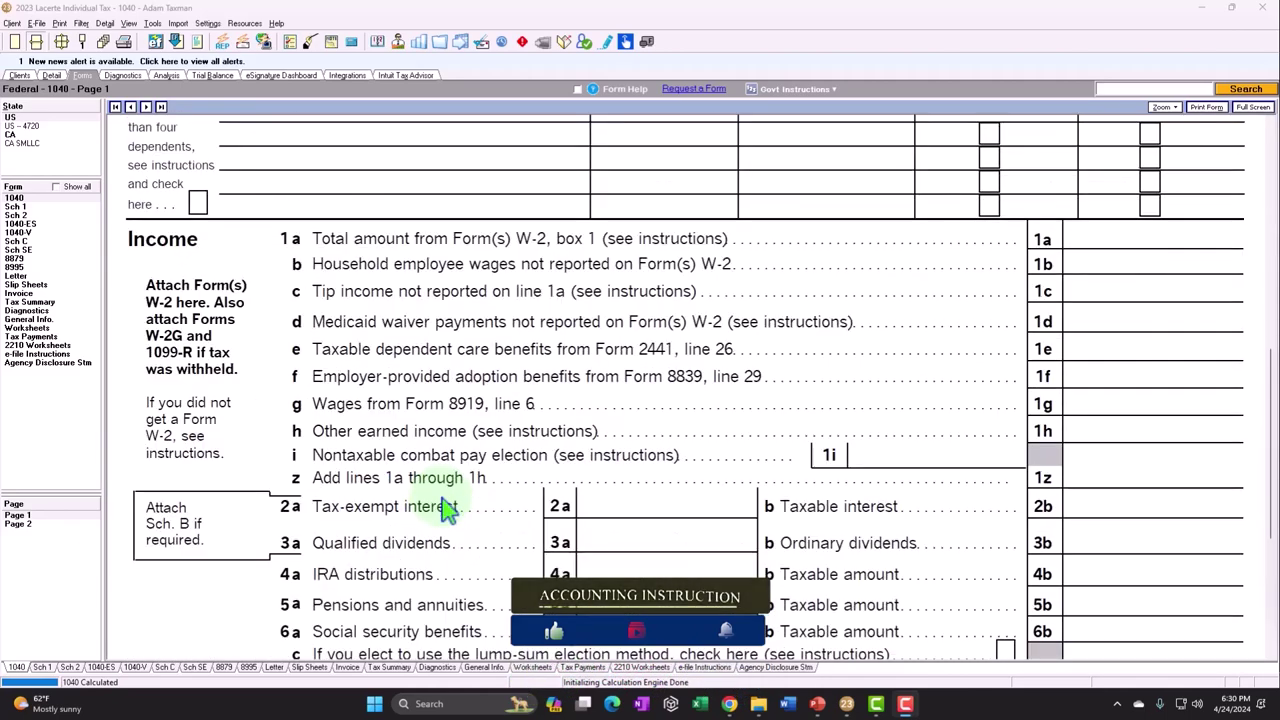
{"action": "scroll", "coordinate": [445, 510], "scroll_direction": "down", "scroll_amount": 1}
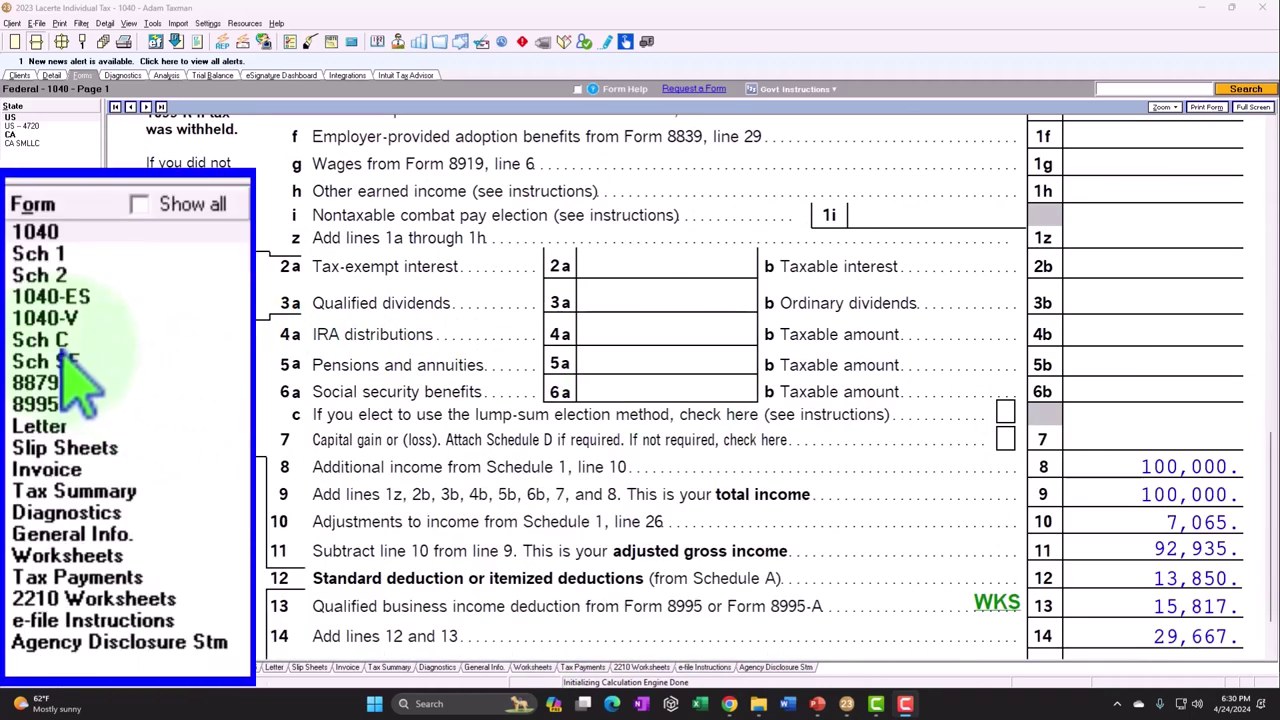
Open Schedule C and examine the Part I income and Part II expenses down to the tentative profit line
{"action": "left_click", "coordinate": [16, 218]}
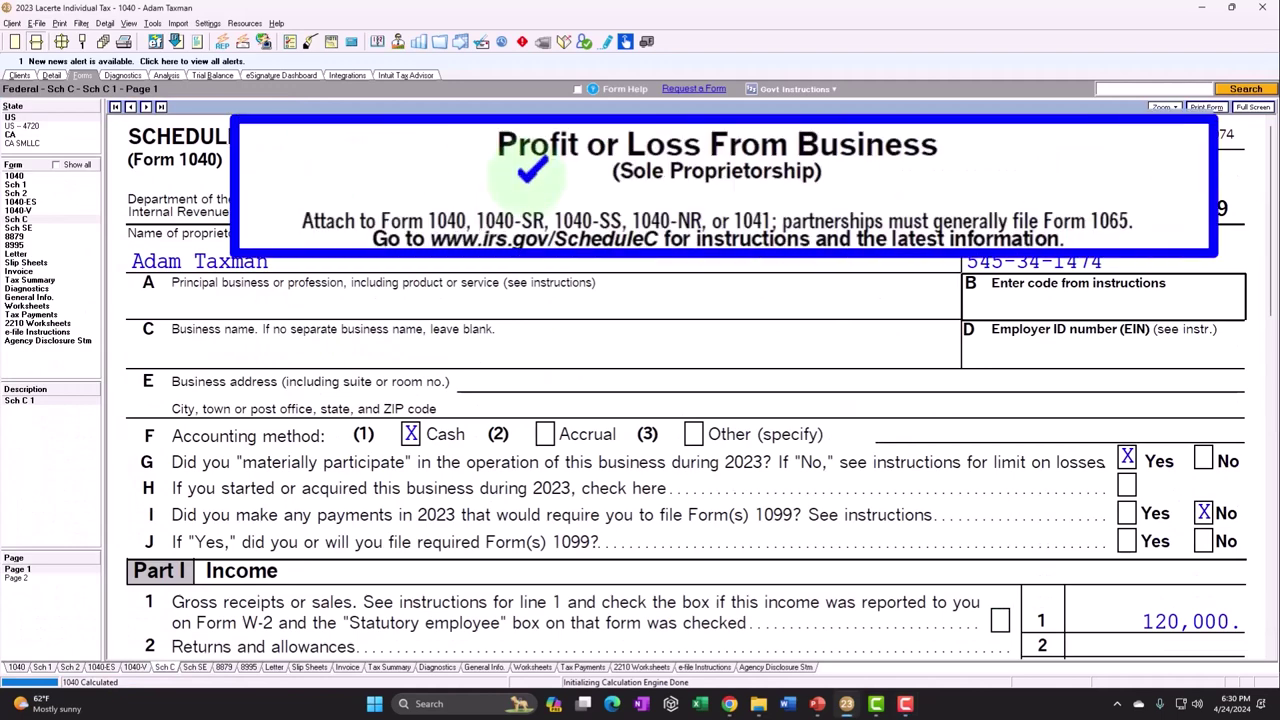
{"action": "scroll", "coordinate": [580, 200], "scroll_direction": "down", "scroll_amount": 5}
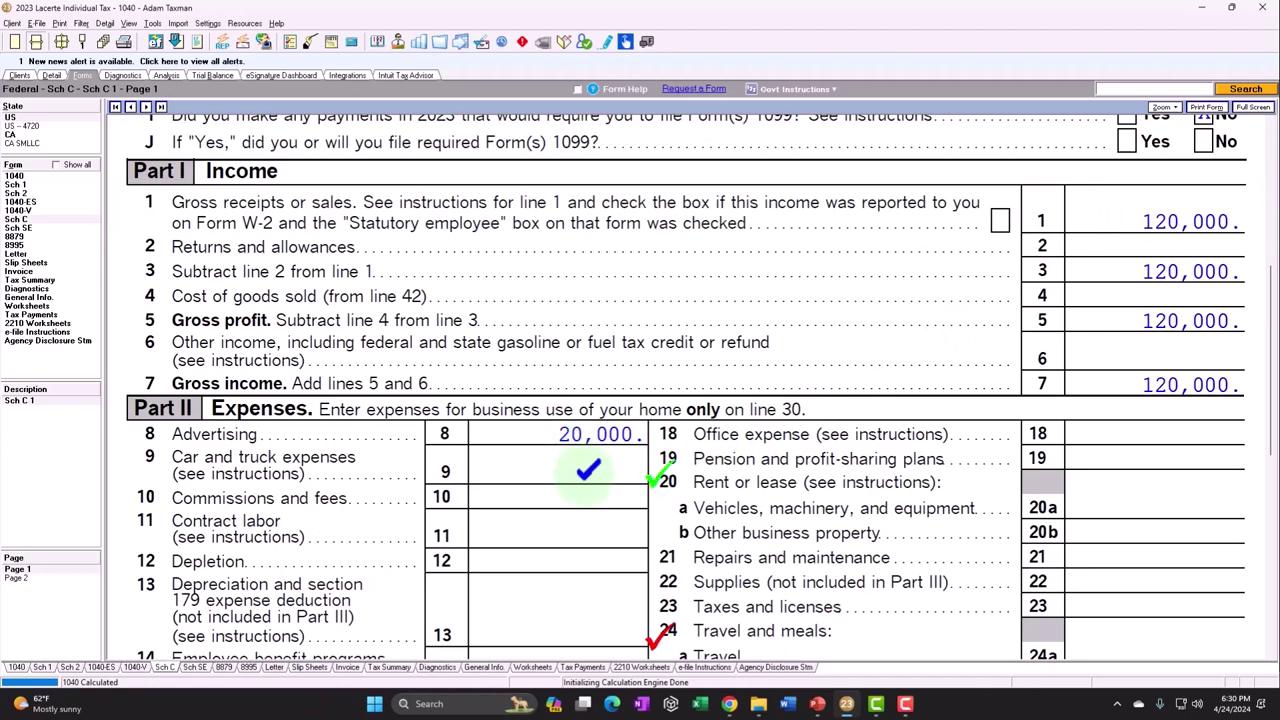
{"action": "scroll", "coordinate": [686, 400], "scroll_direction": "down", "scroll_amount": 3}
{"action": "scroll", "coordinate": [686, 400], "scroll_direction": "down", "scroll_amount": 2}
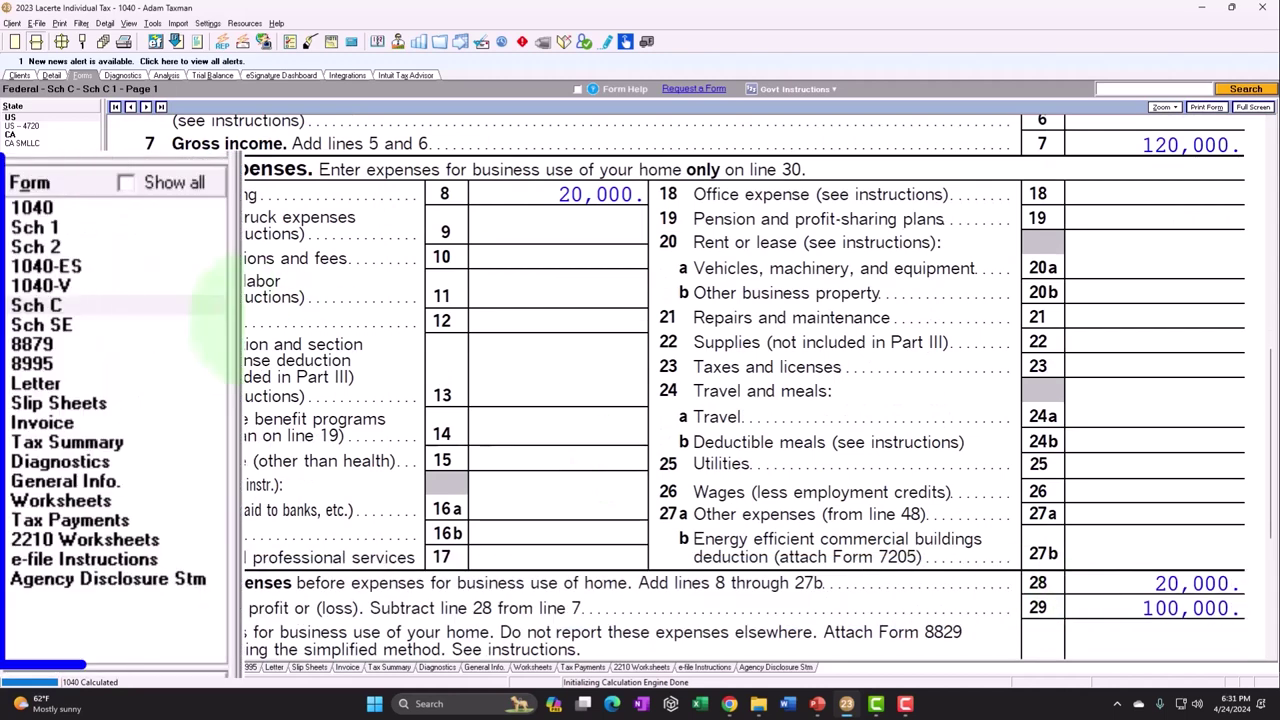
Trace the business income from Schedule 1 line 3 to line 8 on page 1 of Form 1040
{"action": "left_click", "coordinate": [70, 228]}
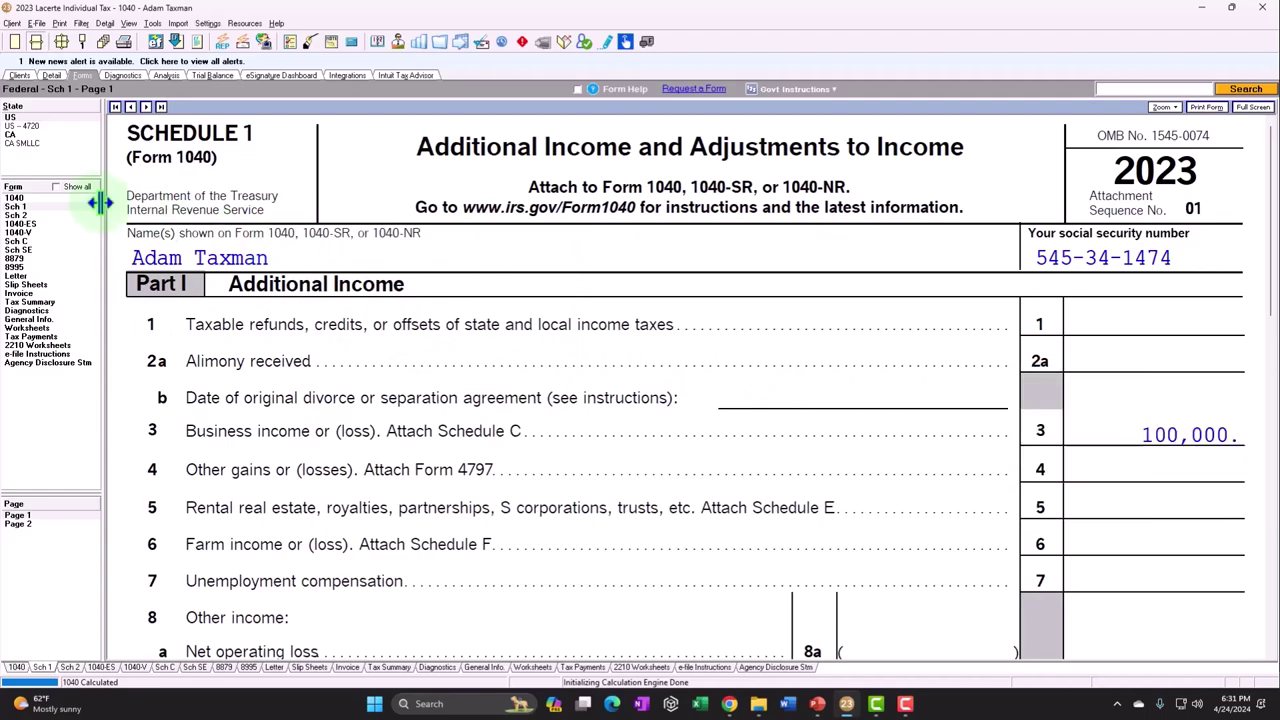
{"action": "left_click", "coordinate": [14, 197]}
{"action": "scroll", "coordinate": [595, 390], "scroll_direction": "down", "scroll_amount": 10}
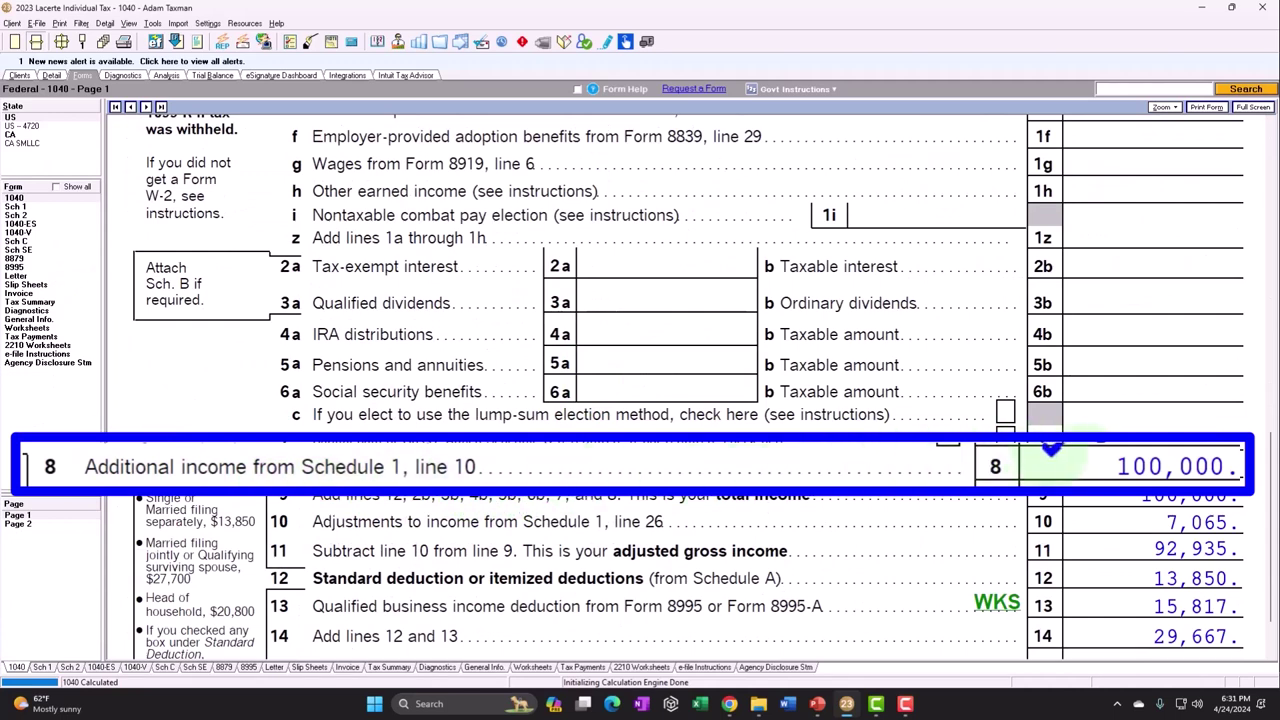
Check the Schedule C profit, and follow it into the self-employment tax calculation on Schedule SE through line 12
{"action": "left_click", "coordinate": [33, 240]}
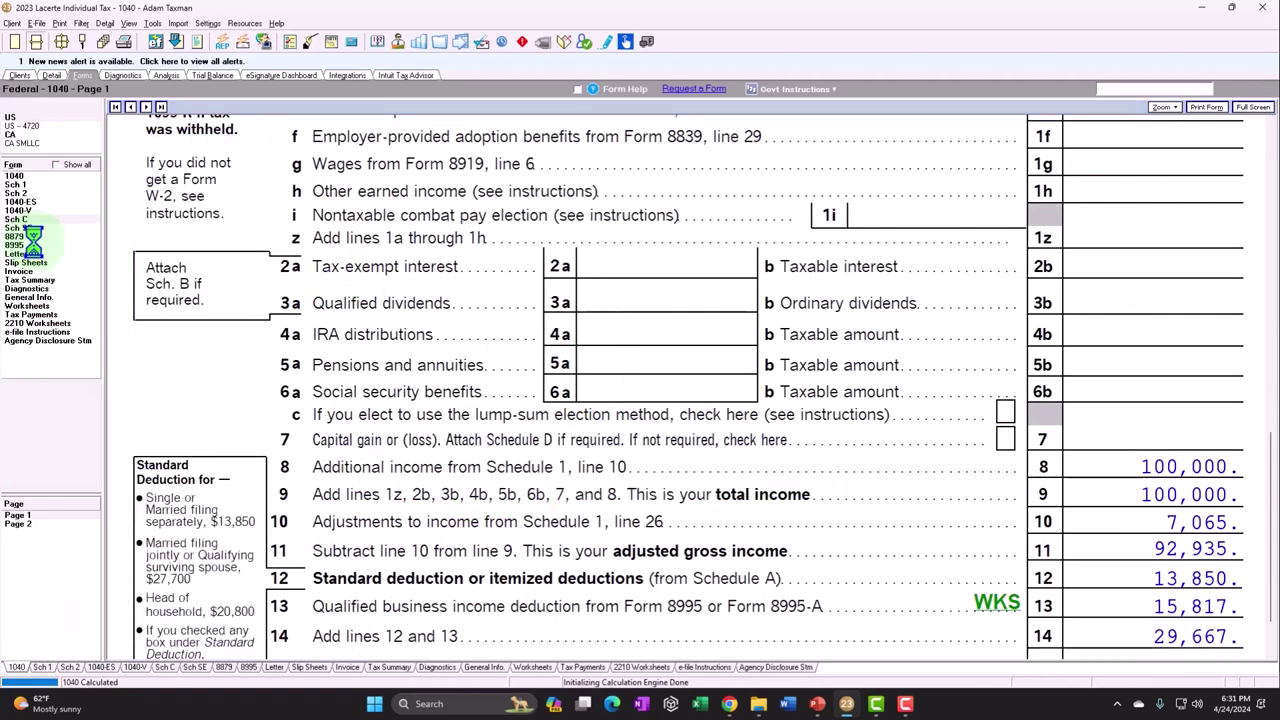
{"action": "scroll", "coordinate": [777, 349], "scroll_direction": "down", "scroll_amount": 10}
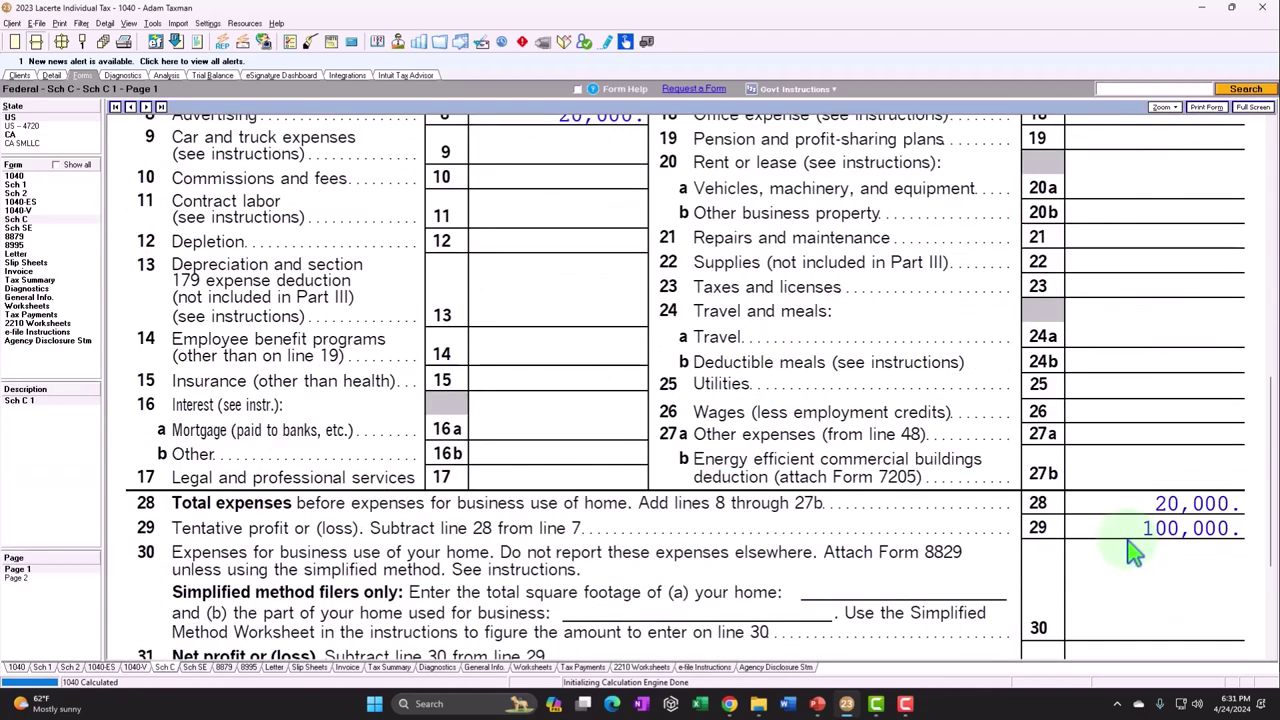
{"action": "left_click", "coordinate": [18, 228]}
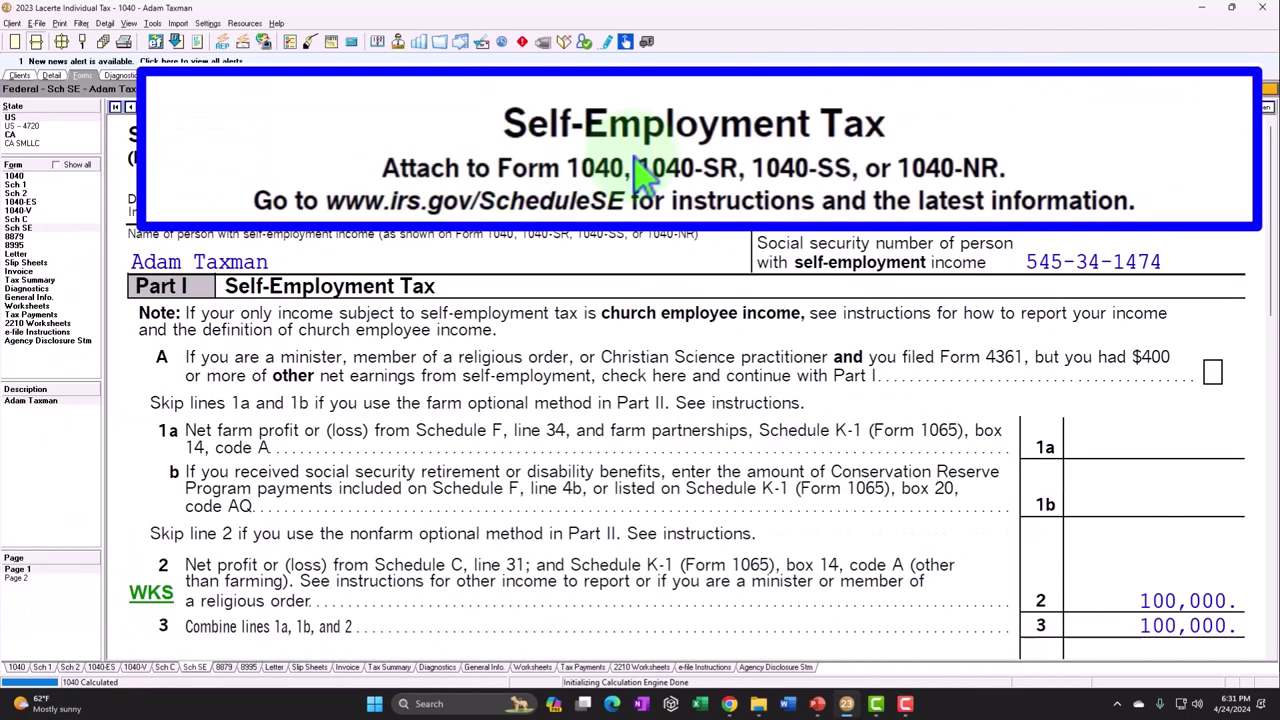
{"action": "scroll", "coordinate": [762, 340], "scroll_direction": "down", "scroll_amount": 5}
{"action": "scroll", "coordinate": [762, 345], "scroll_direction": "down", "scroll_amount": 8}
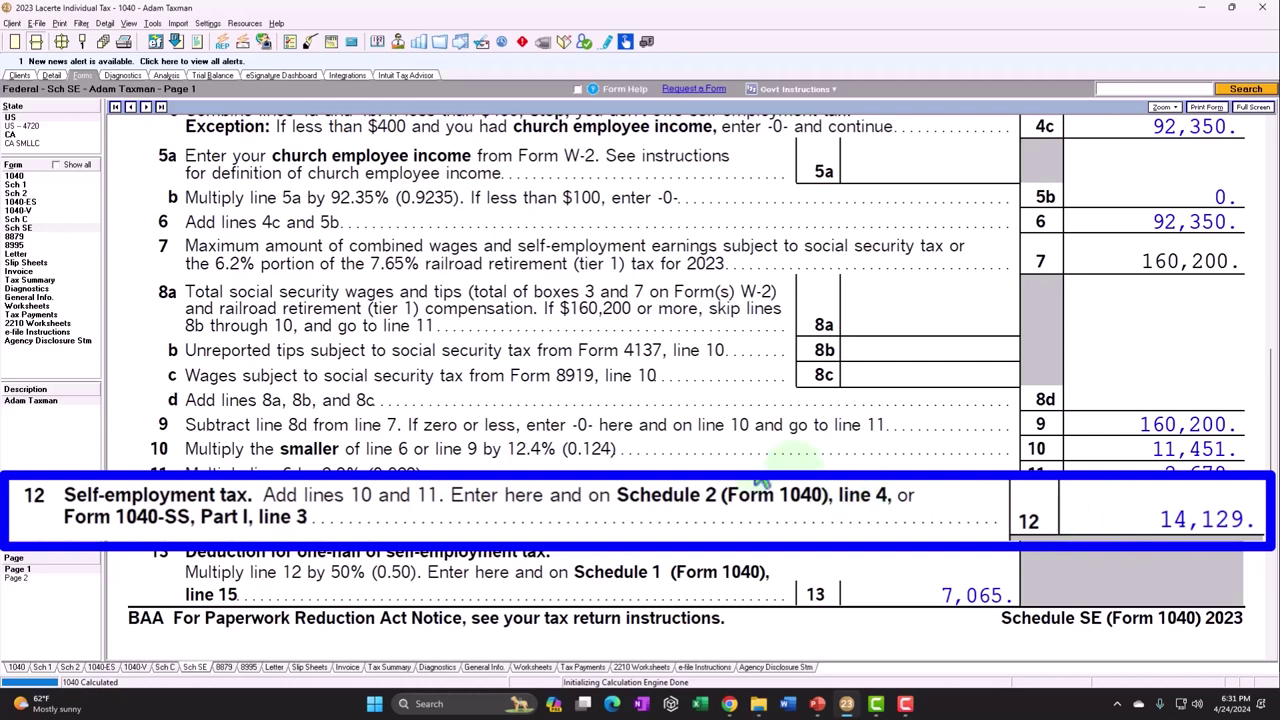
Trace the self-employment tax to Schedule 2 line 4 and on to line 23 on page 2 of Form 1040
{"action": "left_click", "coordinate": [28, 215]}
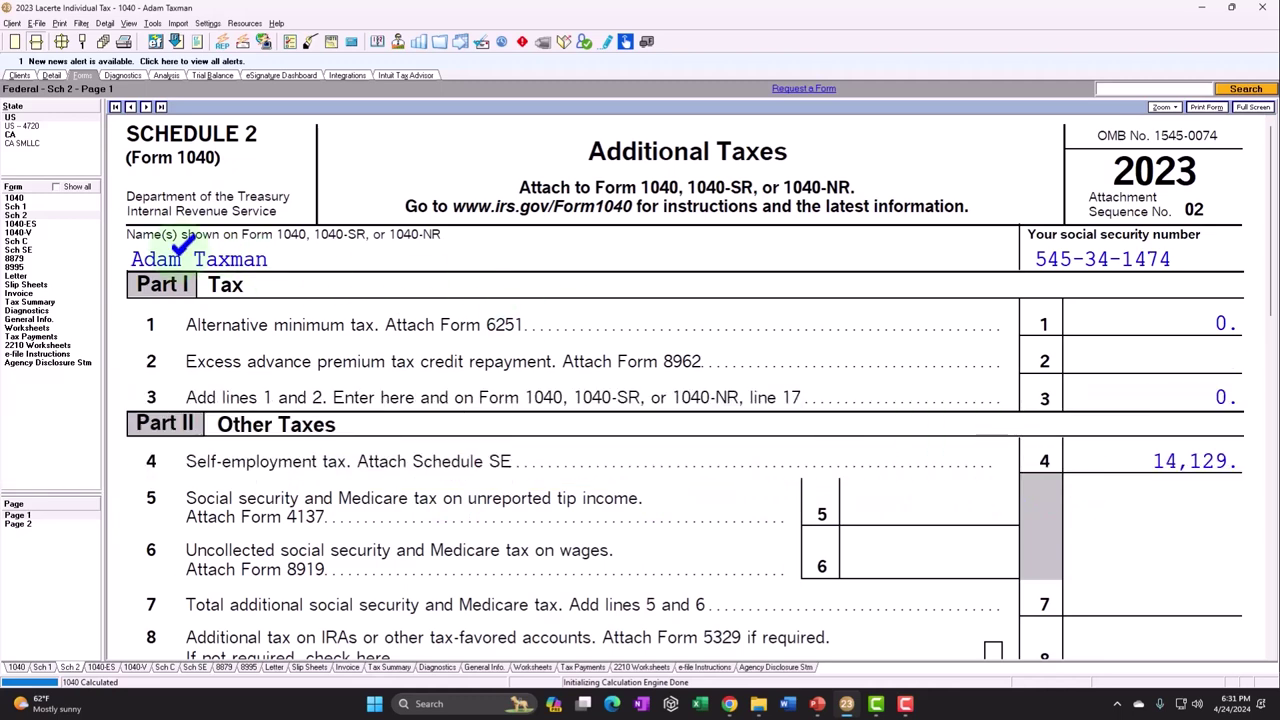
{"action": "left_click", "coordinate": [16, 197]}
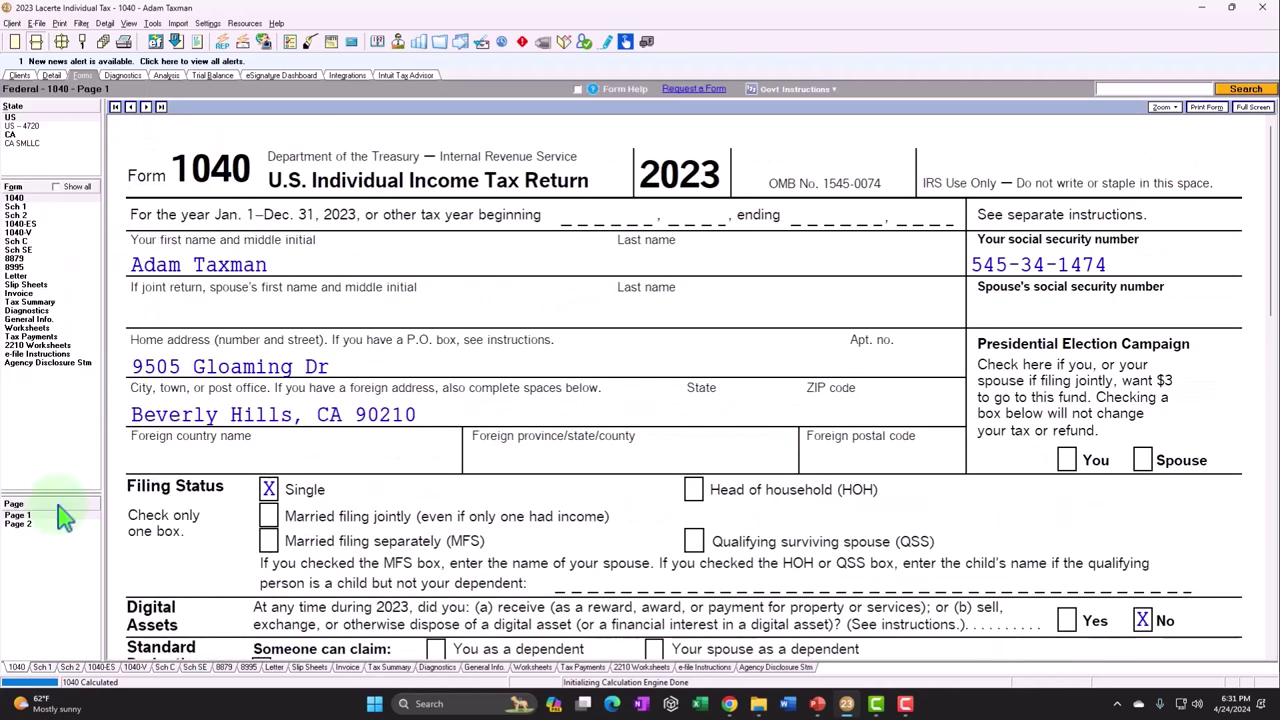
{"action": "left_click", "coordinate": [17, 523]}
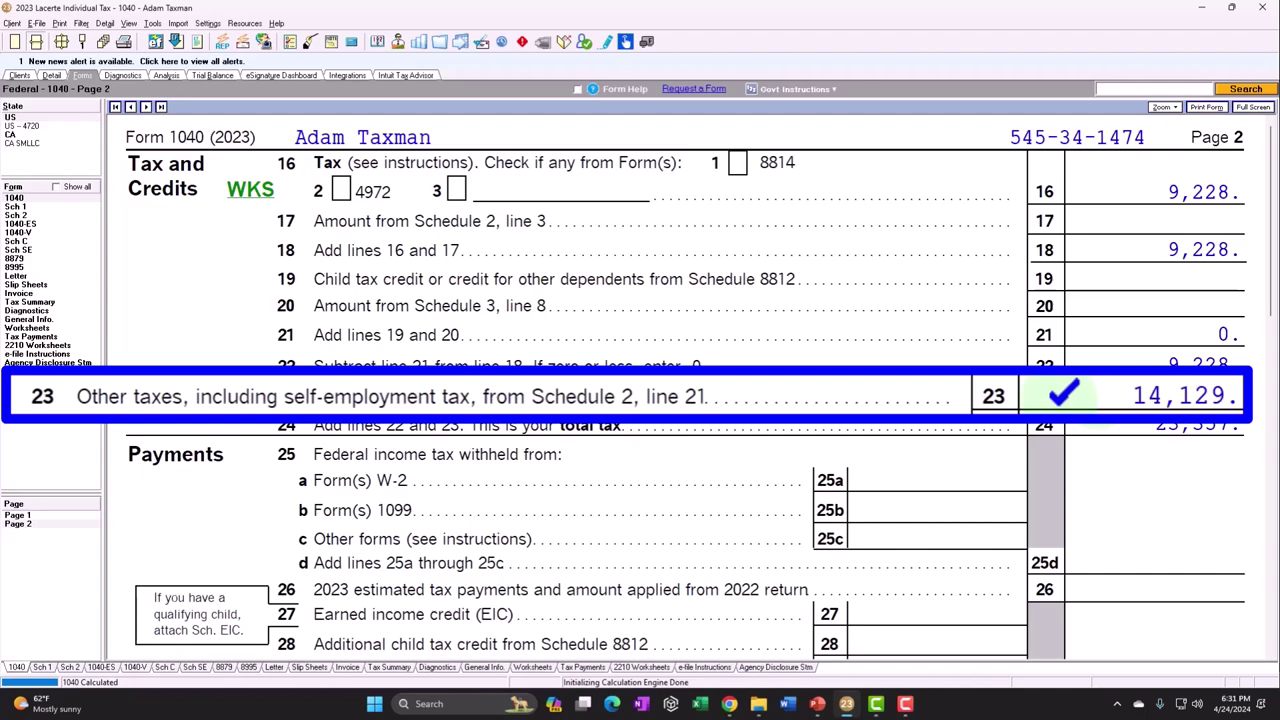
Review Schedule C net profit on line 31 and the half self-employment tax deduction on Schedule SE line 13
{"action": "left_click", "coordinate": [16, 241]}
{"action": "scroll", "coordinate": [700, 350], "scroll_direction": "down", "scroll_amount": 15}
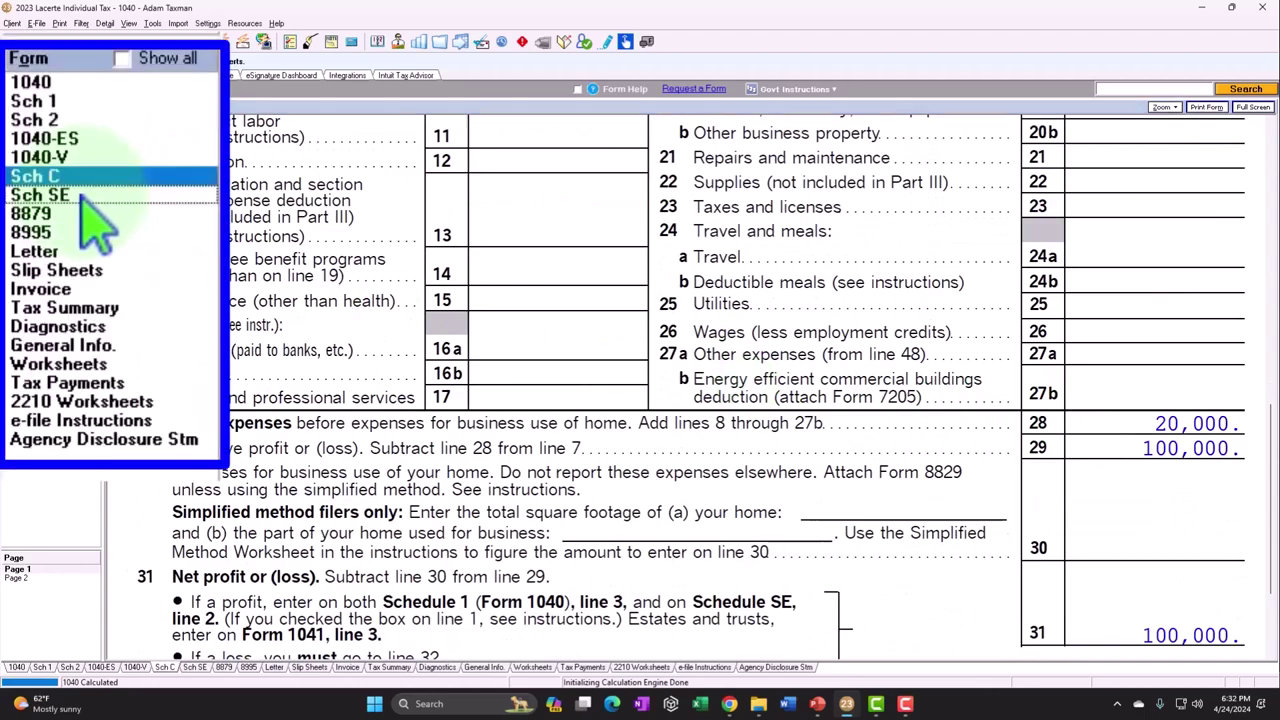
{"action": "left_click", "coordinate": [18, 228]}
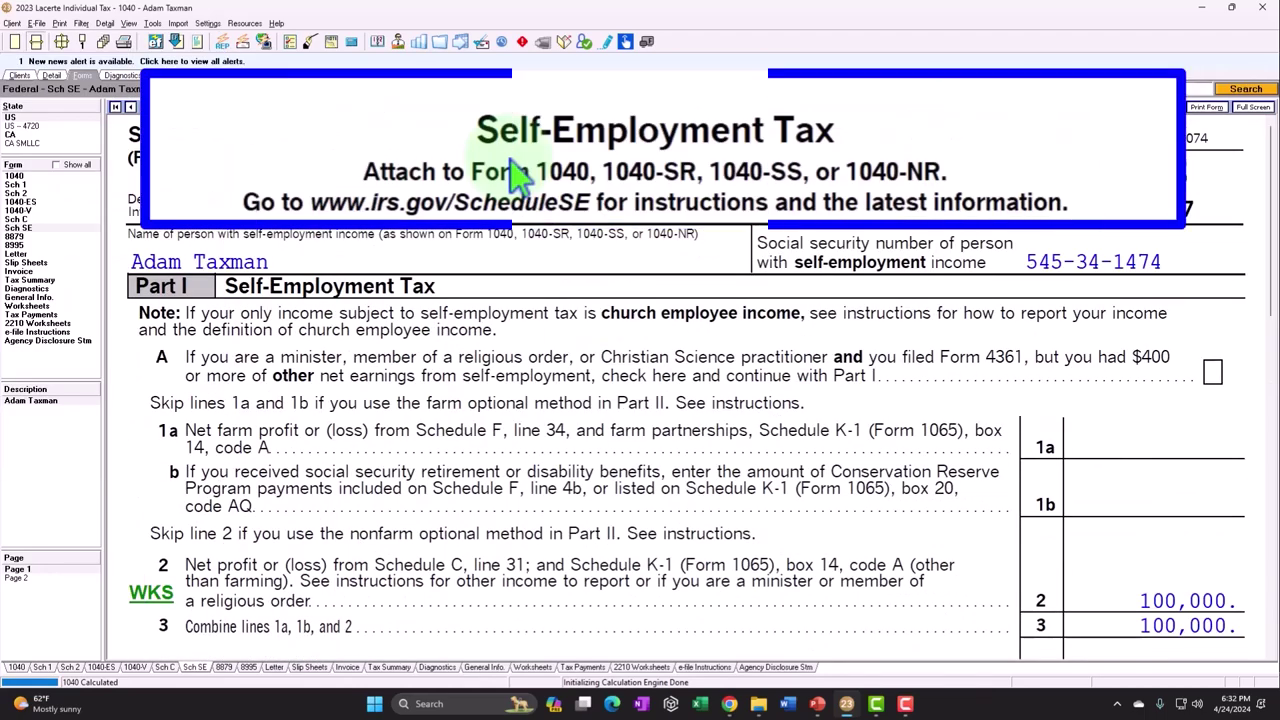
{"action": "scroll", "coordinate": [636, 280], "scroll_direction": "down", "scroll_amount": 3}
{"action": "scroll", "coordinate": [636, 280], "scroll_direction": "down", "scroll_amount": 6}
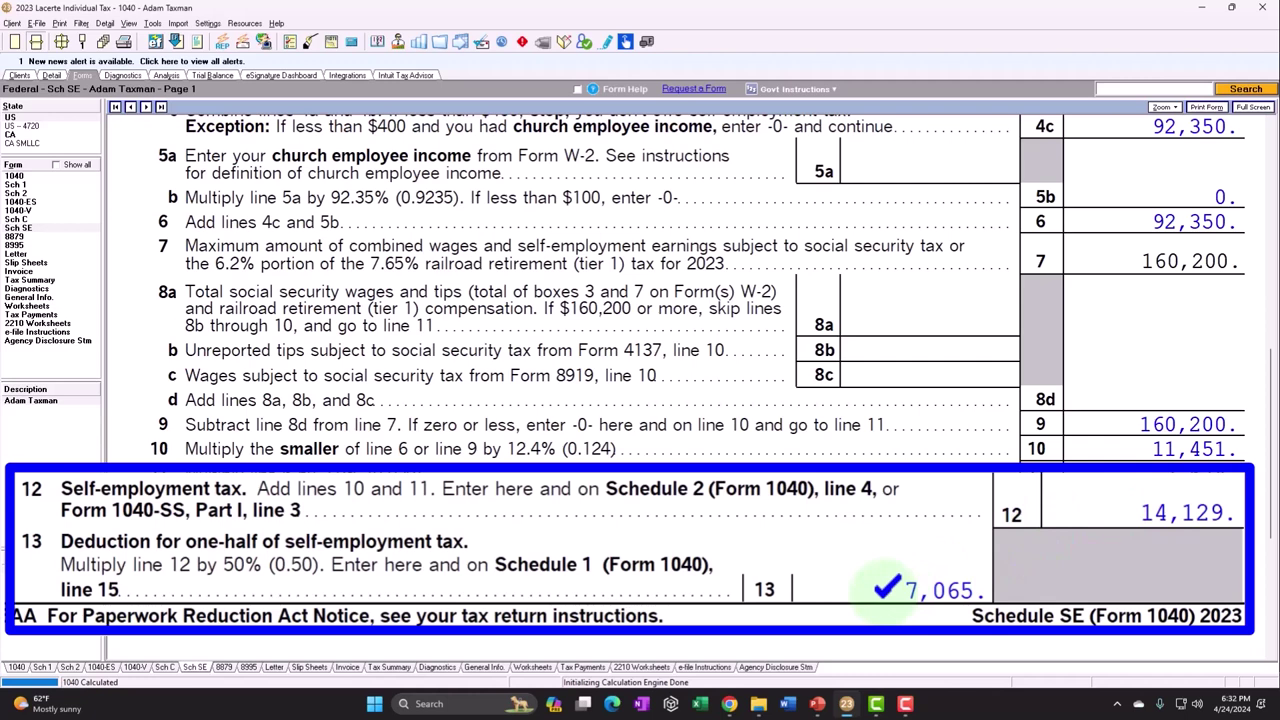
Follow the self-employment tax deduction from Schedule 1 page 2 to Form 1040 page 1, and examine lines 8 through 15
{"action": "left_click", "coordinate": [16, 206]}
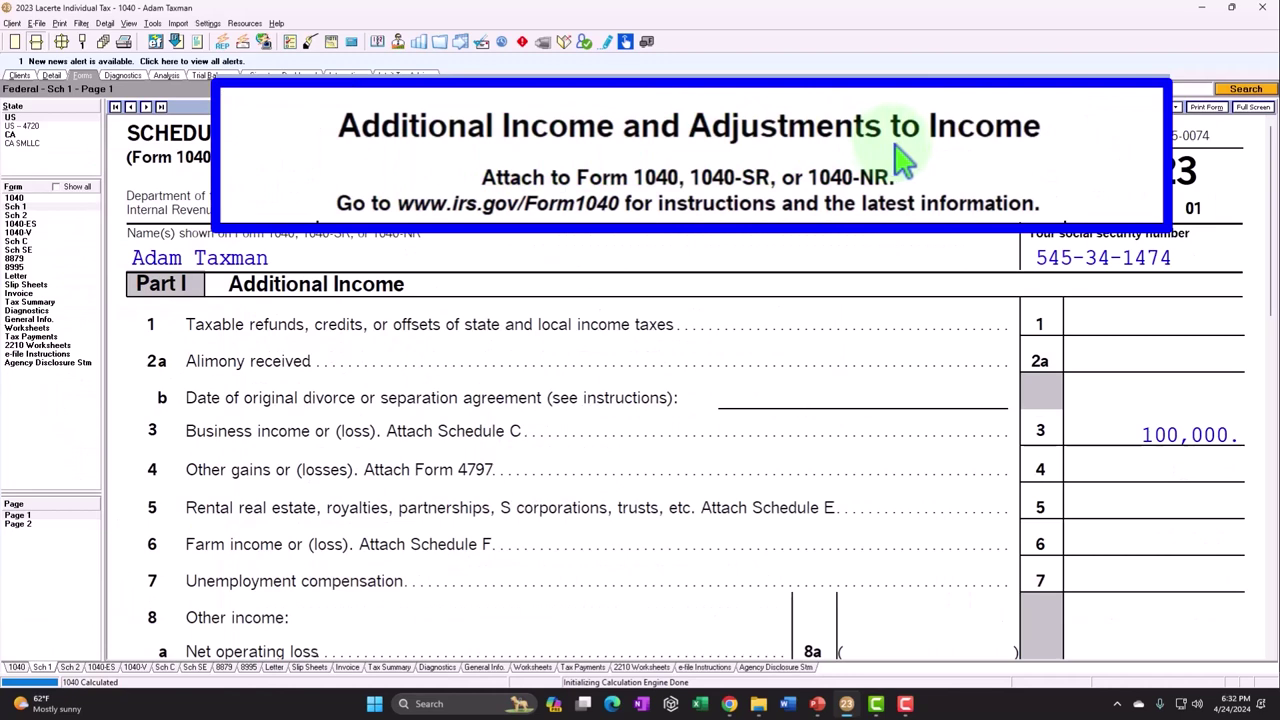
{"action": "left_click", "coordinate": [17, 523]}
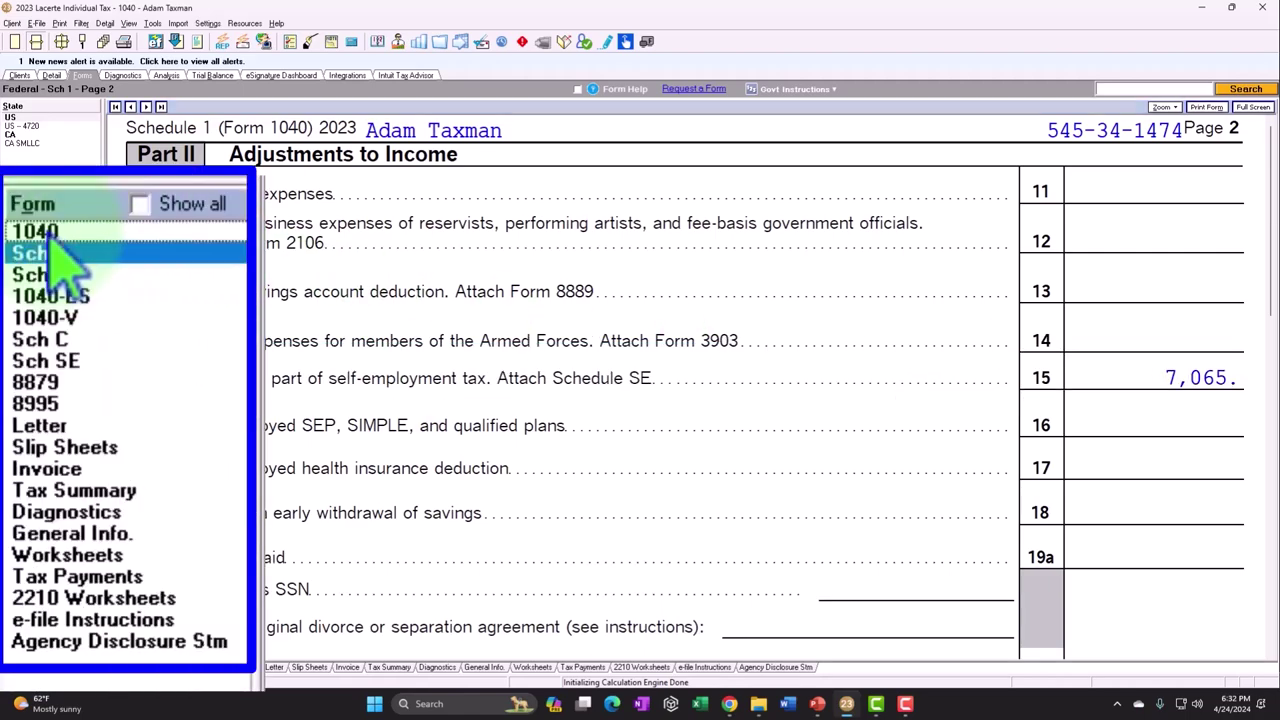
{"action": "left_click", "coordinate": [16, 198]}
{"action": "scroll", "coordinate": [623, 400], "scroll_direction": "down", "scroll_amount": 10}
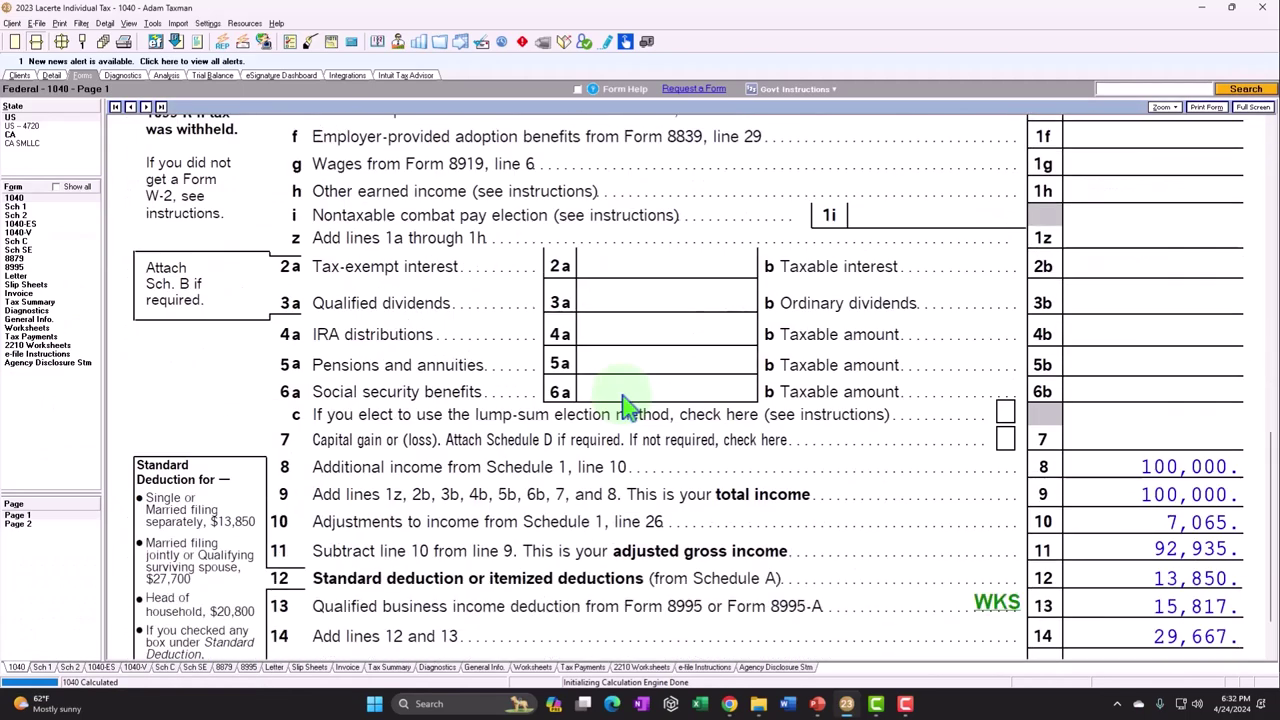
{"action": "scroll", "coordinate": [623, 400], "scroll_direction": "down", "scroll_amount": 1}
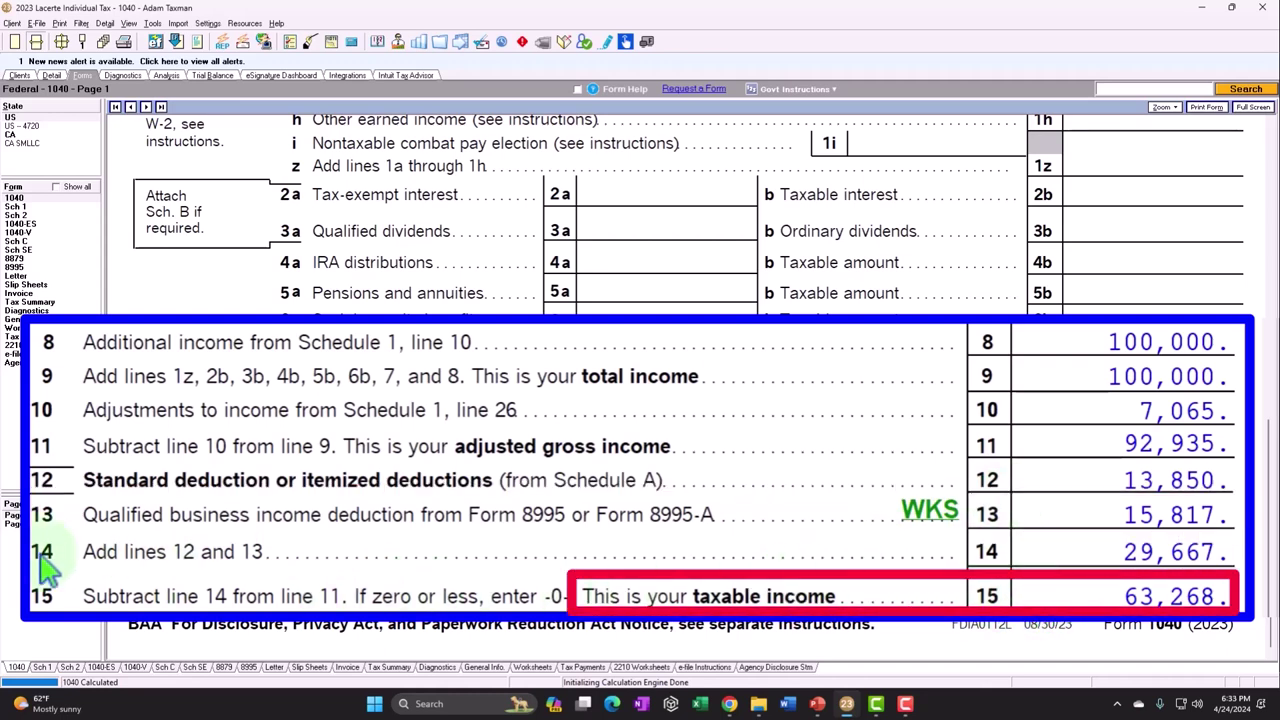
Examine the tax lines on page 2 of Form 1040, and return to the income lines on page 1
{"action": "left_click", "coordinate": [20, 523]}
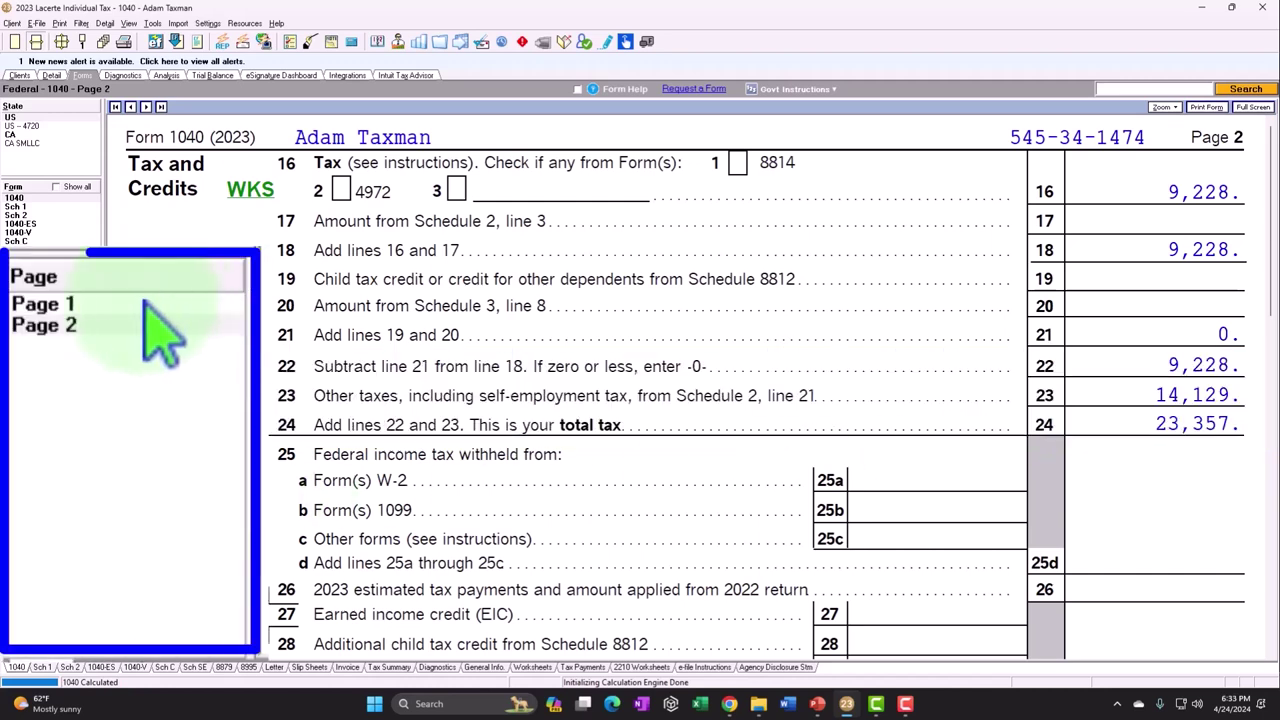
{"action": "left_click", "coordinate": [20, 515]}
{"action": "scroll", "coordinate": [580, 458], "scroll_direction": "down", "scroll_amount": 12}
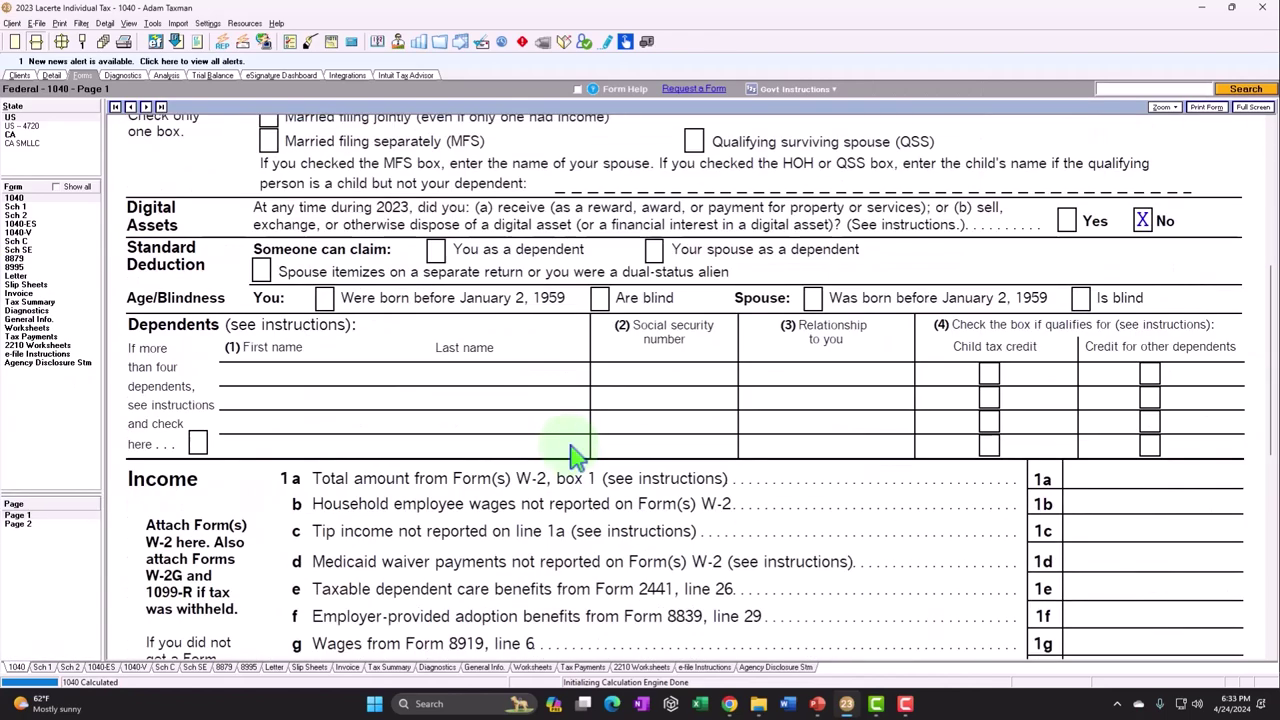
{"action": "scroll", "coordinate": [580, 458], "scroll_direction": "down", "scroll_amount": 4}
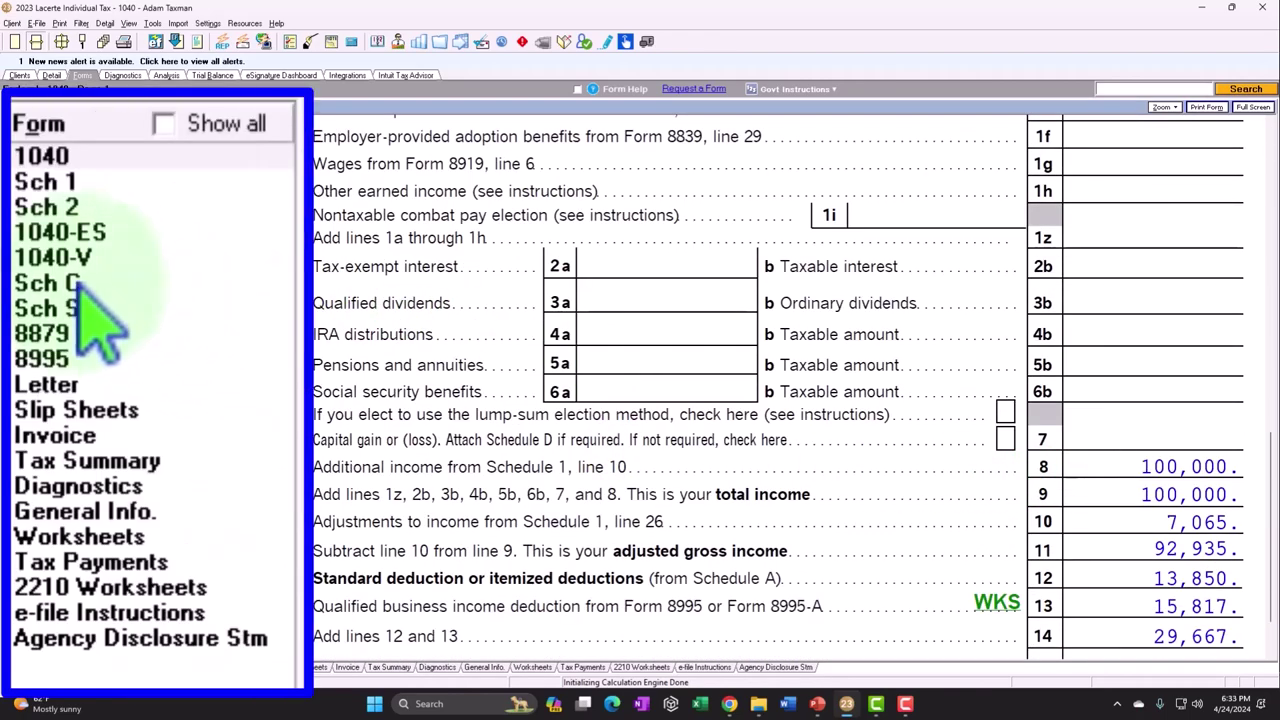
Examine the accounting method in line F and the depreciation and section 179 expense in line 13 on Schedule C
{"action": "left_click", "coordinate": [18, 219]}
{"action": "scroll", "coordinate": [586, 329], "scroll_direction": "down", "scroll_amount": 6}
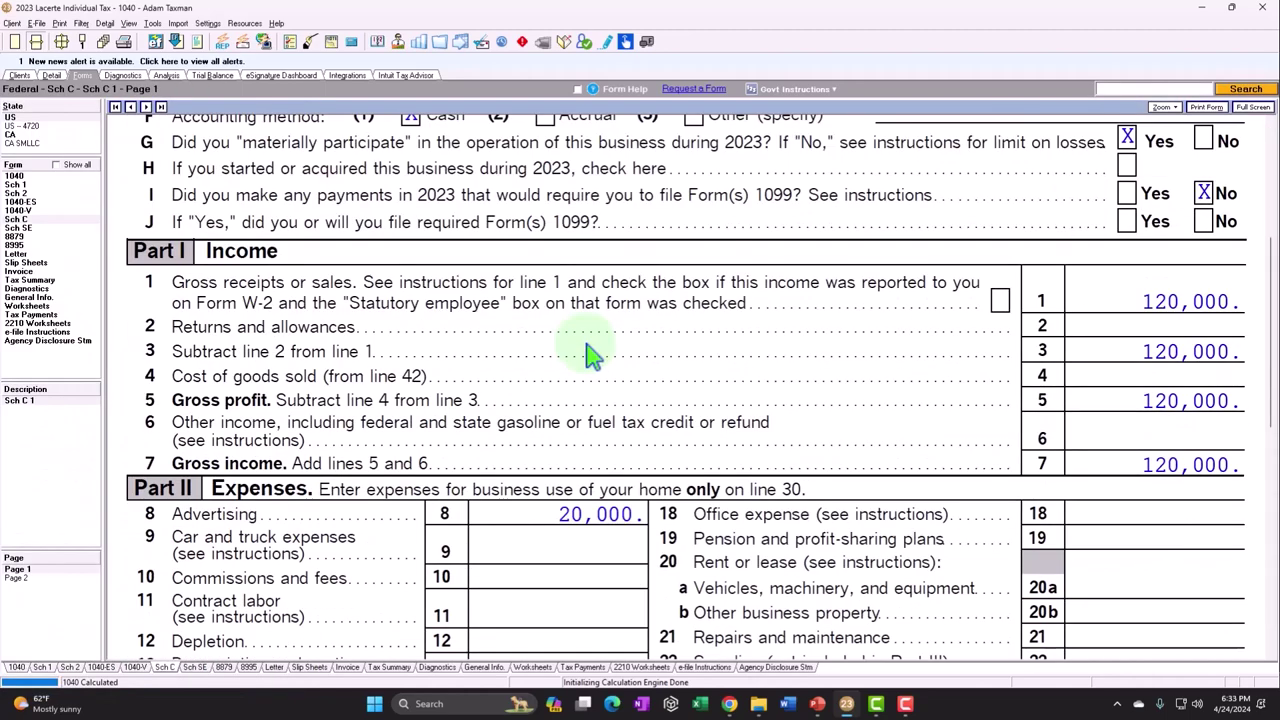
{"action": "scroll", "coordinate": [590, 350], "scroll_direction": "down", "scroll_amount": 4}
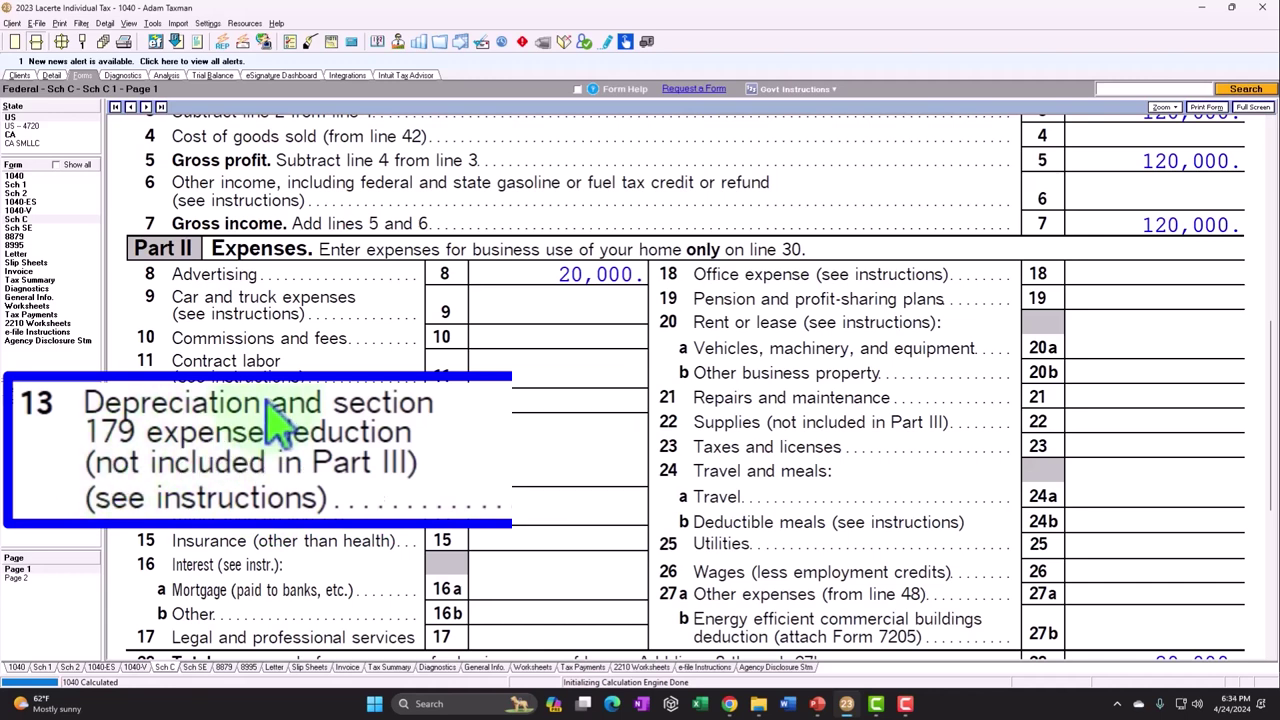
{"action": "scroll", "coordinate": [278, 432], "scroll_direction": "up", "scroll_amount": 5}
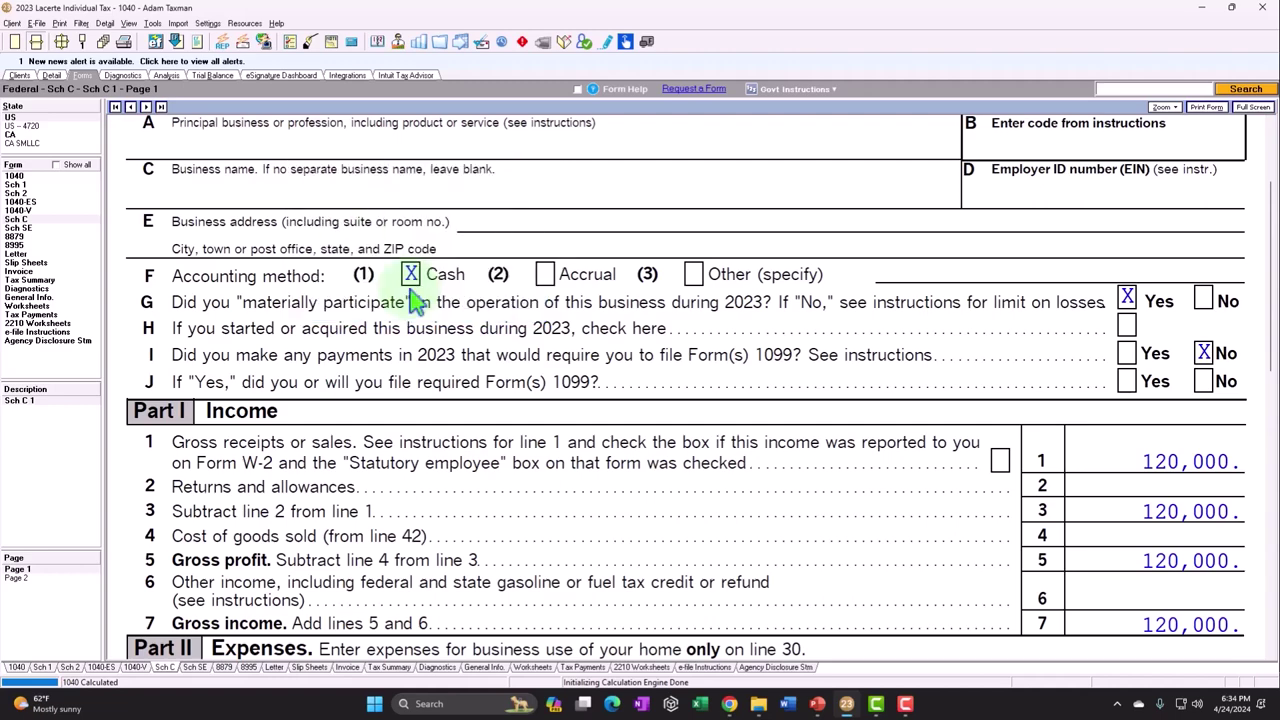
{"action": "scroll", "coordinate": [415, 297], "scroll_direction": "down", "scroll_amount": 5}
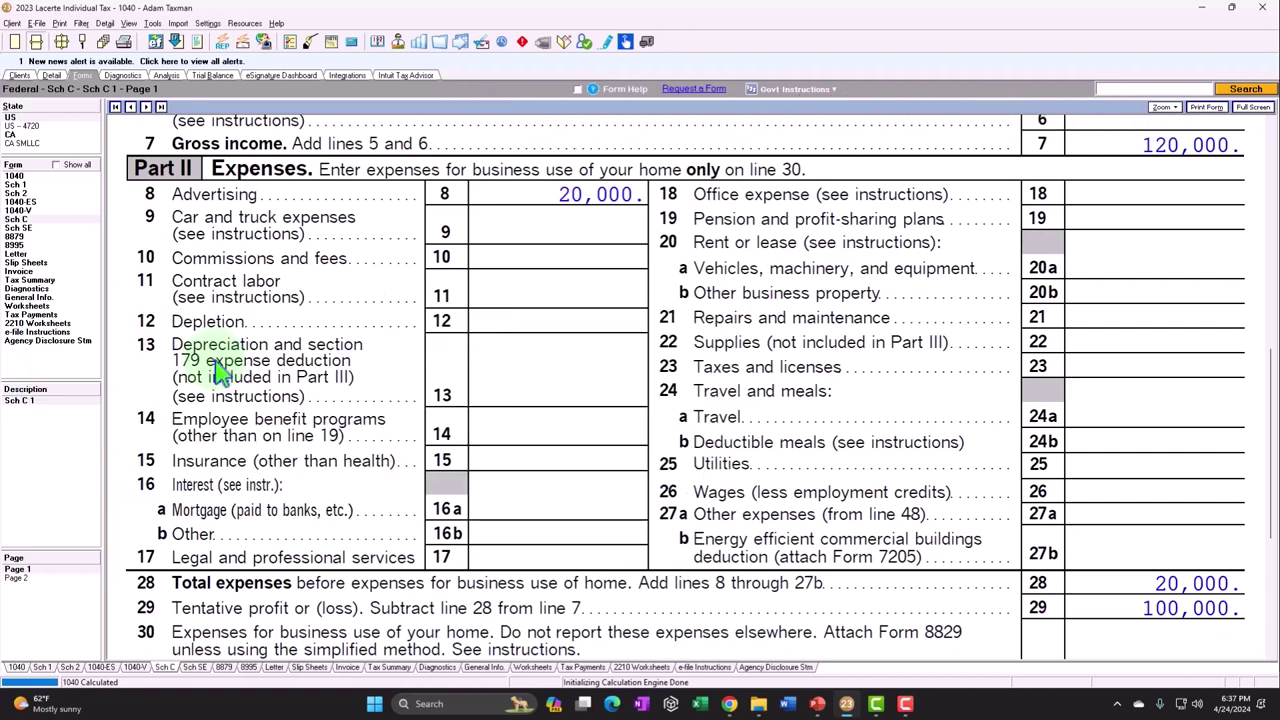
Enter 100000 as the federal supplies expense on the Business Income (Schedule C) input screen
{"action": "left_click", "coordinate": [55, 76]}
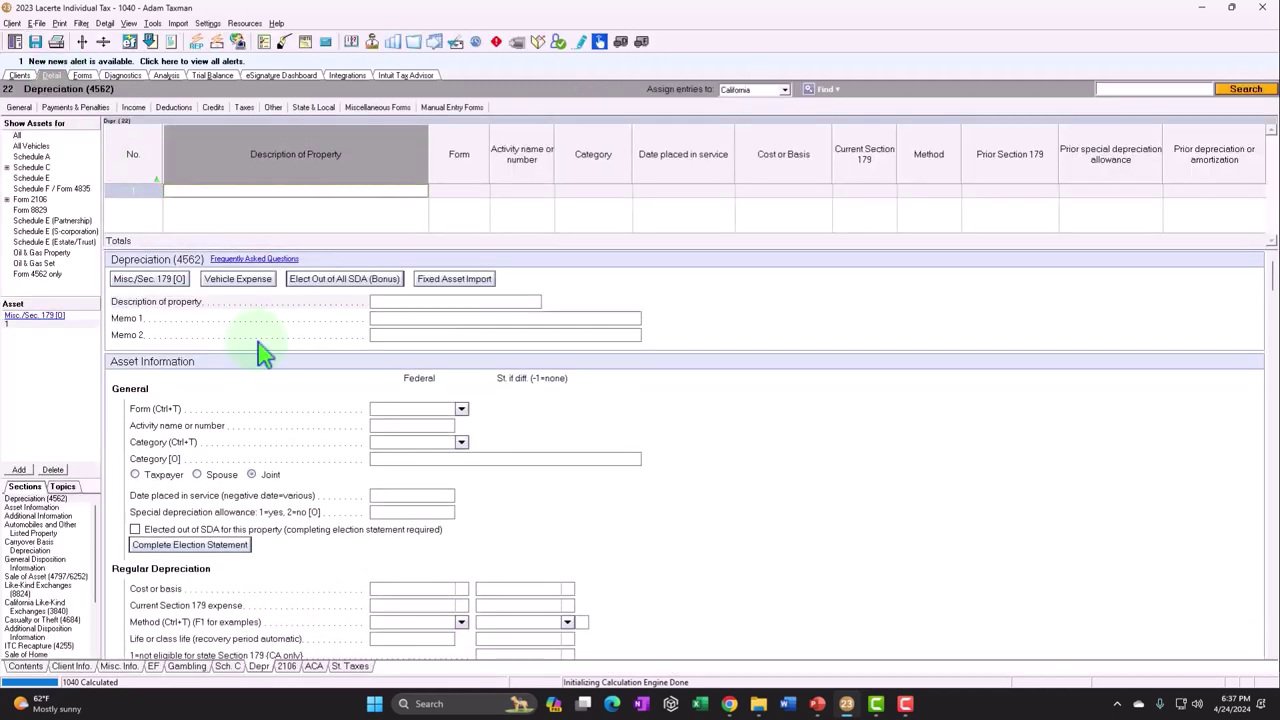
{"action": "left_click", "coordinate": [228, 666]}
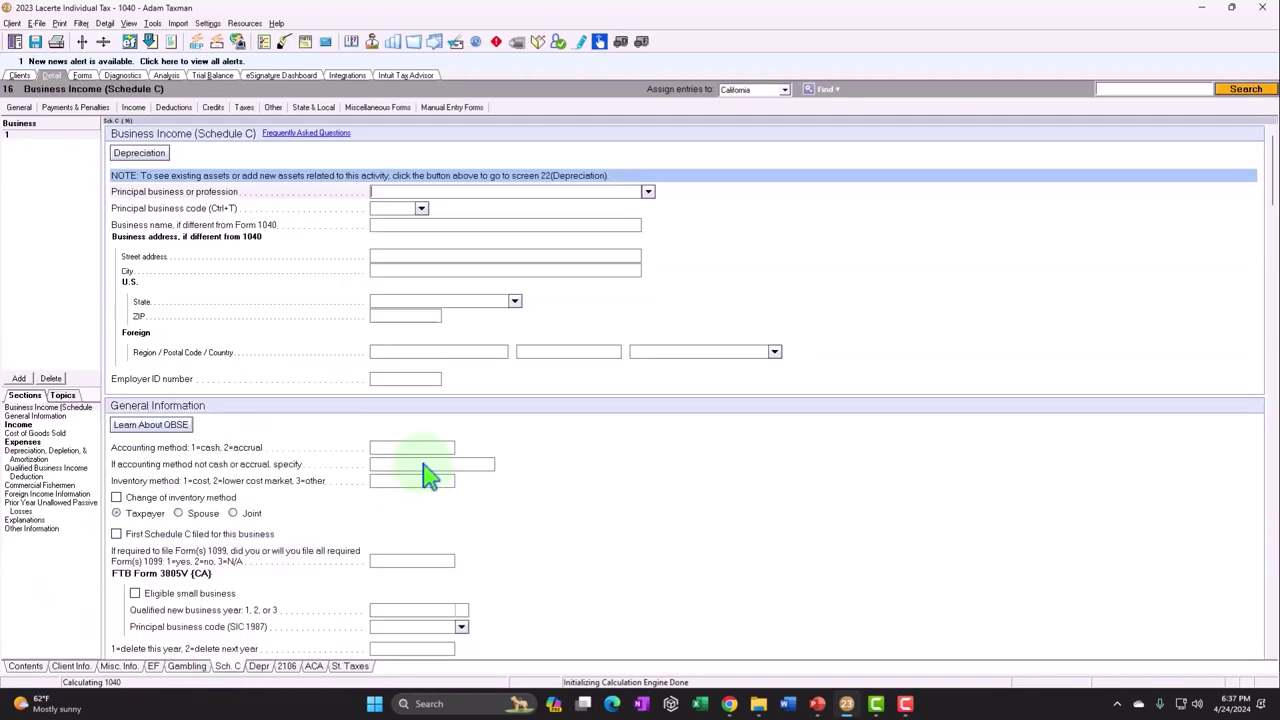
{"action": "scroll", "coordinate": [428, 470], "scroll_direction": "down", "scroll_amount": 15}
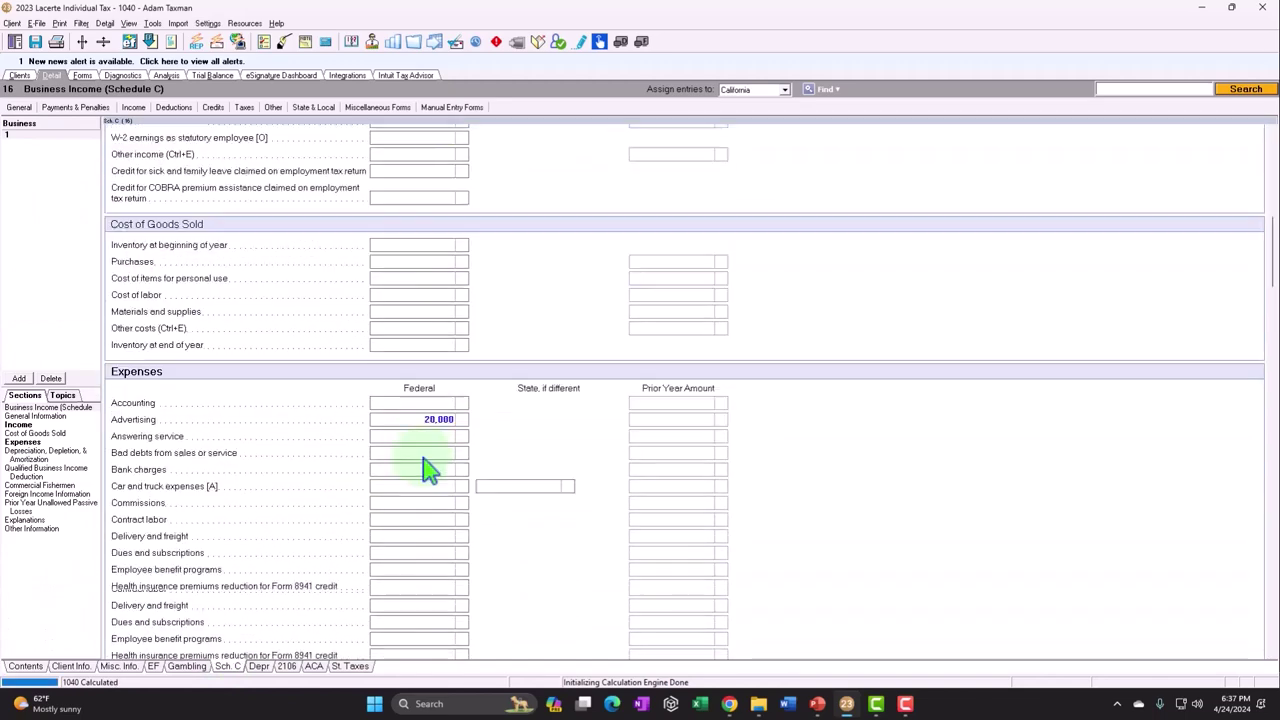
{"action": "scroll", "coordinate": [428, 470], "scroll_direction": "down", "scroll_amount": 4}
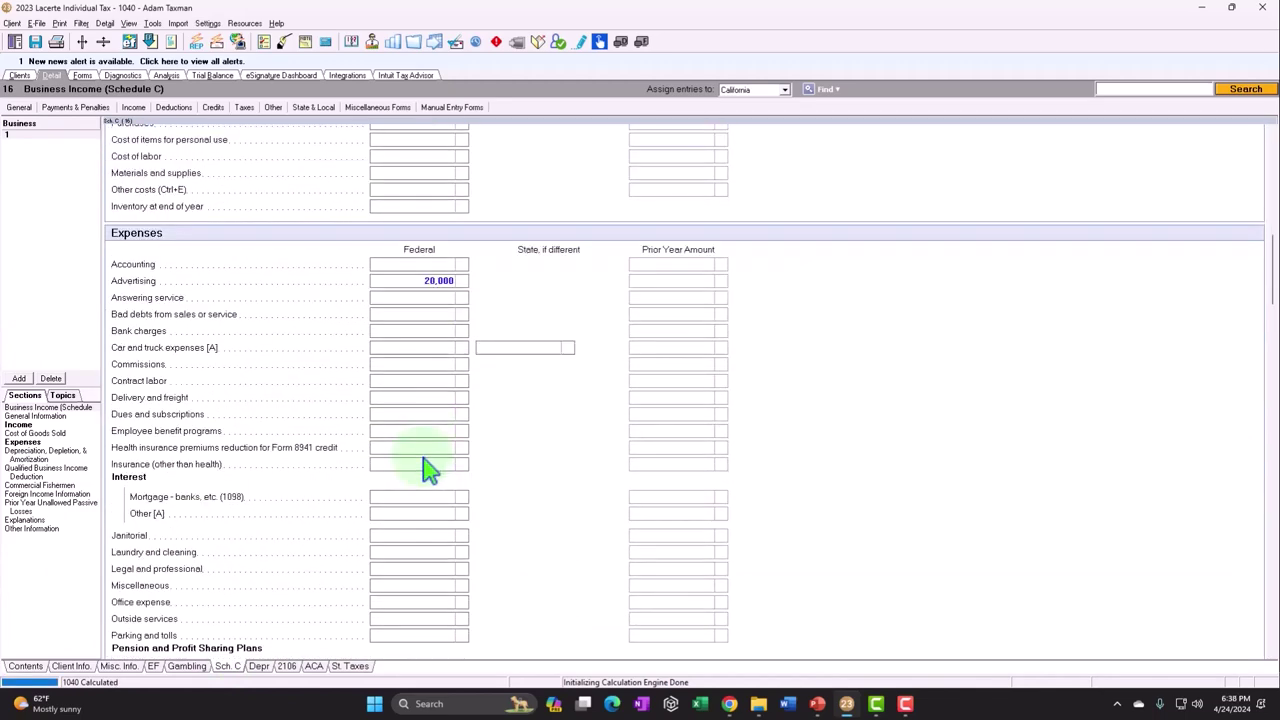
{"action": "scroll", "coordinate": [428, 470], "scroll_direction": "down", "scroll_amount": 3}
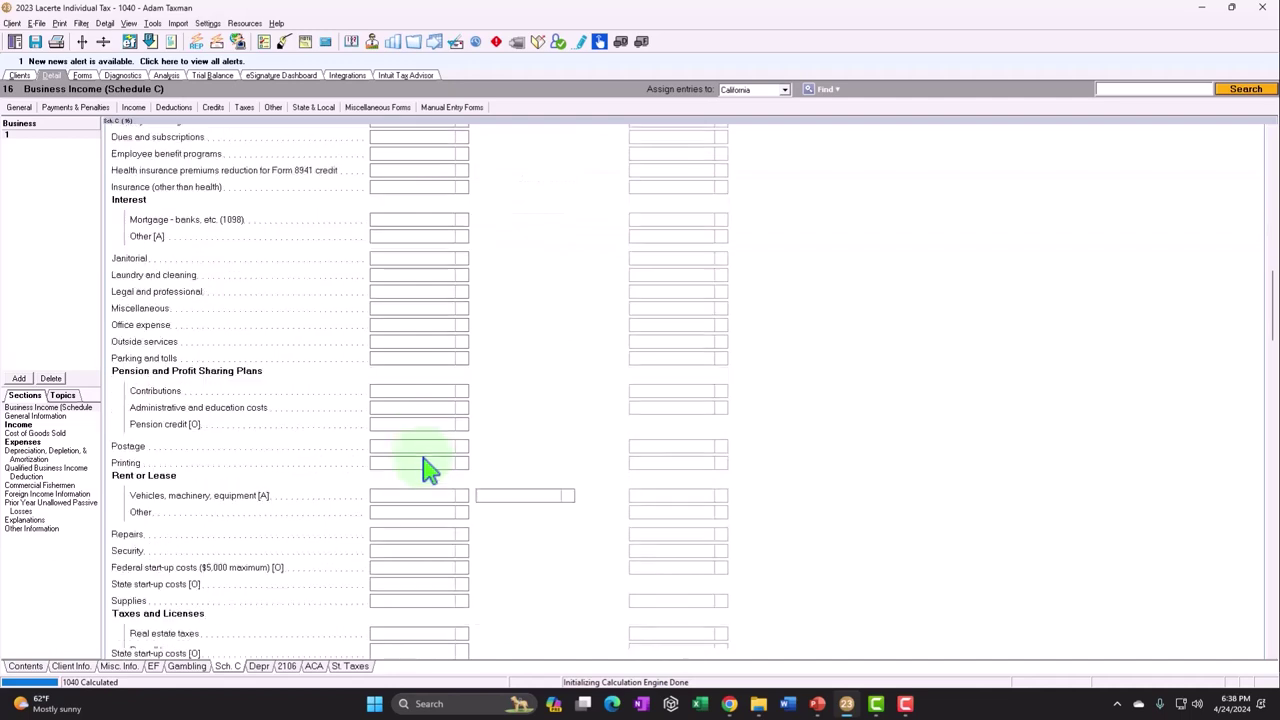
{"action": "scroll", "coordinate": [428, 470], "scroll_direction": "down", "scroll_amount": 3}
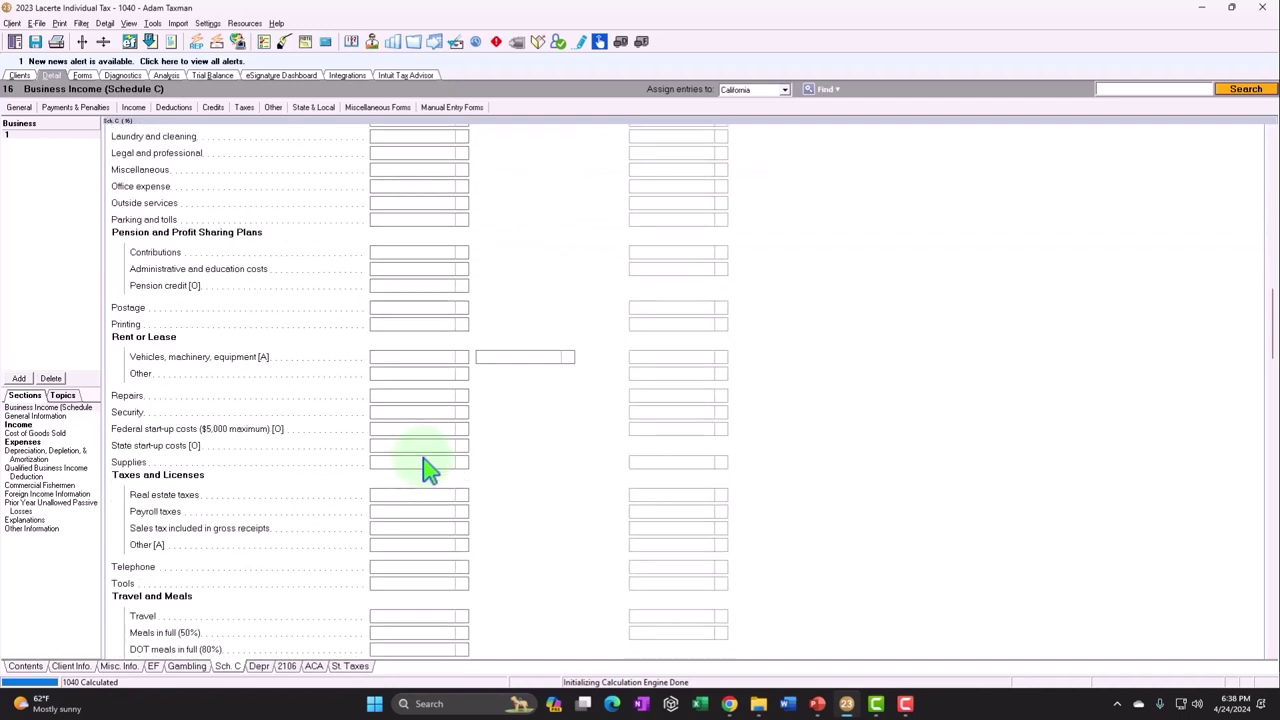
{"action": "left_click", "coordinate": [424, 462]}
{"action": "type", "text": "100000"}
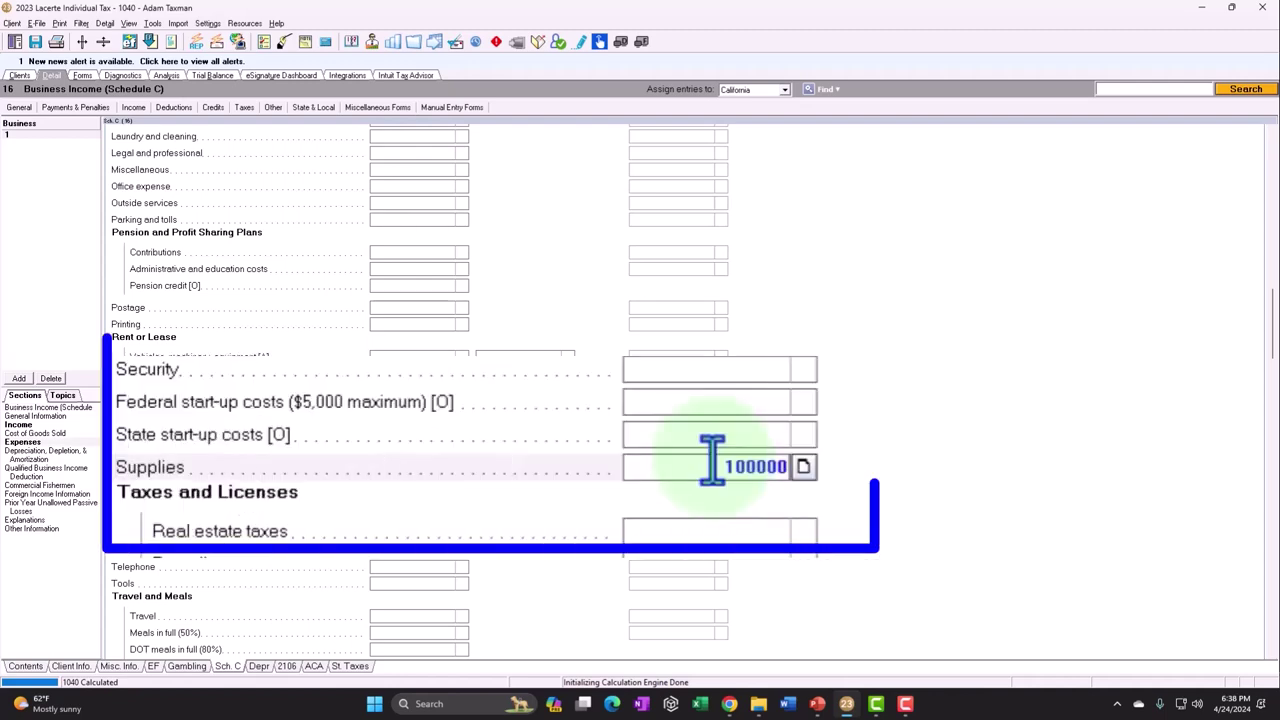
Replace the supplies expense with a 10,000 amount in its supporting detail, and check supplies and total expenses on the Schedule C form
{"action": "left_click", "coordinate": [706, 466]}
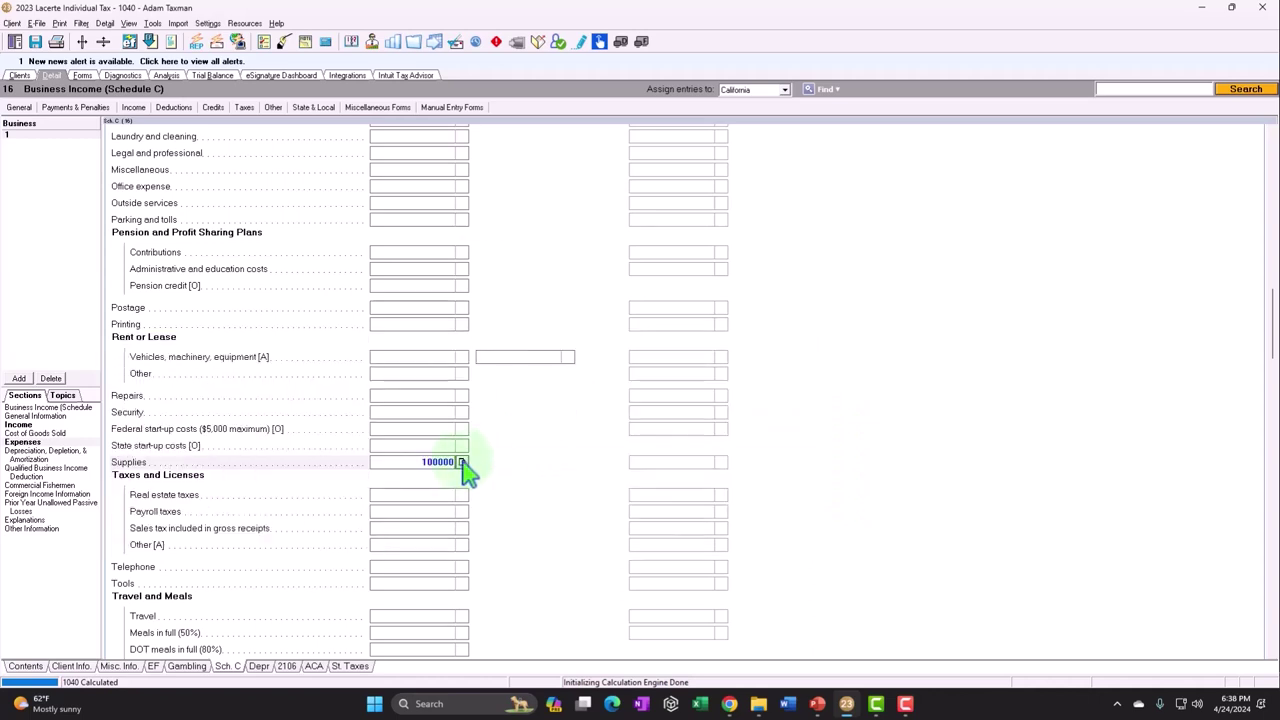
{"action": "left_click", "coordinate": [463, 463]}
{"action": "left_click", "coordinate": [1105, 398]}
{"action": "type", "text": "10,"}
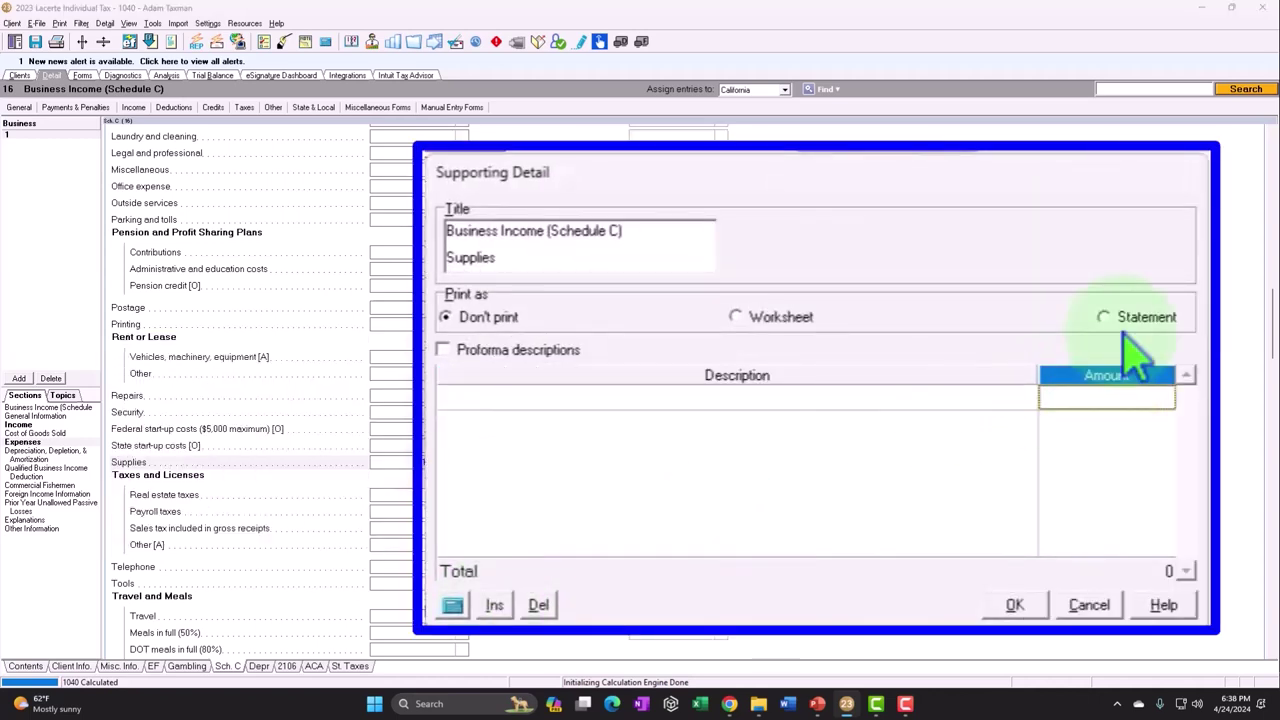
{"action": "type", "text": "000"}
{"action": "key", "text": "Return"}
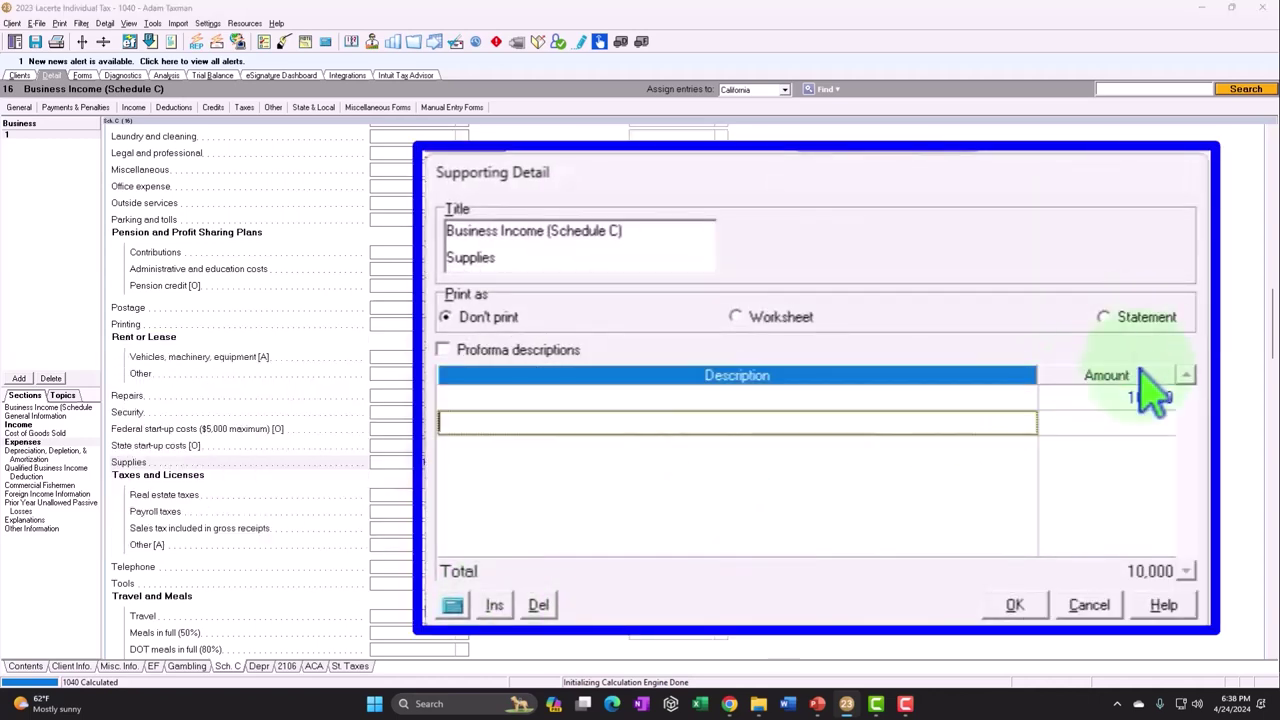
{"action": "left_click", "coordinate": [1015, 605]}
{"action": "left_click", "coordinate": [82, 75]}
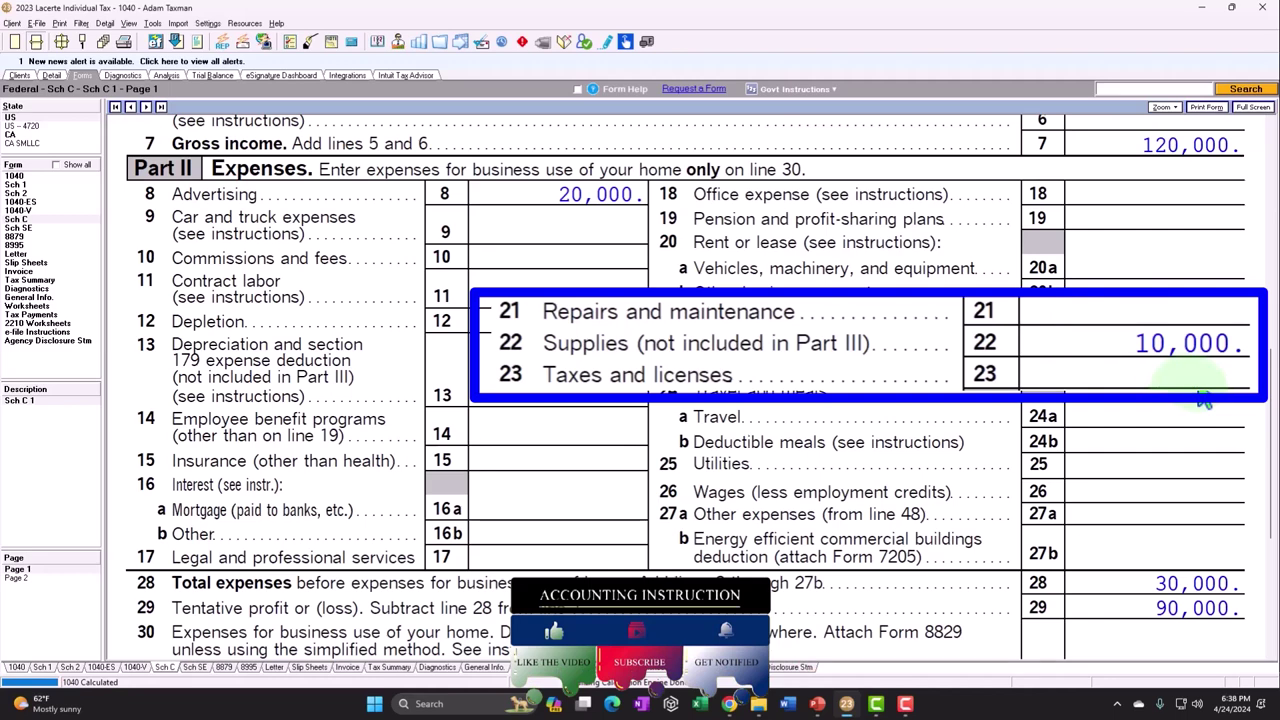
{"action": "scroll", "coordinate": [685, 380], "scroll_direction": "down", "scroll_amount": 2}
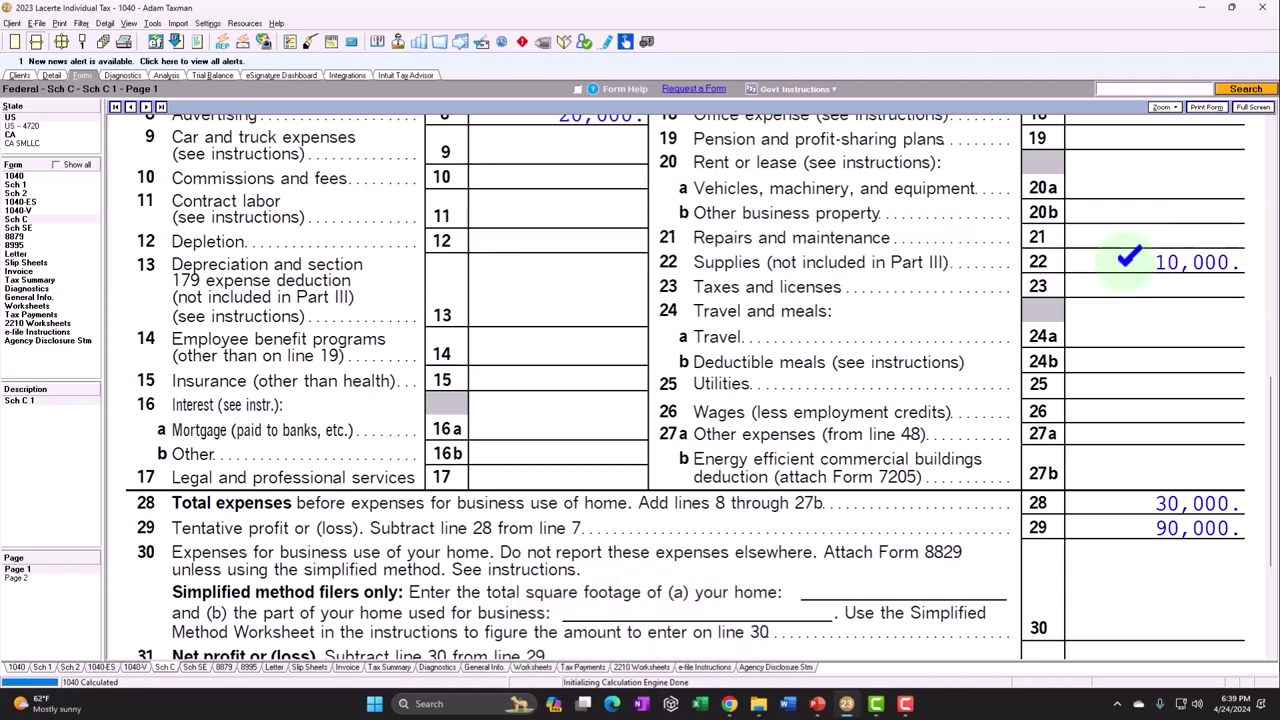
Clear the supplies amount from its supporting detail on the Schedule C input screen
{"action": "left_click", "coordinate": [46, 76]}
{"action": "scroll", "coordinate": [489, 543], "scroll_direction": "down", "scroll_amount": 3}
{"action": "left_click", "coordinate": [463, 491]}
{"action": "left_click", "coordinate": [553, 537]}
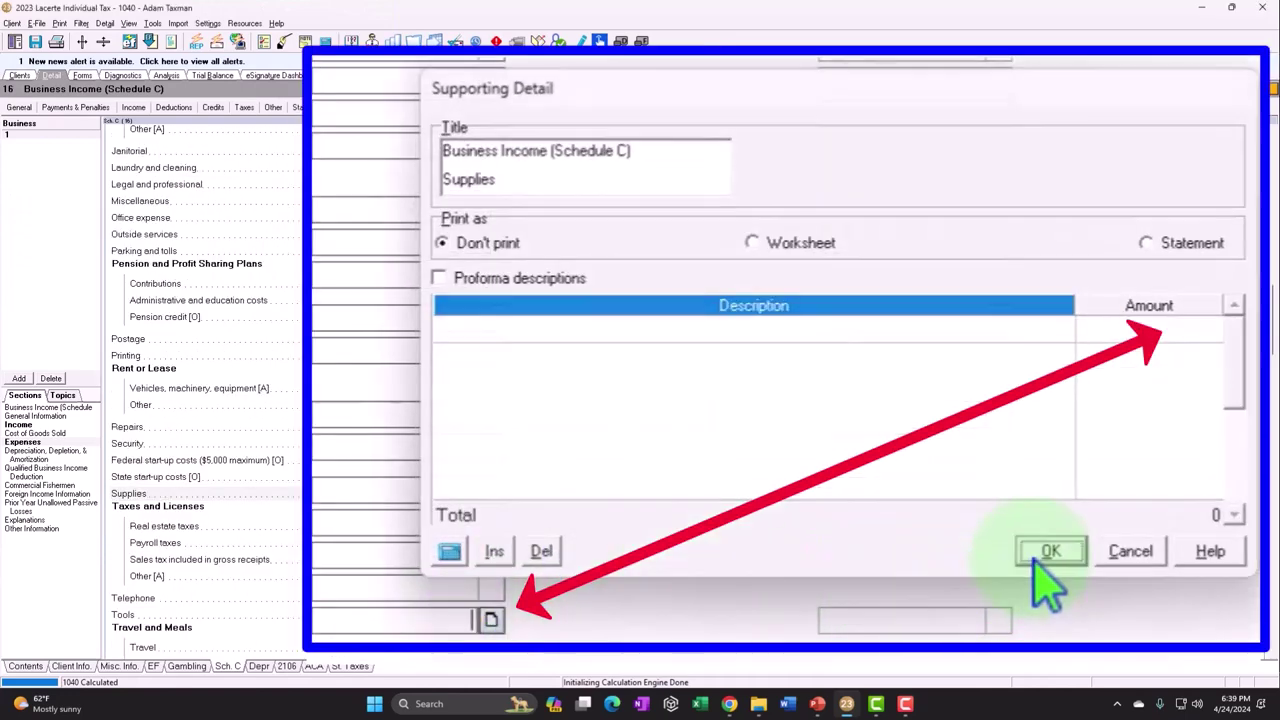
{"action": "left_click", "coordinate": [1050, 554]}
Go to the Depreciation (4562) input screen and enter PPE 1 as the asset's description
{"action": "left_click", "coordinate": [135, 108]}
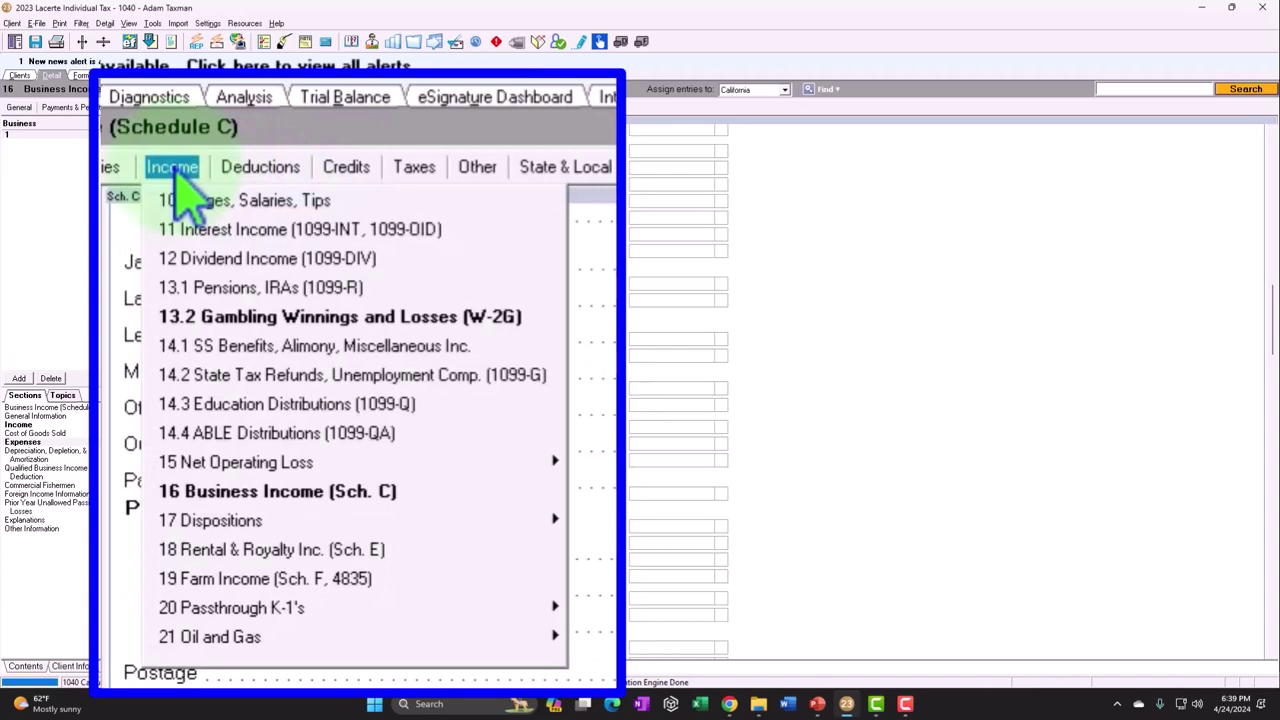
{"action": "left_click", "coordinate": [258, 168]}
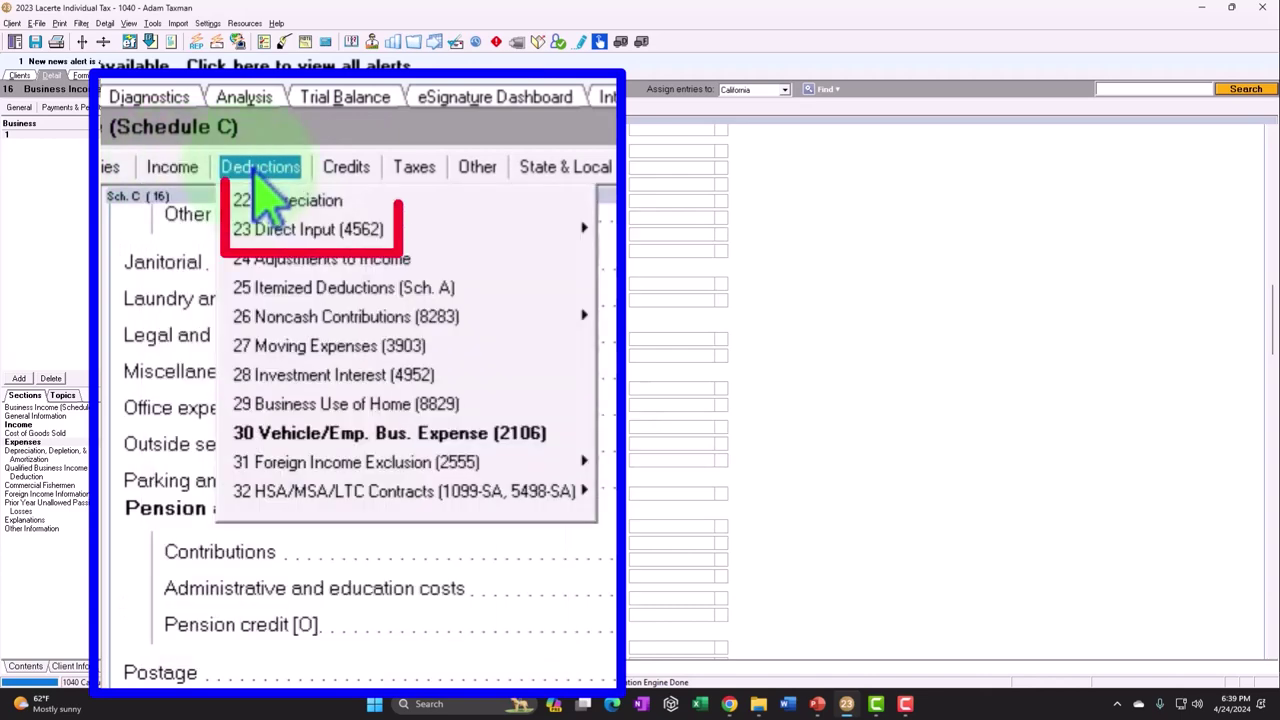
{"action": "left_click", "coordinate": [280, 200]}
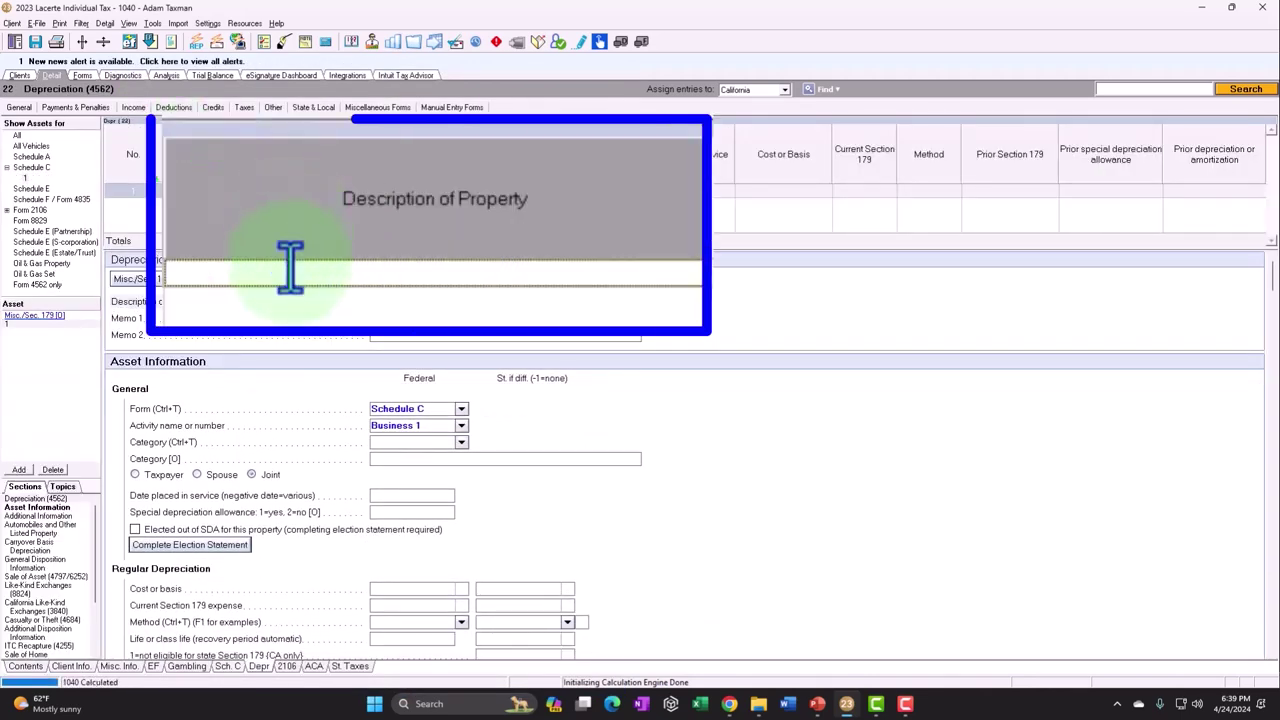
{"action": "type", "text": "PPE 1"}
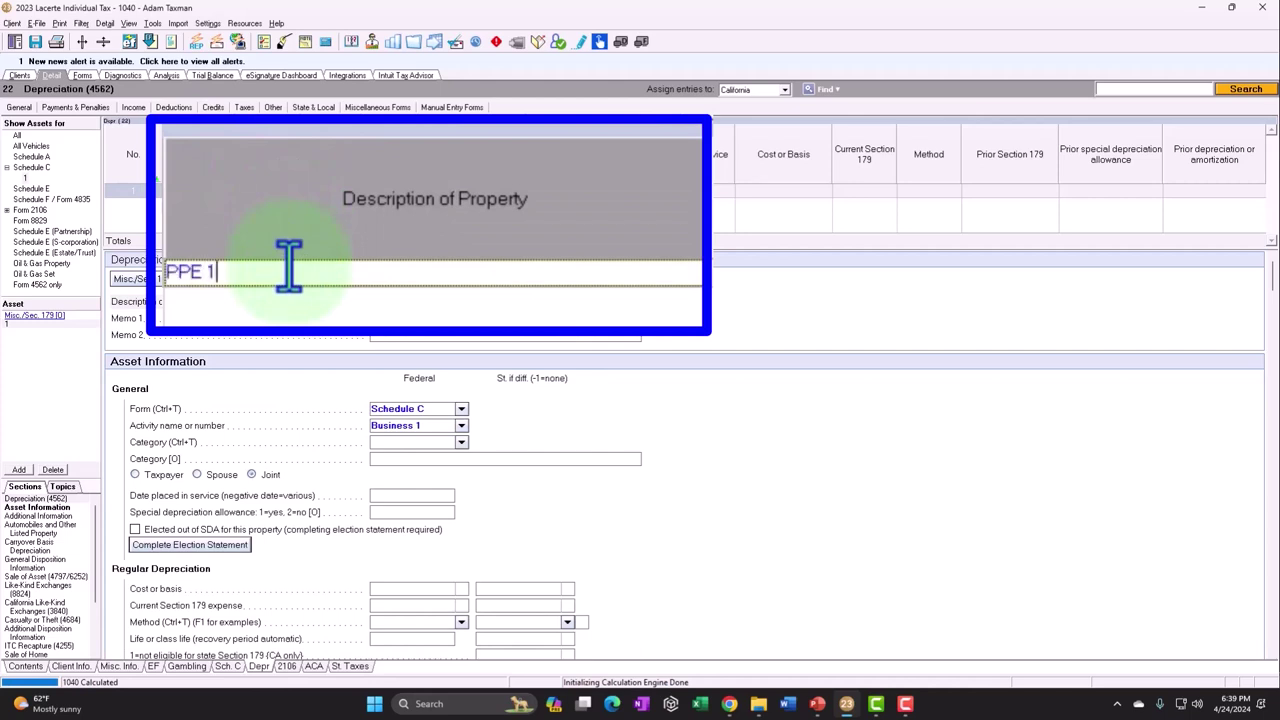
{"action": "key", "text": "Tab"}
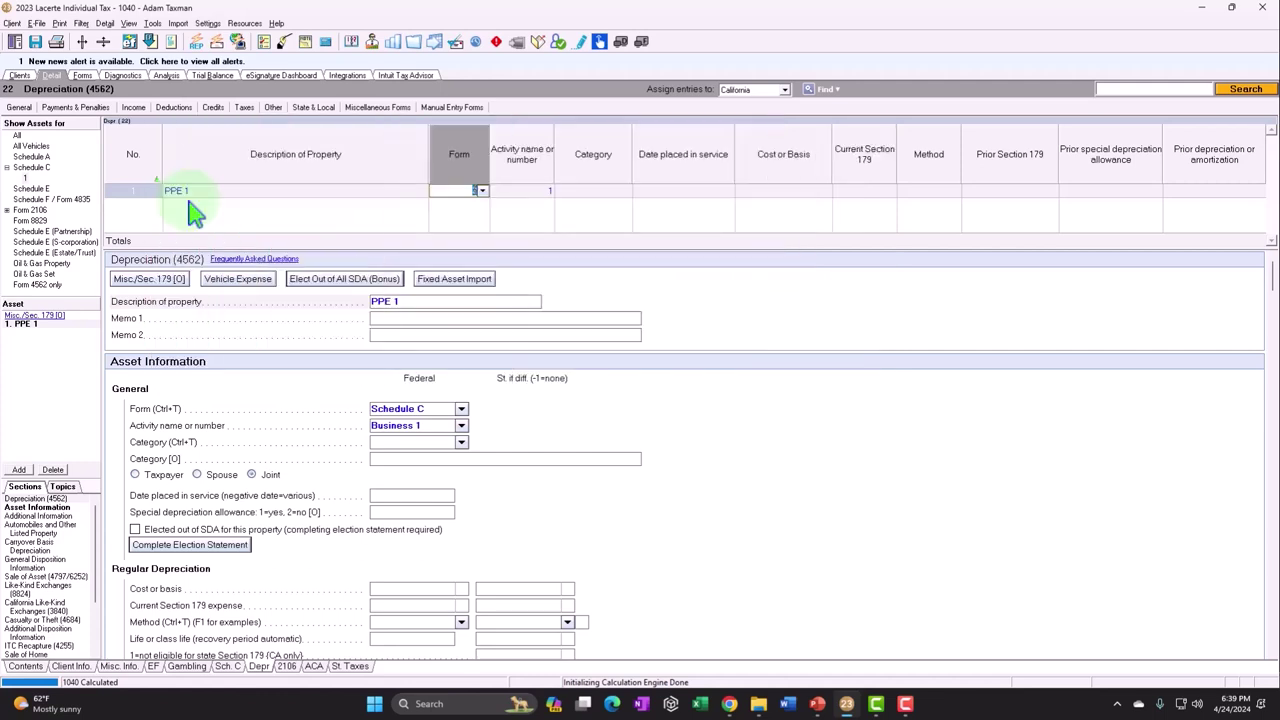
Assign PPE 1 to activity number 1 and set its category to Machinery and Equipment
{"action": "key", "text": "Tab"}
{"action": "type", "text": "1"}
{"action": "key", "text": "Tab"}
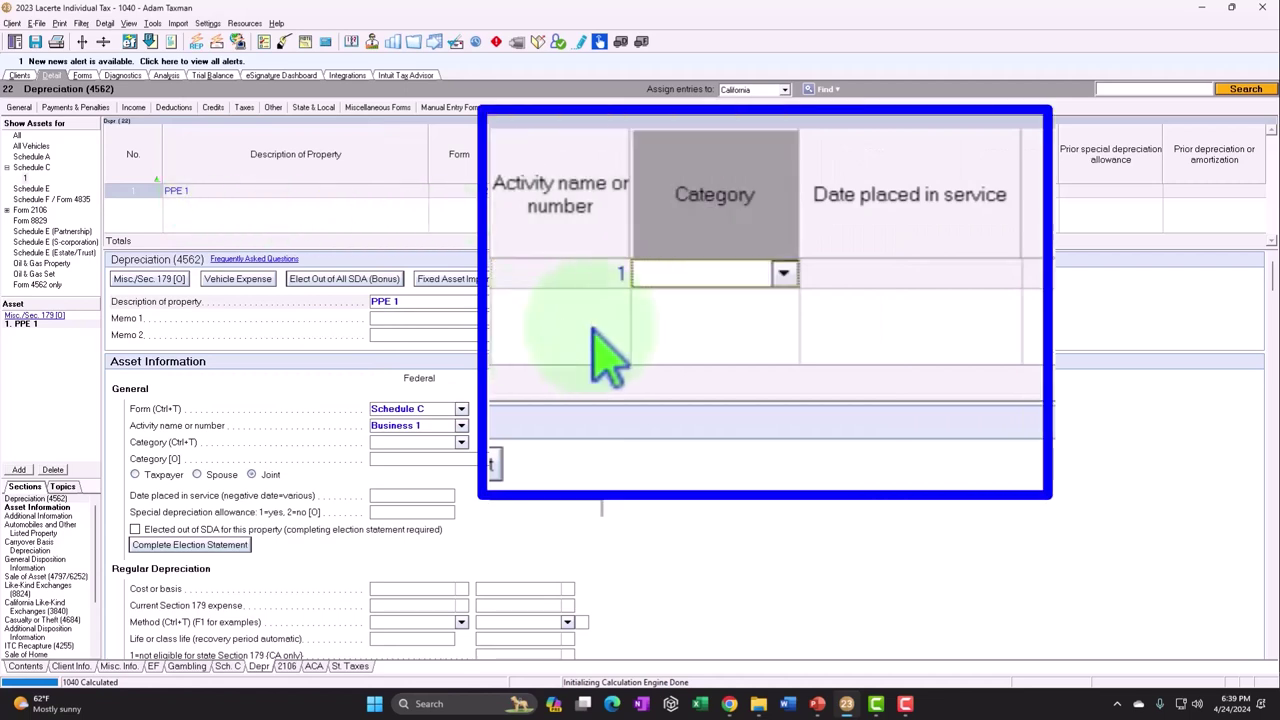
{"action": "left_click", "coordinate": [781, 275]}
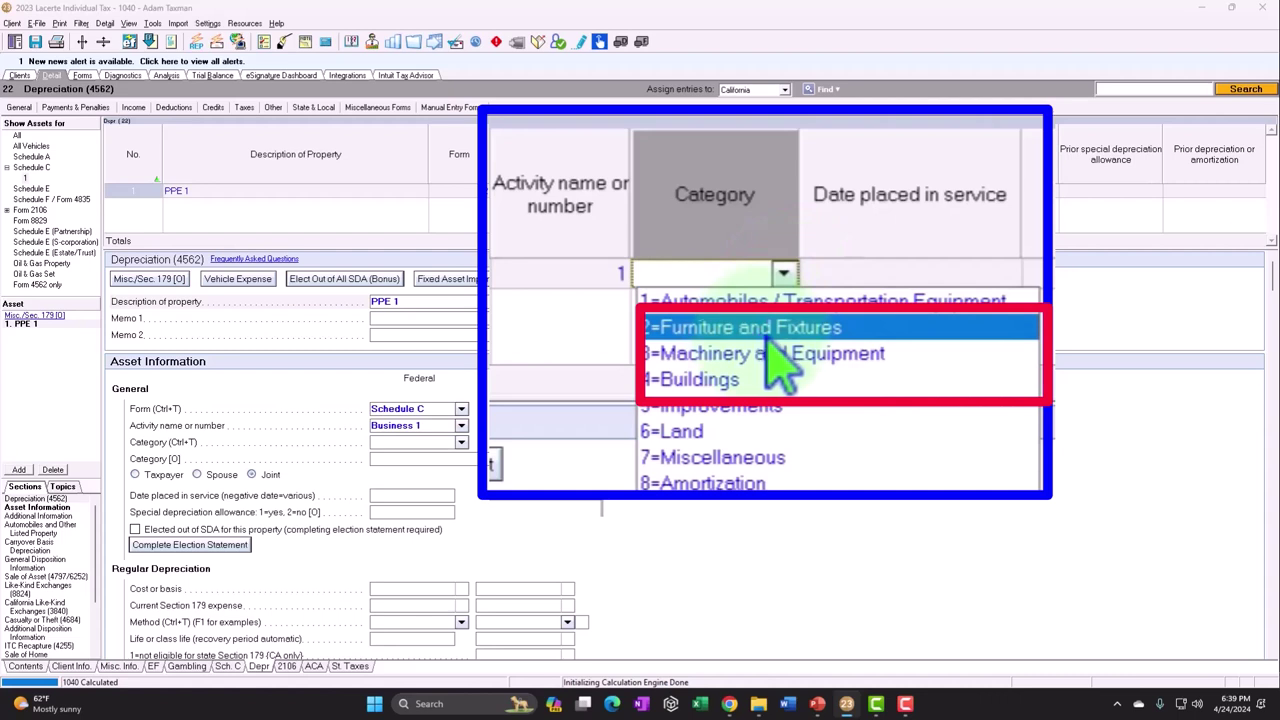
{"action": "left_click", "coordinate": [630, 238]}
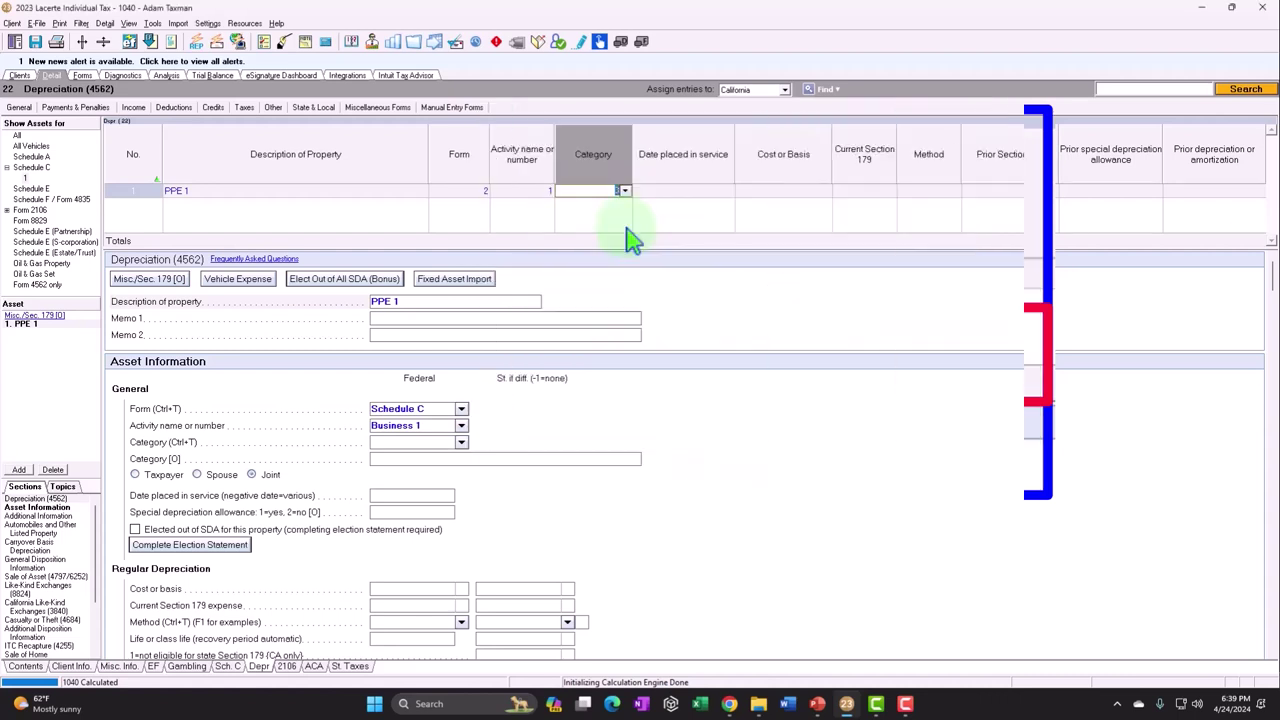
{"action": "key", "text": "Tab"}
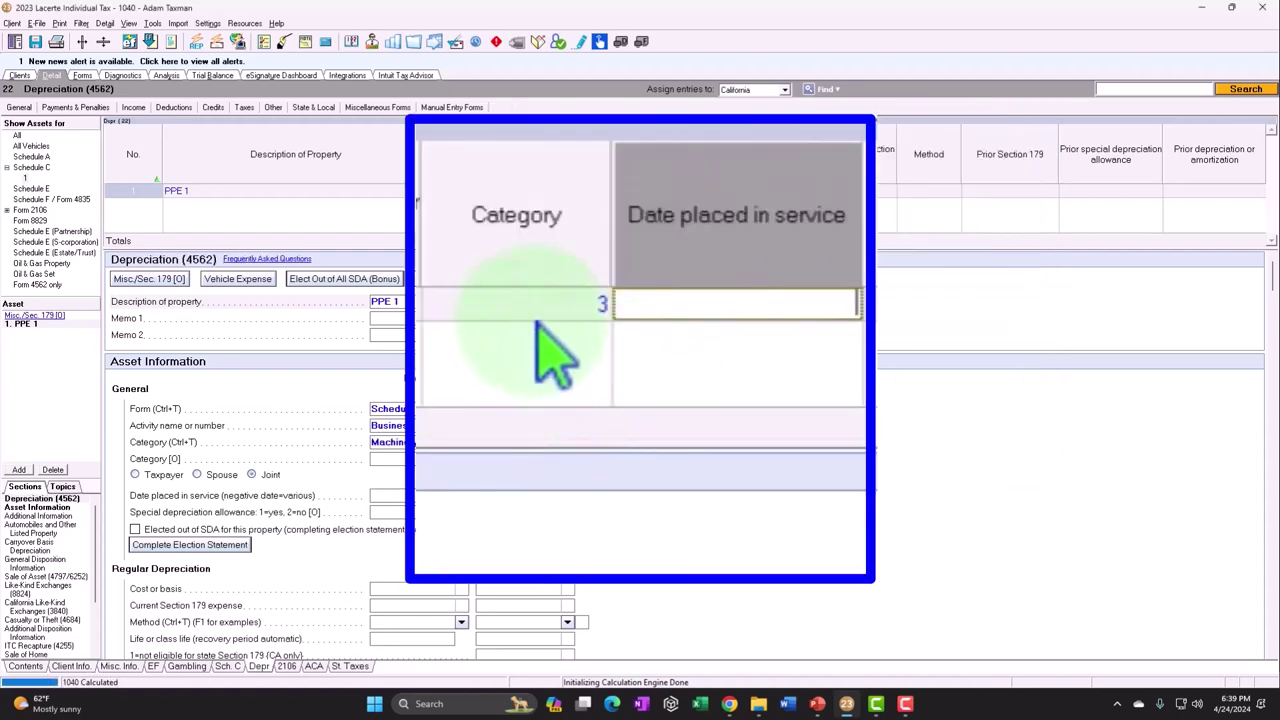
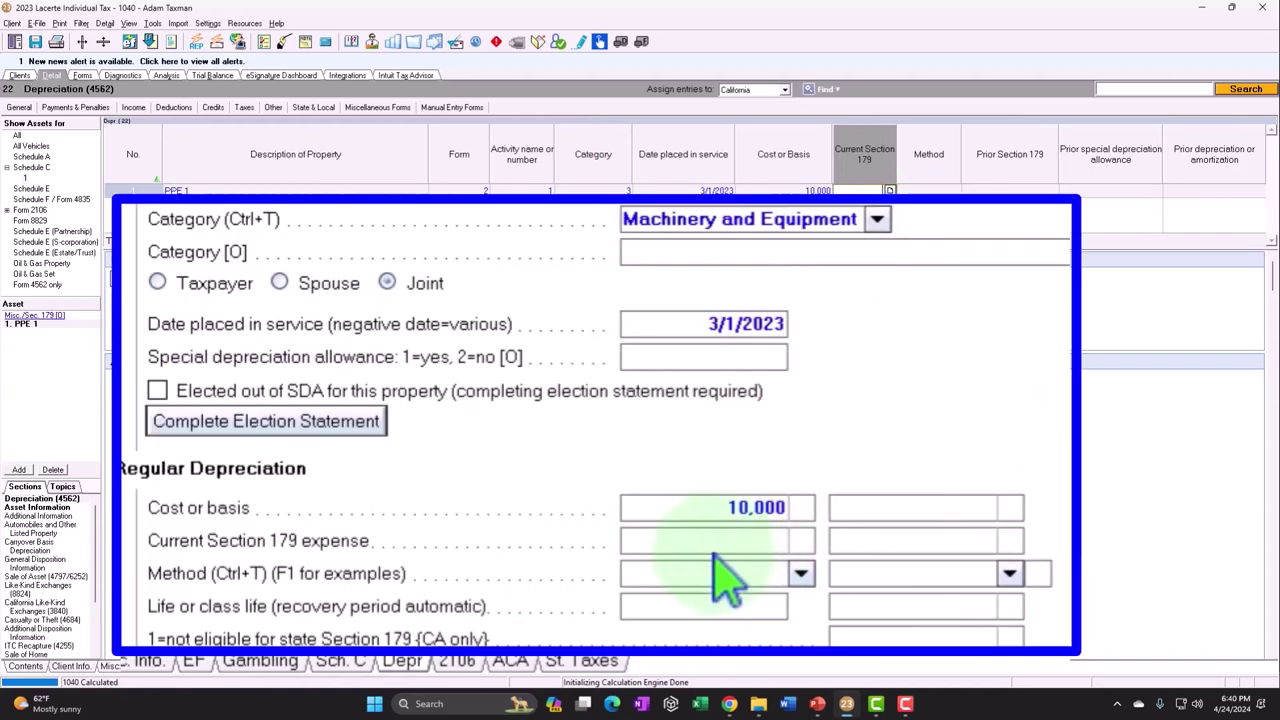
Choose 53=MACRS 5-year % Office Equip, Rental Furn. & Fixtures as the depreciation method for PPE 1
{"action": "scroll", "coordinate": [723, 569], "scroll_direction": "down", "scroll_amount": 5}
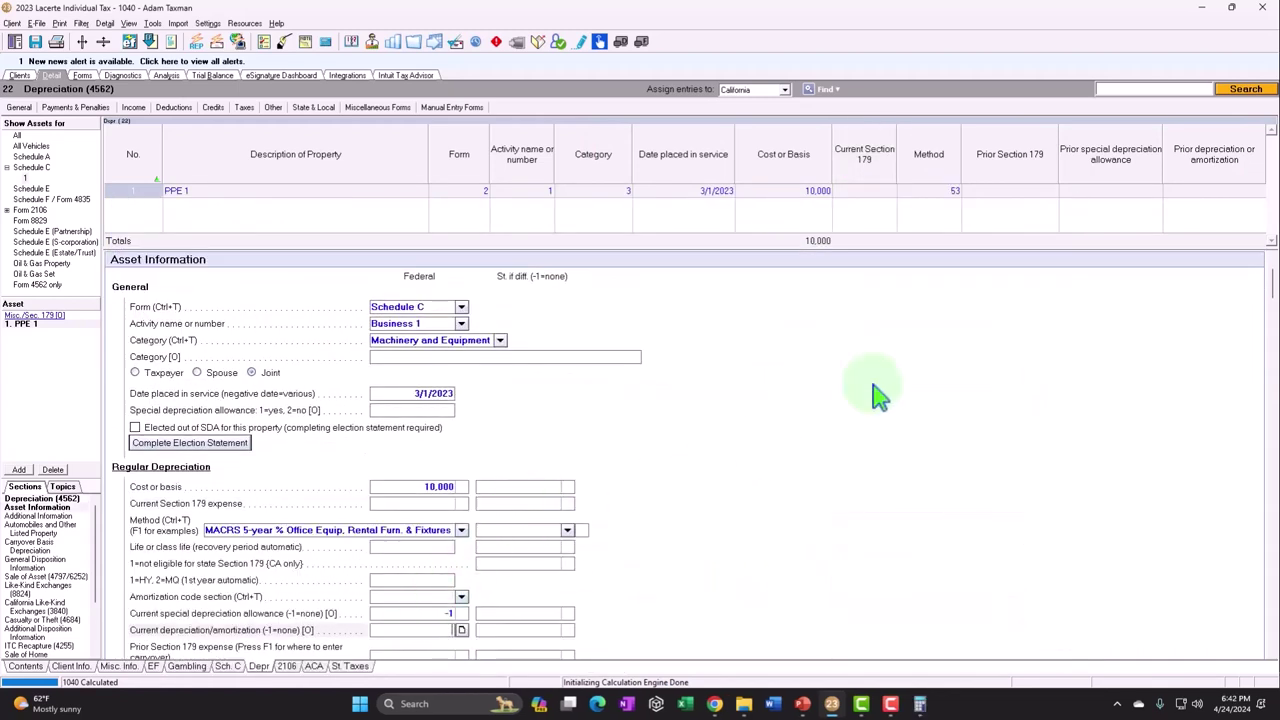
{"action": "left_click", "coordinate": [950, 192]}
{"action": "left_click", "coordinate": [955, 191]}
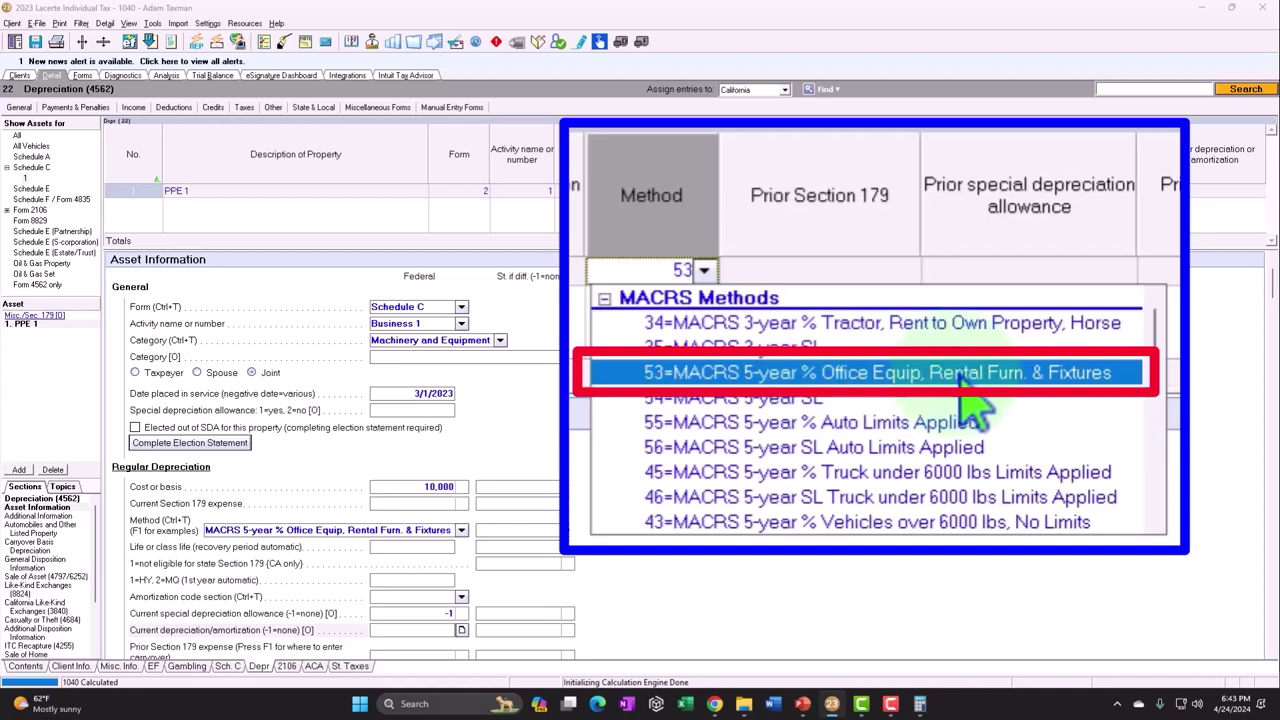
{"action": "left_click", "coordinate": [1030, 236]}
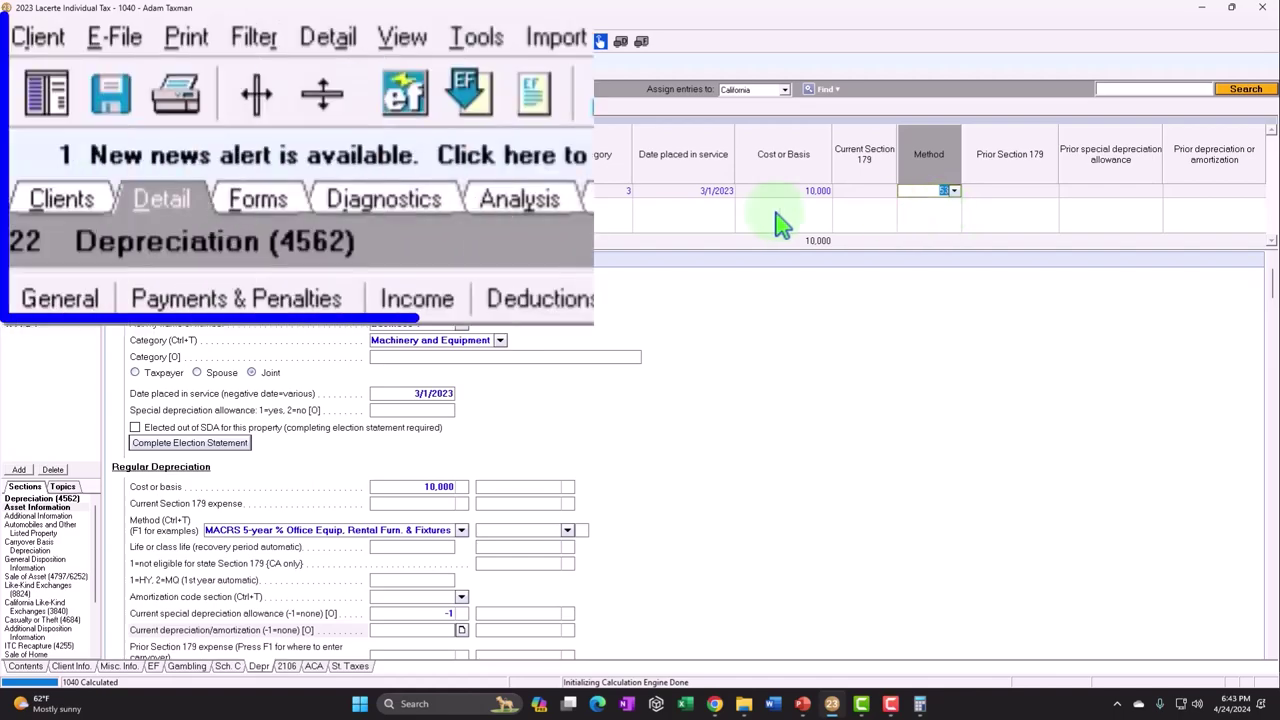
Check the depreciation on line 13 of Schedule C, and display the regular 2023 federal depreciation schedule
{"action": "left_click", "coordinate": [83, 76]}
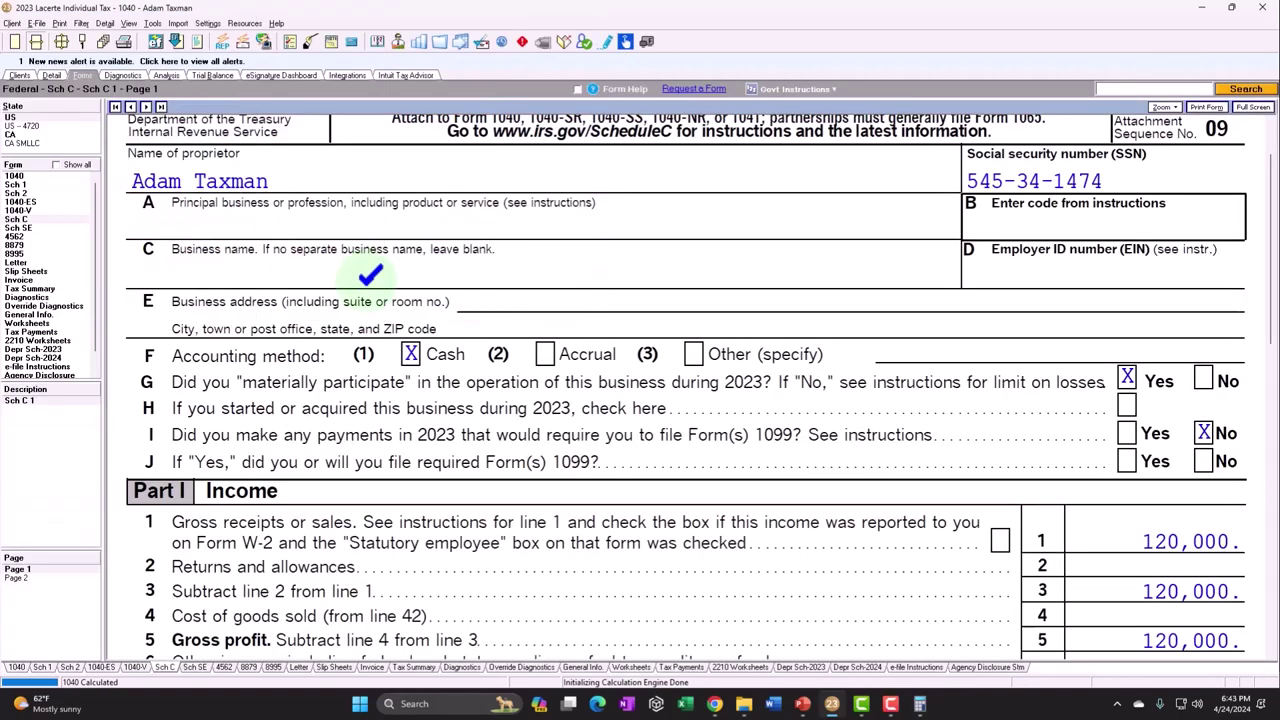
{"action": "scroll", "coordinate": [650, 380], "scroll_direction": "down", "scroll_amount": 6}
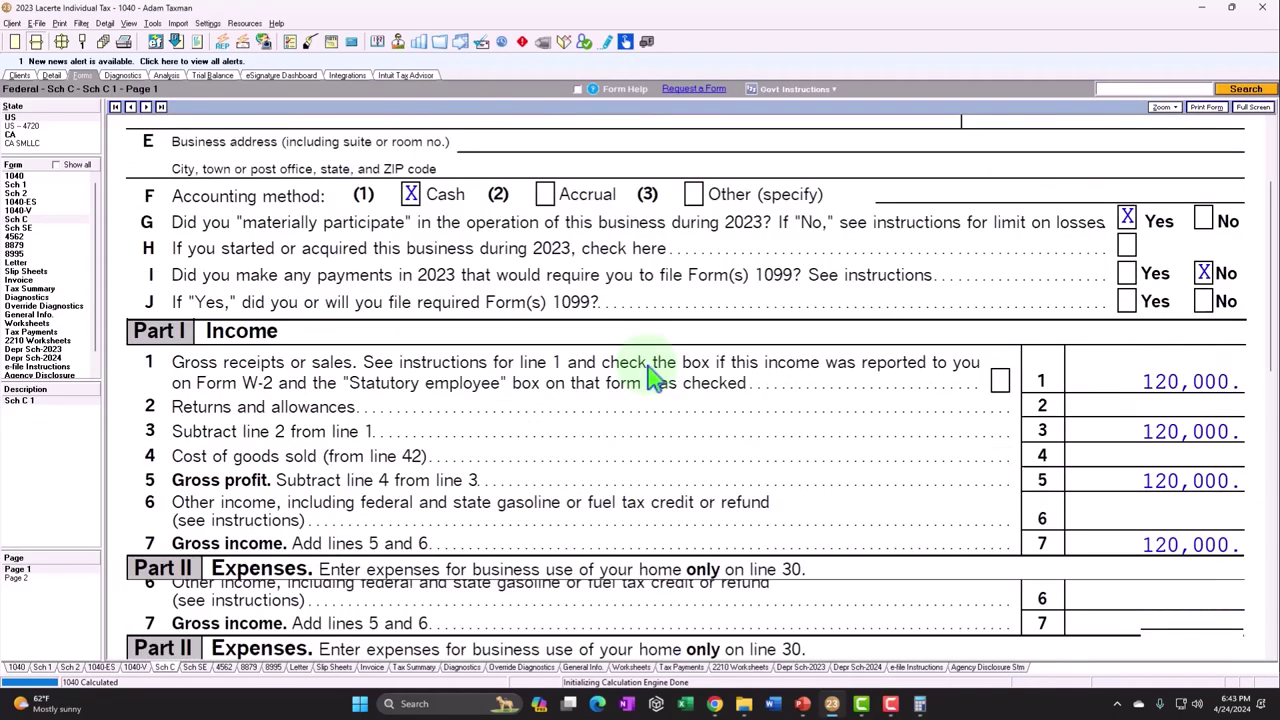
{"action": "scroll", "coordinate": [650, 380], "scroll_direction": "down", "scroll_amount": 2}
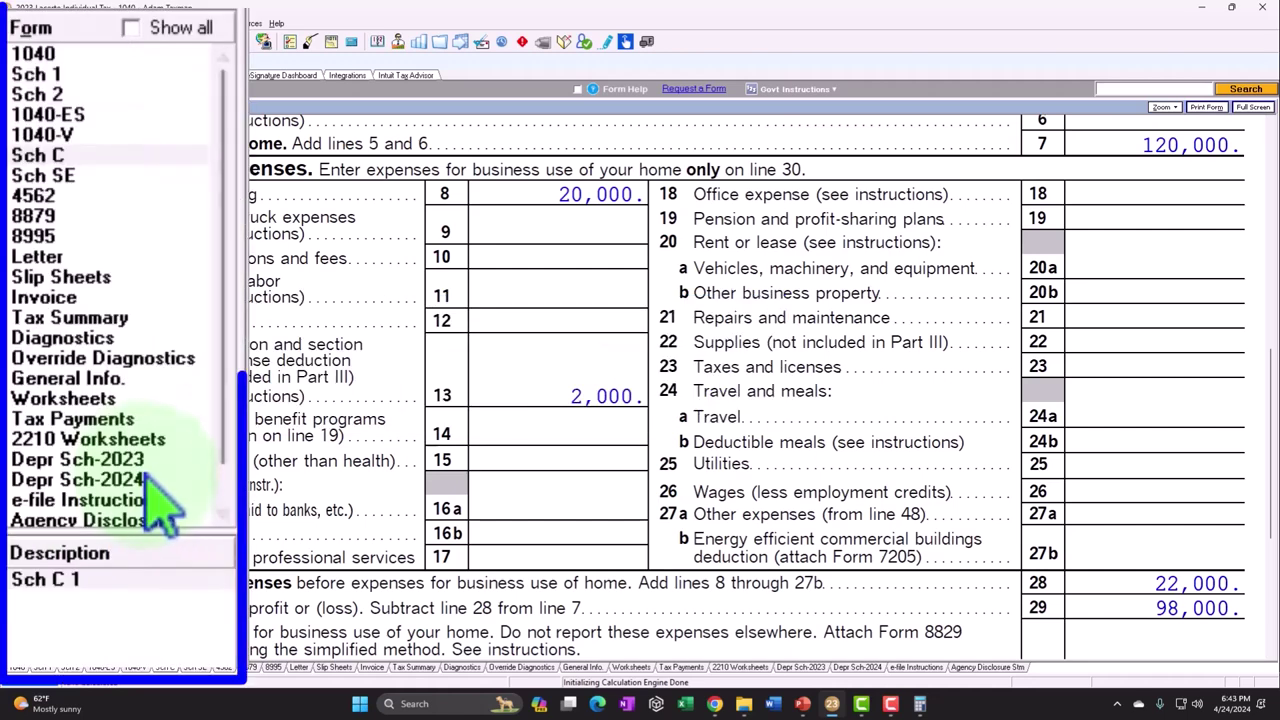
{"action": "left_click", "coordinate": [48, 462]}
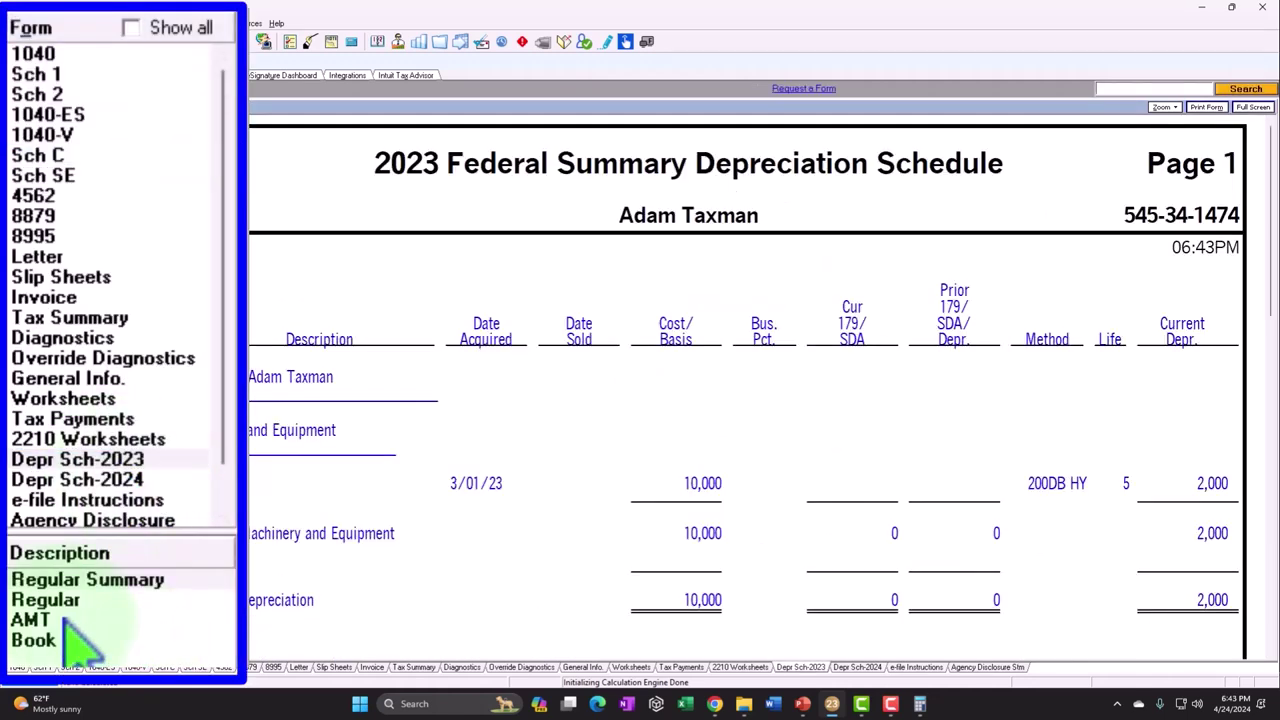
{"action": "left_click", "coordinate": [19, 409]}
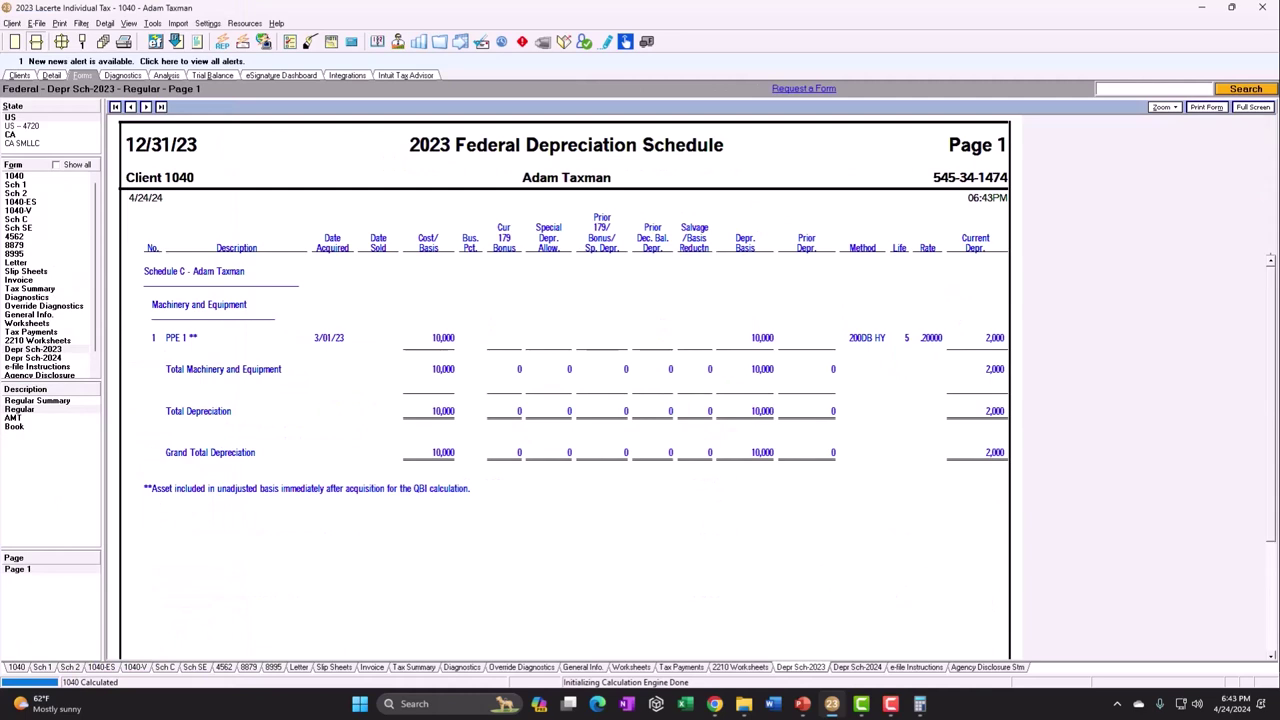
Open Calculator beside the depreciation schedule and divide the 10,000 basis by the 5-year life
{"action": "left_click", "coordinate": [920, 703]}
{"action": "left_click_drag", "start_coordinate": [980, 575], "coordinate": [478, 408]}
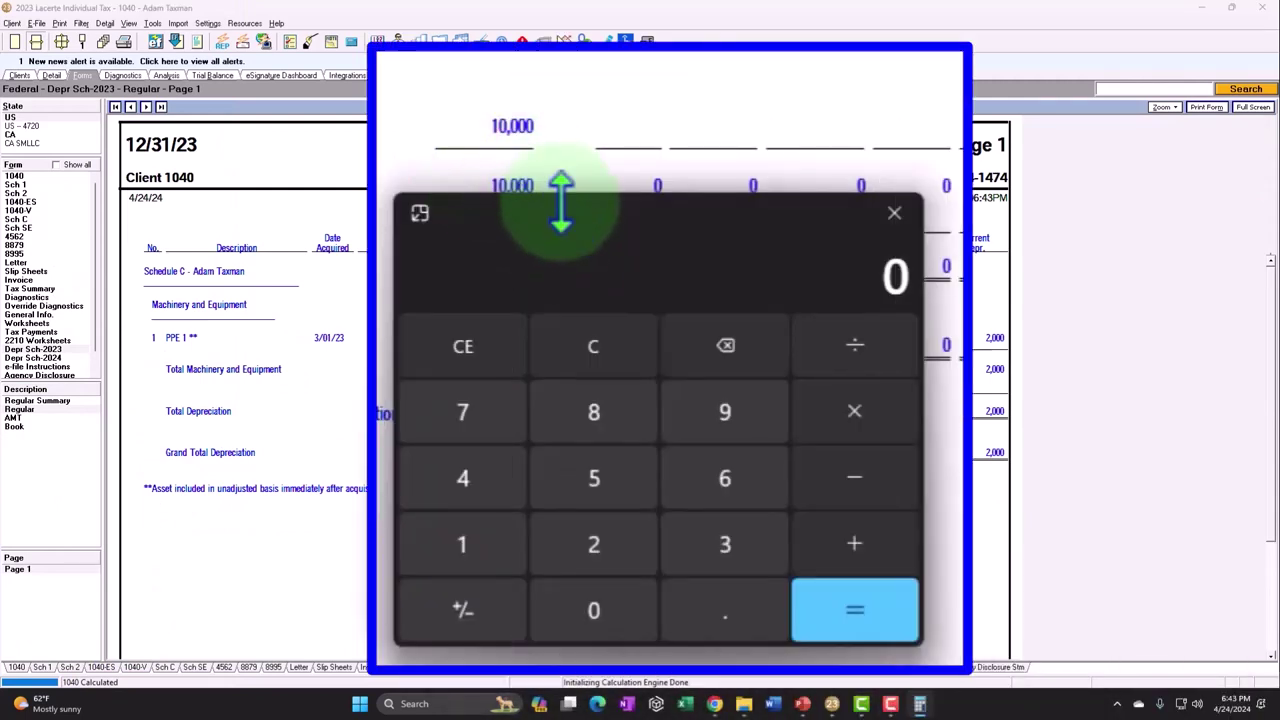
{"action": "left_click_drag", "start_coordinate": [447, 388], "coordinate": [793, 387]}
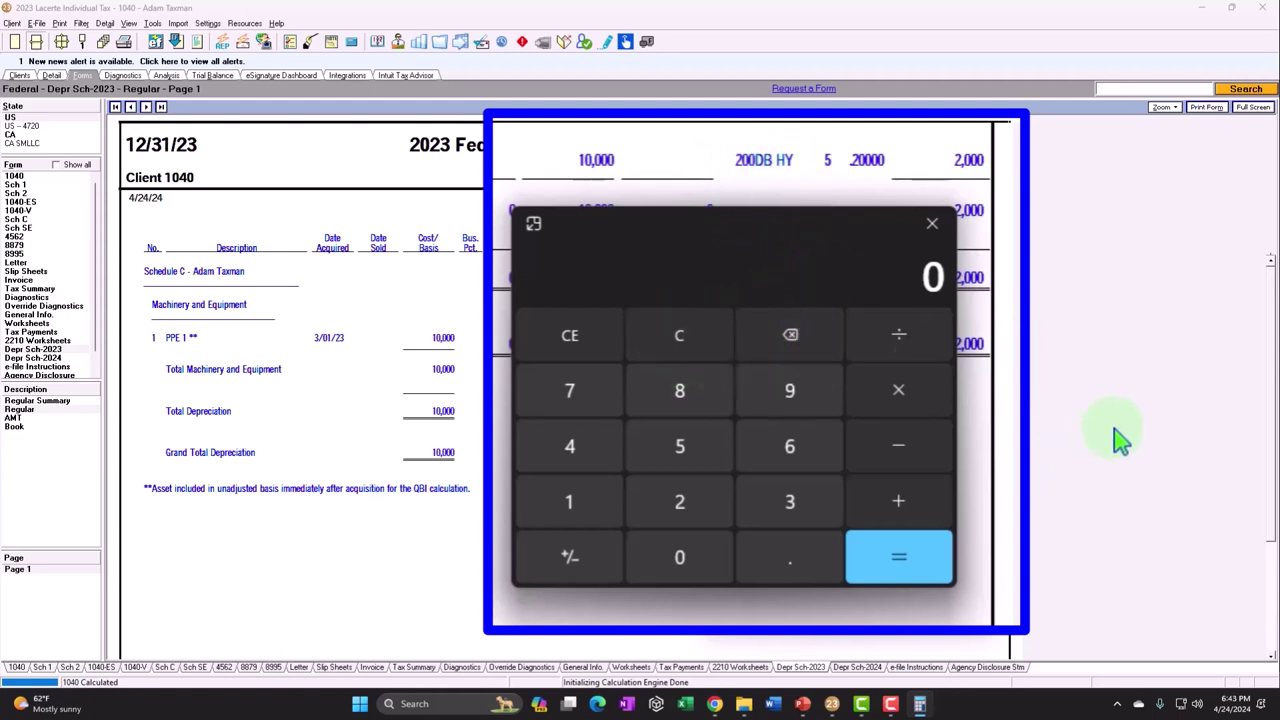
{"action": "type", "text": "100000"}
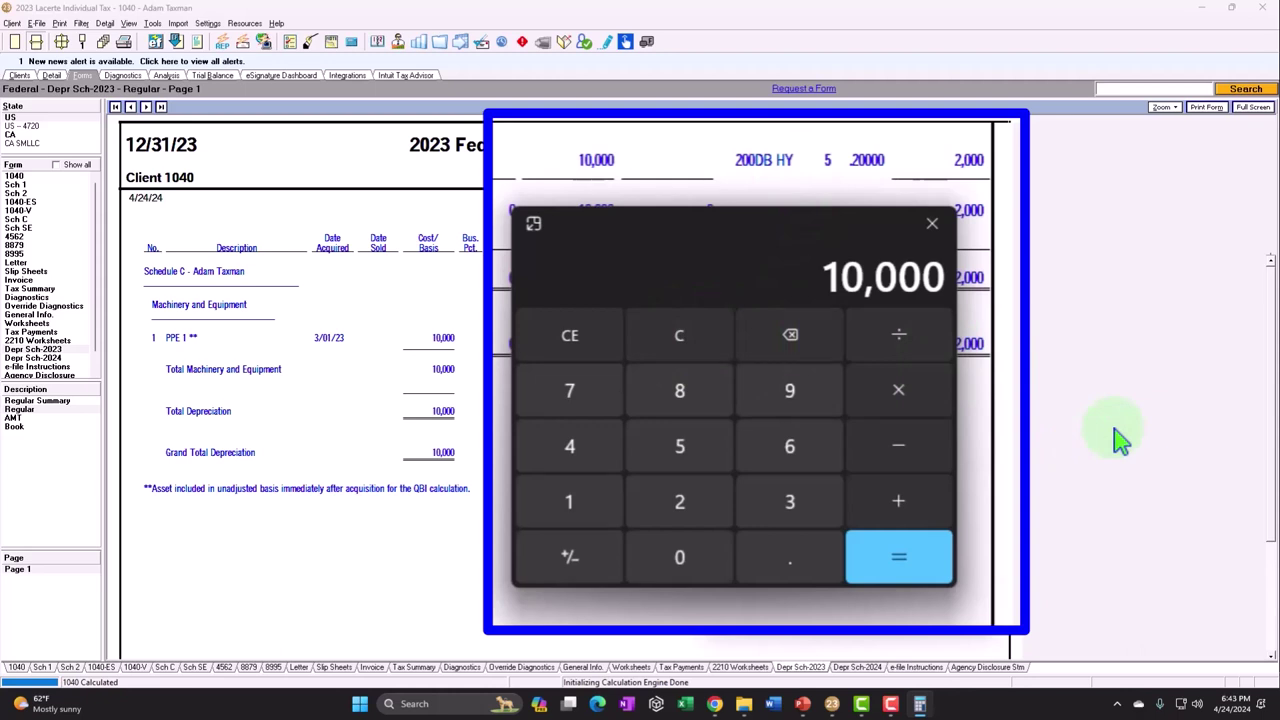
{"action": "type", "text": "5"}
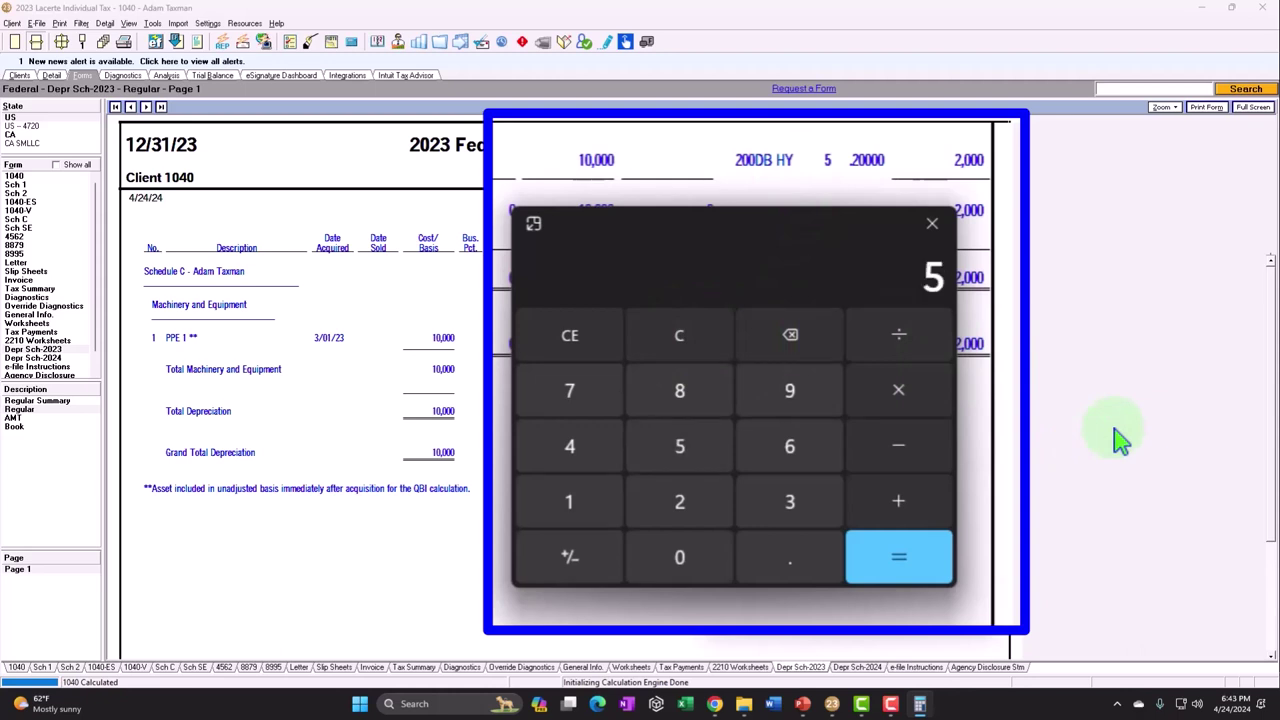
{"action": "key", "text": "Return"}
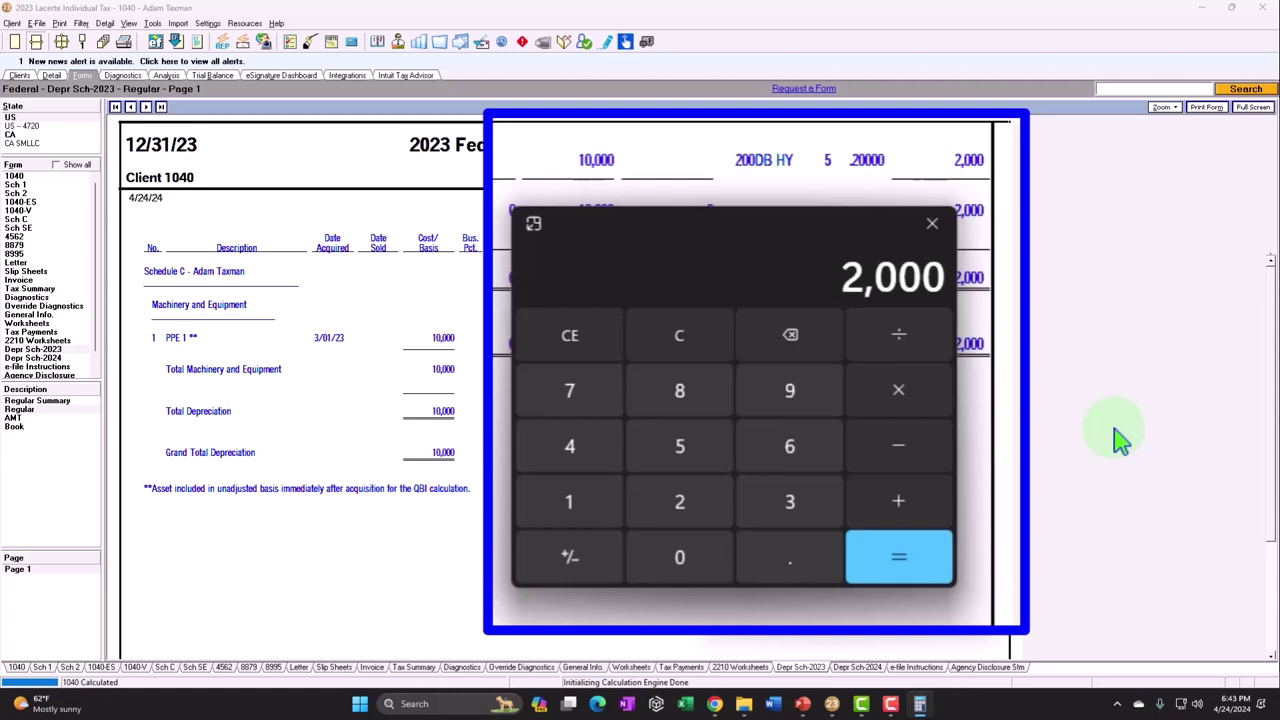
Double the 0.2 straight-line rate in Calculator, apply it to the 10,000 basis, and close Calculator after working out the first-year amount
{"action": "type", "text": "10000"}
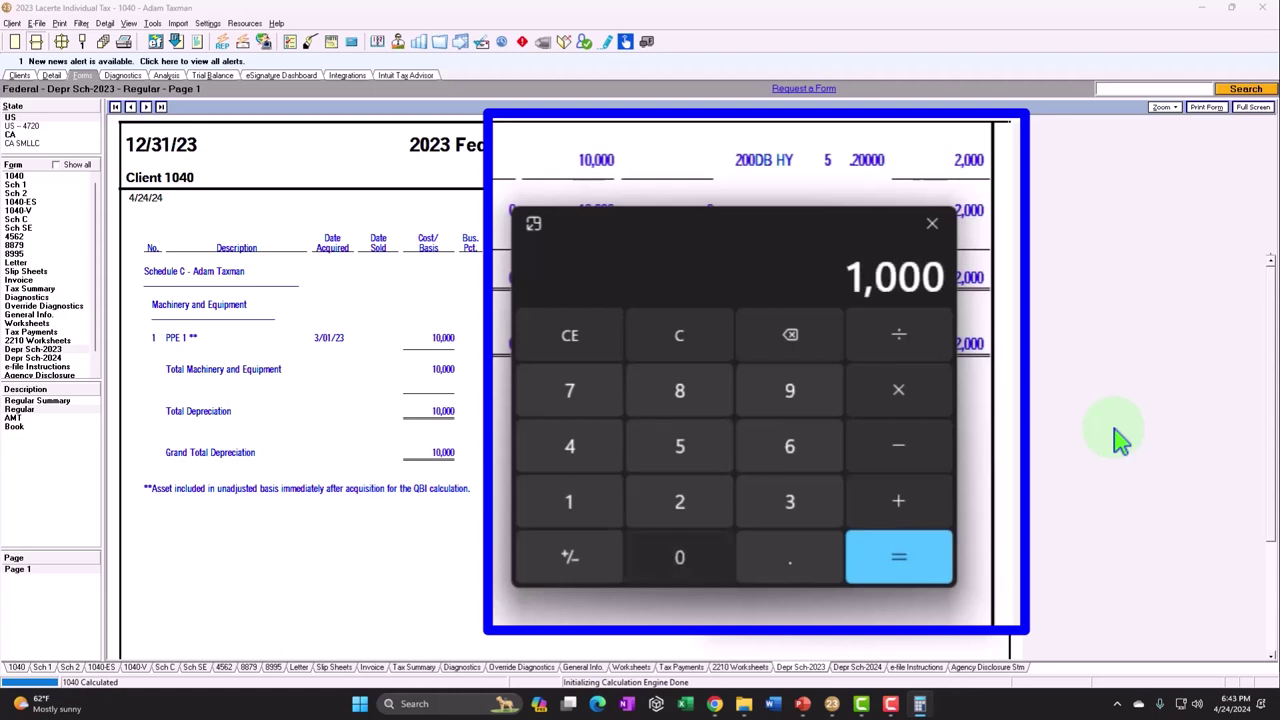
{"action": "type", "text": "*.2"}
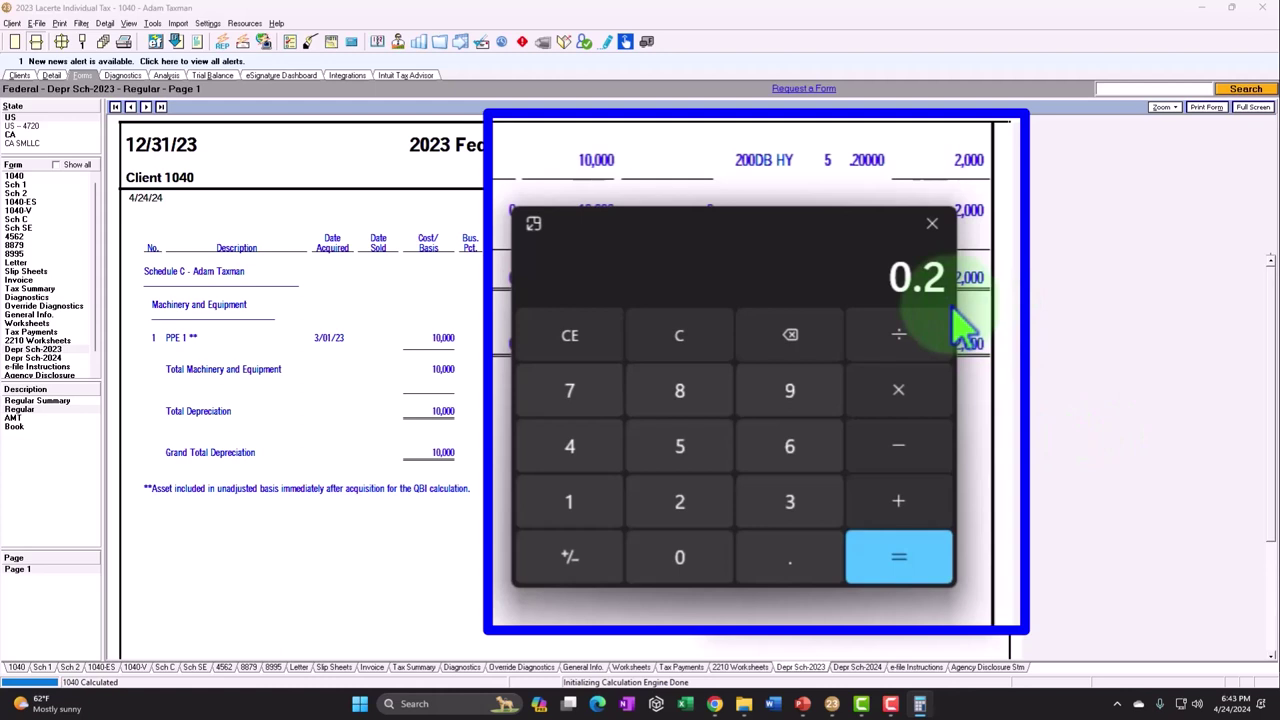
{"action": "type", "text": "2"}
{"action": "key", "text": "Return"}
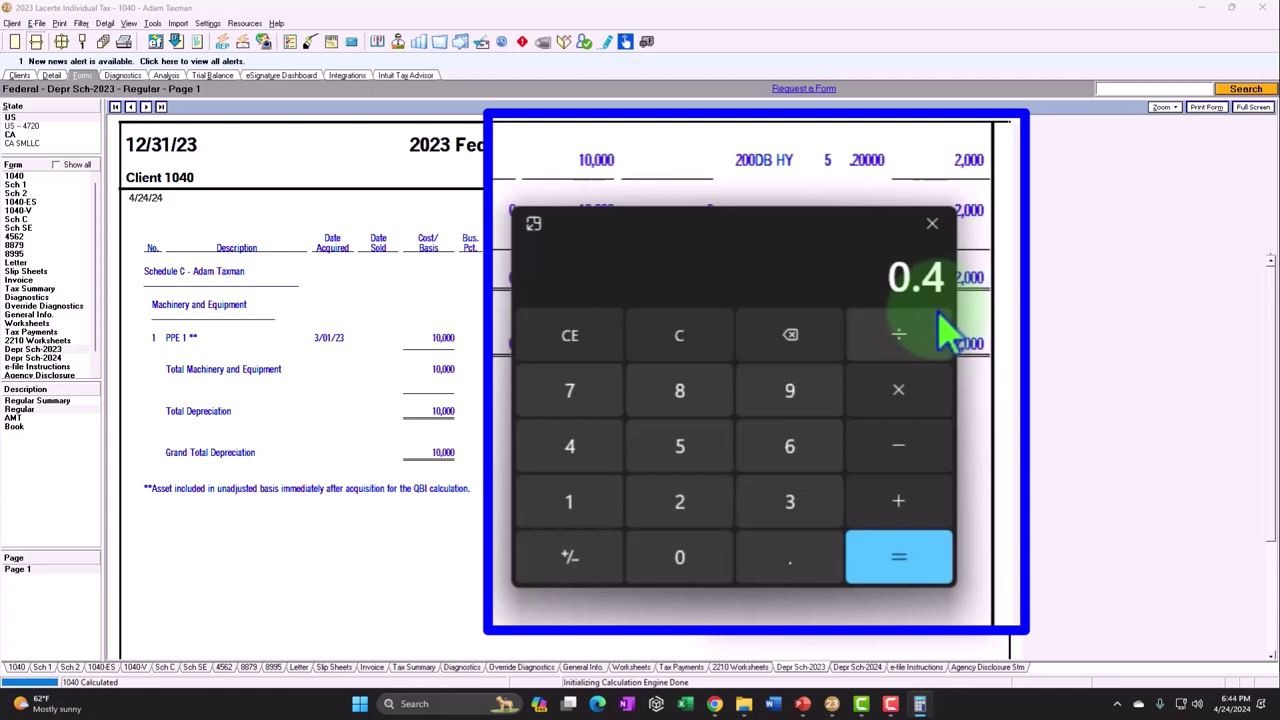
{"action": "type", "text": "*10000"}
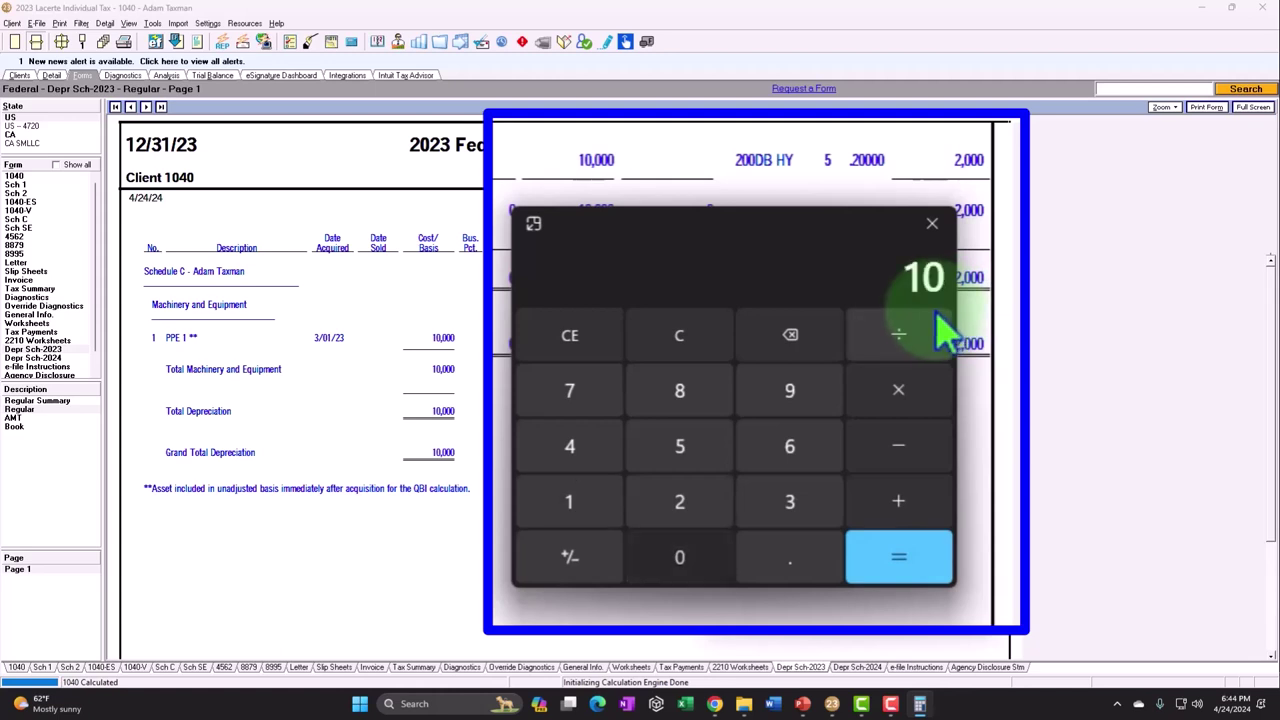
{"action": "key", "text": "Return"}
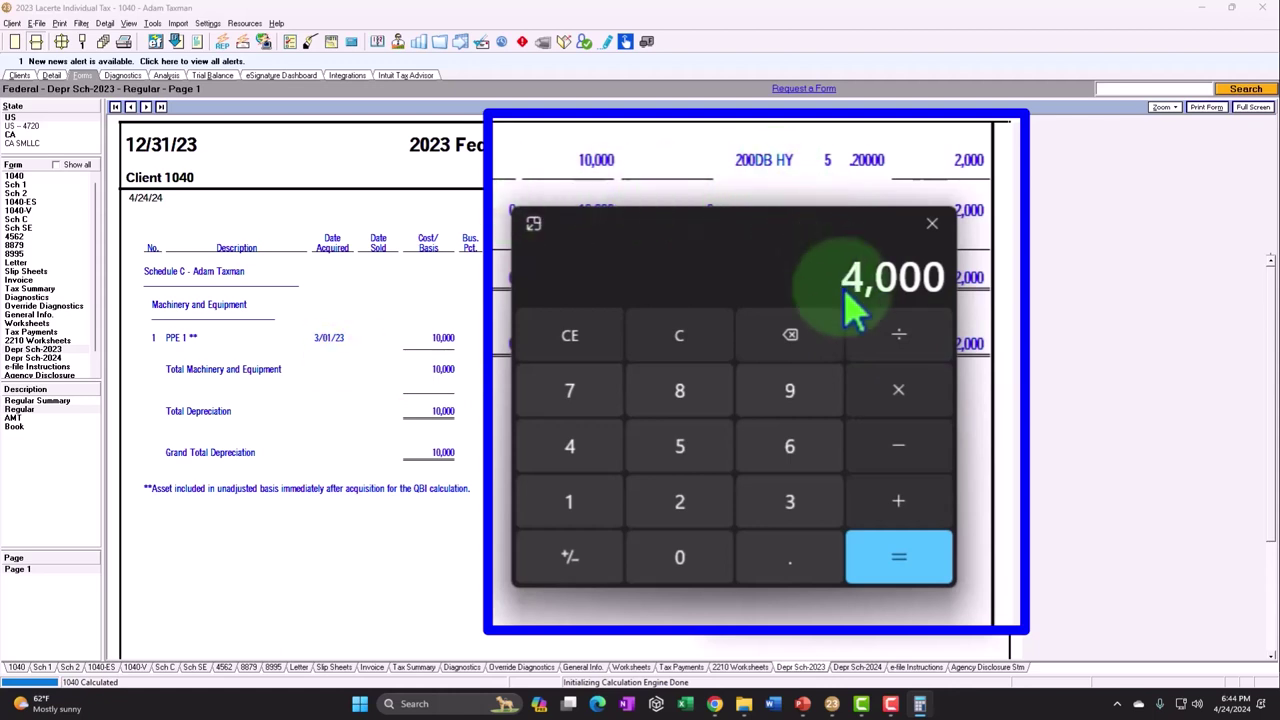
{"action": "type", "text": "2000"}
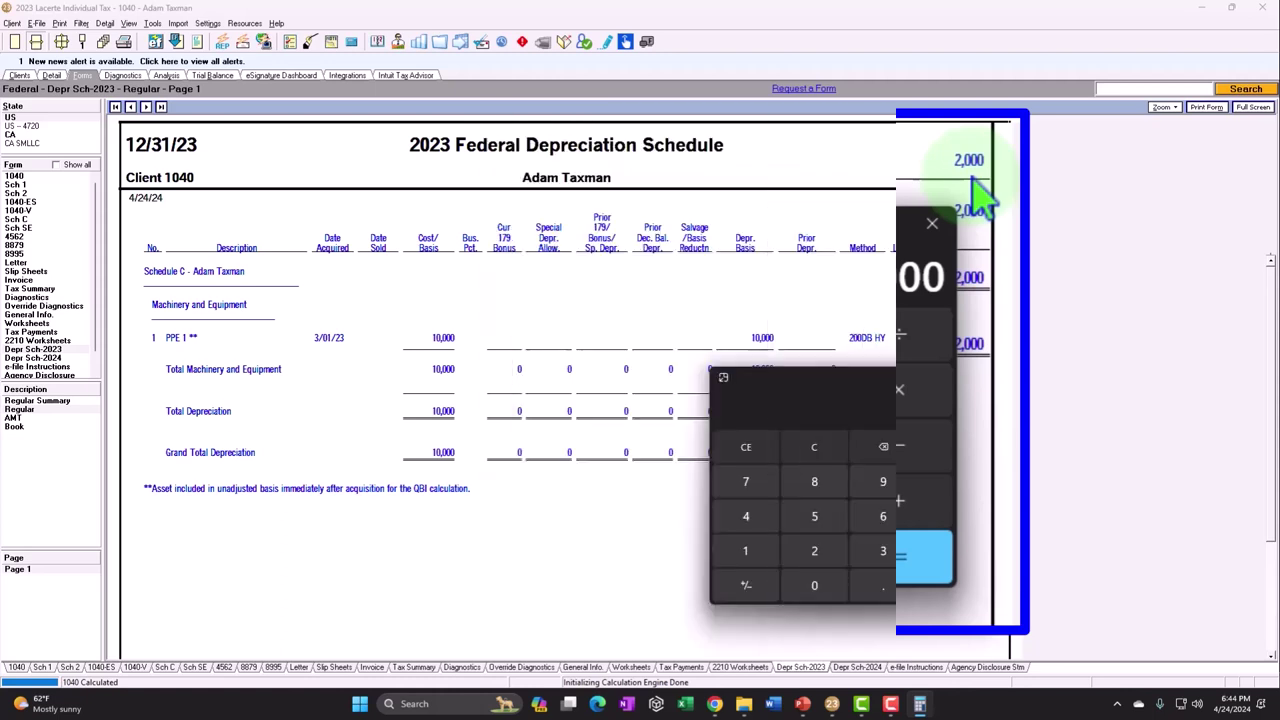
{"action": "left_click", "coordinate": [968, 380]}
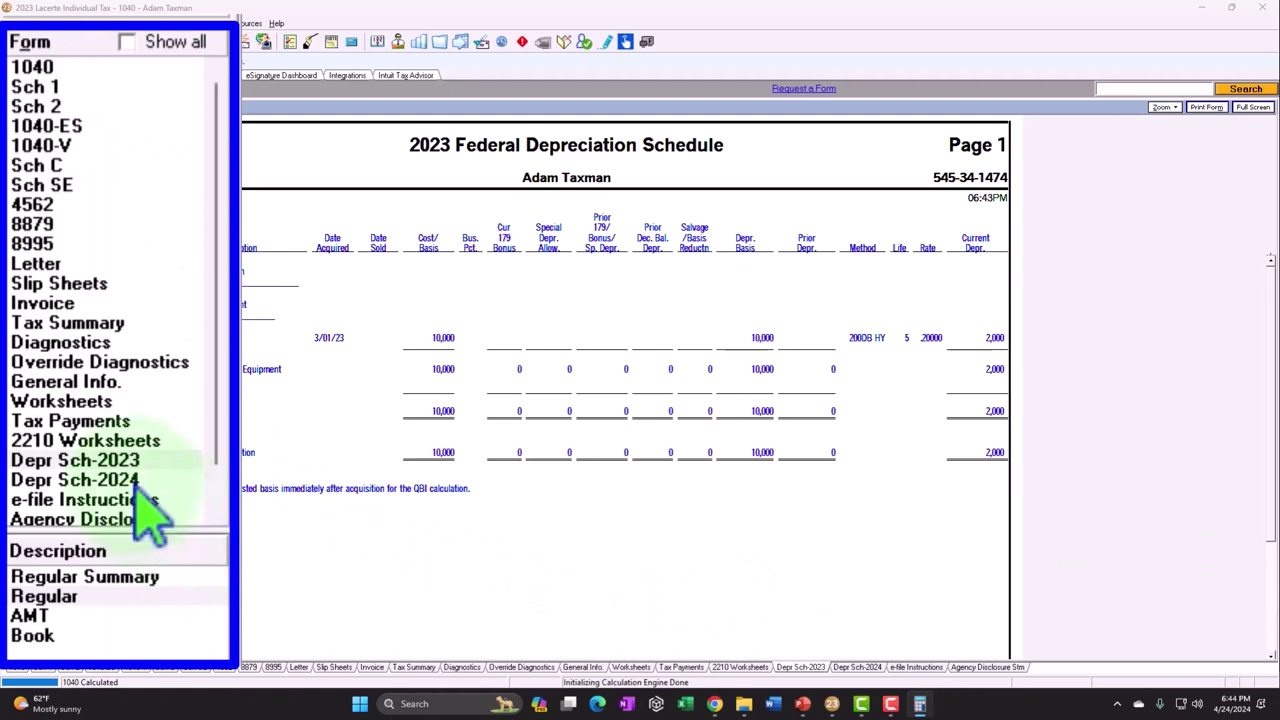
Examine PPE 1's depreciation in the 2024 federal depreciation schedule and return to the 2023 schedule
{"action": "left_click", "coordinate": [60, 358]}
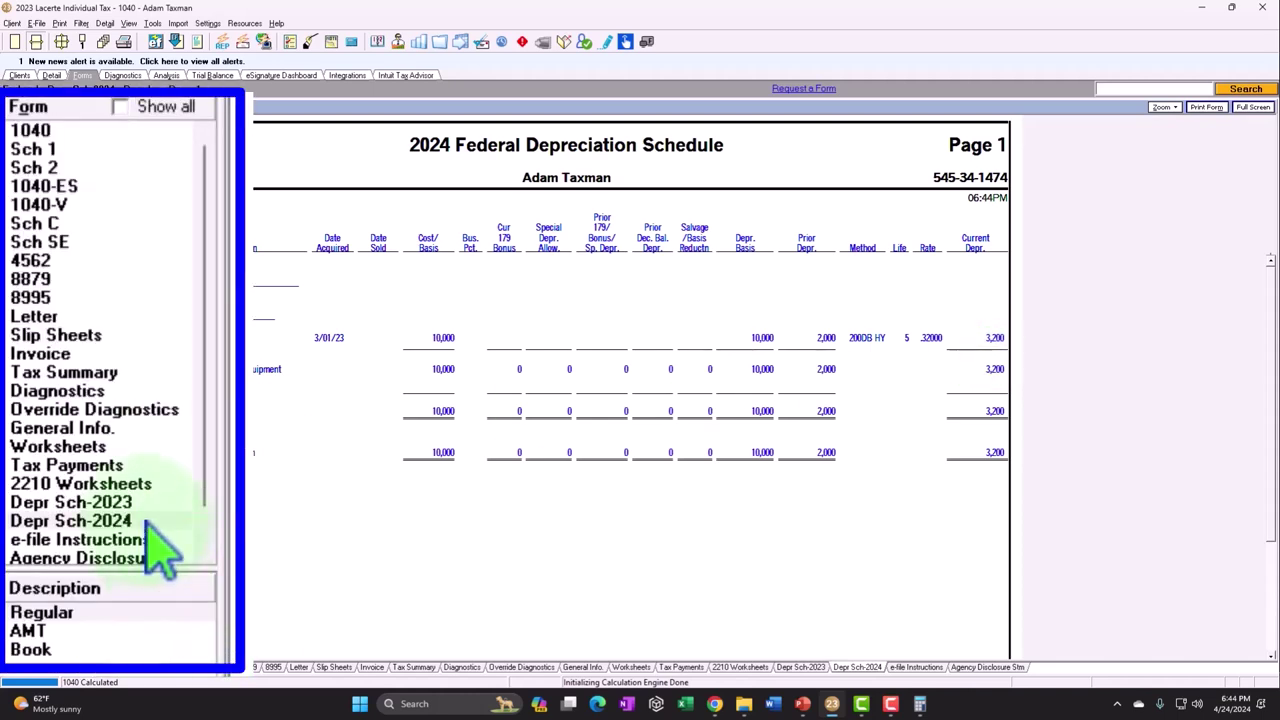
{"action": "left_click", "coordinate": [35, 349]}
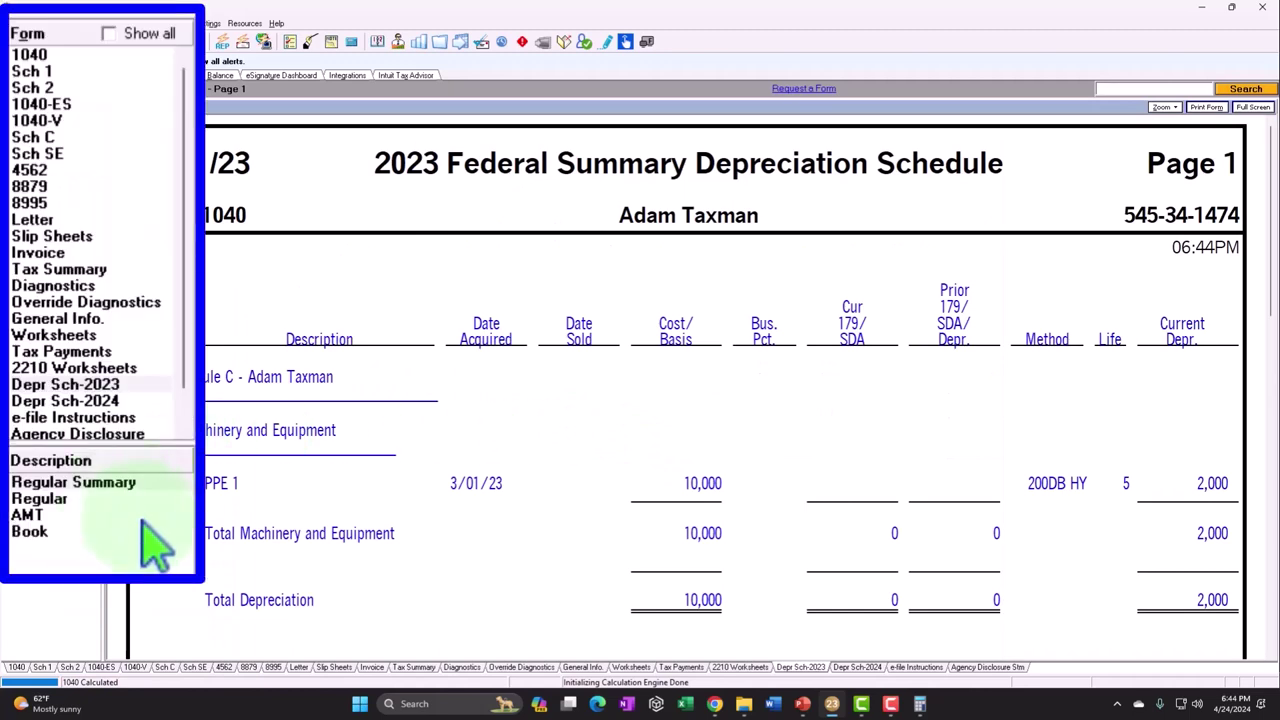
Clear the -1 from PPE 1's current special depreciation allowance and display the regular 2023 federal depreciation schedule
{"action": "left_click", "coordinate": [51, 75]}
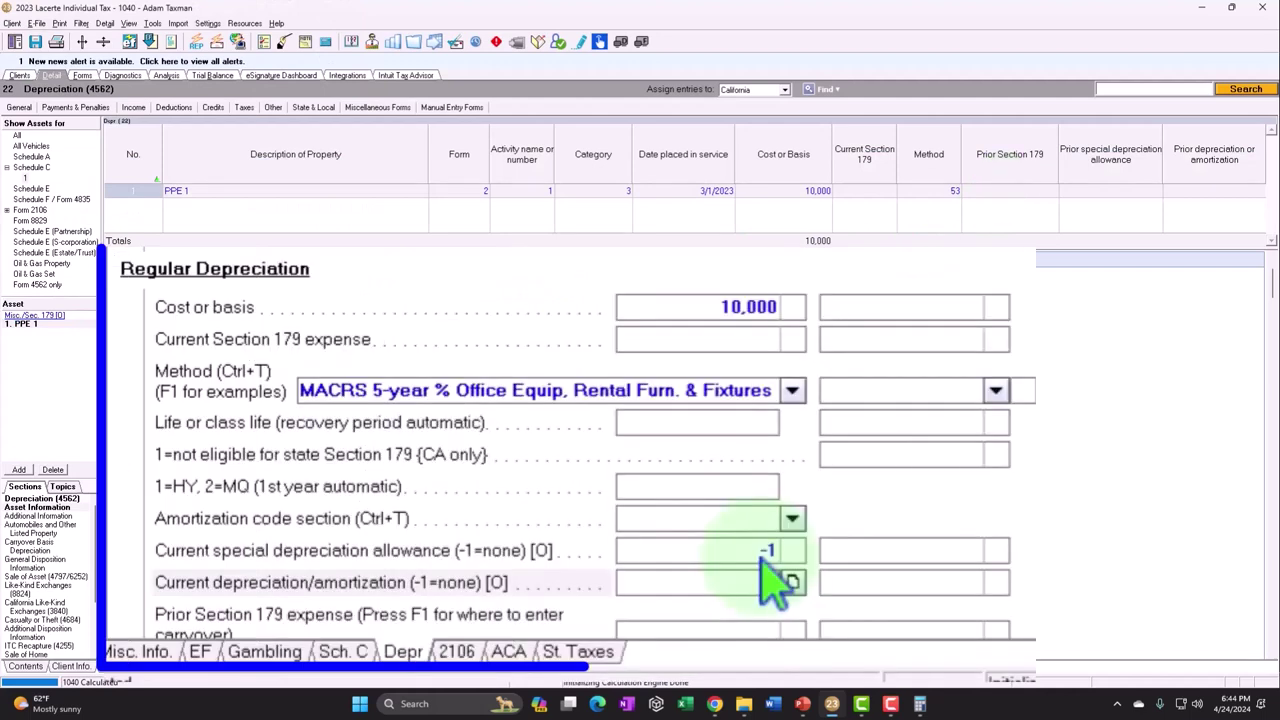
{"action": "left_click", "coordinate": [445, 616]}
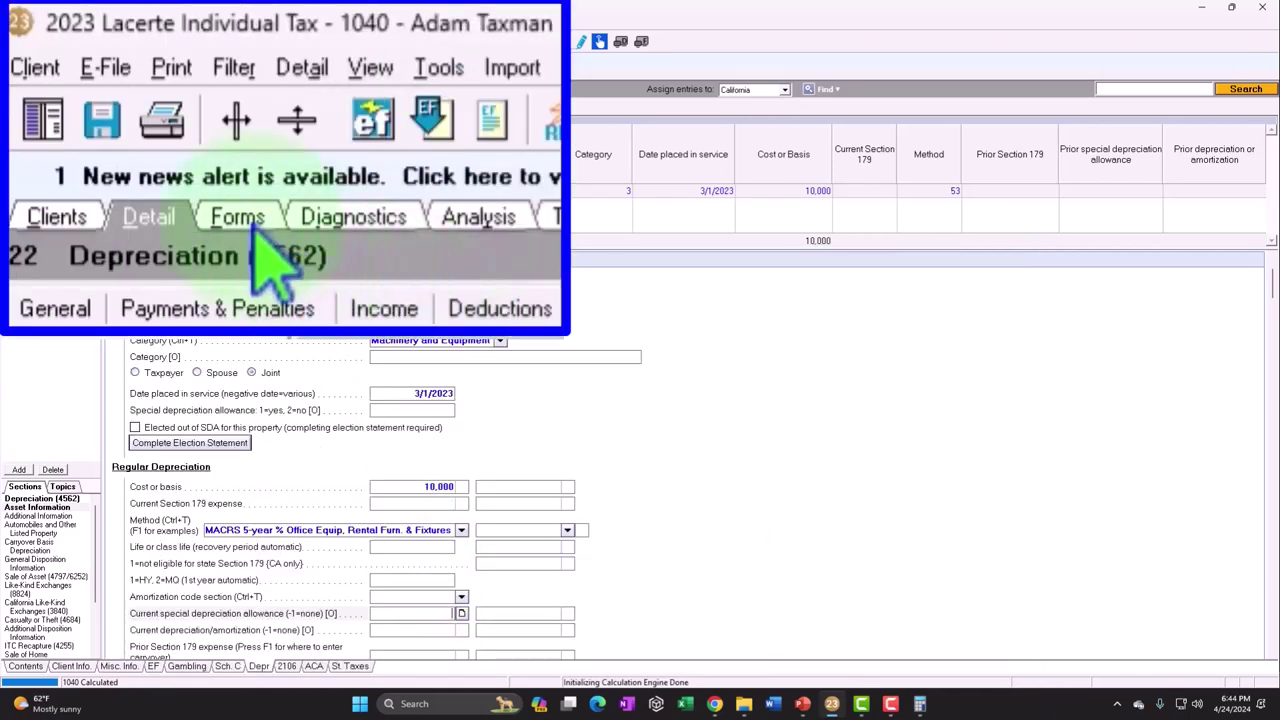
{"action": "left_click", "coordinate": [82, 75]}
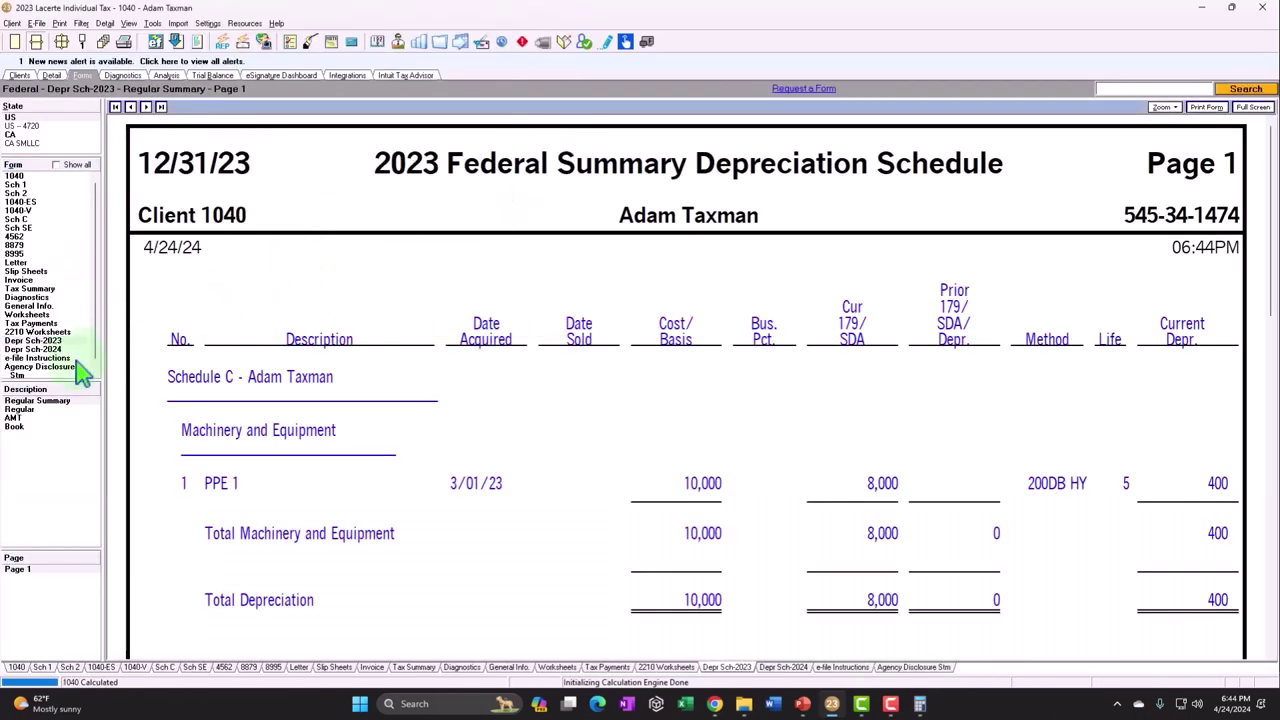
{"action": "left_click", "coordinate": [19, 409]}
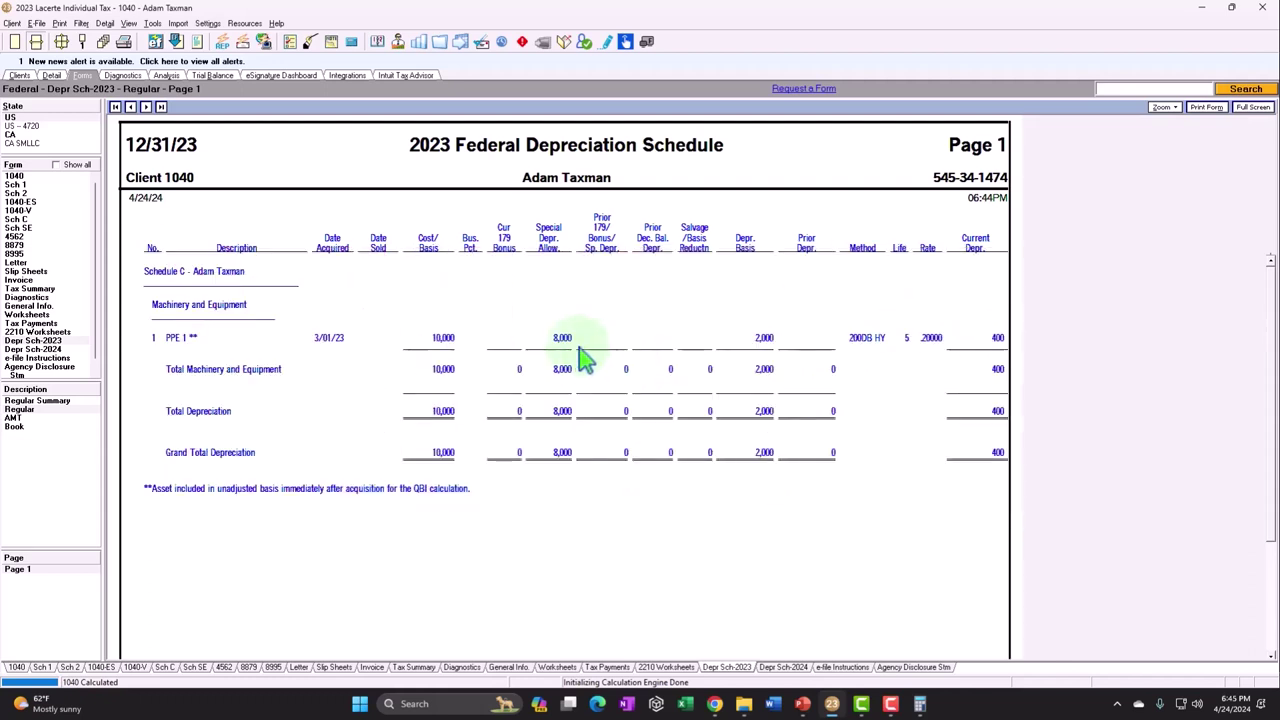
Check the depreciation on line 13 and the total expenses and tentative profit on Schedule C
{"action": "left_click", "coordinate": [17, 219]}
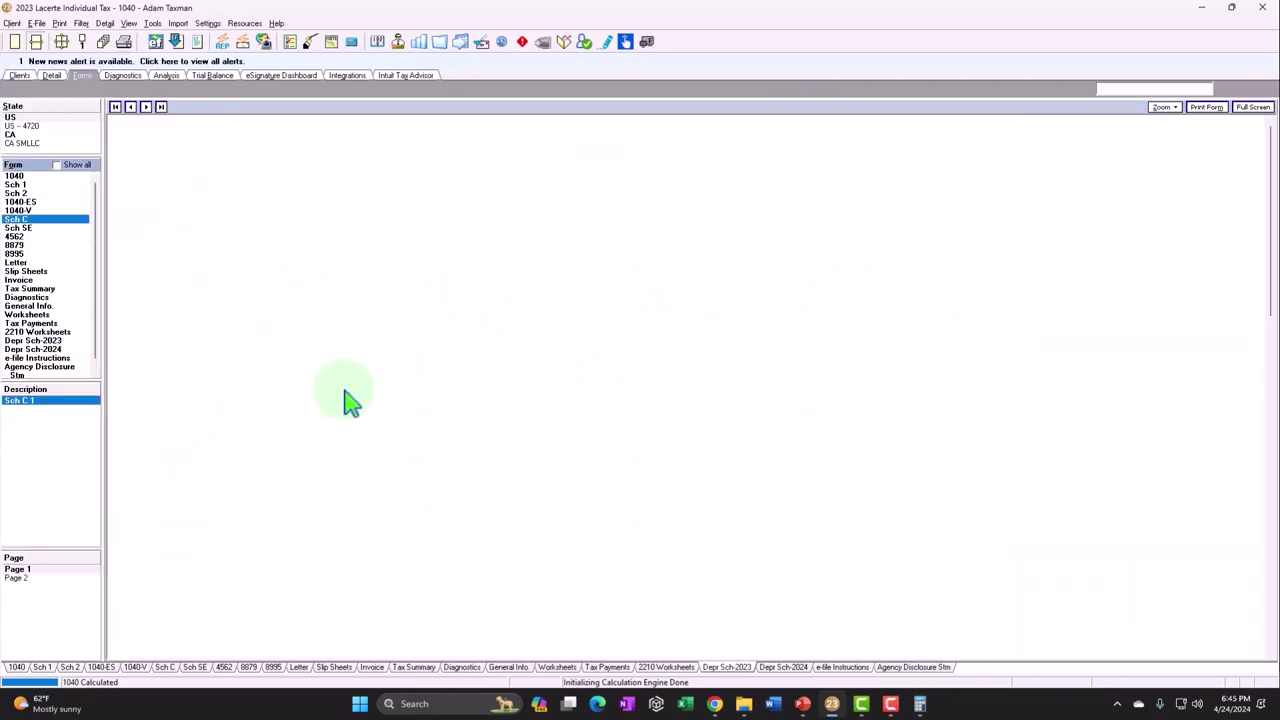
{"action": "scroll", "coordinate": [423, 443], "scroll_direction": "down", "scroll_amount": 10}
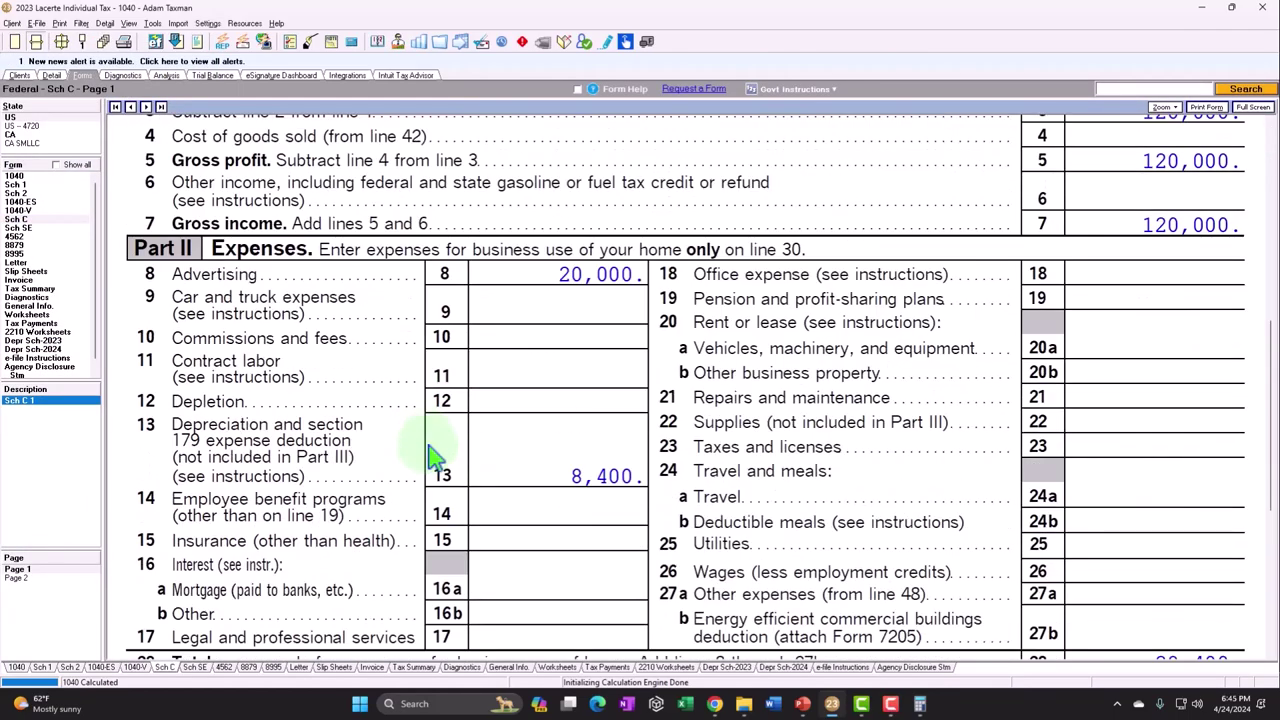
{"action": "scroll", "coordinate": [545, 476], "scroll_direction": "down", "scroll_amount": 2}
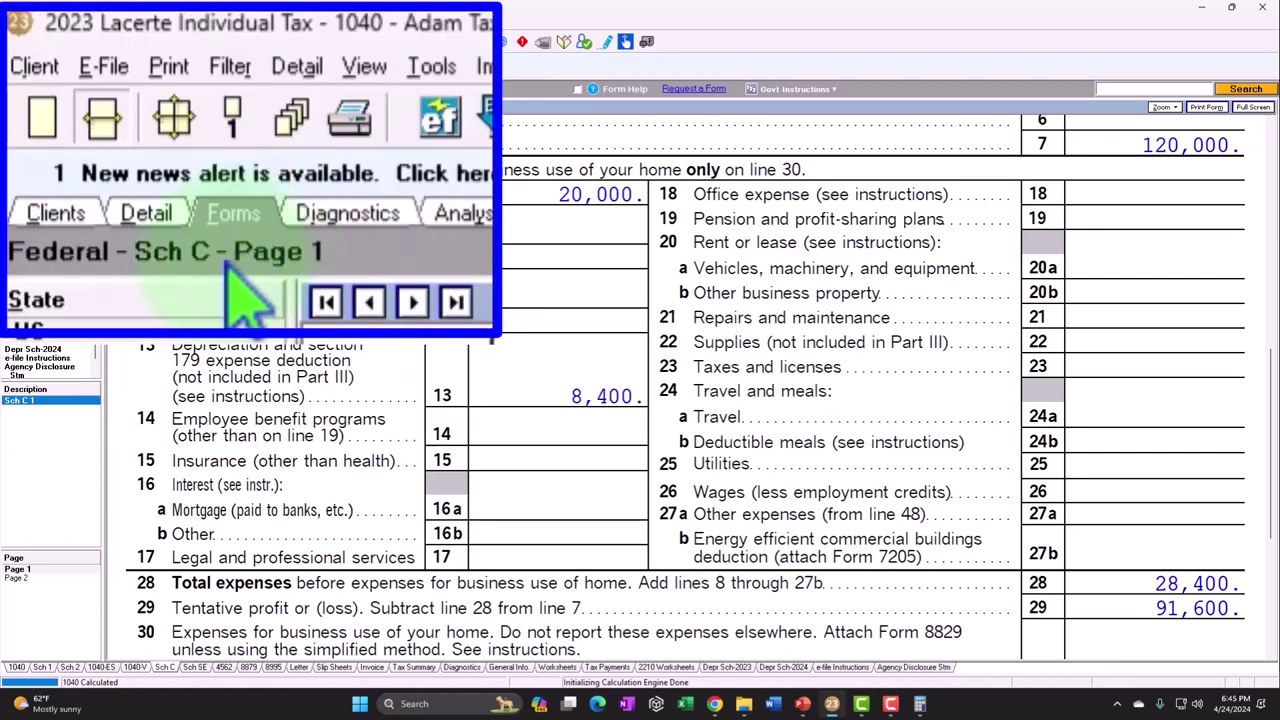
{"action": "scroll", "coordinate": [687, 390], "scroll_direction": "up", "scroll_amount": 5}
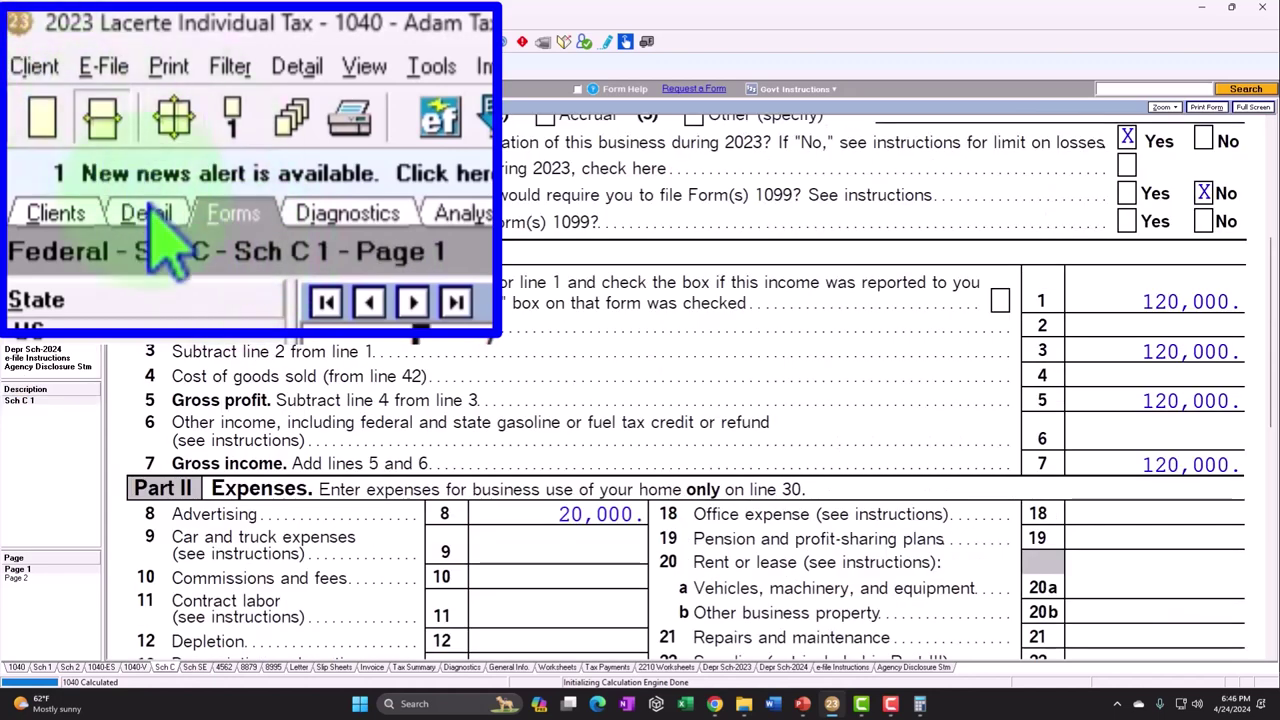
Enter 10000 as the current Section 179 expense for PPE 1 on the Depreciation (4562) input screen
{"action": "left_click", "coordinate": [52, 76]}
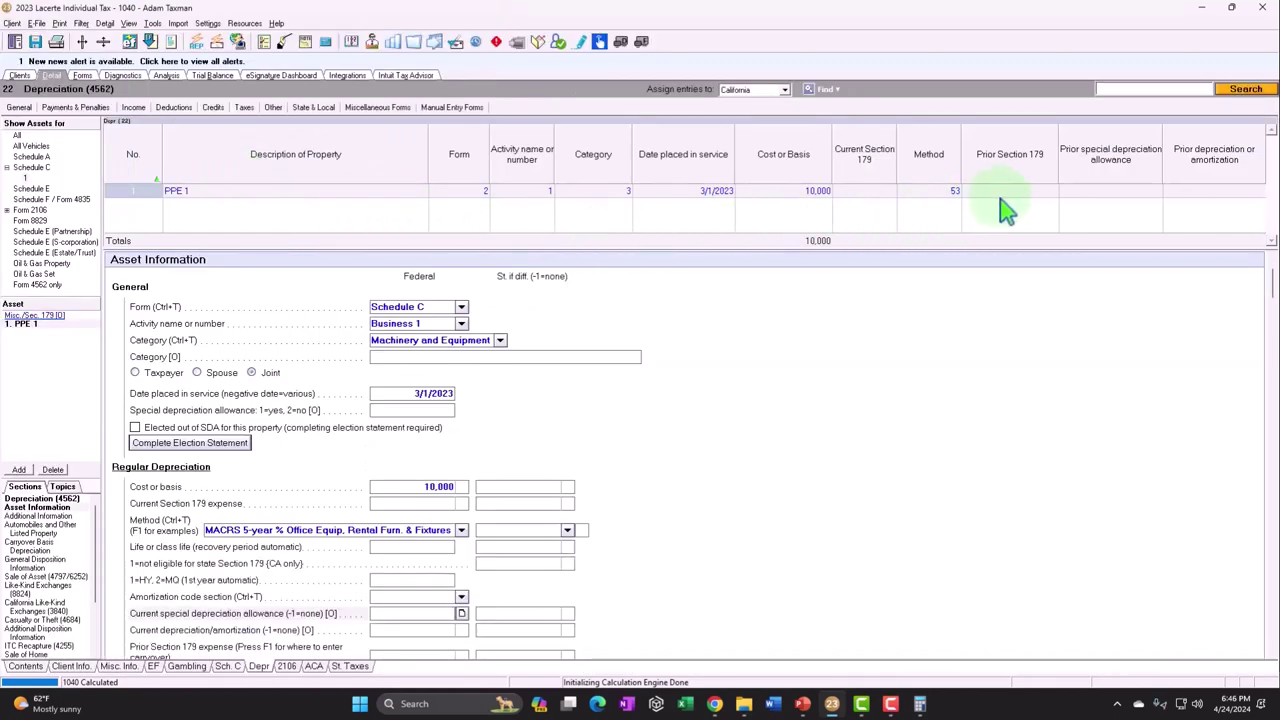
{"action": "left_click", "coordinate": [1006, 200]}
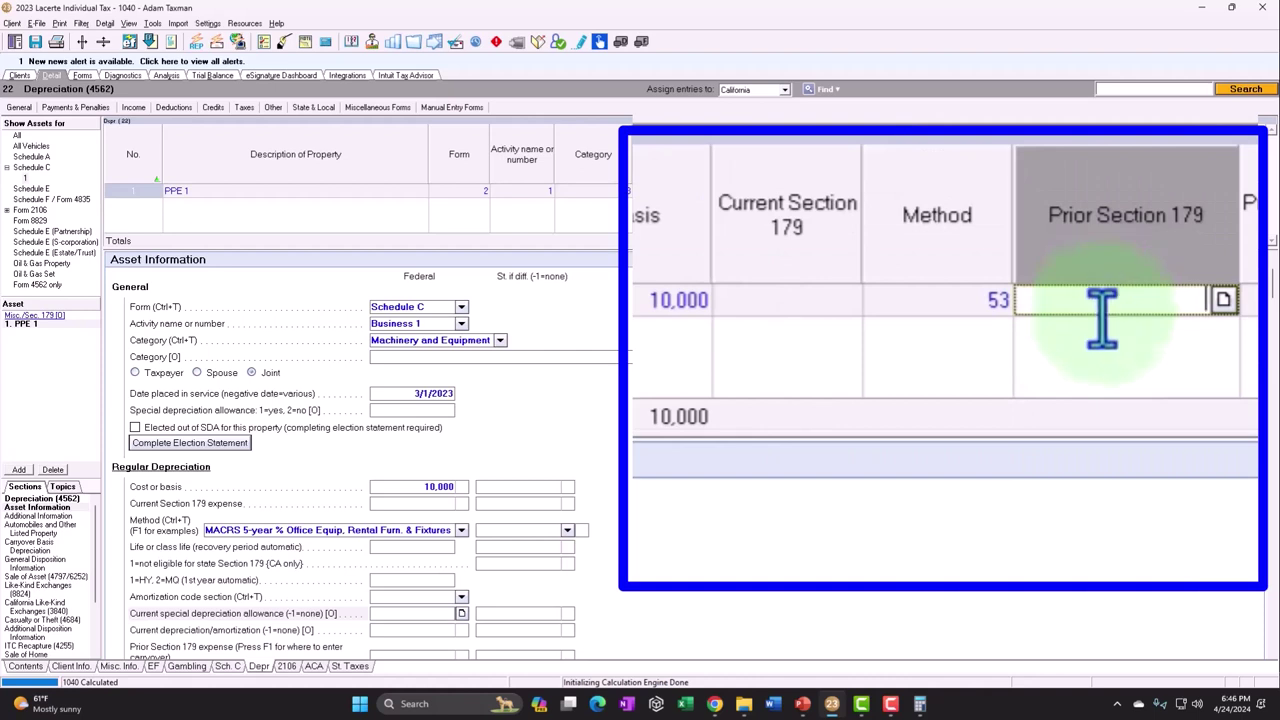
{"action": "left_click", "coordinate": [815, 305]}
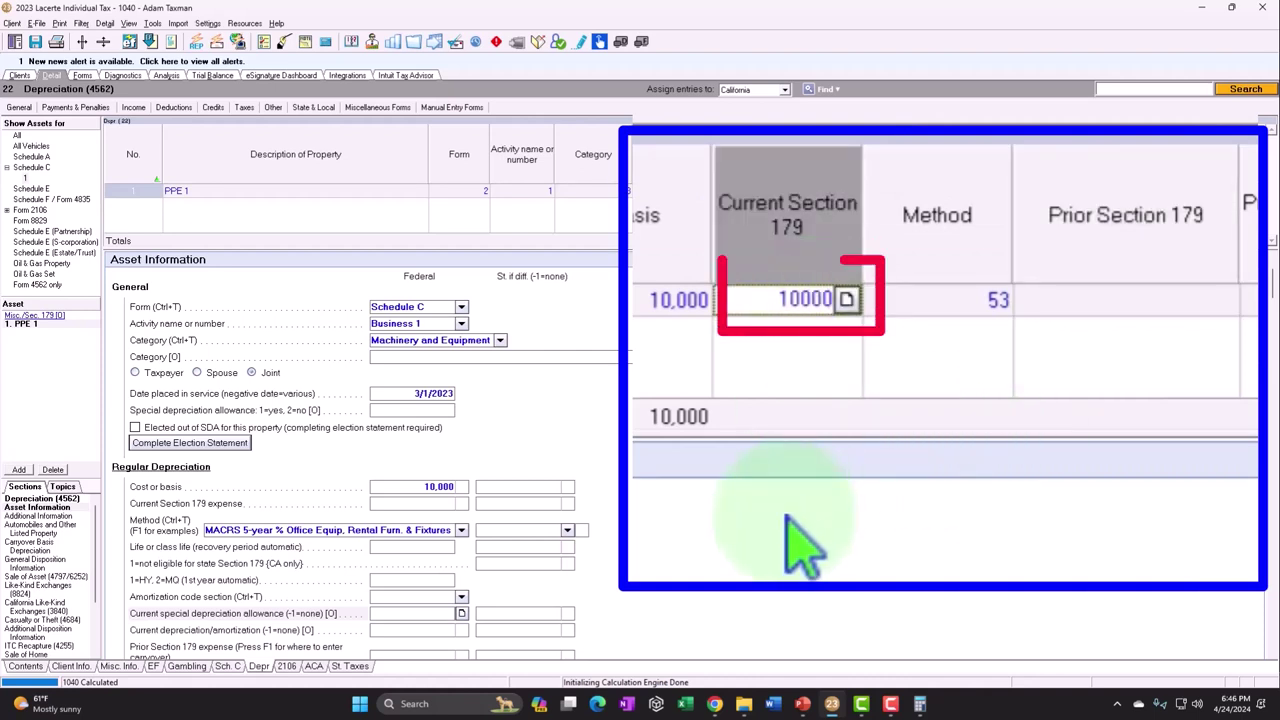
{"action": "key", "text": "Tab"}
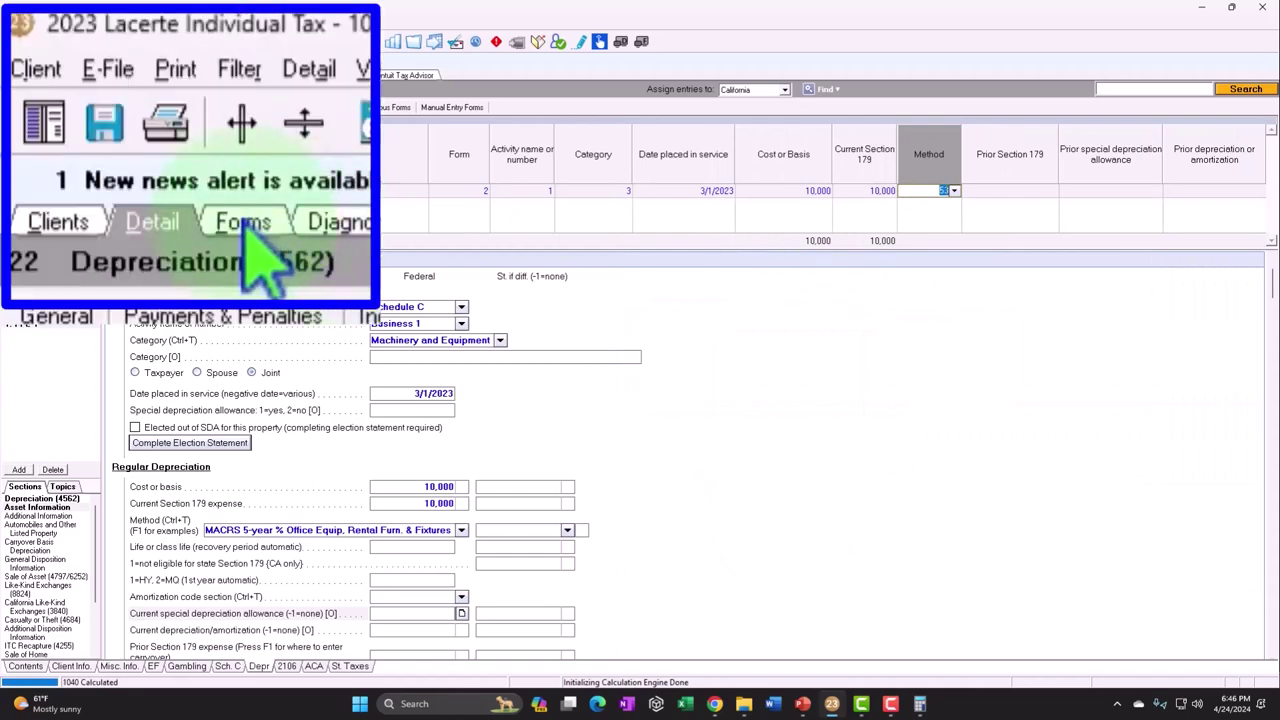
Check the Section 179 deduction on line 13 of Schedule C and in the regular 2023 federal depreciation schedule
{"action": "left_click", "coordinate": [82, 75]}
{"action": "scroll", "coordinate": [485, 425], "scroll_direction": "down", "scroll_amount": 5}
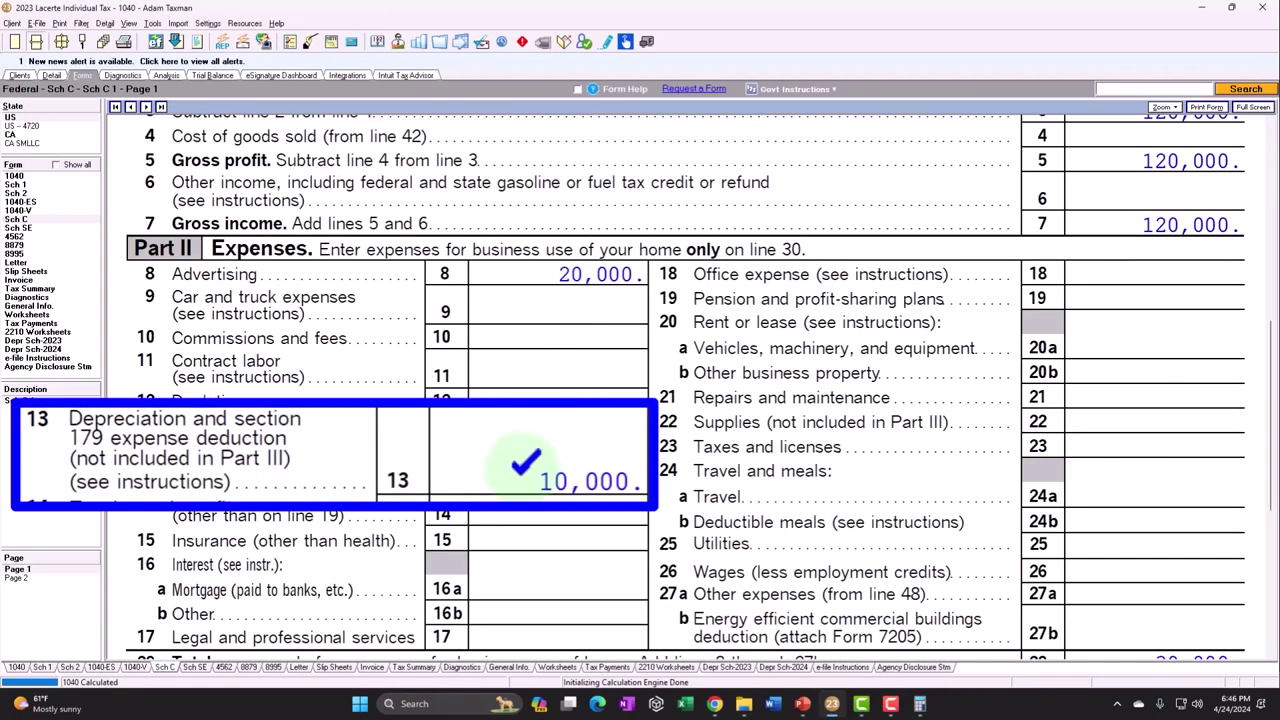
{"action": "scroll", "coordinate": [525, 460], "scroll_direction": "down", "scroll_amount": 2}
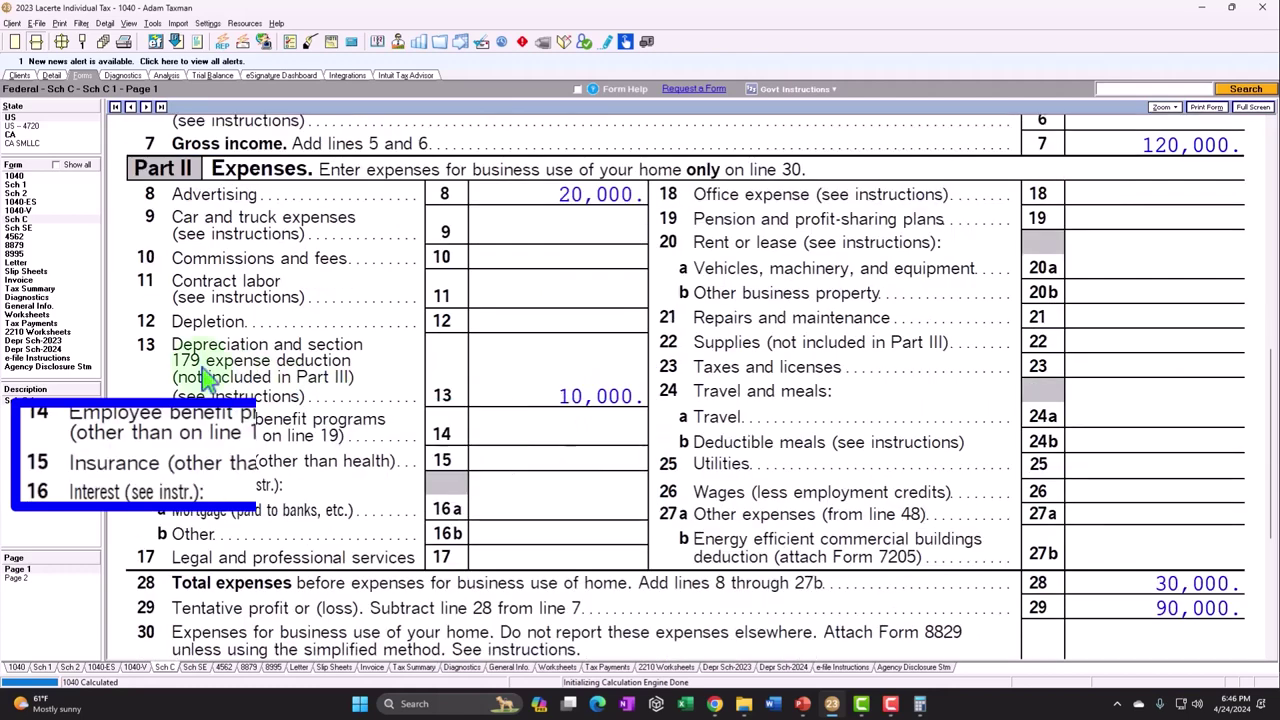
{"action": "left_click", "coordinate": [118, 492]}
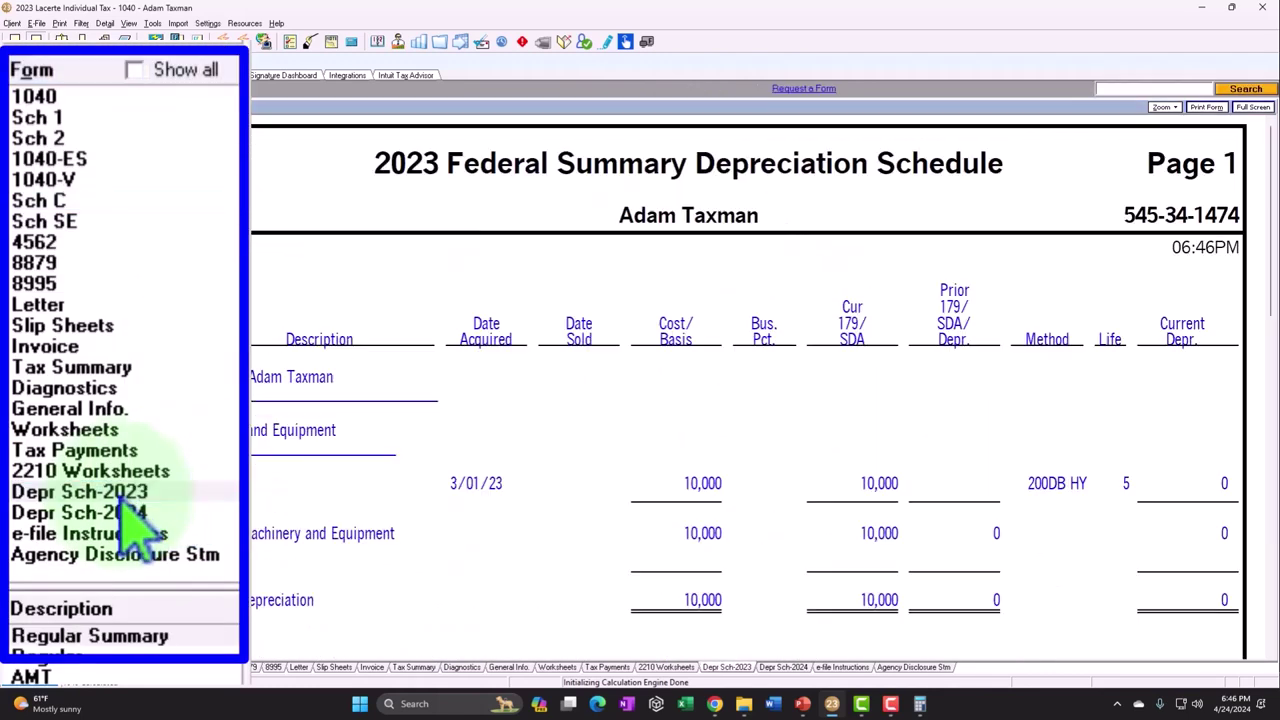
{"action": "left_click", "coordinate": [28, 409]}
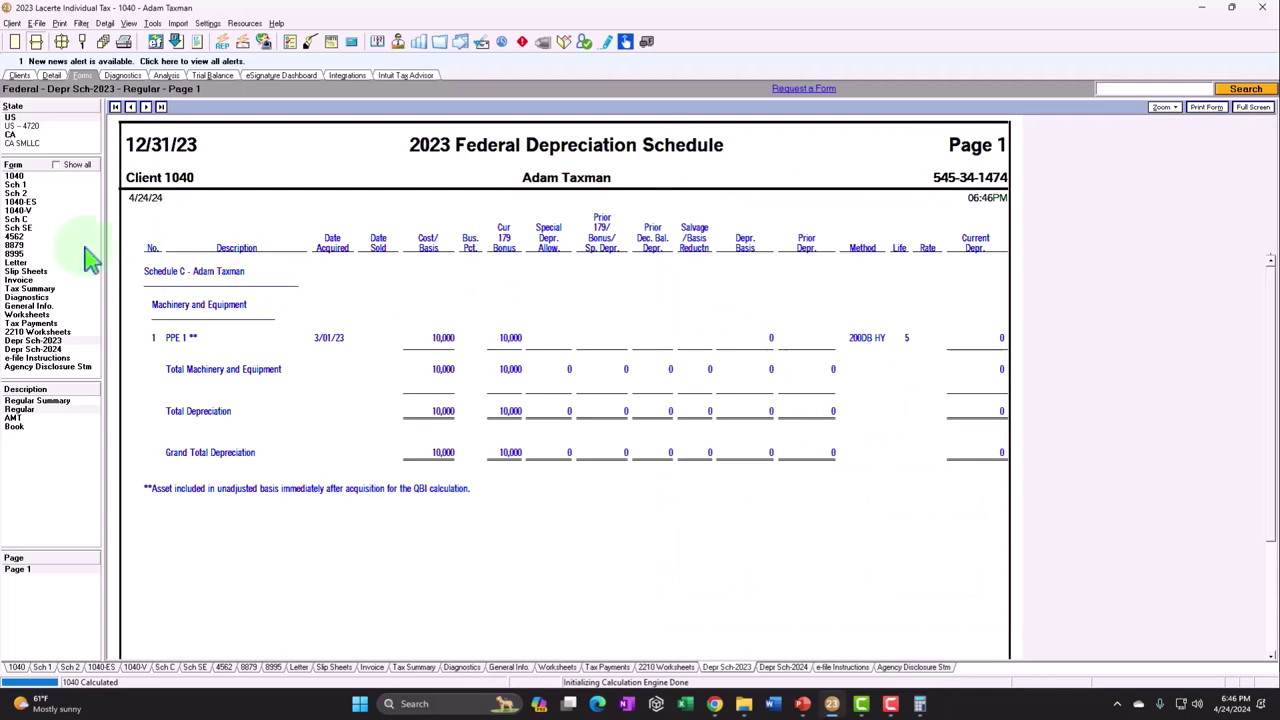
Return to Schedule C and look over its income and expense lines
{"action": "left_click", "coordinate": [20, 220]}
{"action": "scroll", "coordinate": [680, 471], "scroll_direction": "down", "scroll_amount": 5}
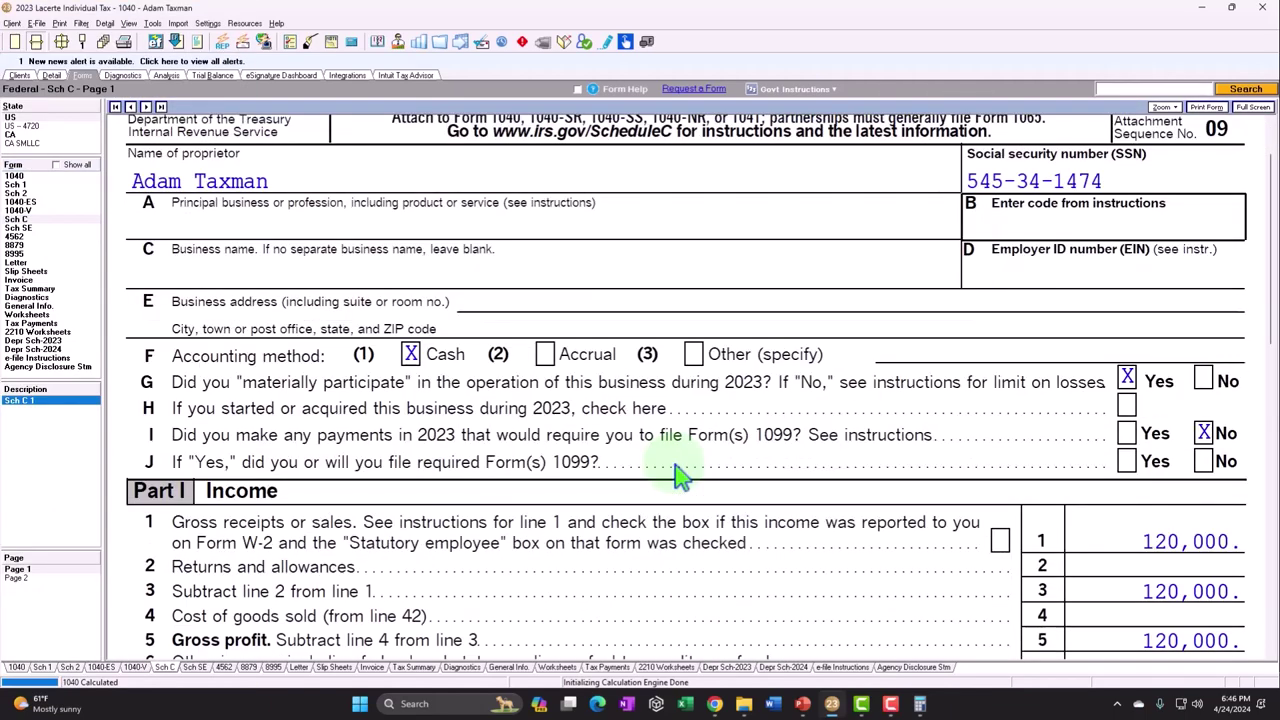
{"action": "scroll", "coordinate": [678, 471], "scroll_direction": "down", "scroll_amount": 5}
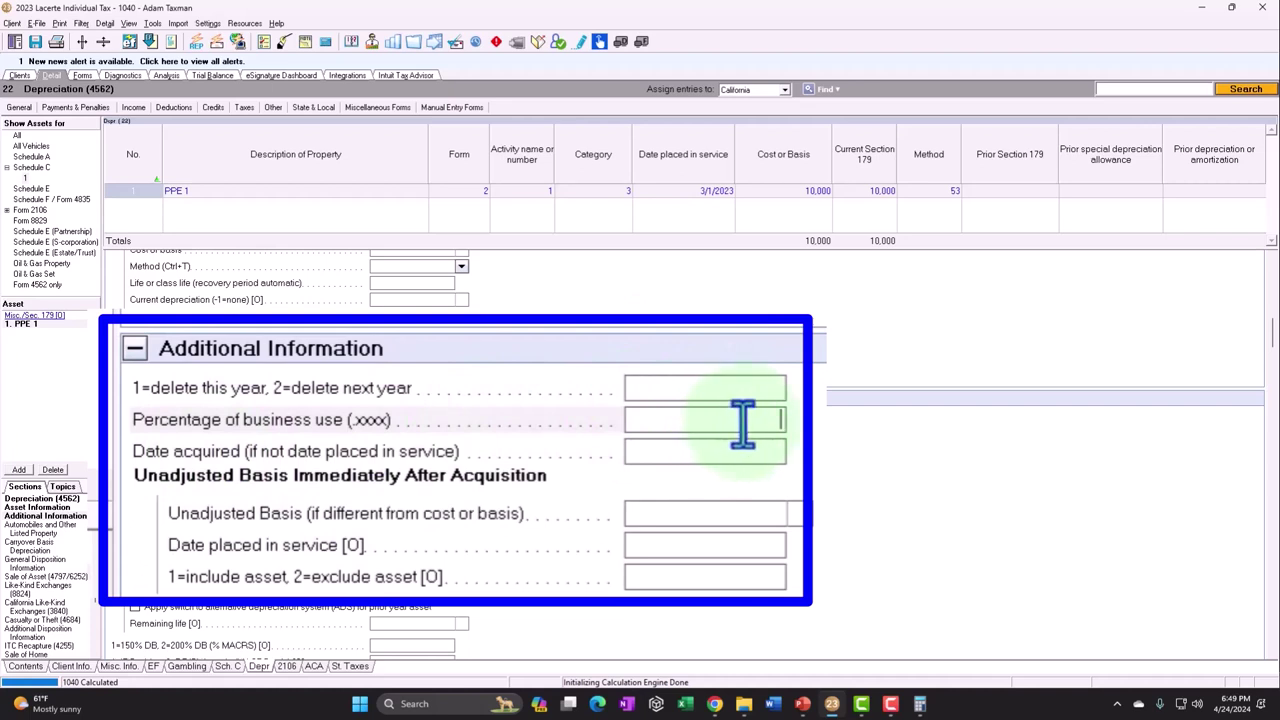
Set PPE 1's percentage of business use to .7 and display the regular 2023 federal depreciation schedule
{"action": "type", "text": "70"}
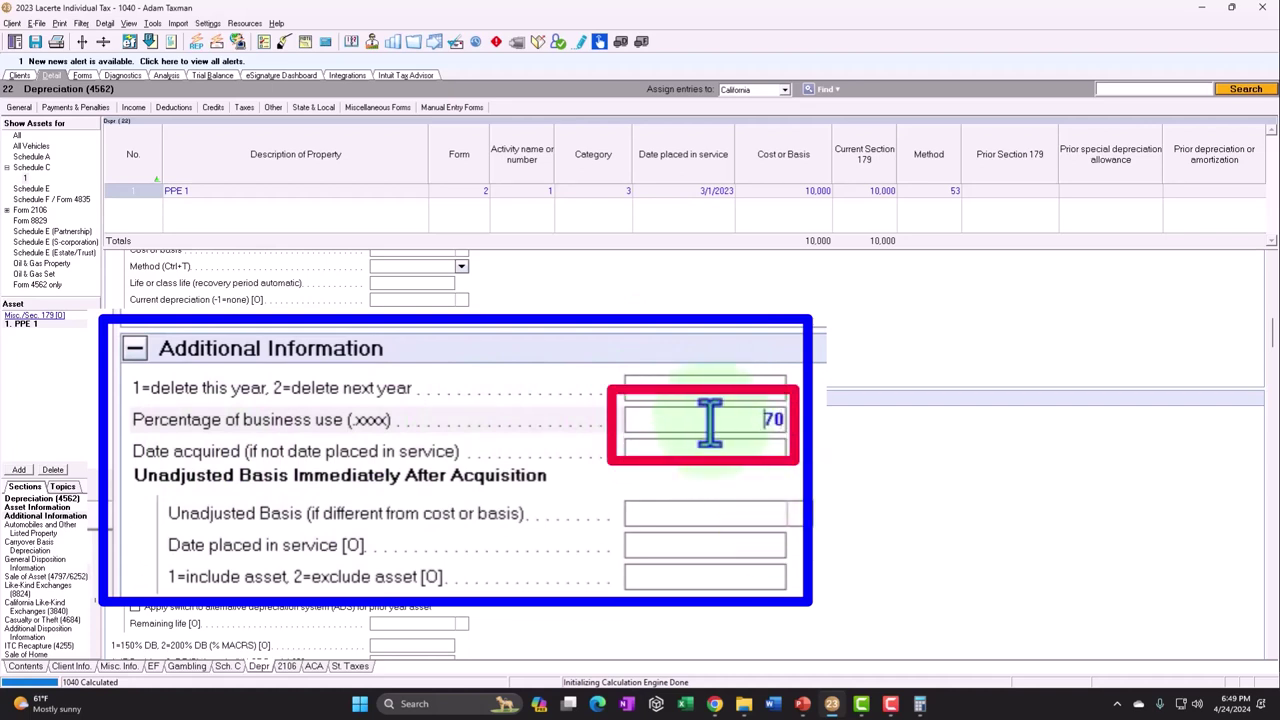
{"action": "double_click", "coordinate": [711, 420]}
{"action": "key", "text": "BackSpace"}
{"action": "type", "text": ".7"}
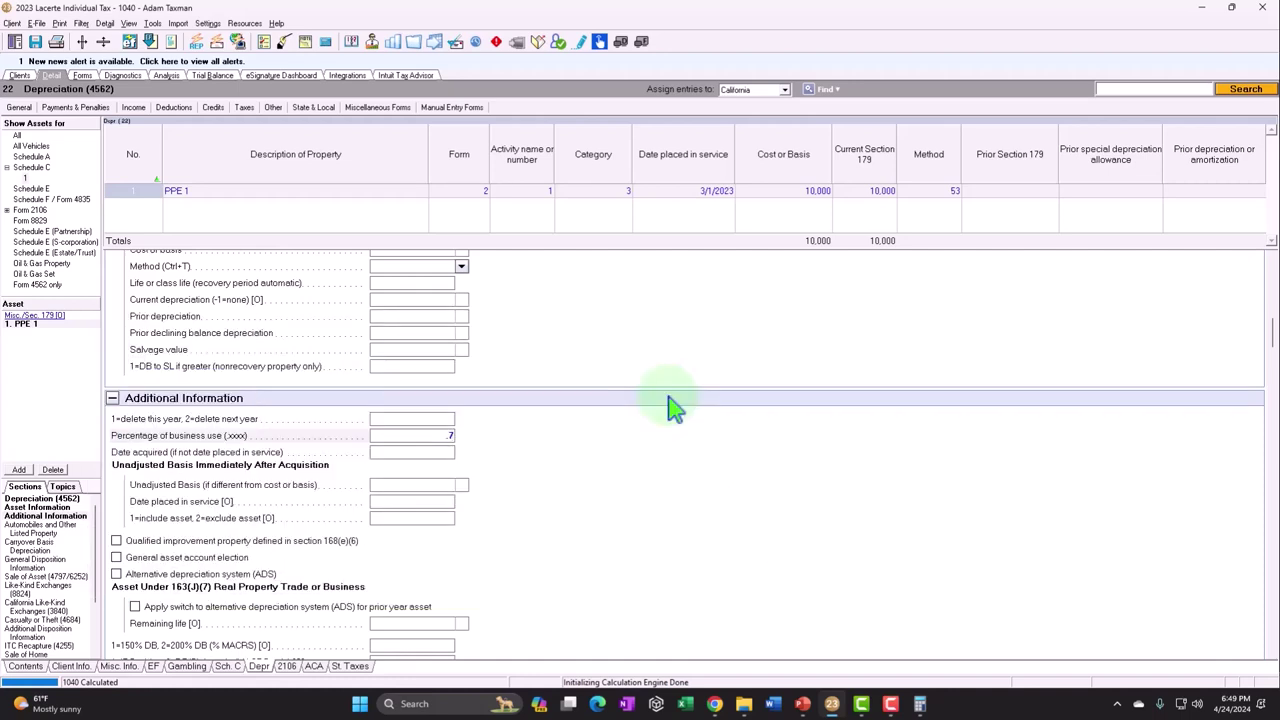
{"action": "key", "text": "F8"}
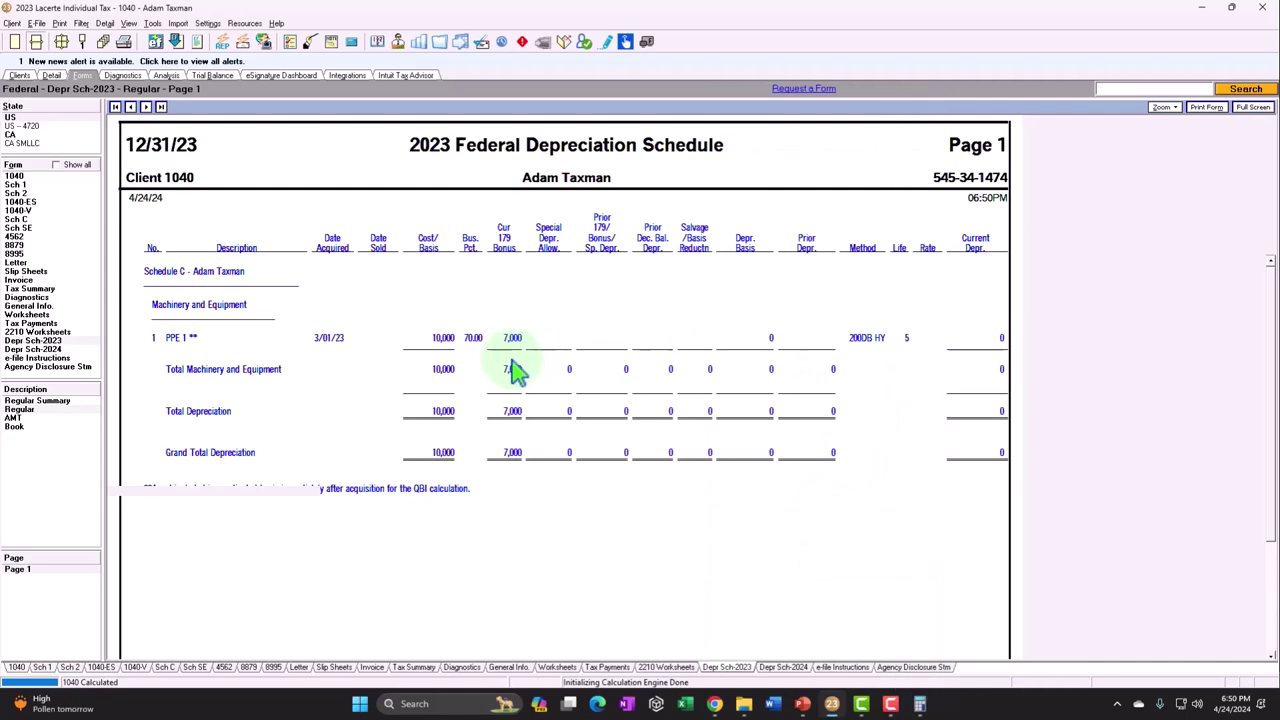
Check the depreciation and Section 179 deduction on line 13 of Schedule C
{"action": "left_click", "coordinate": [40, 219]}
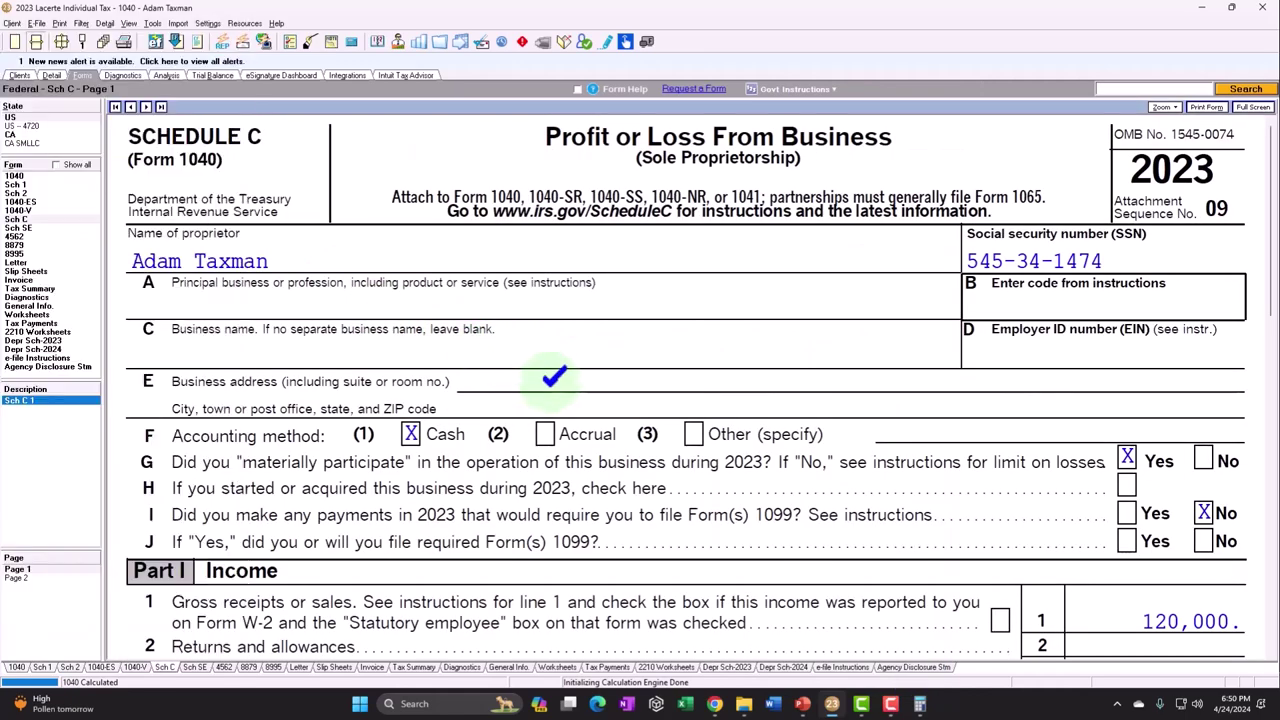
{"action": "scroll", "coordinate": [558, 397], "scroll_direction": "down", "scroll_amount": 4}
{"action": "scroll", "coordinate": [558, 397], "scroll_direction": "down", "scroll_amount": 4}
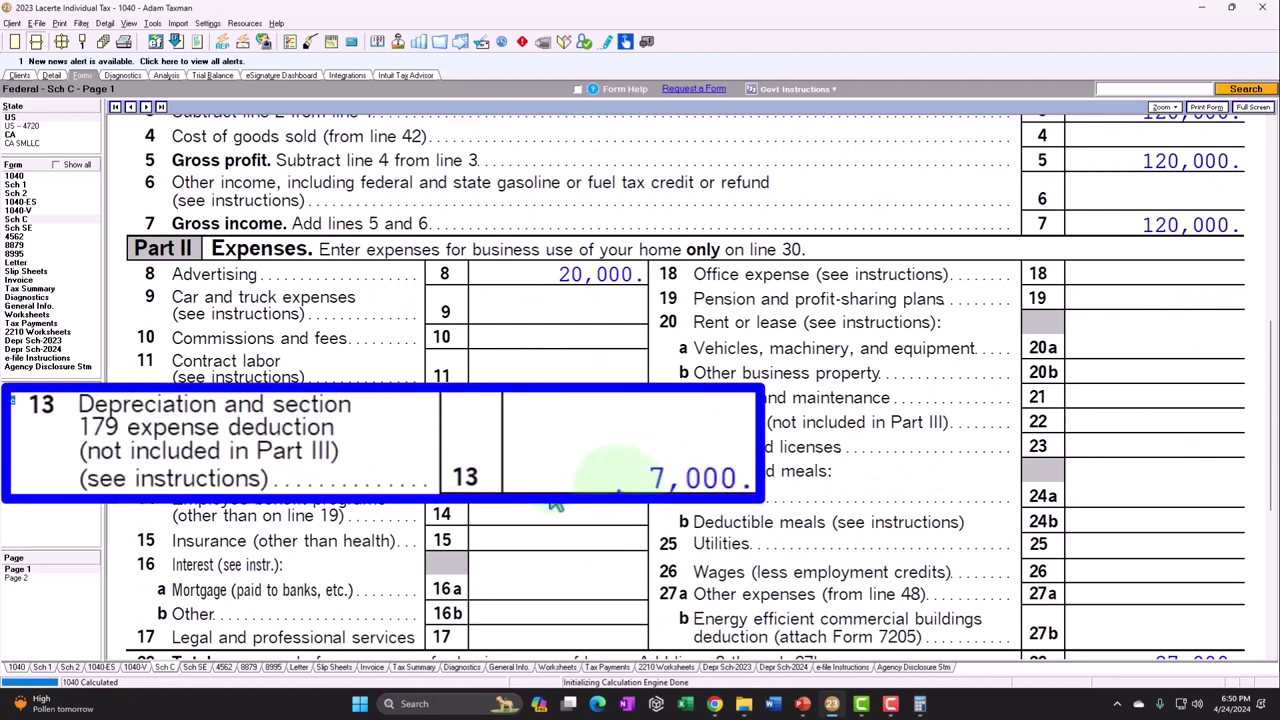
Set PPE 1's percentage of business use to 0.3 and dismiss the program error without sending a report
{"action": "left_click", "coordinate": [51, 76]}
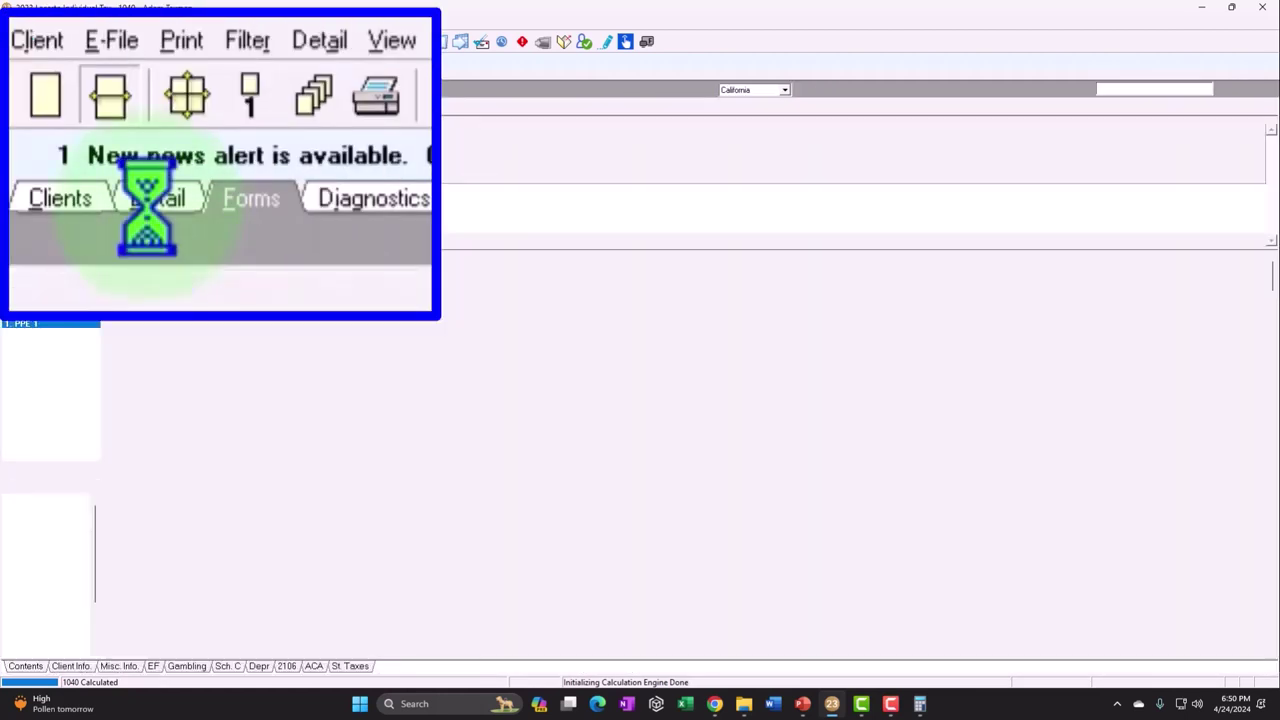
{"action": "left_click", "coordinate": [410, 293]}
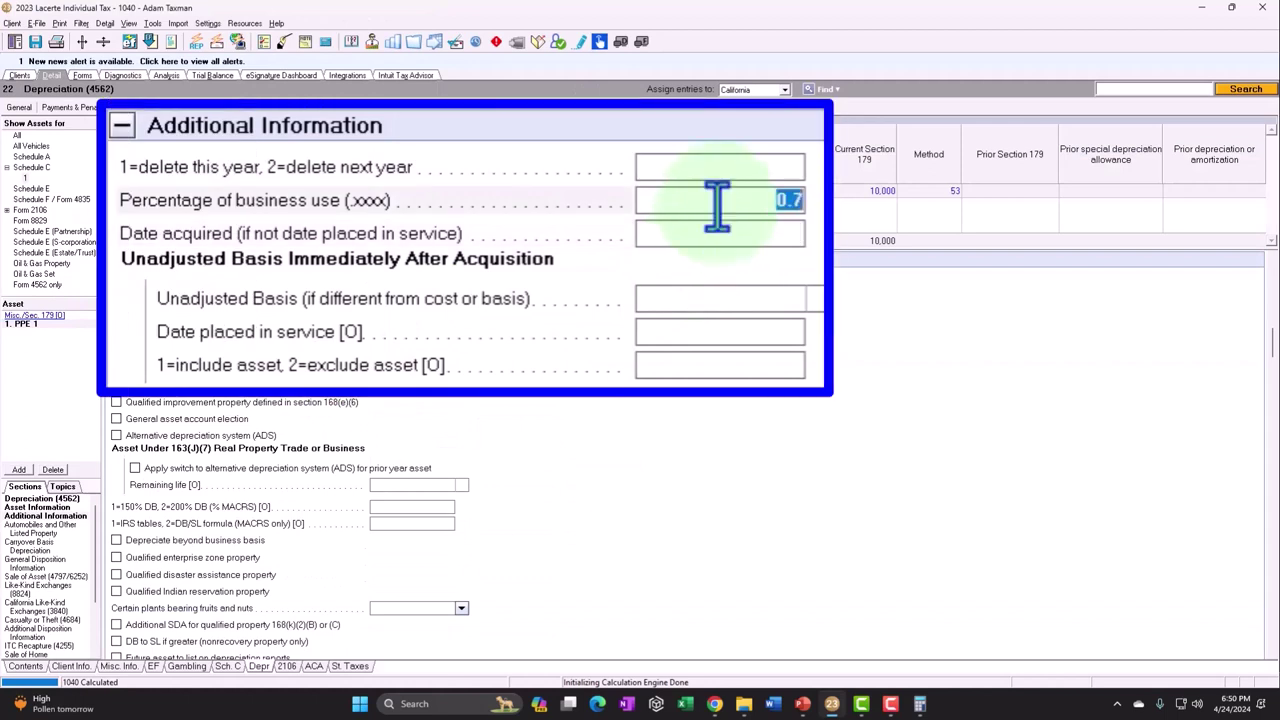
{"action": "key", "text": "Delete"}
{"action": "type", "text": "0.3"}
{"action": "key", "text": "Tab"}
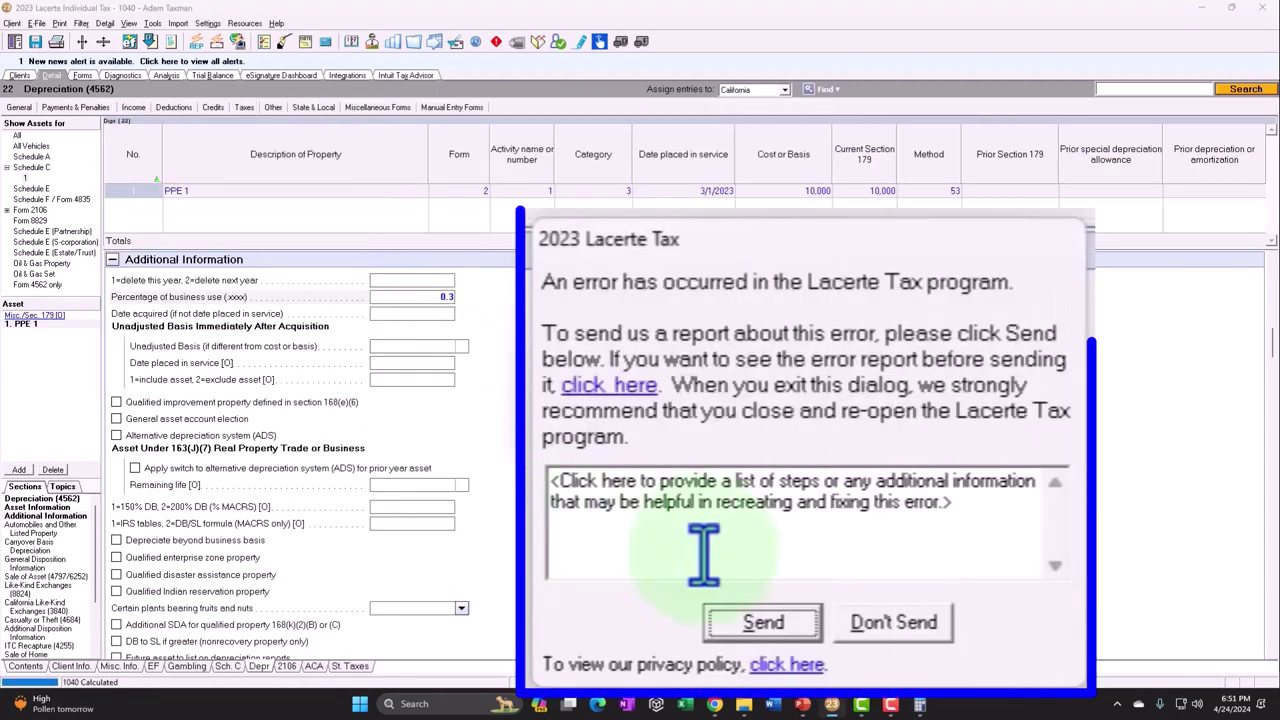
{"action": "left_click", "coordinate": [893, 622]}
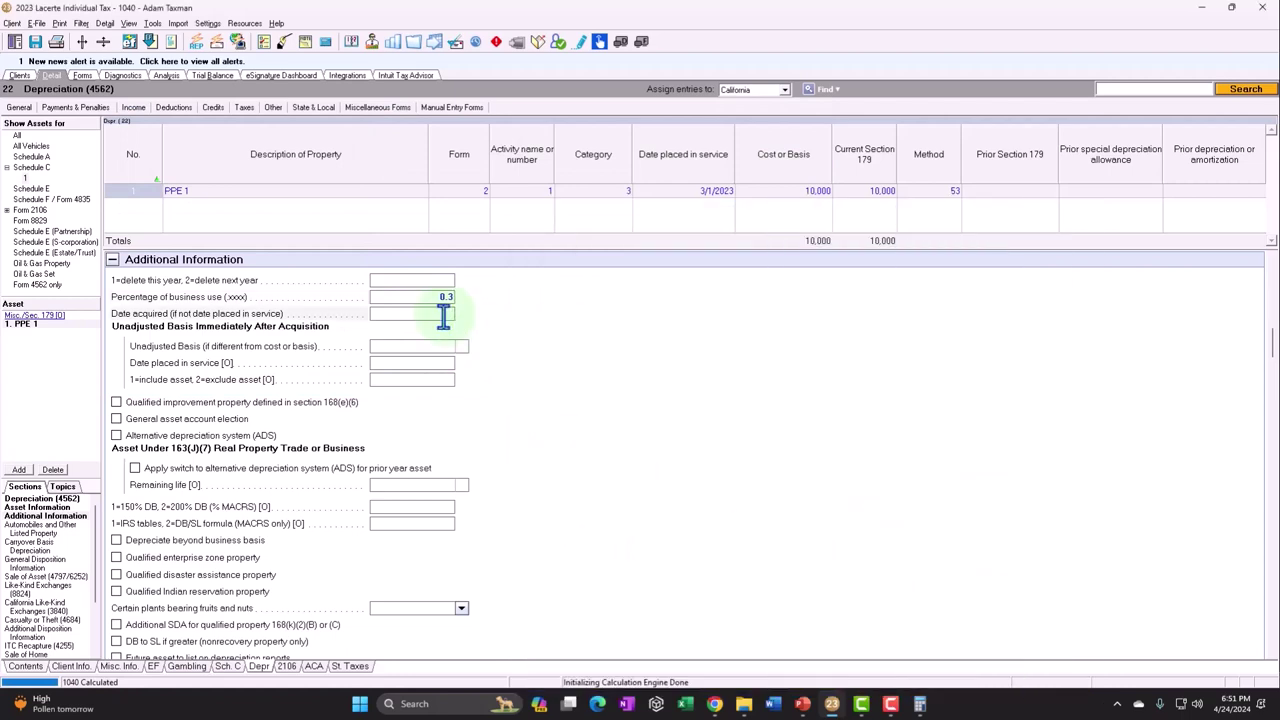
Review line 13 of Schedule C and the 2023 federal depreciation schedules, ending on the regular one
{"action": "left_click", "coordinate": [83, 76]}
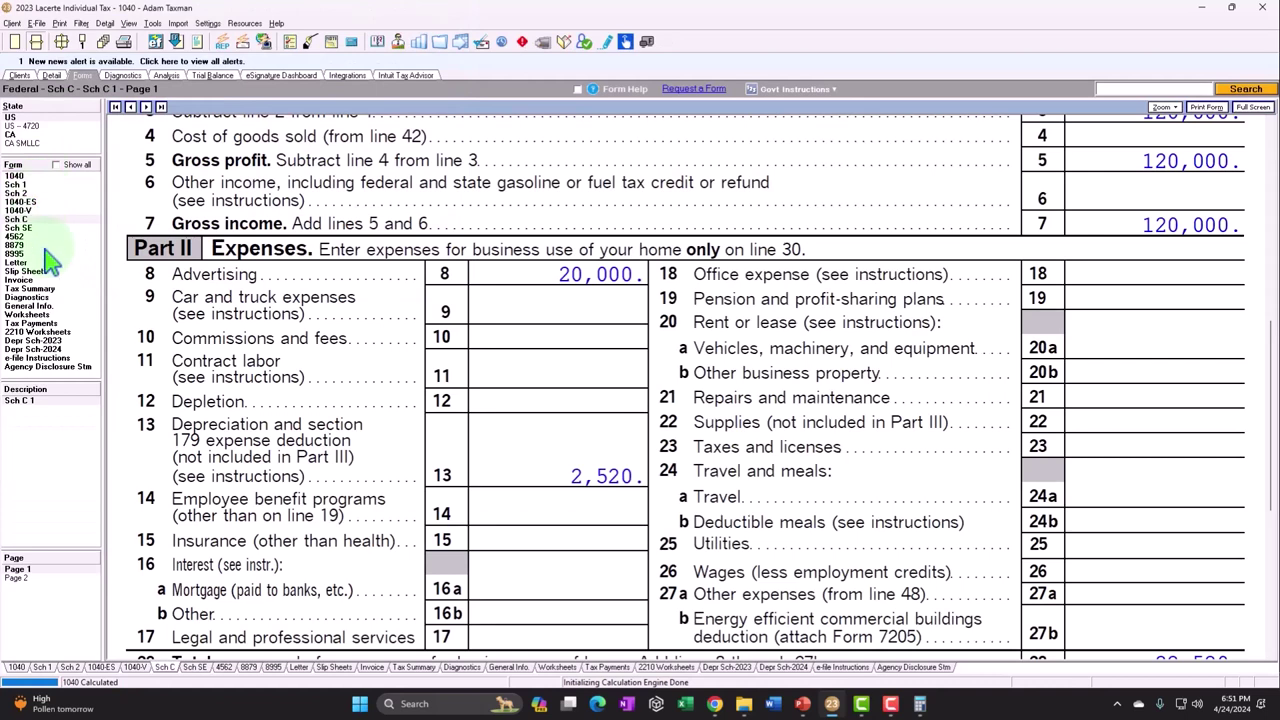
{"action": "left_click", "coordinate": [32, 340]}
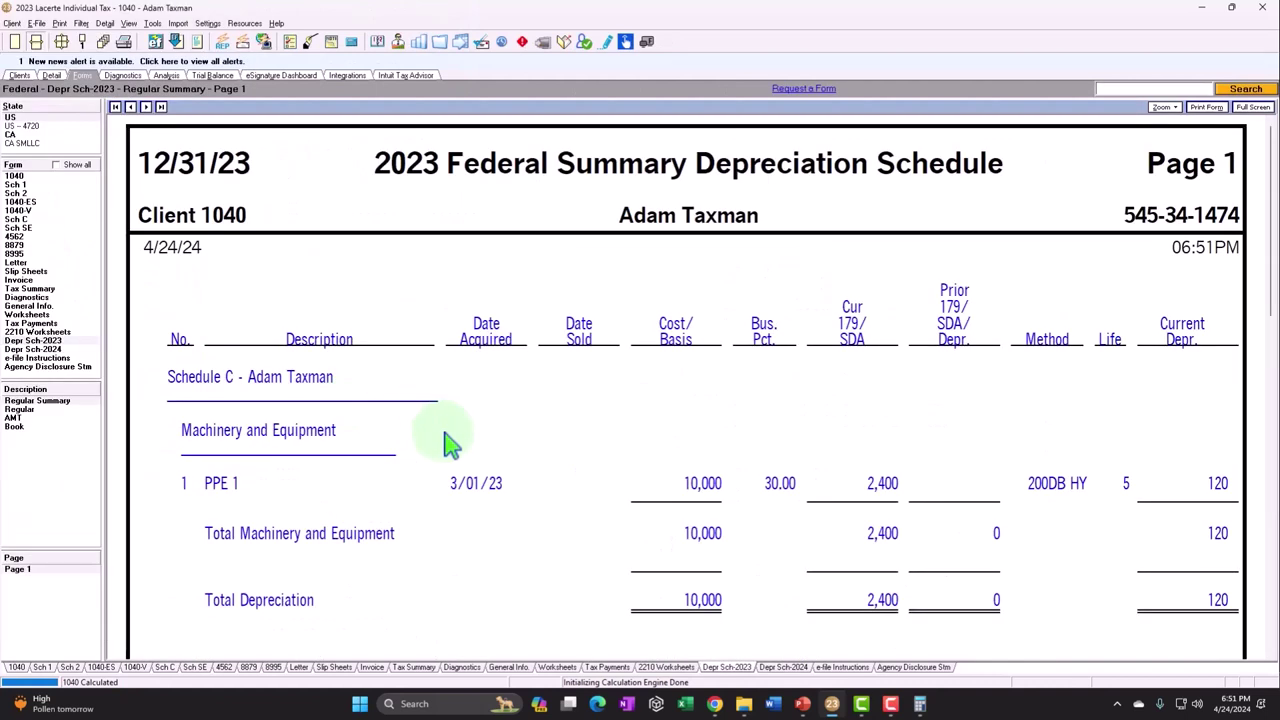
{"action": "left_click", "coordinate": [42, 418]}
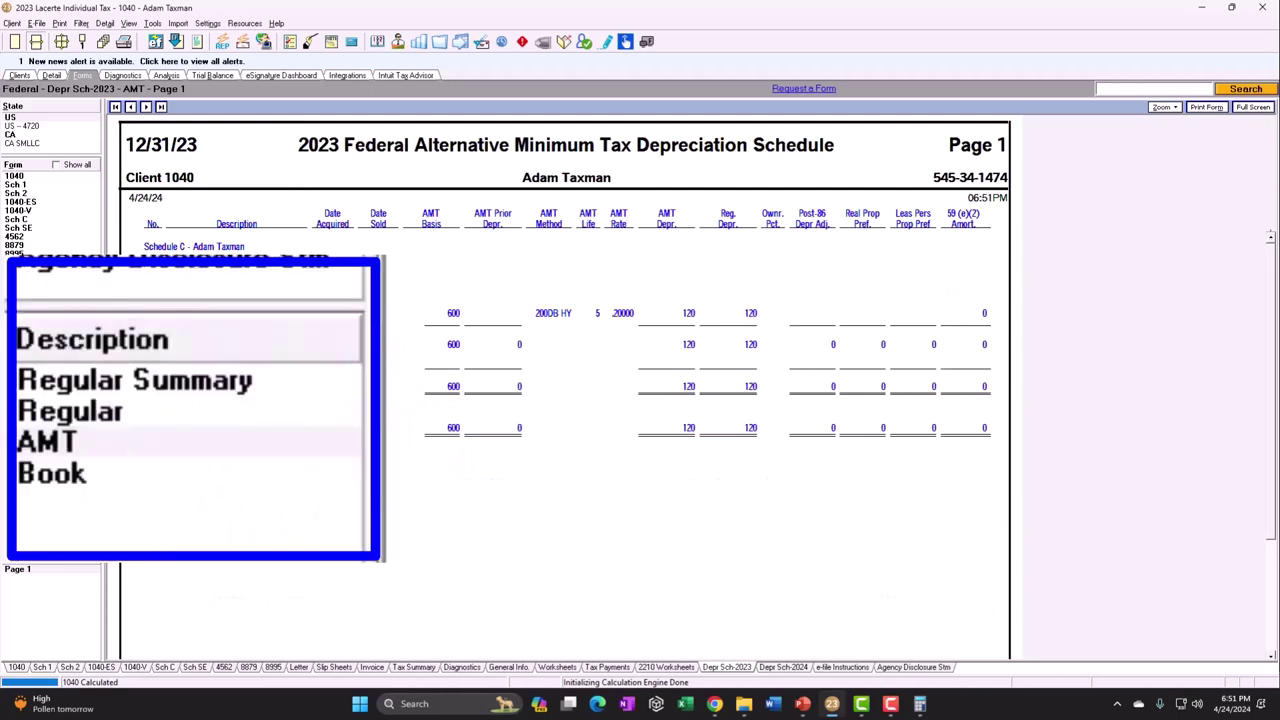
{"action": "left_click", "coordinate": [25, 409]}
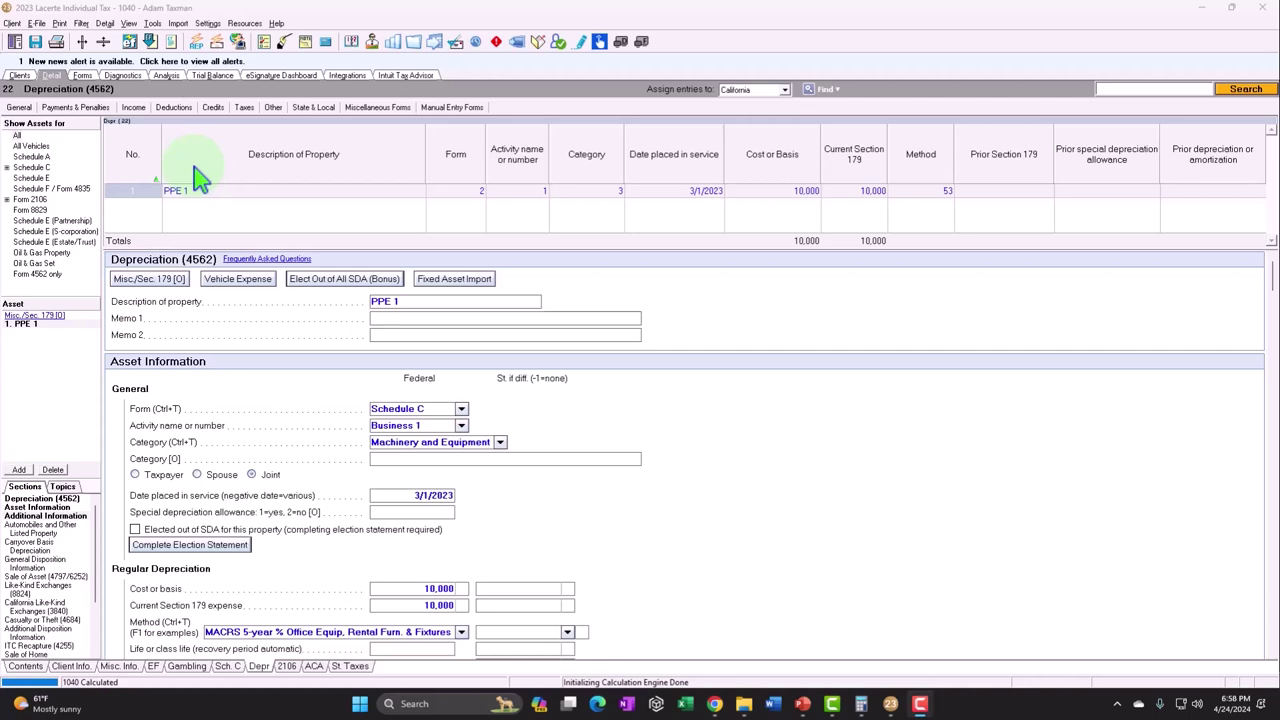
Set the federal gross receipts or sales to 10,000,000 on the Business Income (Schedule C) input screen
{"action": "left_click", "coordinate": [138, 107]}
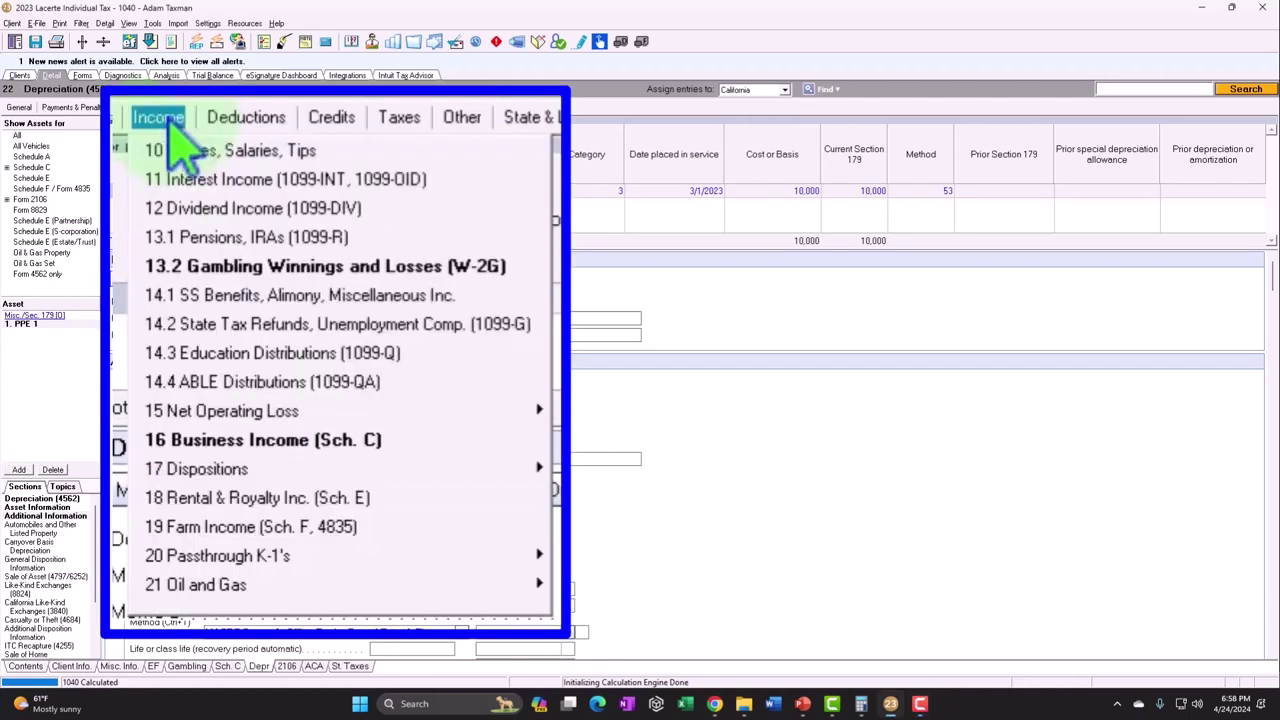
{"action": "left_click", "coordinate": [266, 447]}
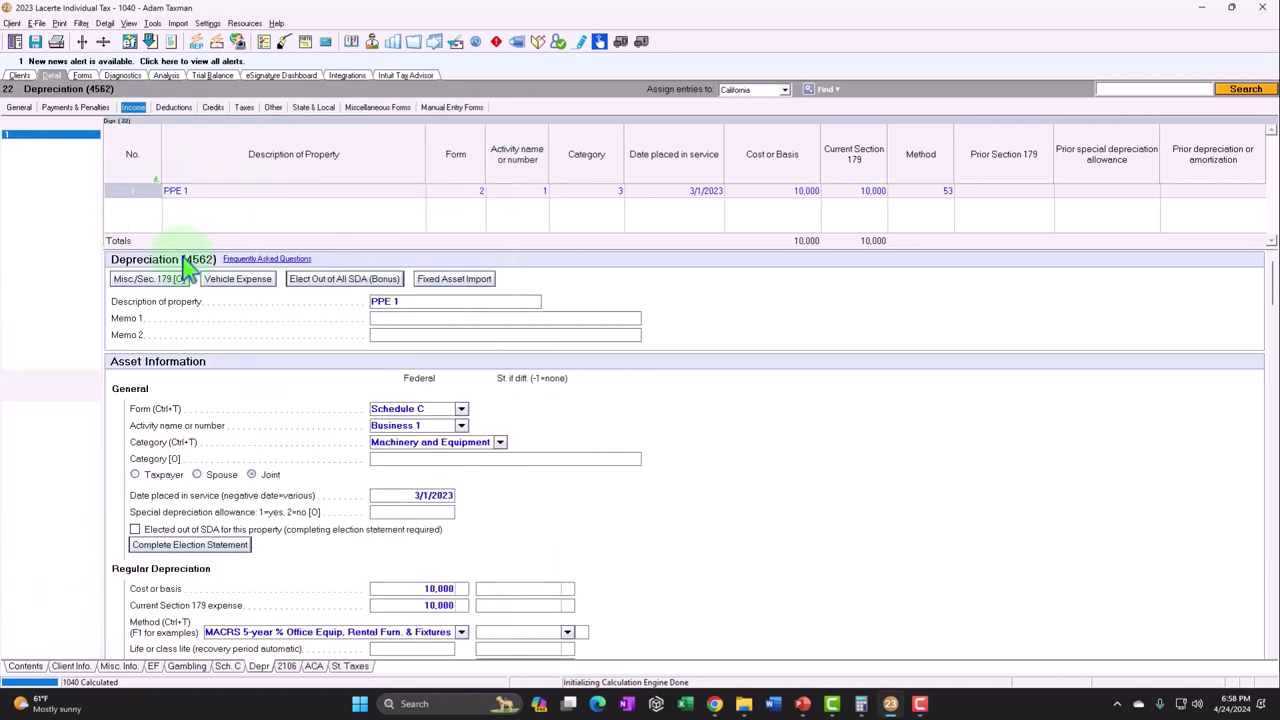
{"action": "scroll", "coordinate": [538, 437], "scroll_direction": "down", "scroll_amount": 3}
{"action": "scroll", "coordinate": [538, 437], "scroll_direction": "down", "scroll_amount": 3}
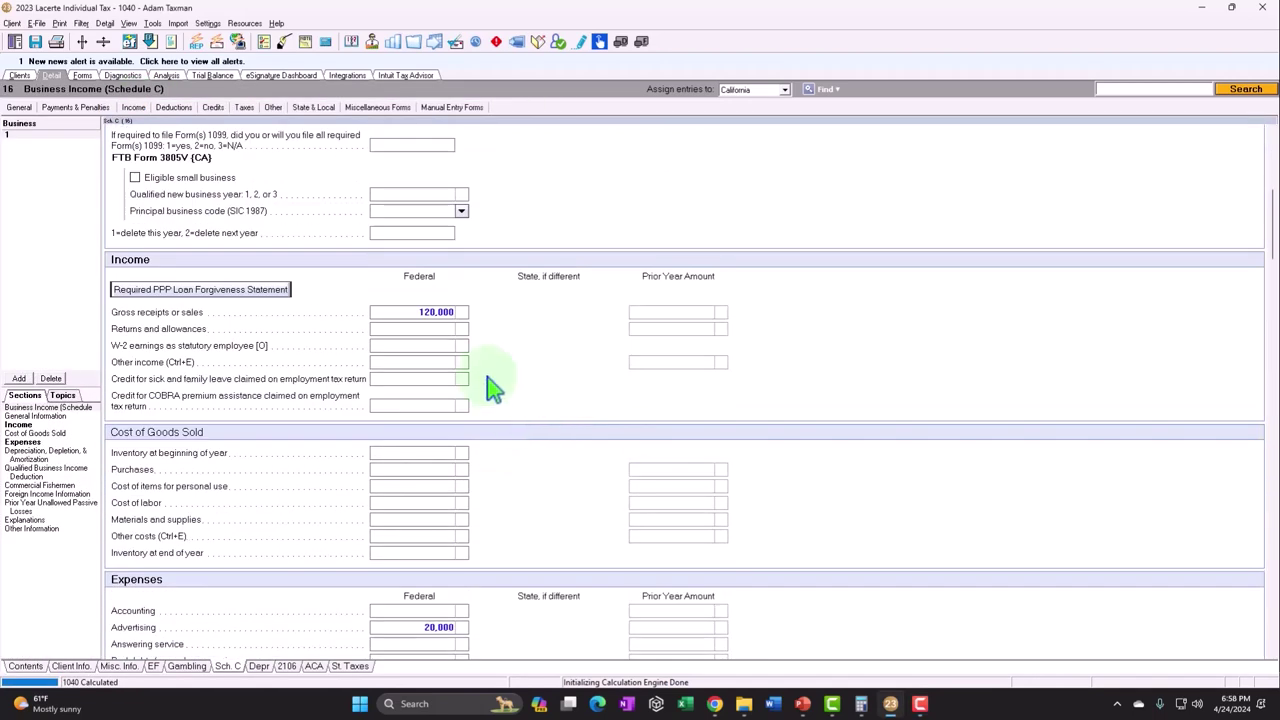
{"action": "left_click", "coordinate": [430, 311]}
{"action": "type", "text": "1"}
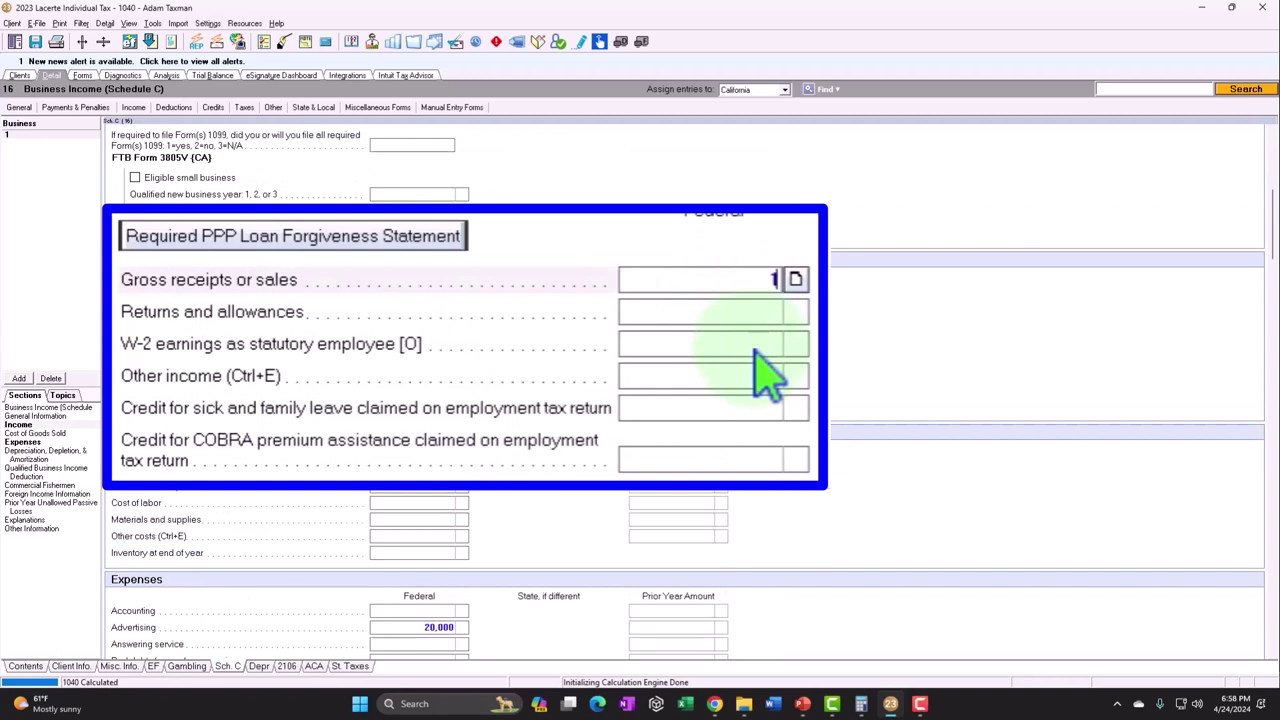
{"action": "type", "text": "00,000,000000000"}
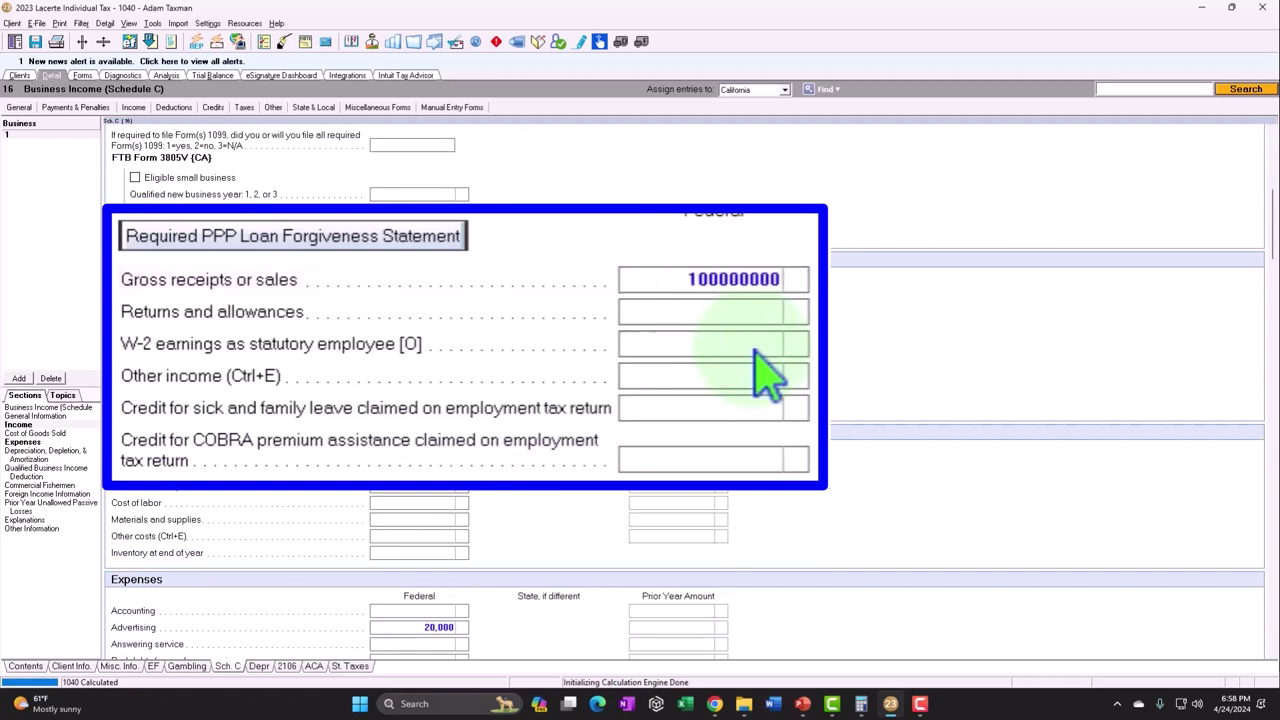
{"action": "key", "text": "Return"}
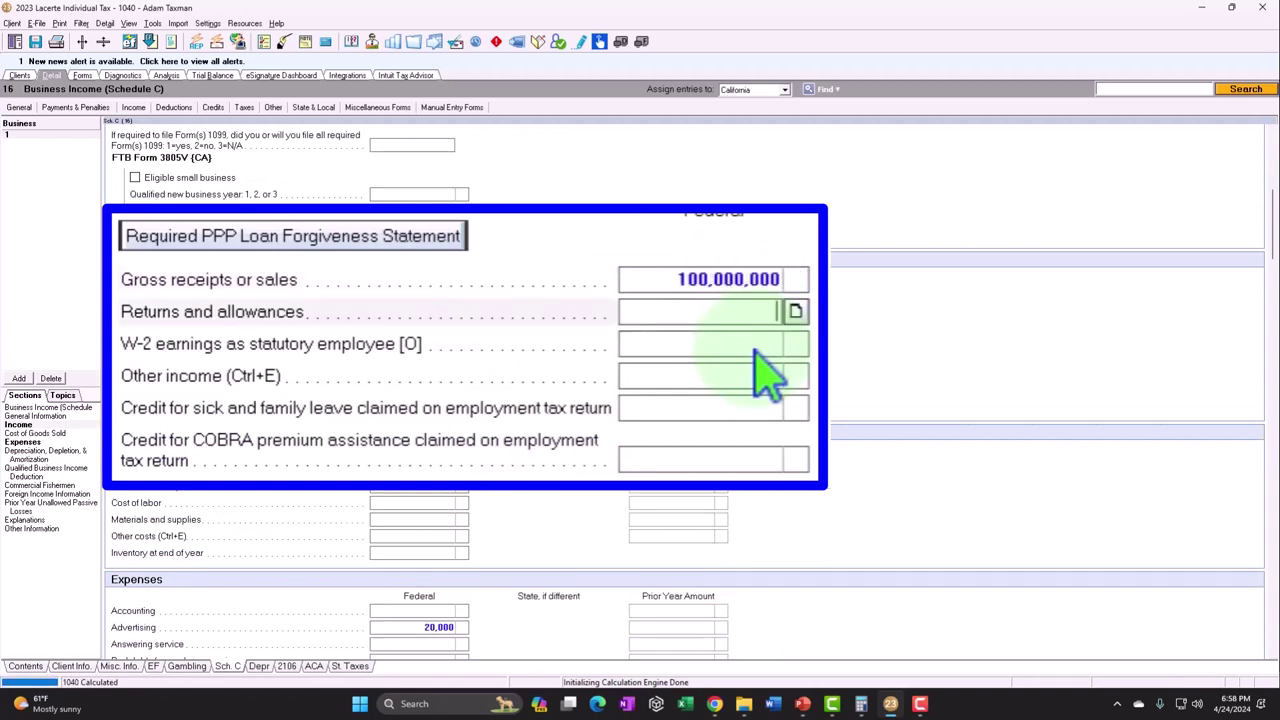
{"action": "left_click", "coordinate": [750, 282]}
{"action": "left_click", "coordinate": [735, 279]}
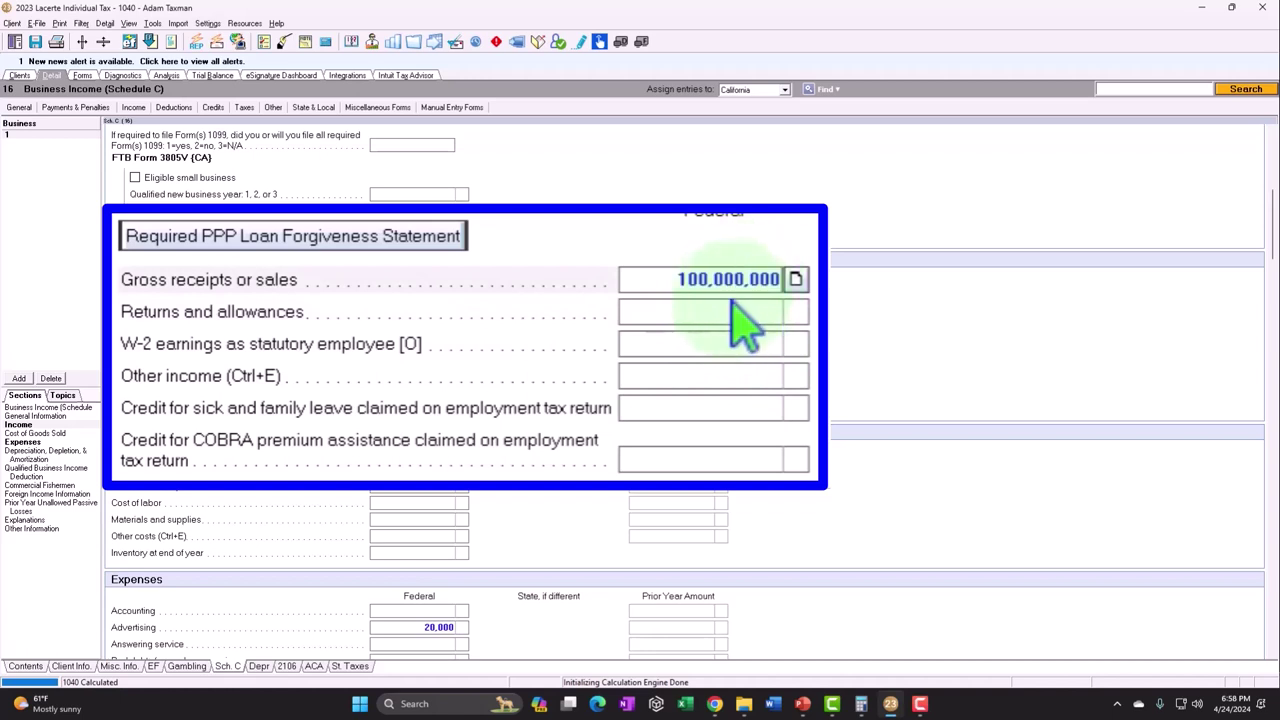
{"action": "key", "text": "BackSpace"}
{"action": "key", "text": "Return"}
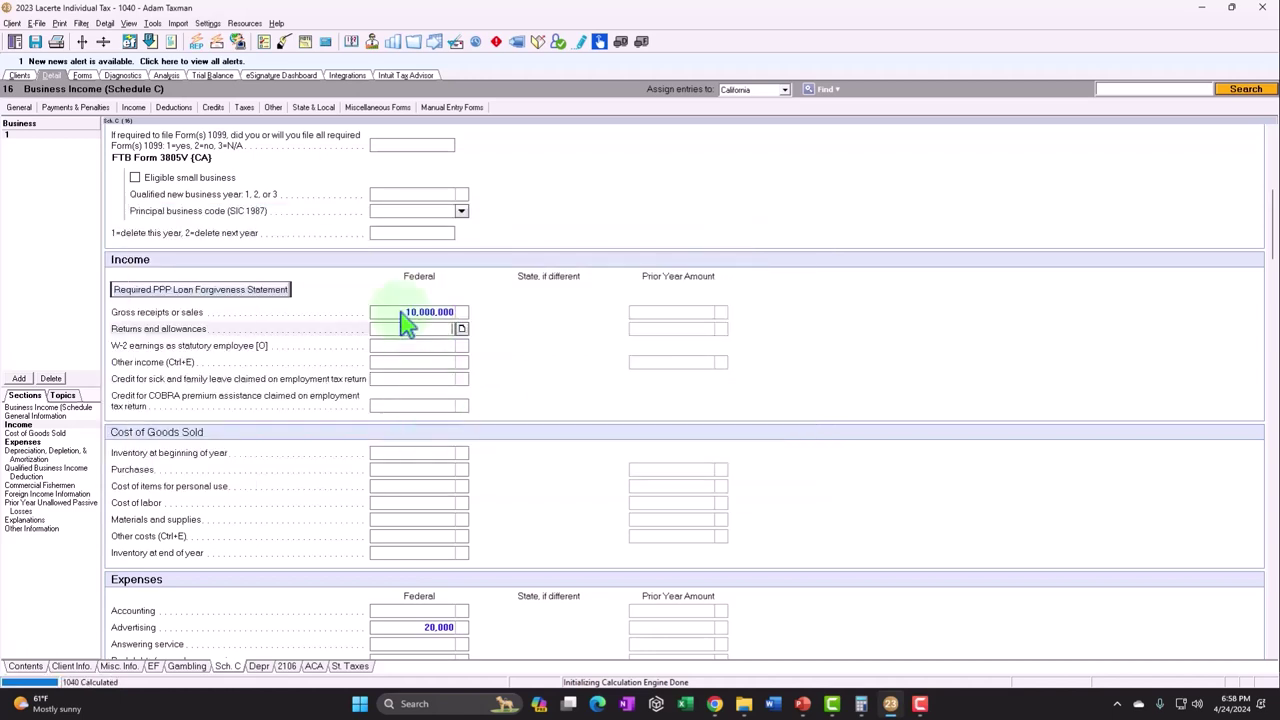
Set both the cost or basis and the current Section 179 expense of PPE 1 to 1,500,000 on the Depreciation (4562) input screen
{"action": "left_click", "coordinate": [133, 107]}
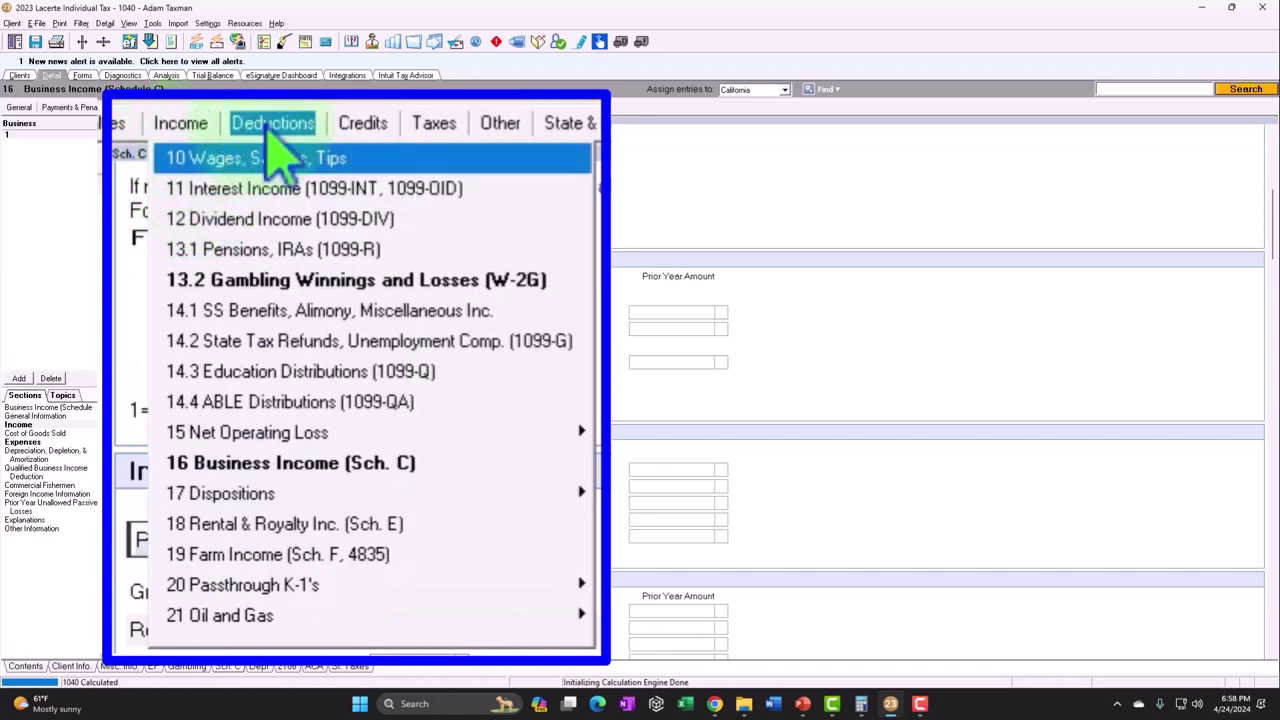
{"action": "left_click", "coordinate": [176, 127]}
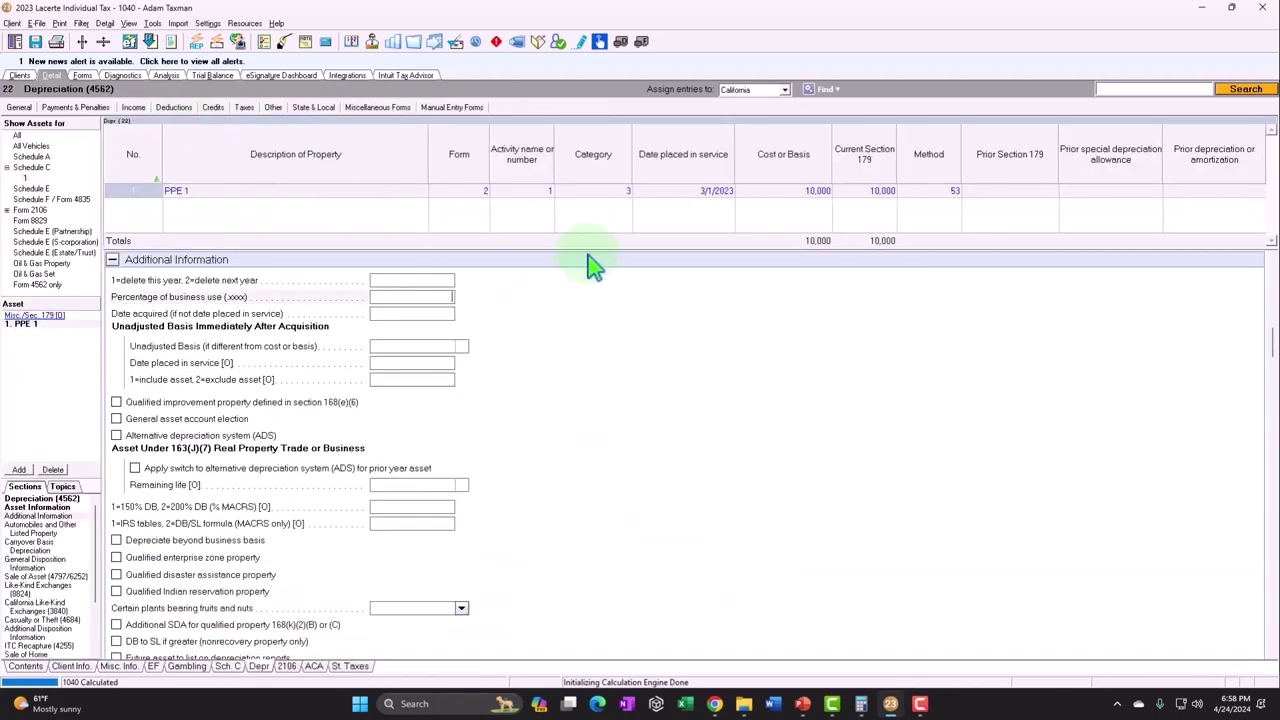
{"action": "left_click", "coordinate": [796, 192]}
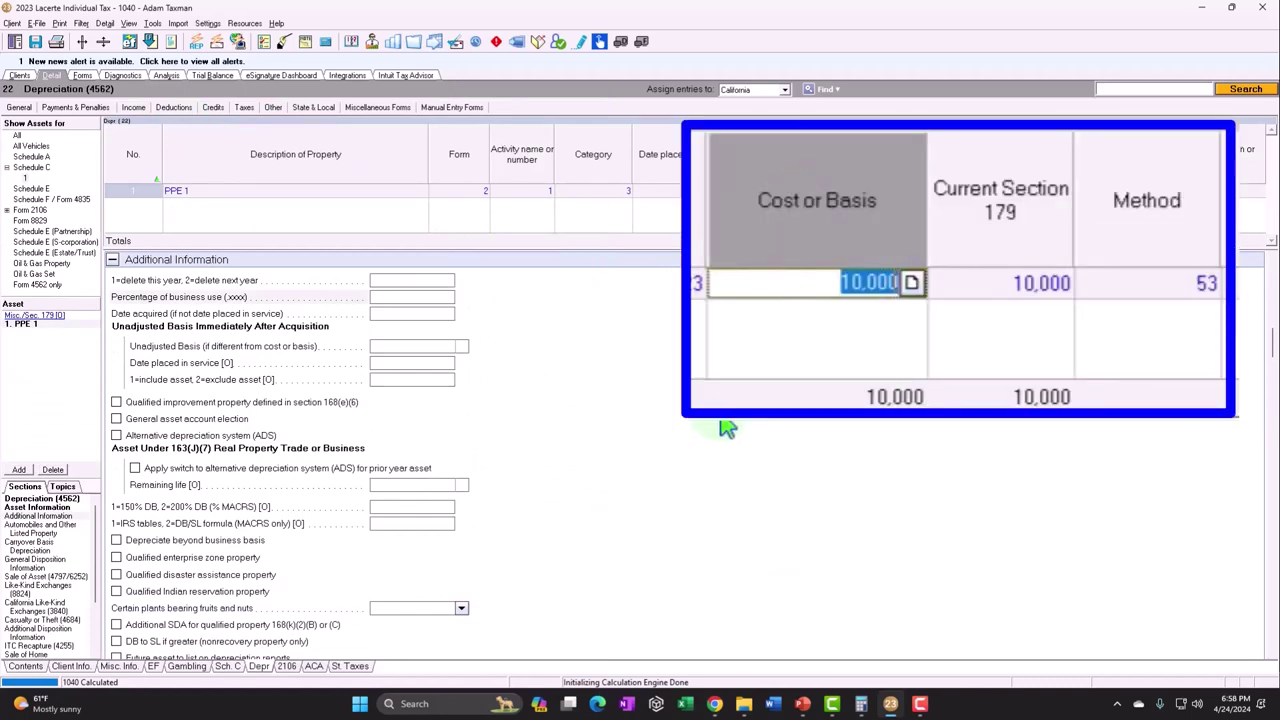
{"action": "type", "text": "2500"}
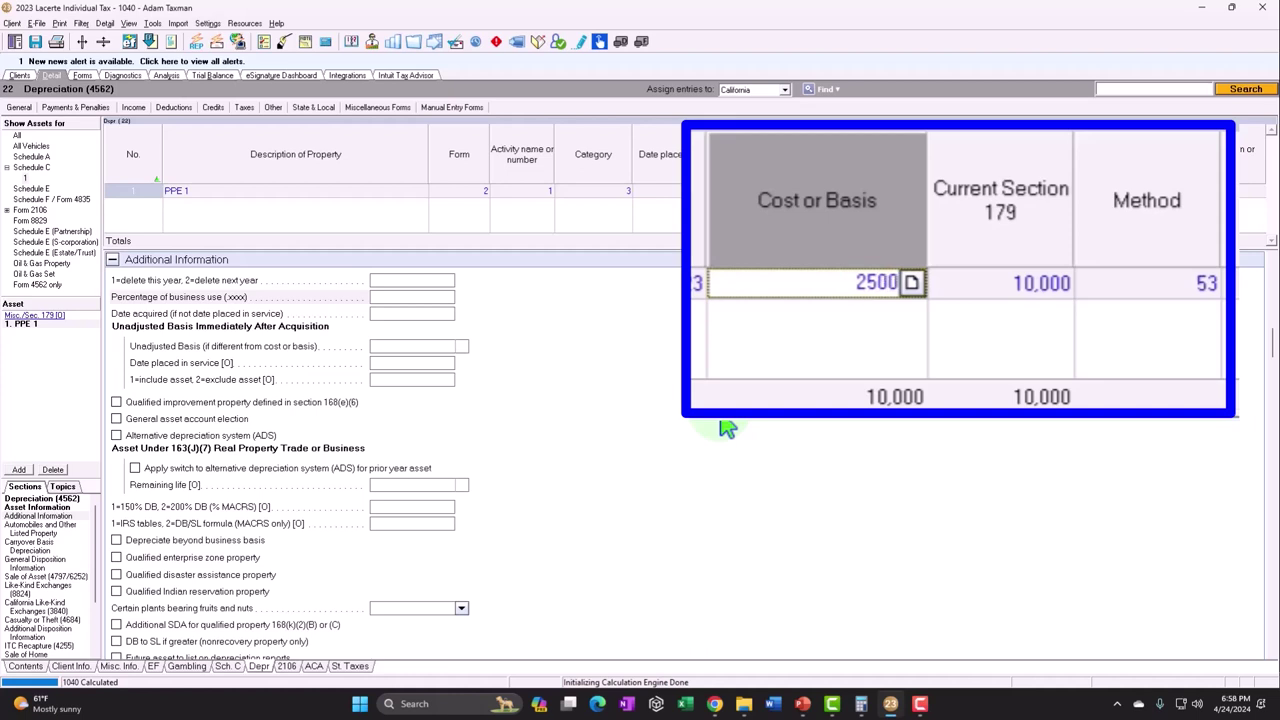
{"action": "type", "text": "000"}
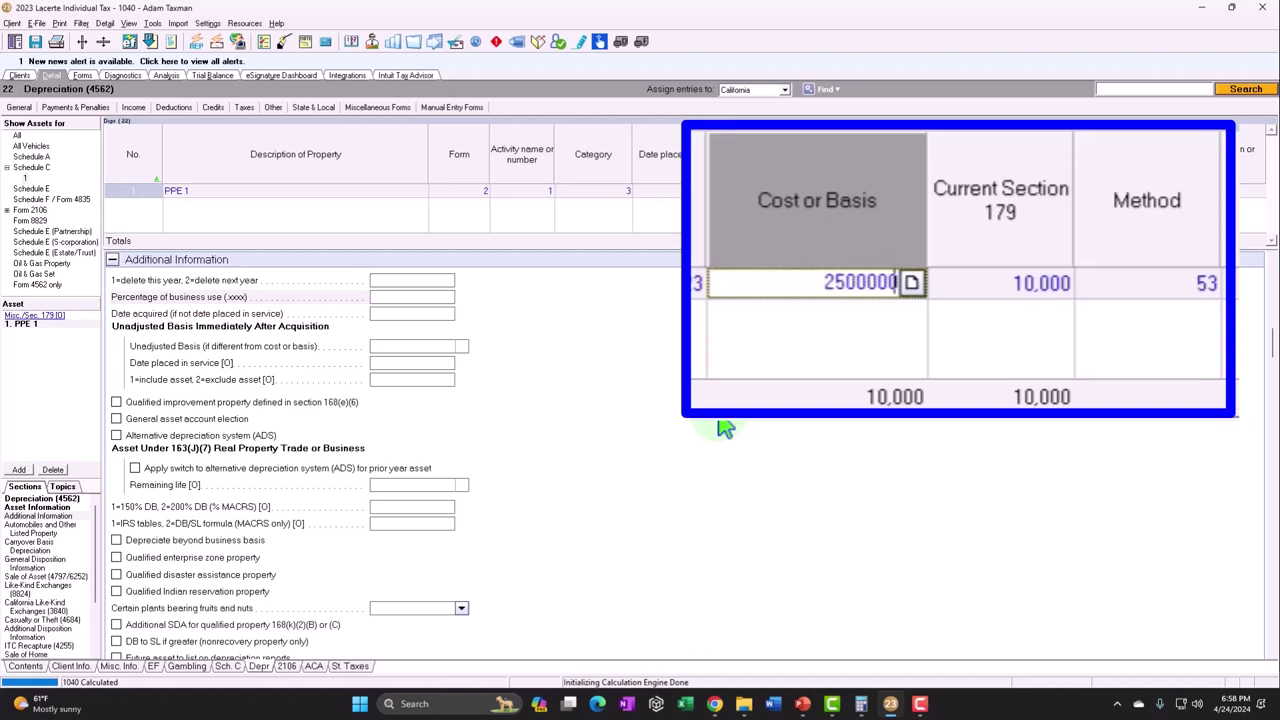
{"action": "double_click", "coordinate": [803, 281]}
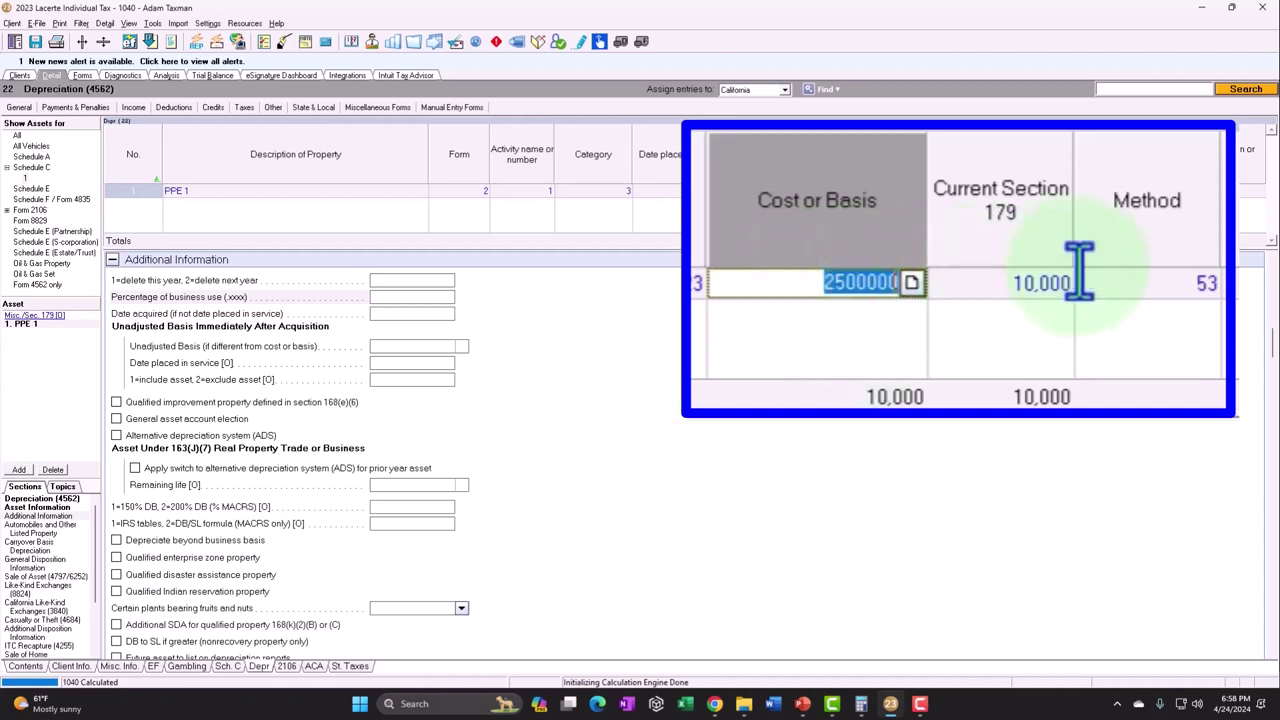
{"action": "type", "text": "1,500,00"}
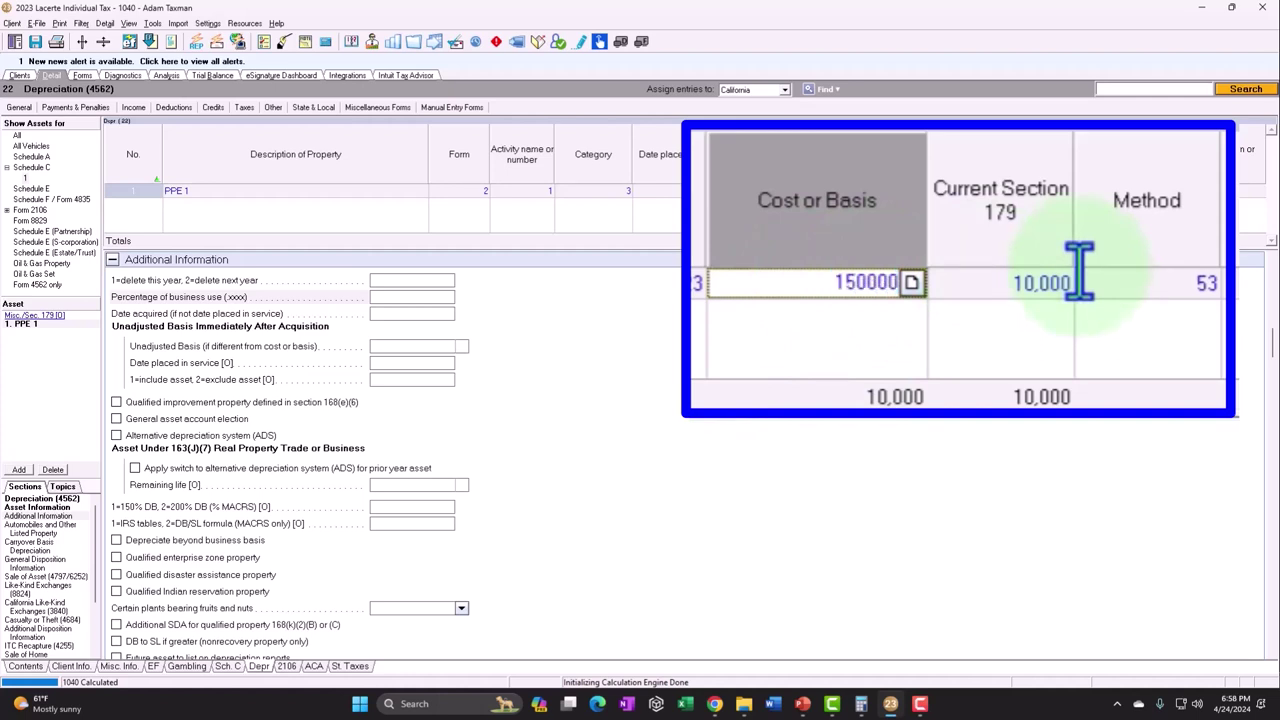
{"action": "type", "text": "0"}
{"action": "key", "text": "Tab"}
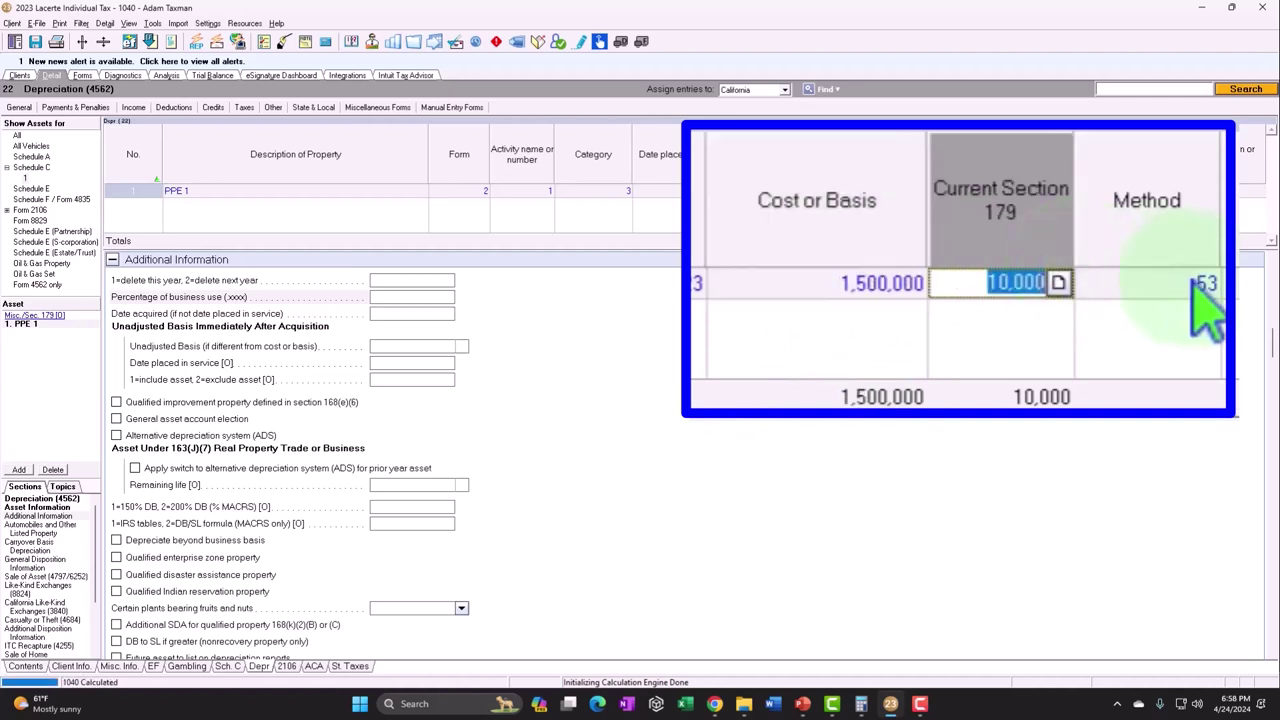
{"action": "type", "text": "1500000"}
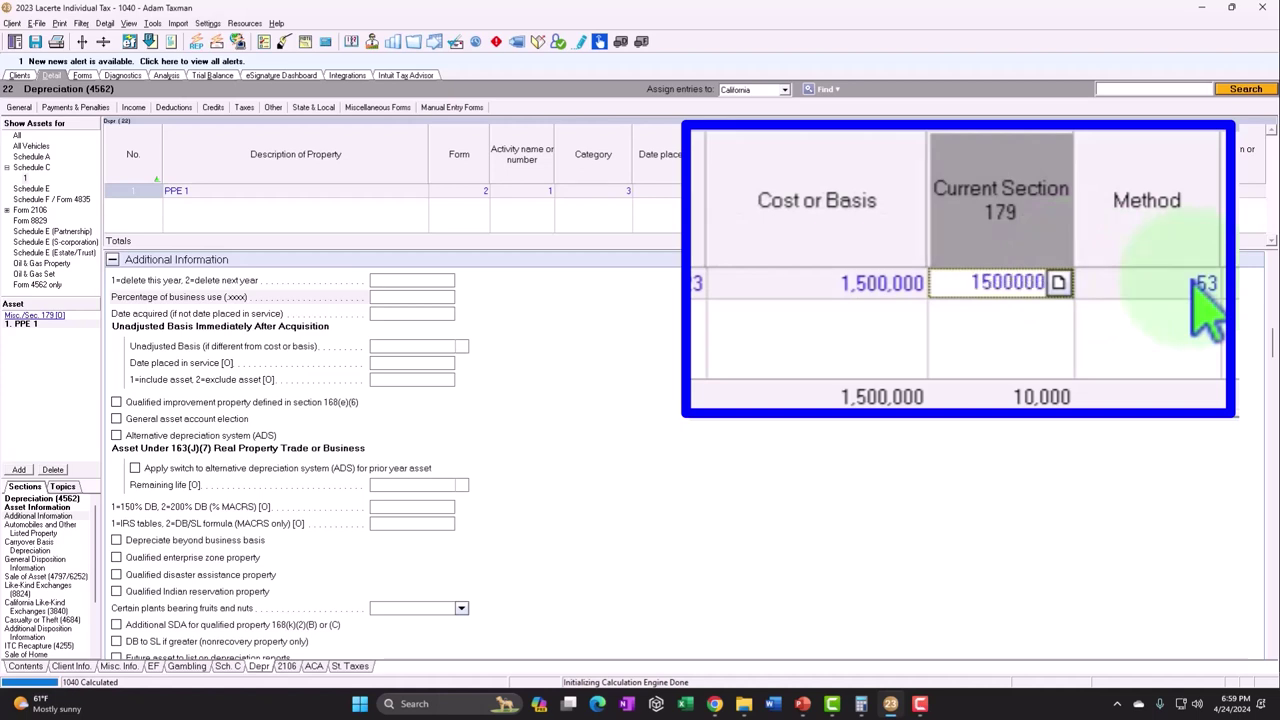
{"action": "key", "text": "Tab"}
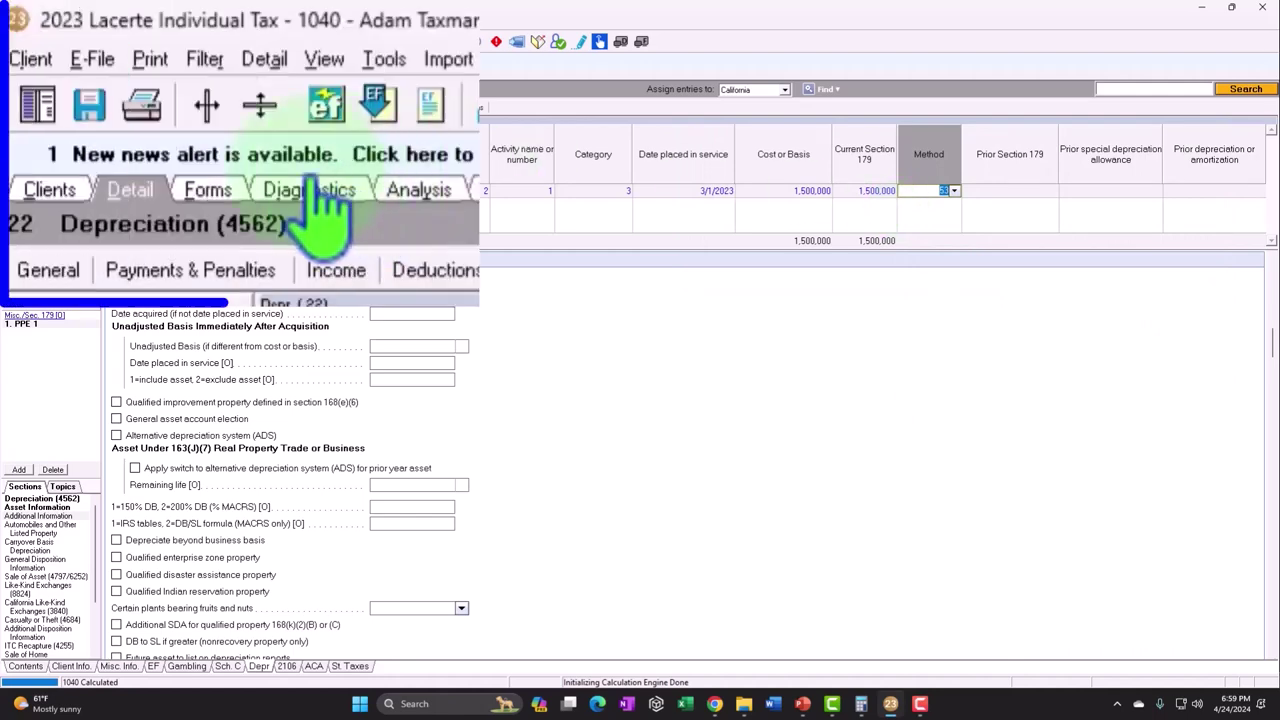
Examine how the larger asset flows to Schedule C line 13 and the regular 2023 federal depreciation schedule
{"action": "left_click", "coordinate": [83, 76]}
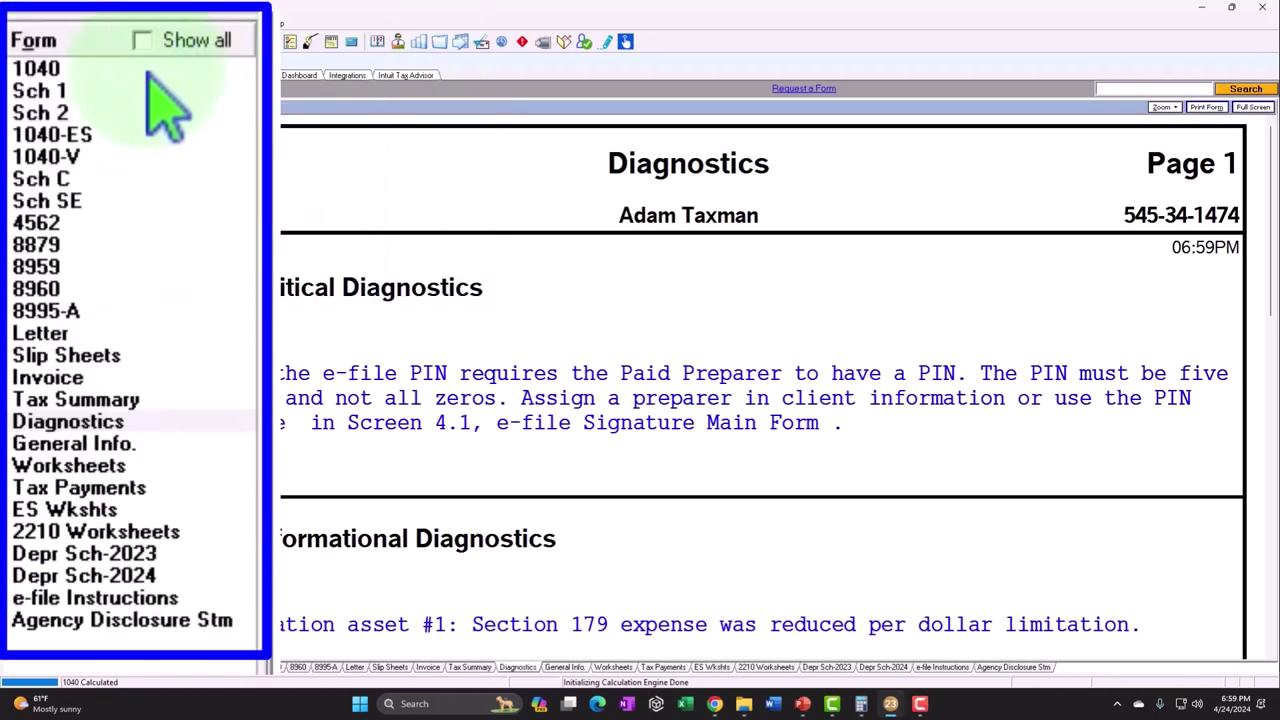
{"action": "left_click", "coordinate": [18, 219]}
{"action": "scroll", "coordinate": [350, 250], "scroll_direction": "down", "scroll_amount": 10}
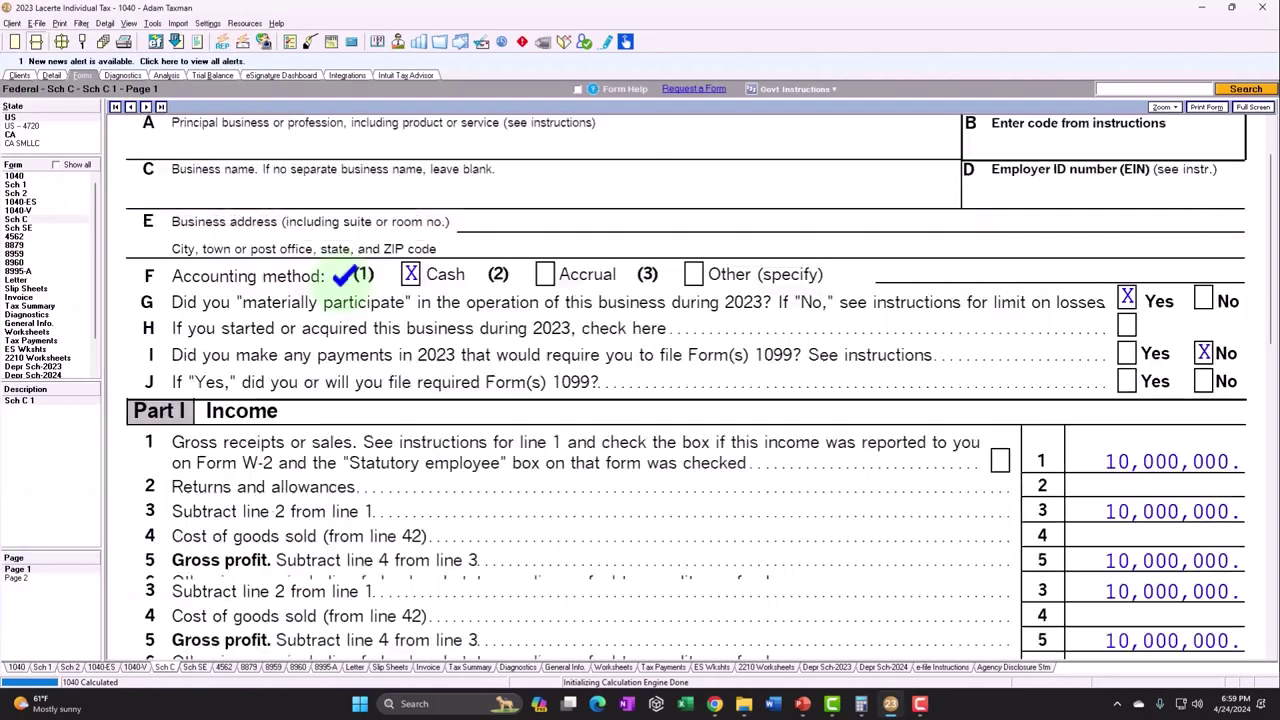
{"action": "scroll", "coordinate": [345, 300], "scroll_direction": "down", "scroll_amount": 2}
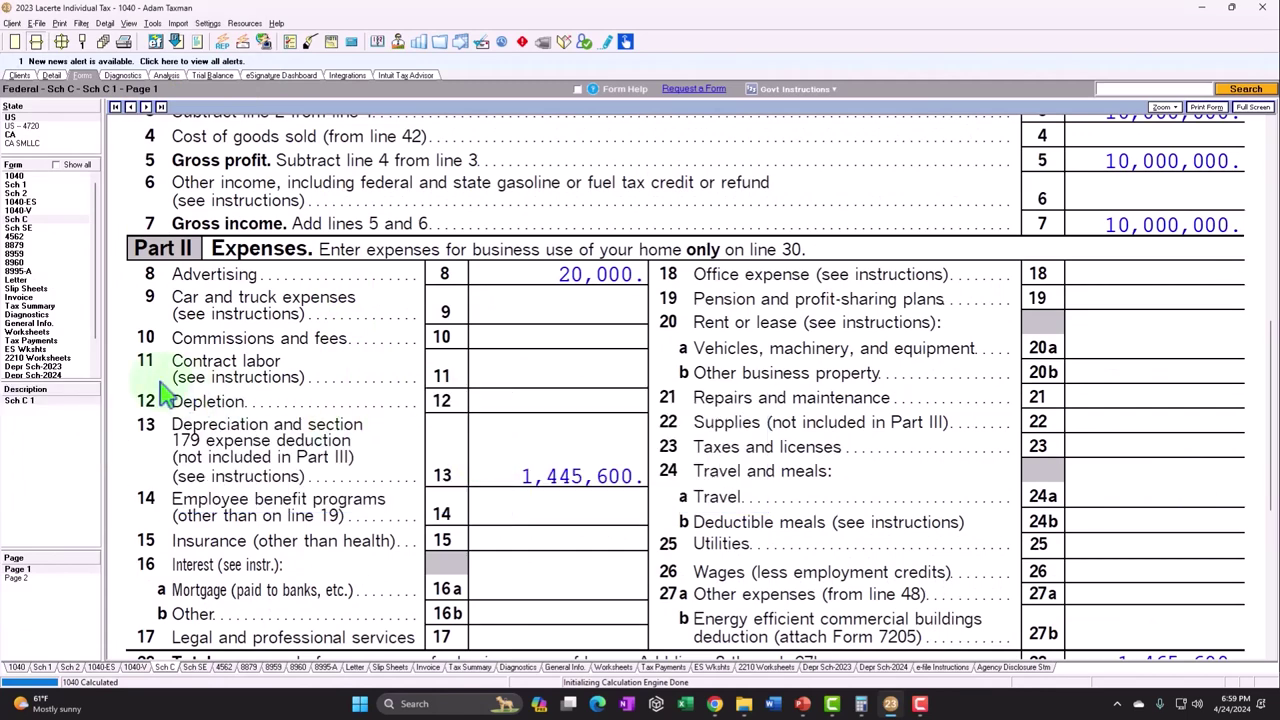
{"action": "left_click", "coordinate": [40, 366]}
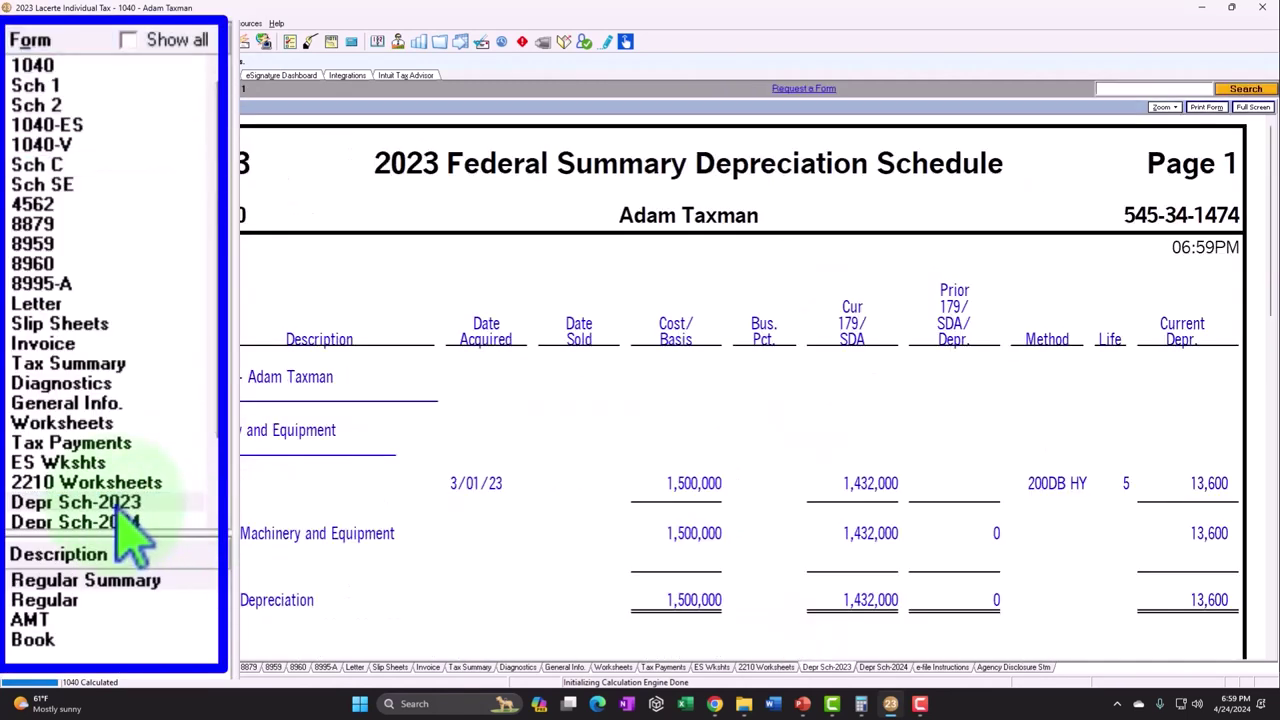
{"action": "left_click", "coordinate": [37, 400]}
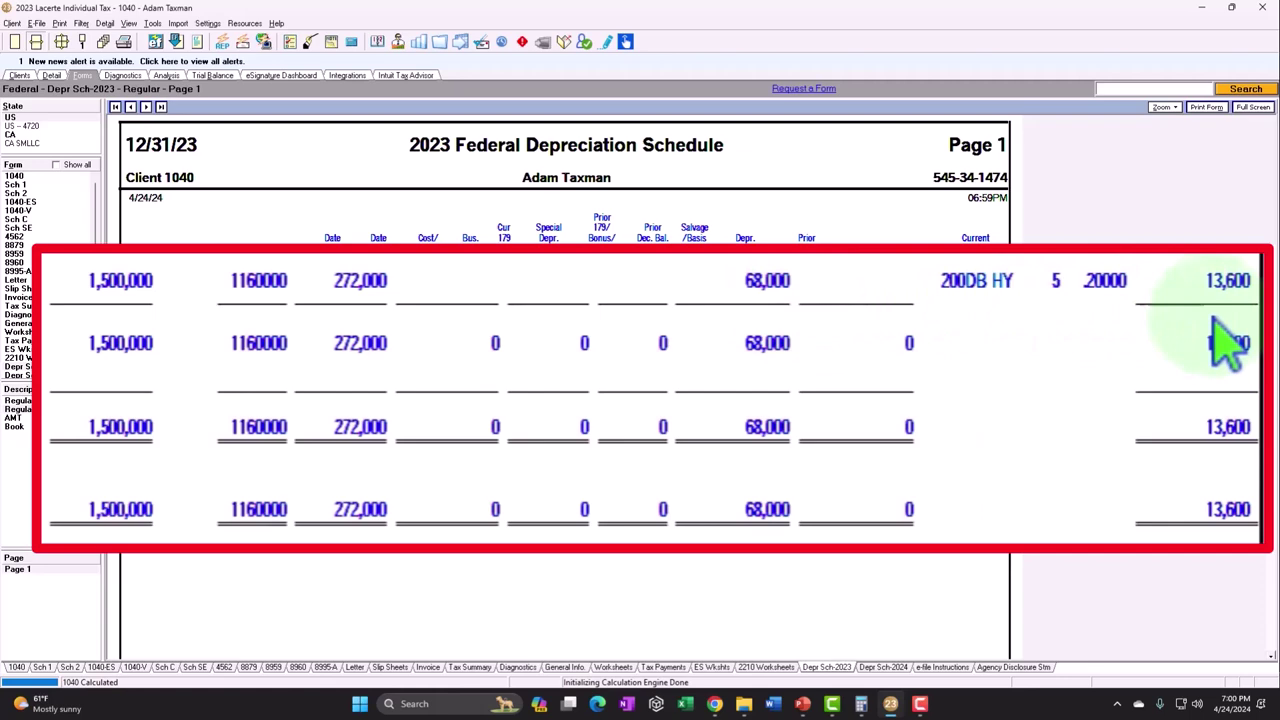
Return to Schedule C and compare its gross income with the line 13 deduction and total expenses
{"action": "left_click", "coordinate": [30, 219]}
{"action": "scroll", "coordinate": [520, 440], "scroll_direction": "down", "scroll_amount": 10}
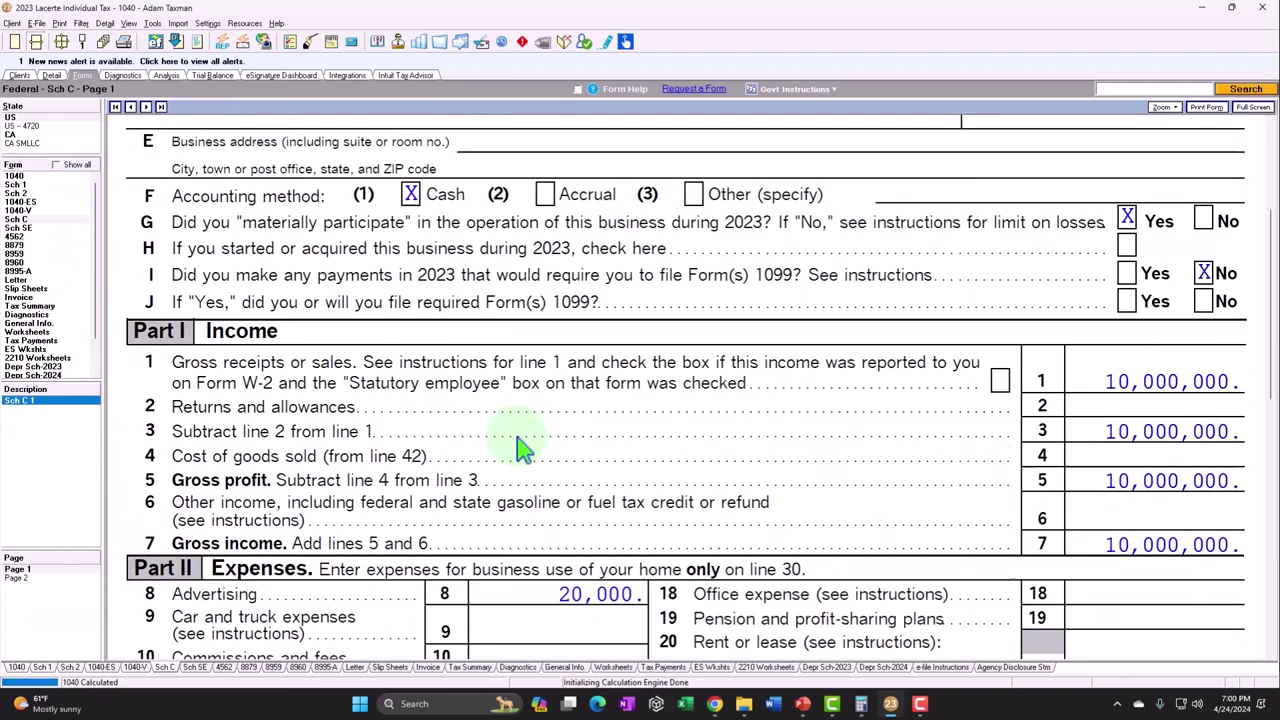
{"action": "scroll", "coordinate": [525, 442], "scroll_direction": "down", "scroll_amount": 2}
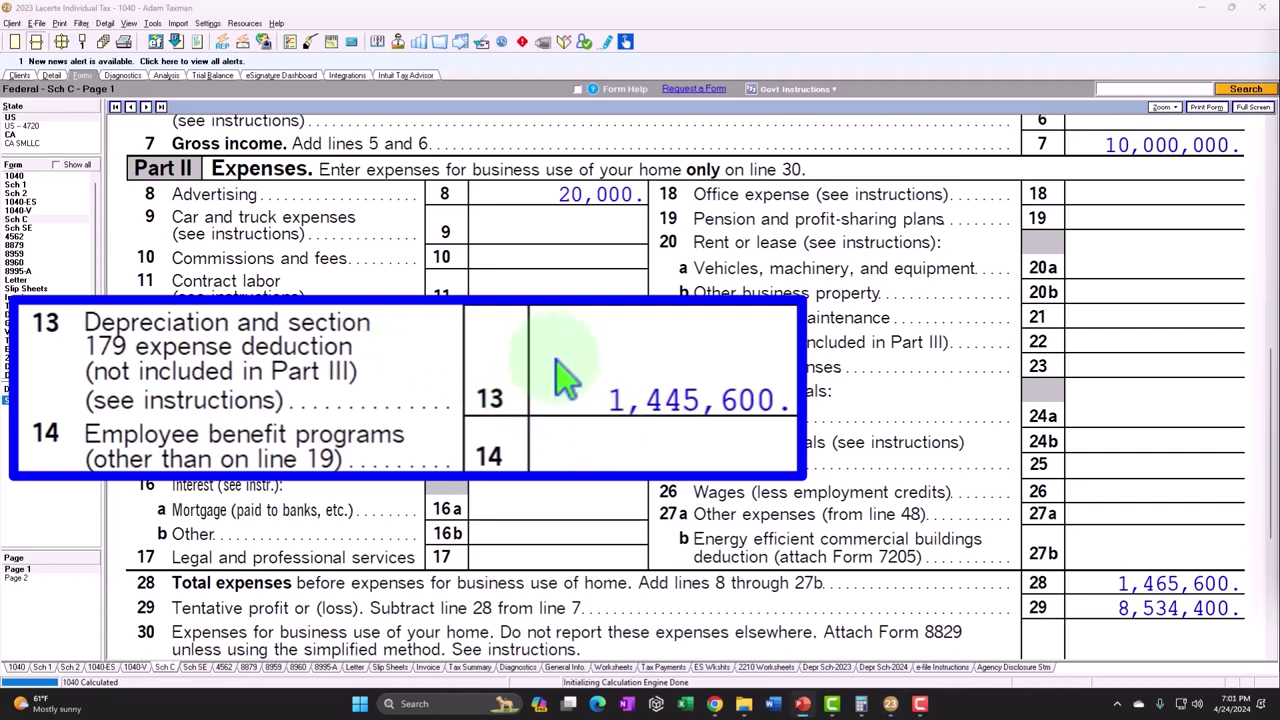
Add a second Schedule C asset named PPE2 on the Depreciation (4562) input screen, category 3 (Machinery and Equipment), placed in service 6/1/2023
{"action": "left_click", "coordinate": [58, 76]}
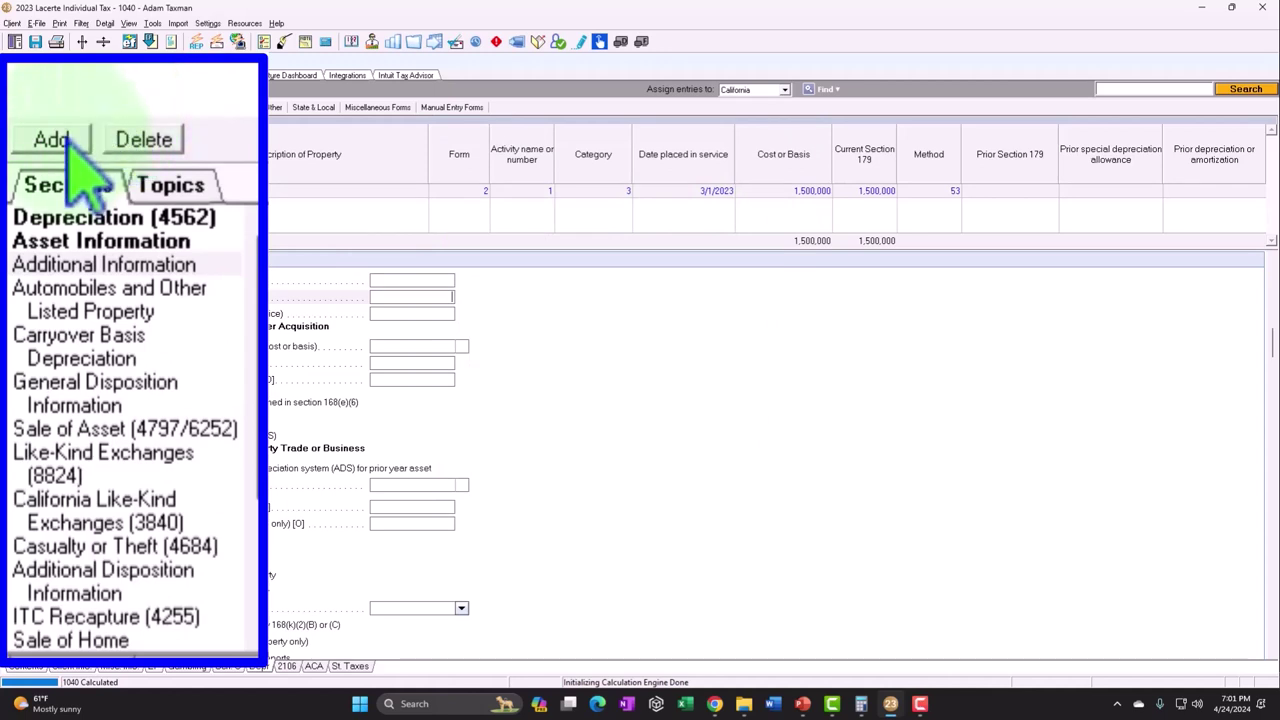
{"action": "left_click", "coordinate": [19, 469]}
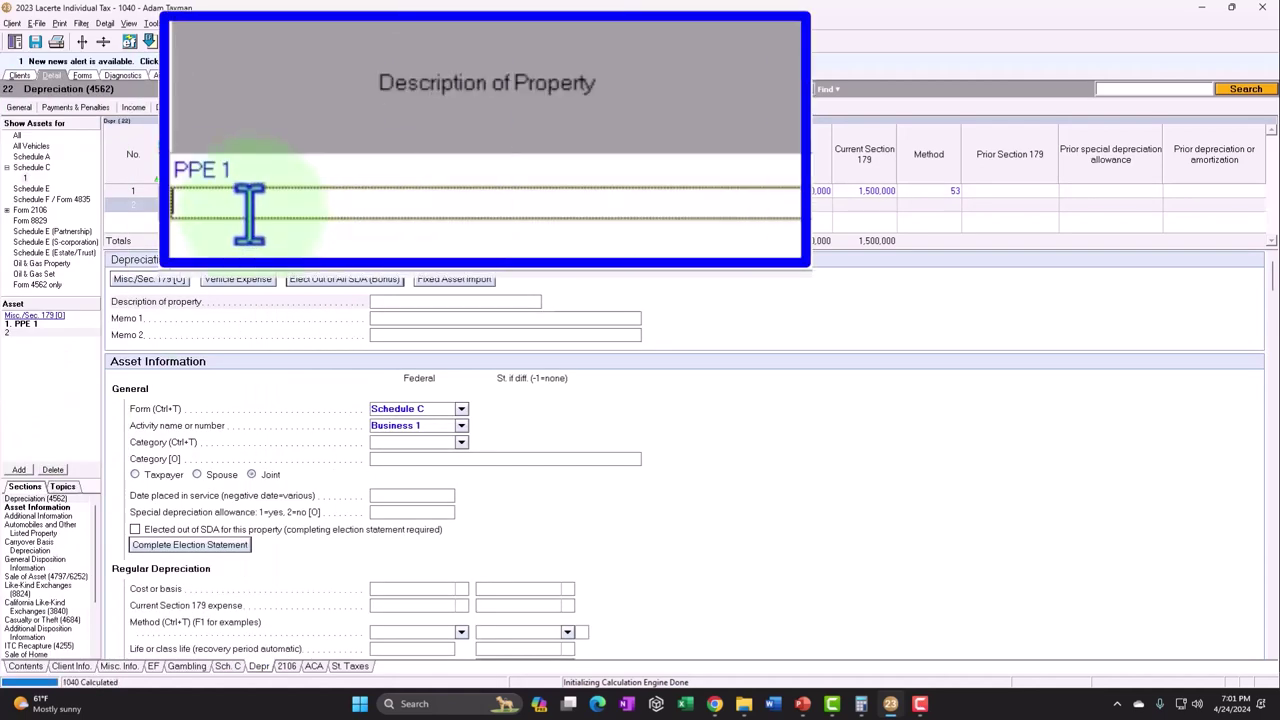
{"action": "type", "text": "PPE2"}
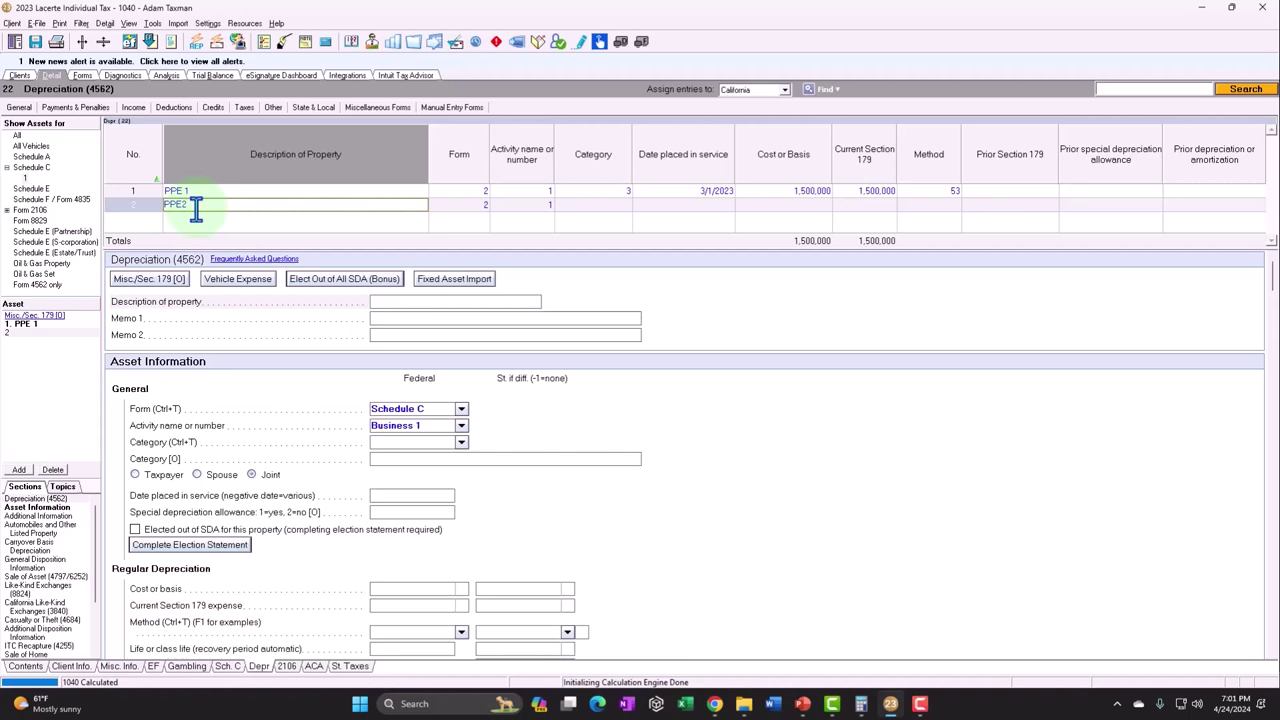
{"action": "key", "text": "Tab"}
{"action": "key", "text": "Tab"}
{"action": "key", "text": "Tab"}
{"action": "type", "text": "3"}
{"action": "key", "text": "Tab"}
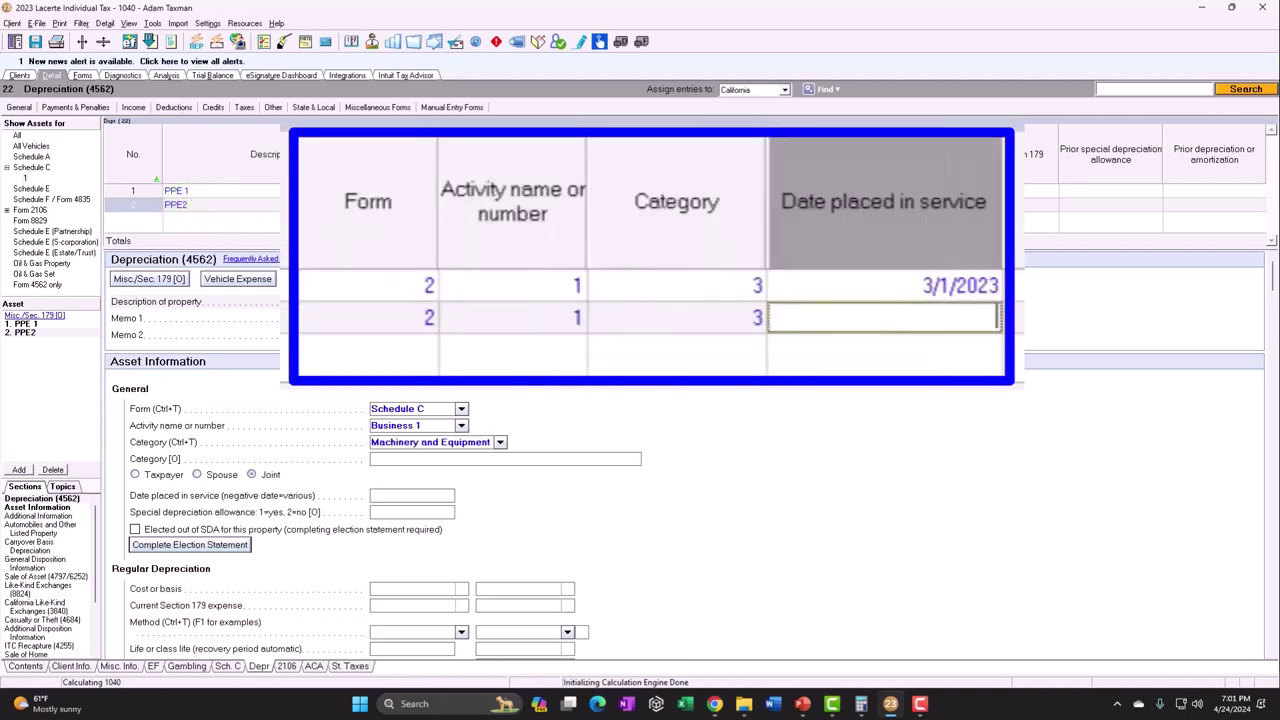
{"action": "type", "text": "0"}
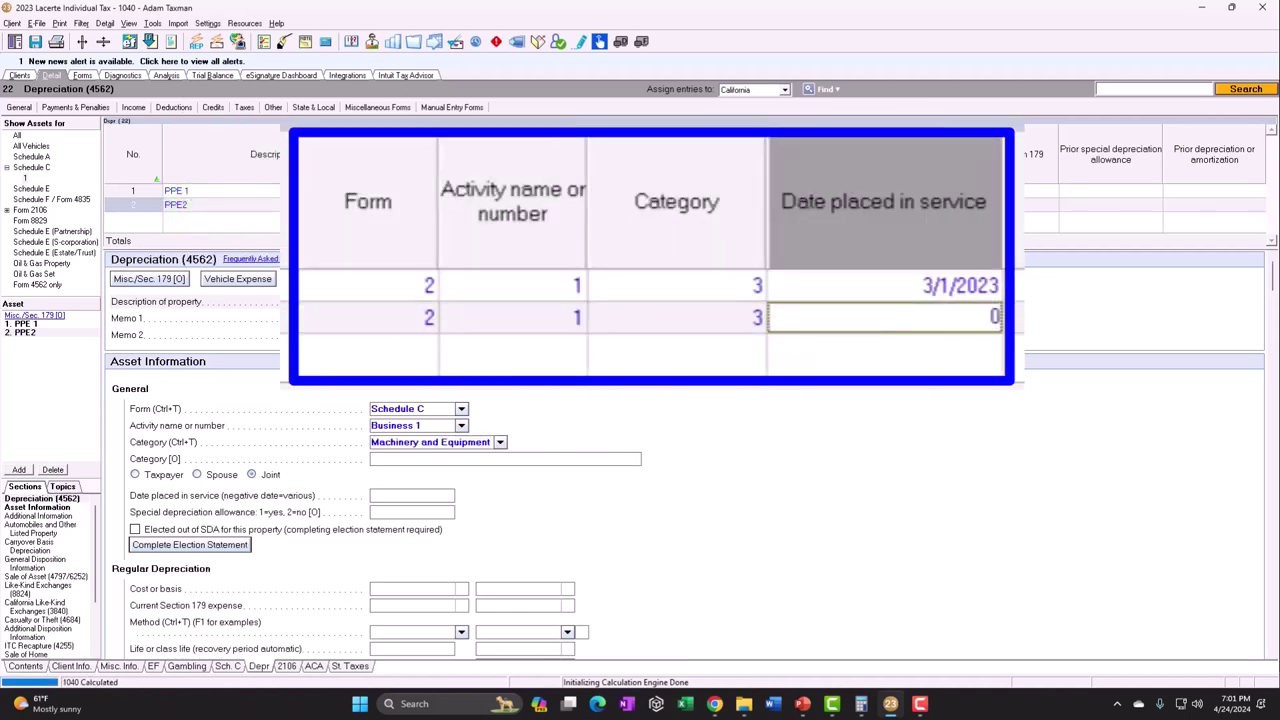
{"action": "type", "text": "60123"}
{"action": "key", "text": "Tab"}
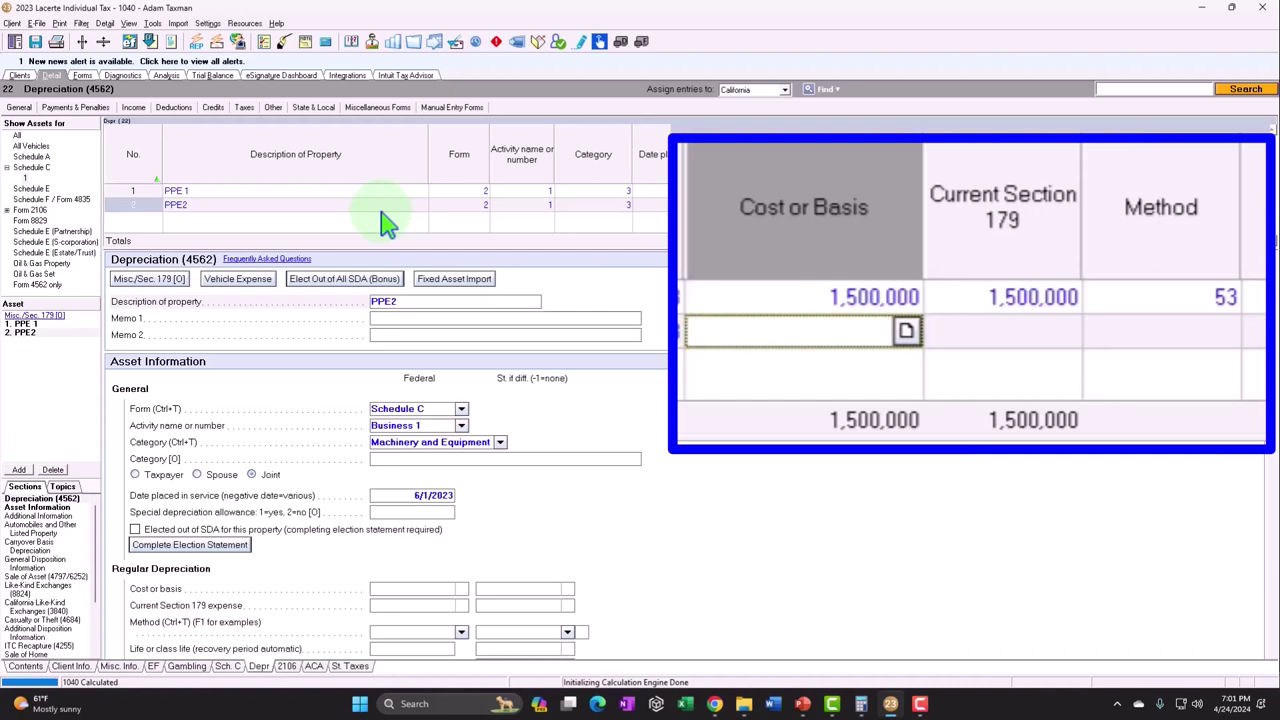
Set PPE2's cost or basis to 700,000 and its depreciation method to 34, MACRS 3-year %
{"action": "type", "text": "700,"}
{"action": "type", "text": "0000"}
{"action": "key", "text": "Tab"}
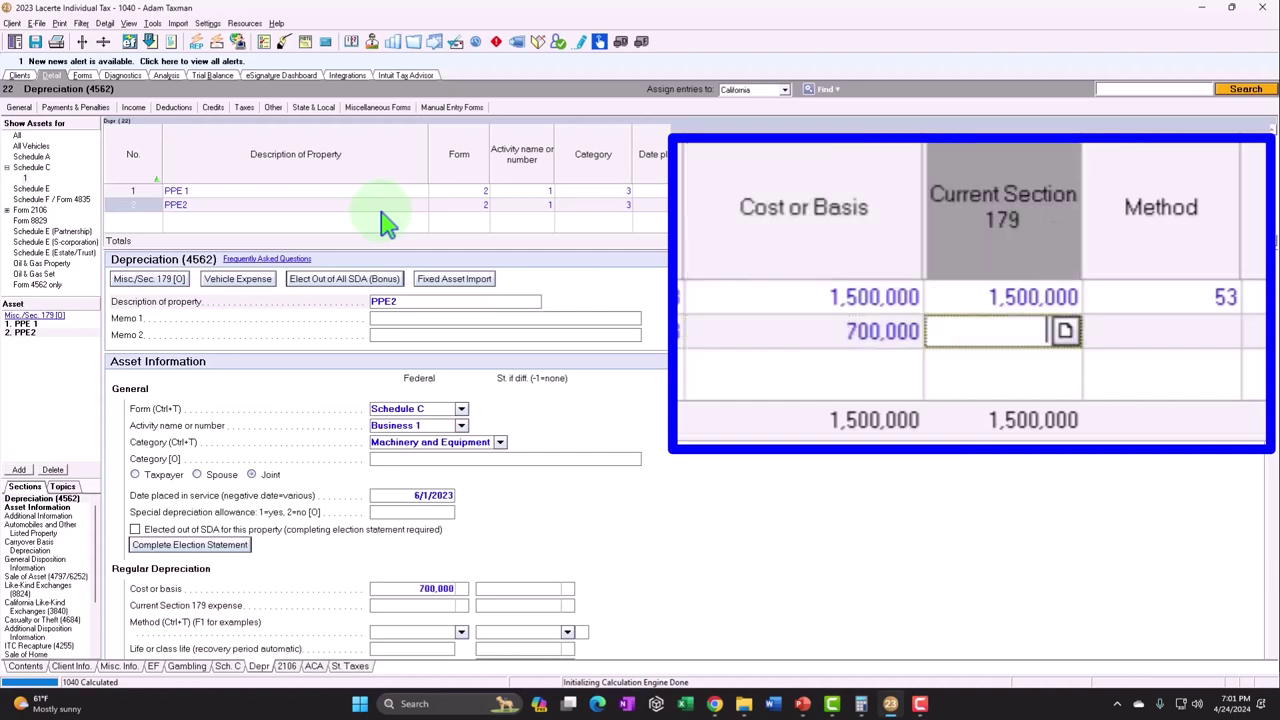
{"action": "key", "text": "Tab"}
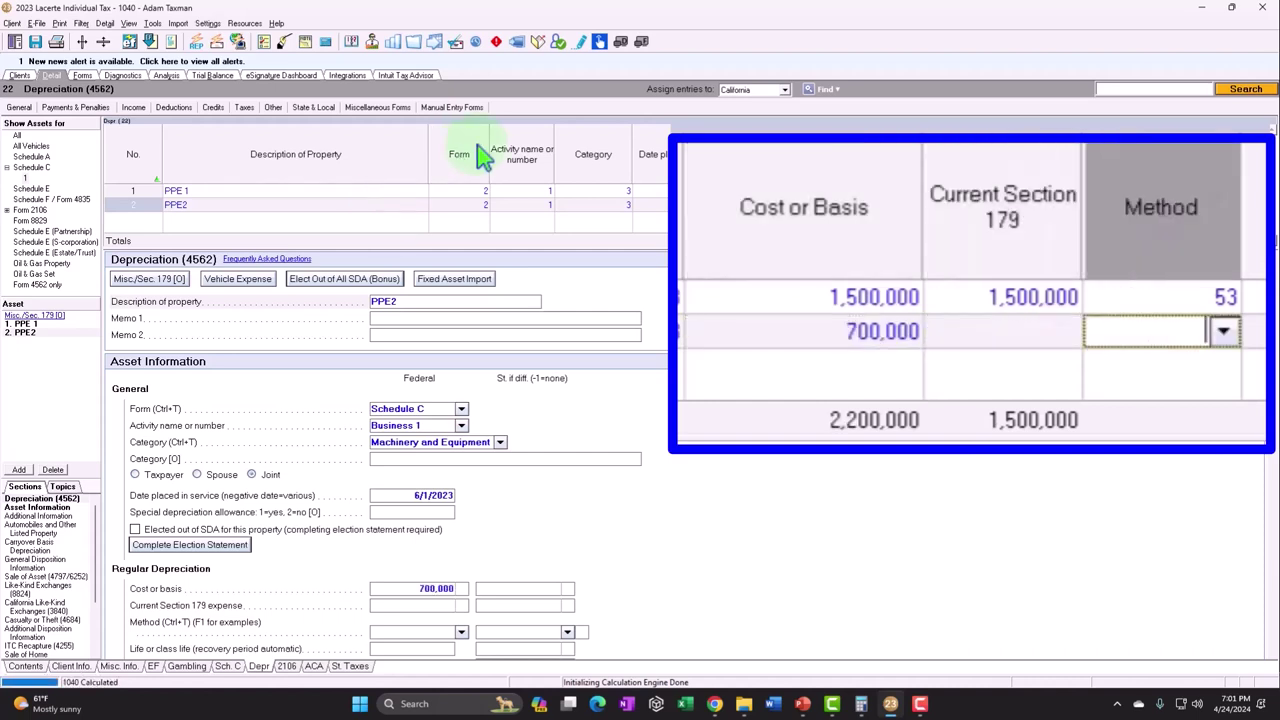
{"action": "left_click", "coordinate": [954, 206]}
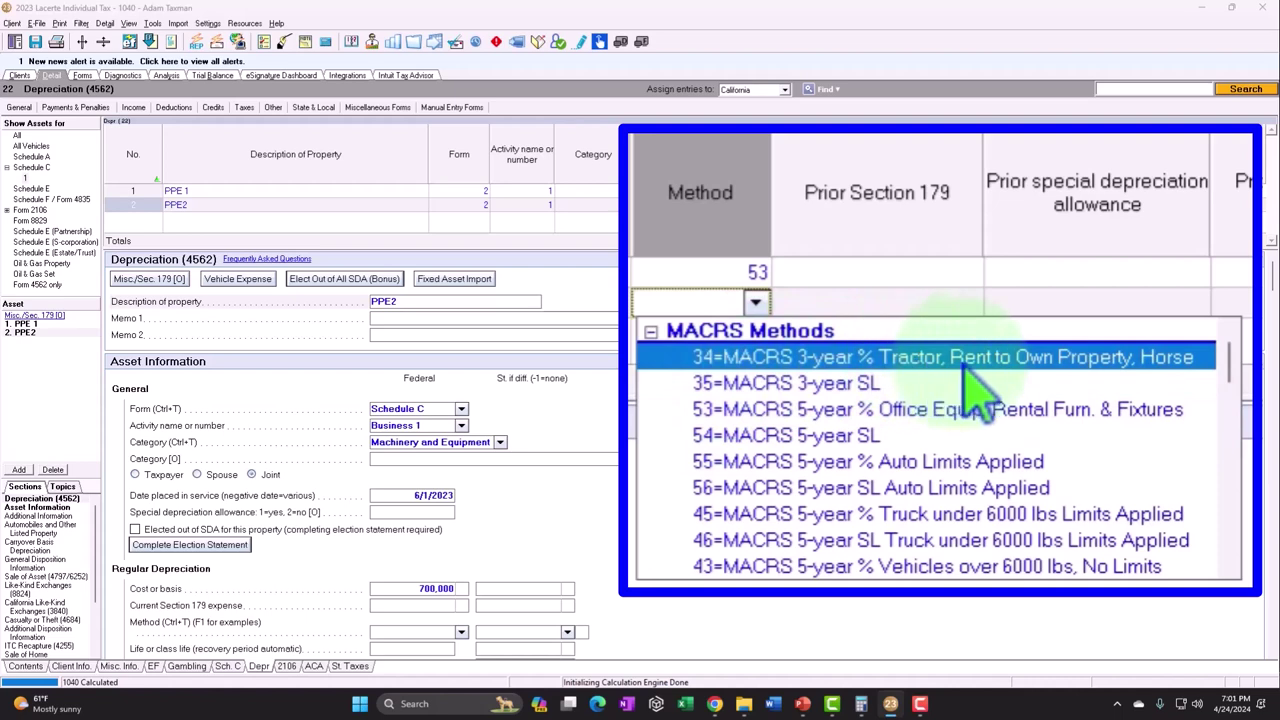
{"action": "left_click", "coordinate": [1050, 236]}
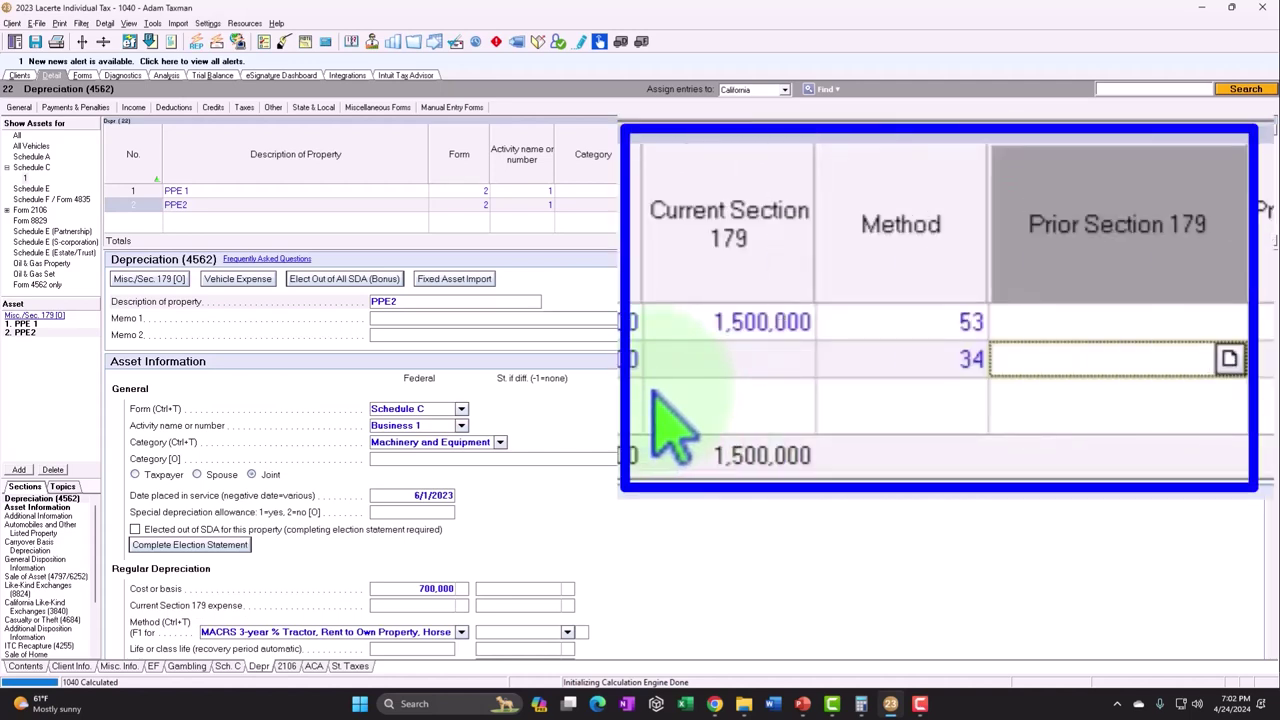
Check PPE 1's depreciation method and change PPE2's method to 57, MACRS 7-year % Office Furniture & Fixtures, Other Prop
{"action": "left_click", "coordinate": [725, 365]}
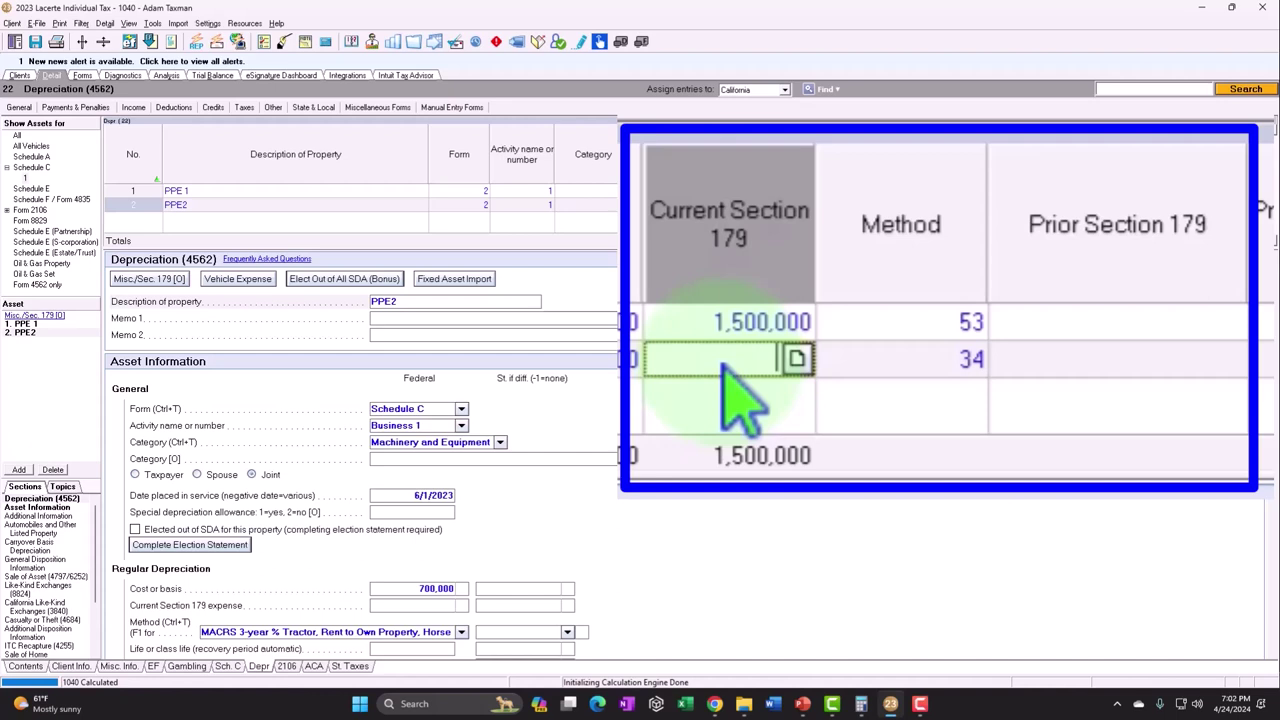
{"action": "left_click", "coordinate": [856, 192]}
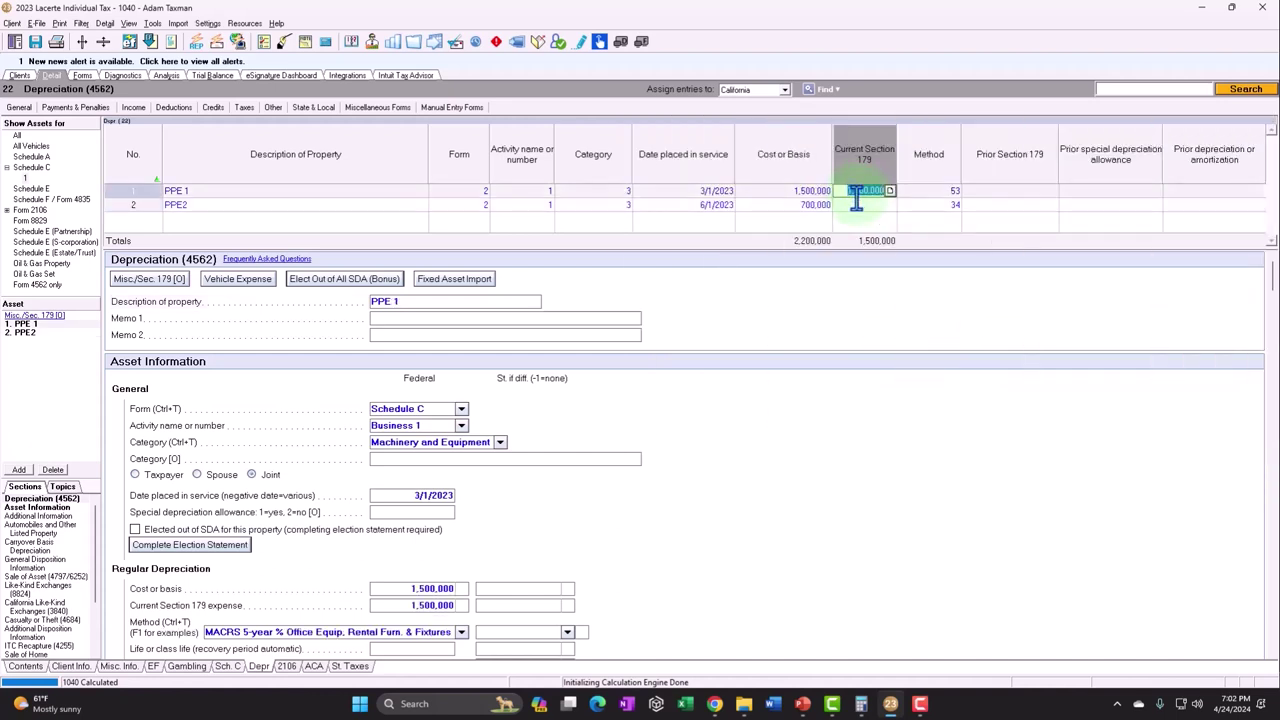
{"action": "left_click", "coordinate": [935, 191]}
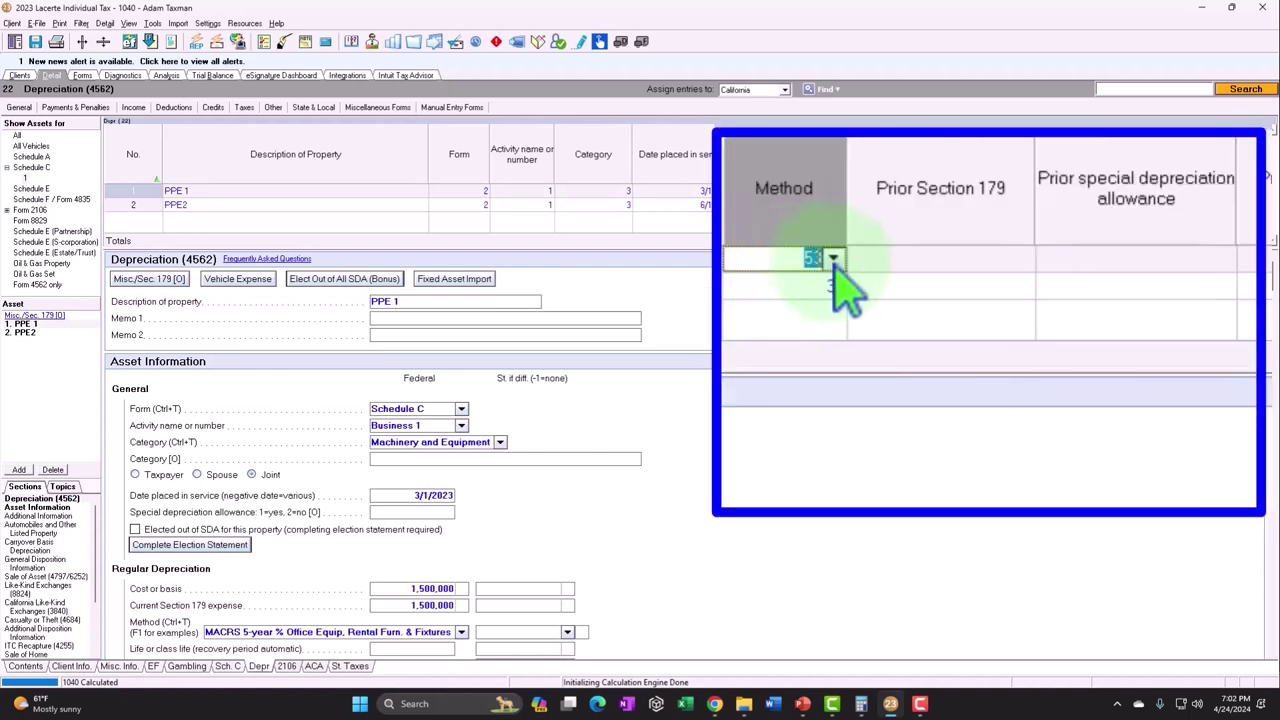
{"action": "left_click", "coordinate": [833, 259]}
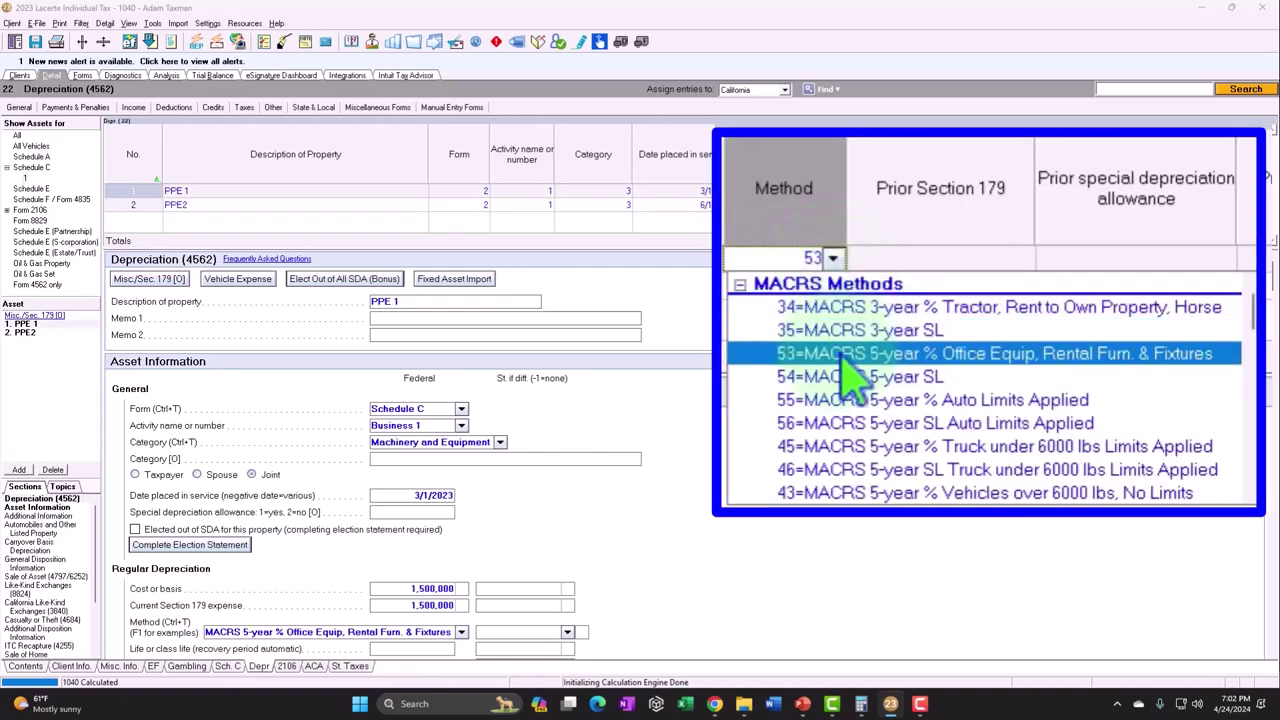
{"action": "left_click", "coordinate": [948, 205]}
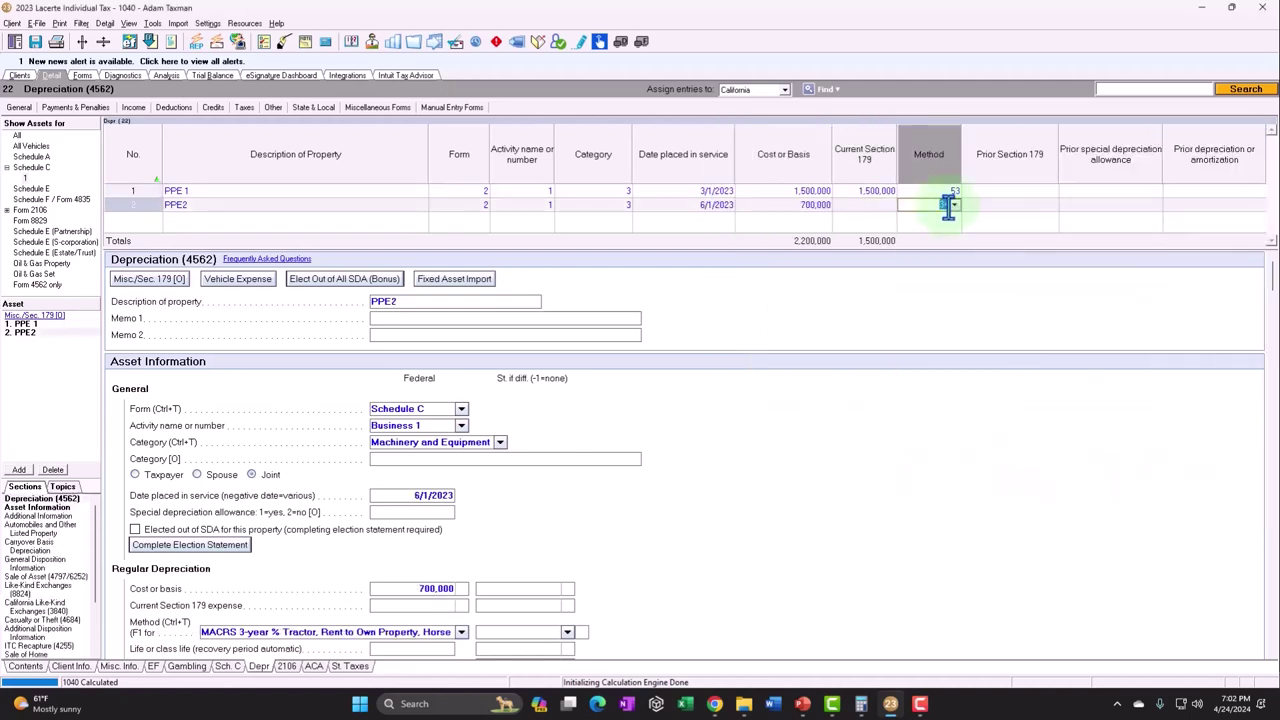
{"action": "left_click", "coordinate": [951, 205]}
{"action": "scroll", "coordinate": [985, 275], "scroll_direction": "down", "scroll_amount": 1}
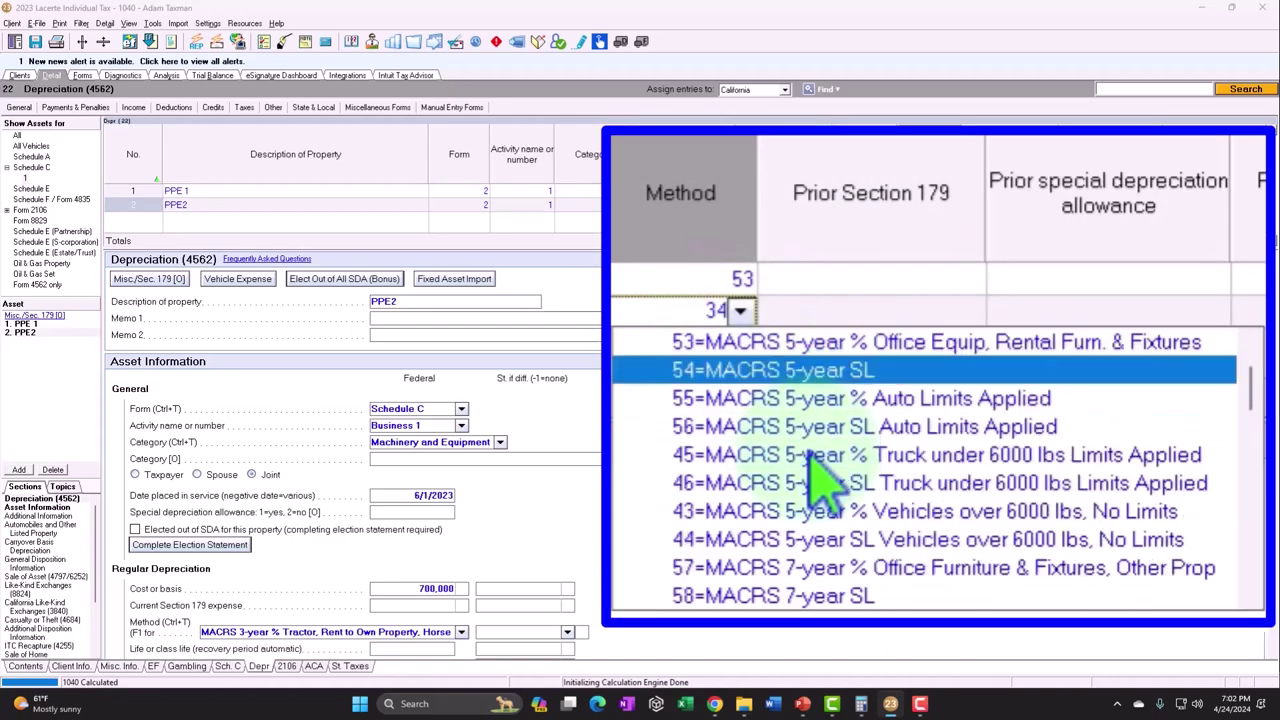
{"action": "scroll", "coordinate": [860, 520], "scroll_direction": "down", "scroll_amount": 1}
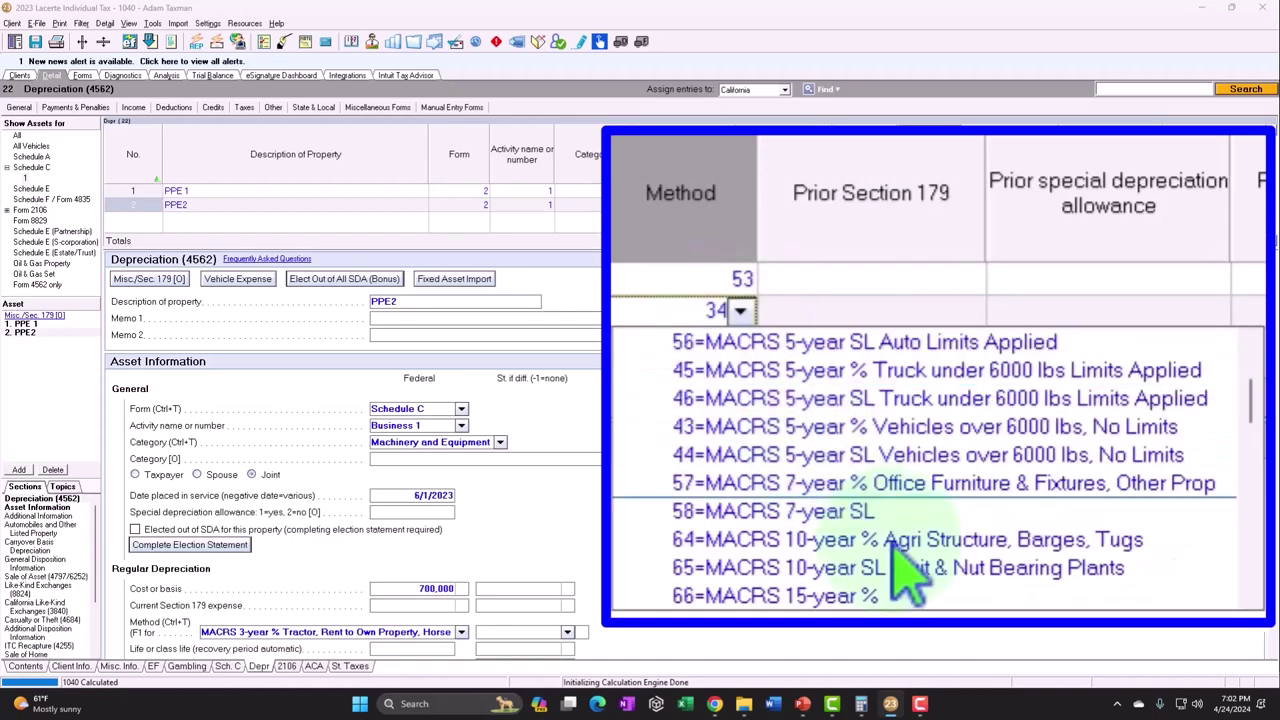
{"action": "left_click", "coordinate": [923, 488]}
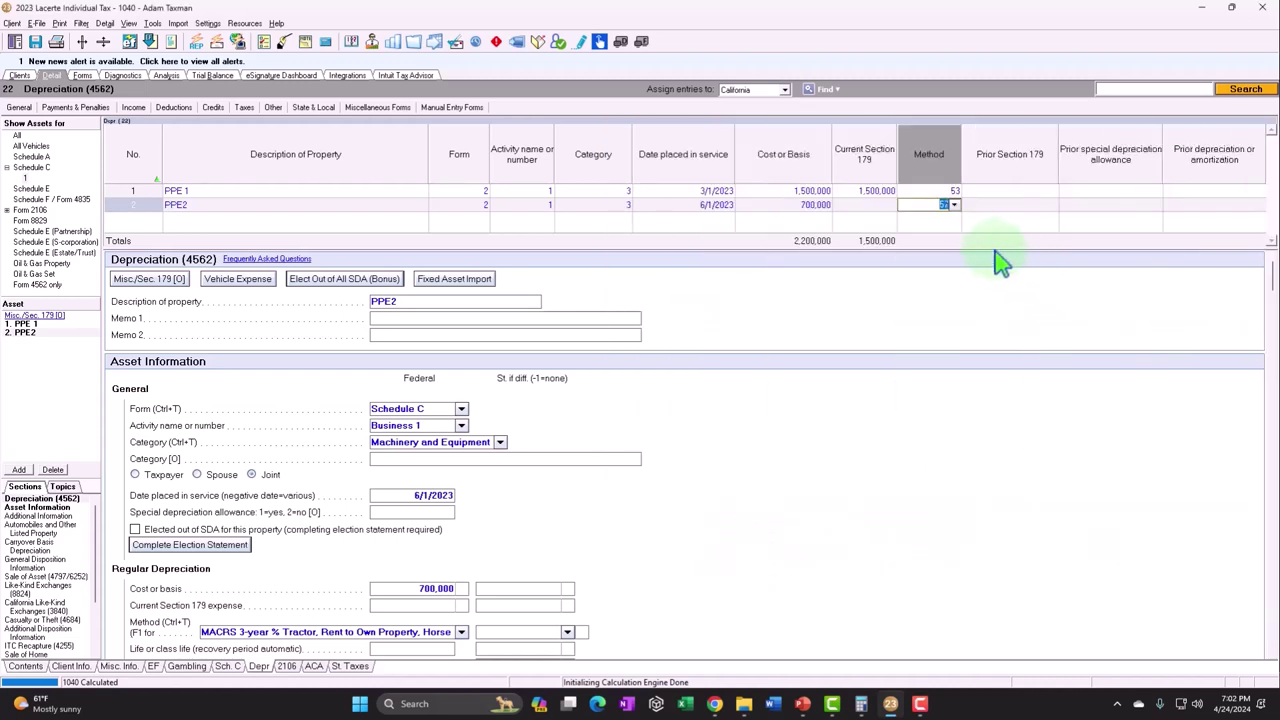
Enter 70,000 as PPE2's current Section 179 expense
{"action": "left_click", "coordinate": [851, 204]}
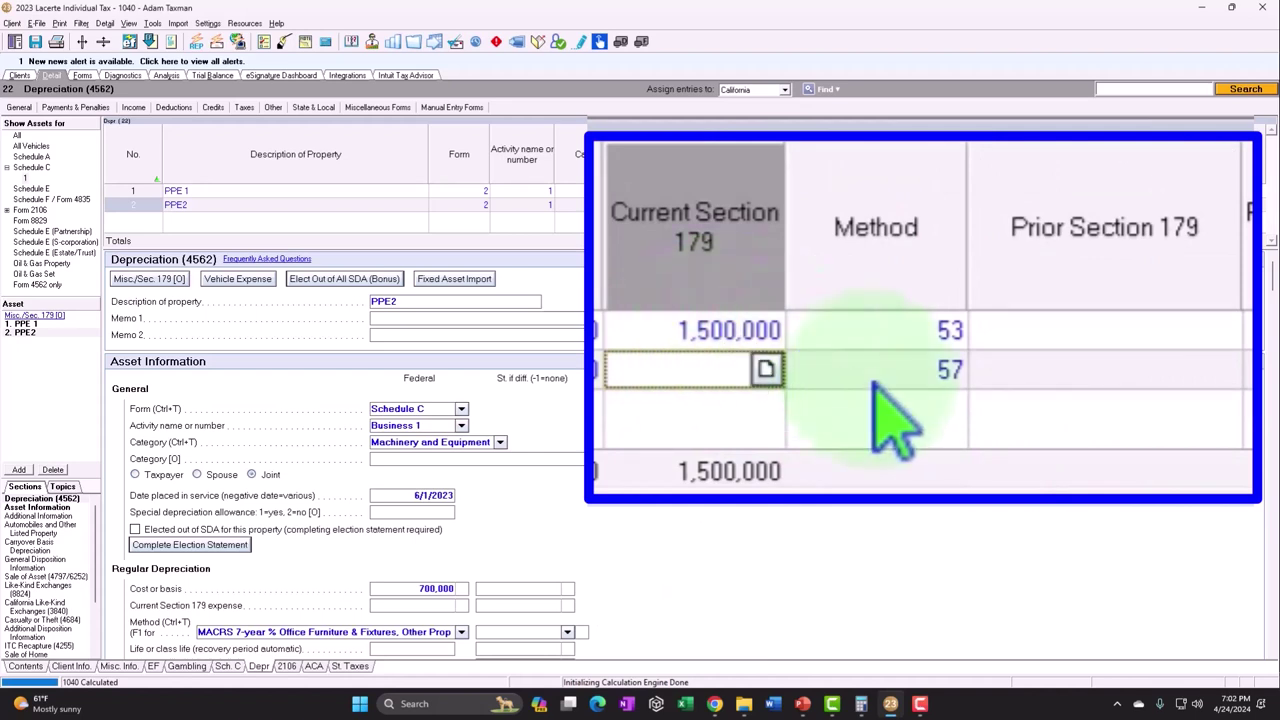
{"action": "left_click", "coordinate": [1074, 368]}
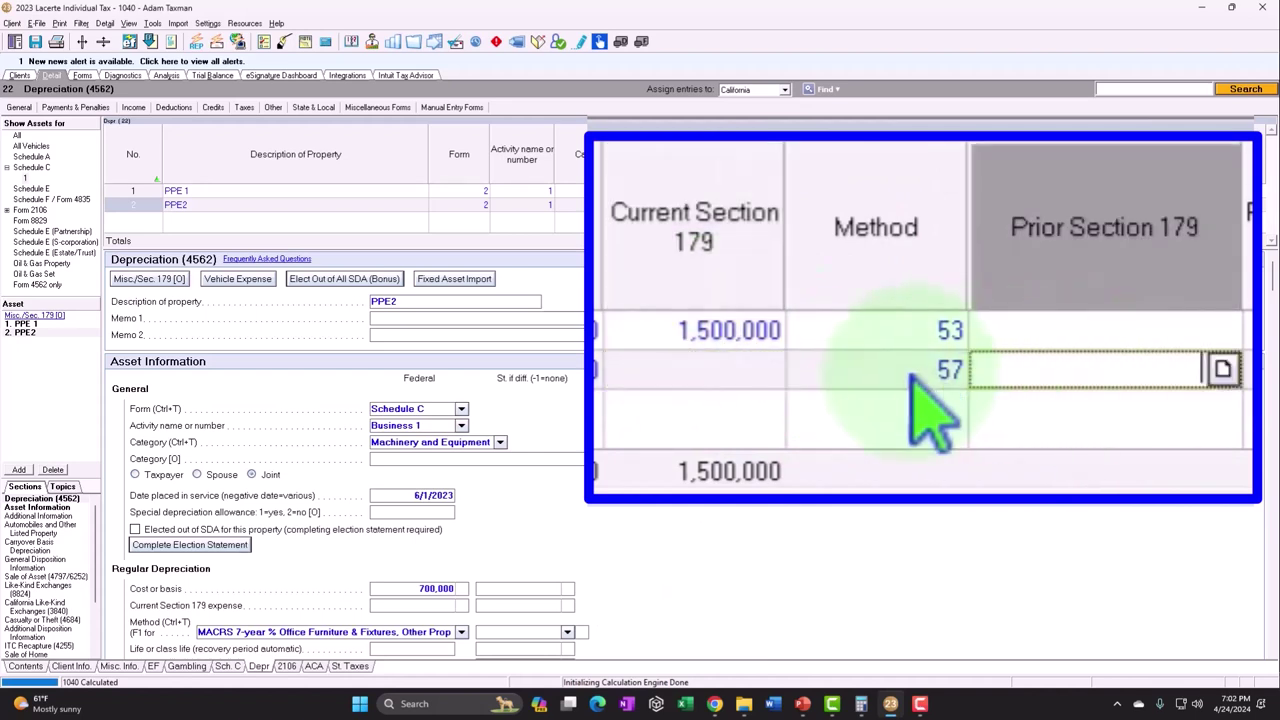
{"action": "left_click", "coordinate": [760, 367]}
{"action": "type", "text": "70000"}
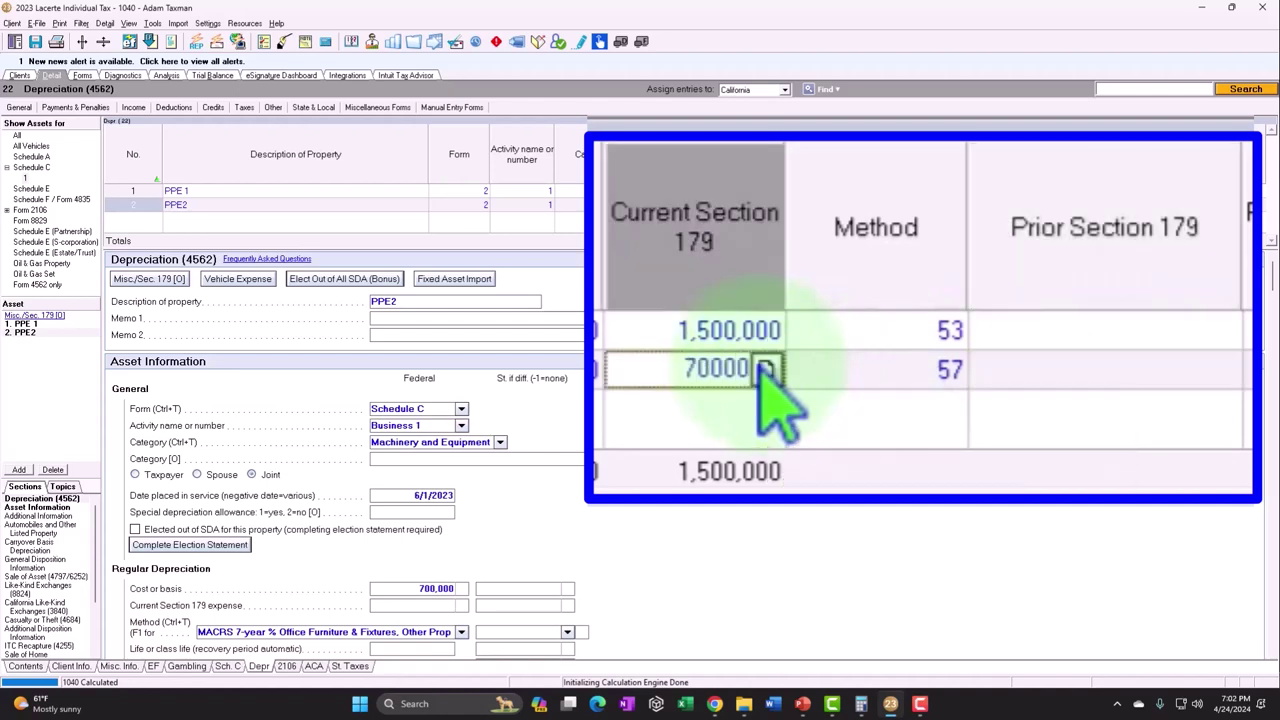
{"action": "key", "text": "Tab"}
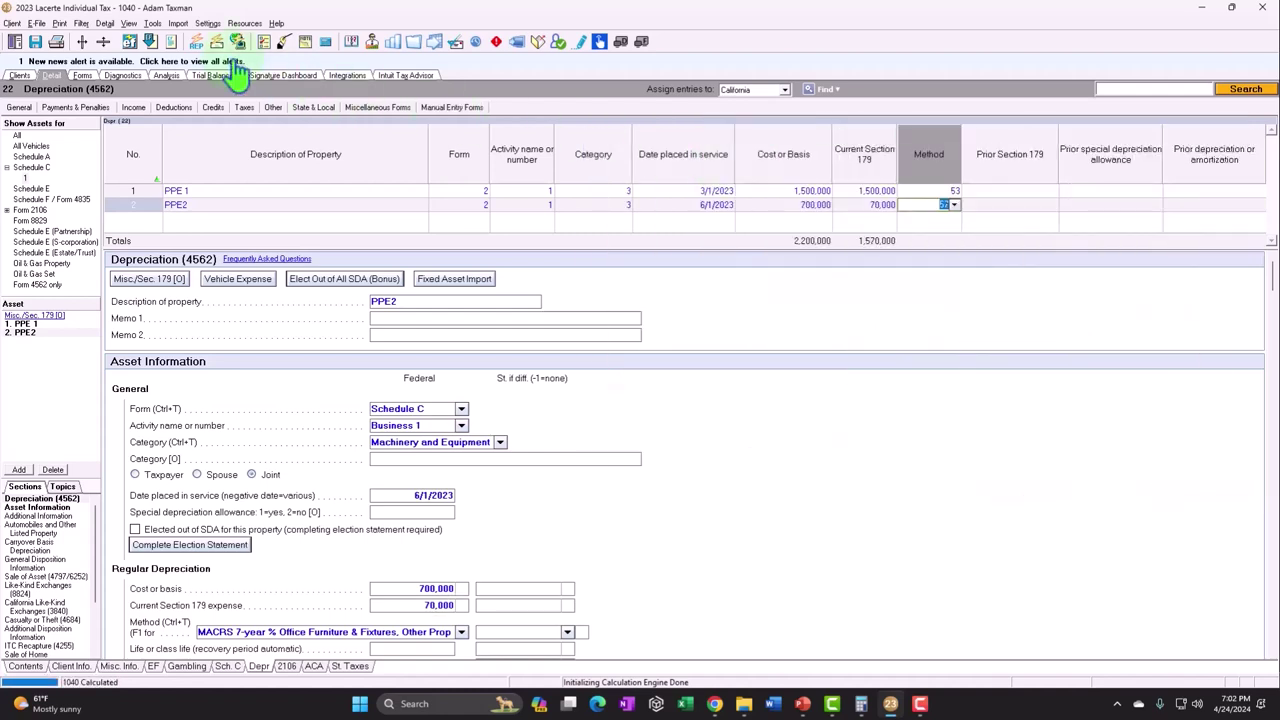
Examine Schedule C line 13 and the regular 2023 federal depreciation schedule with both assets included
{"action": "left_click", "coordinate": [90, 77]}
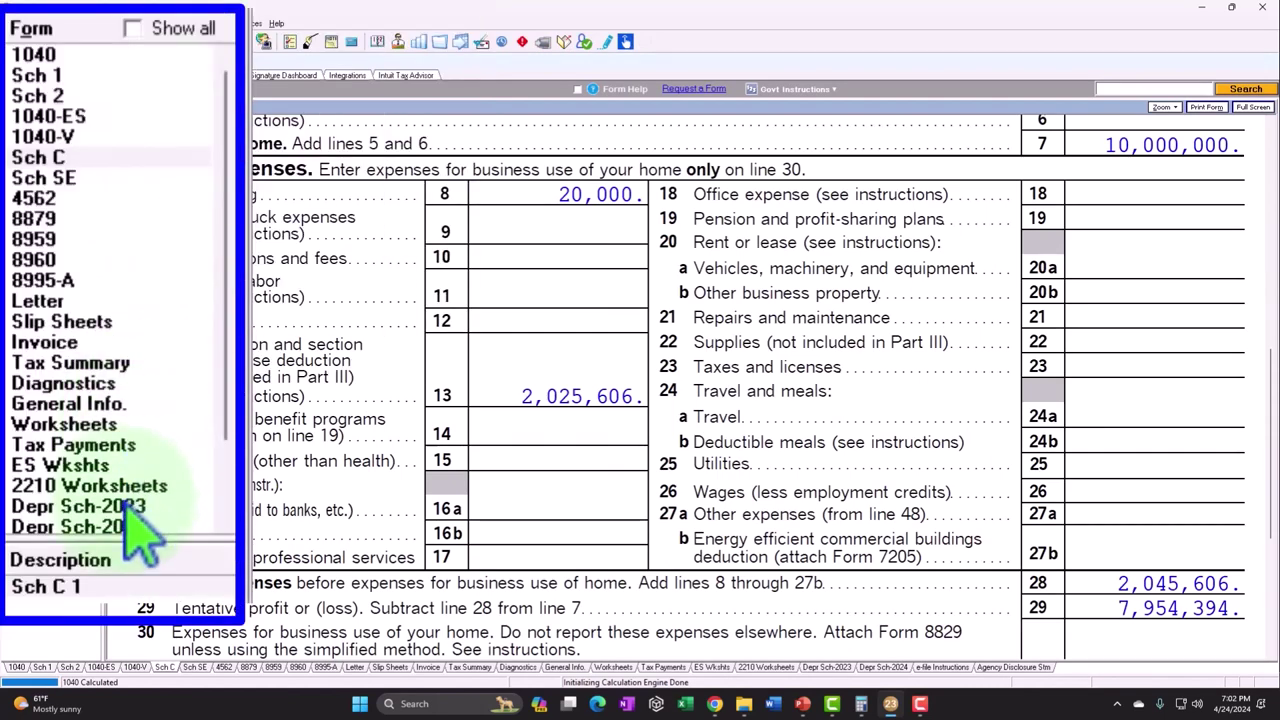
{"action": "left_click", "coordinate": [130, 507]}
{"action": "left_click", "coordinate": [40, 409]}
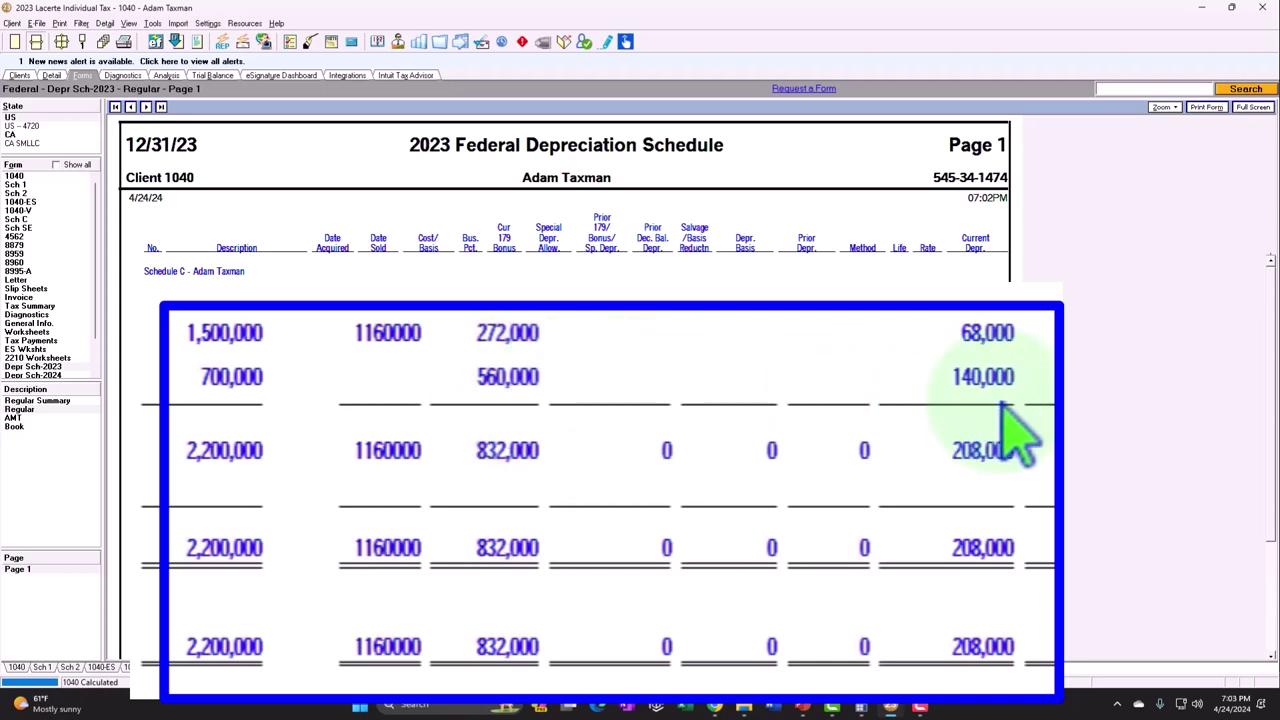
Return to the Depreciation (4562) input screen, review PPE2's method and set its current Section 179 expense to 700,000
{"action": "left_click", "coordinate": [58, 80]}
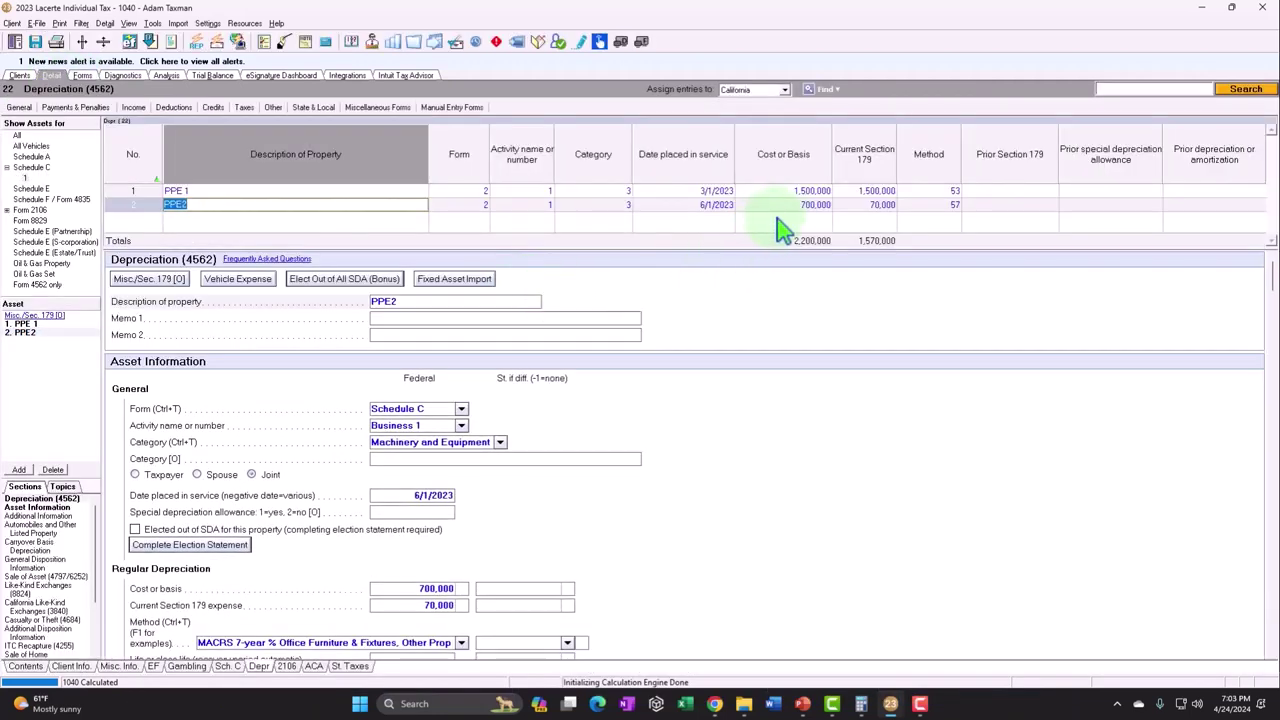
{"action": "left_click", "coordinate": [956, 205]}
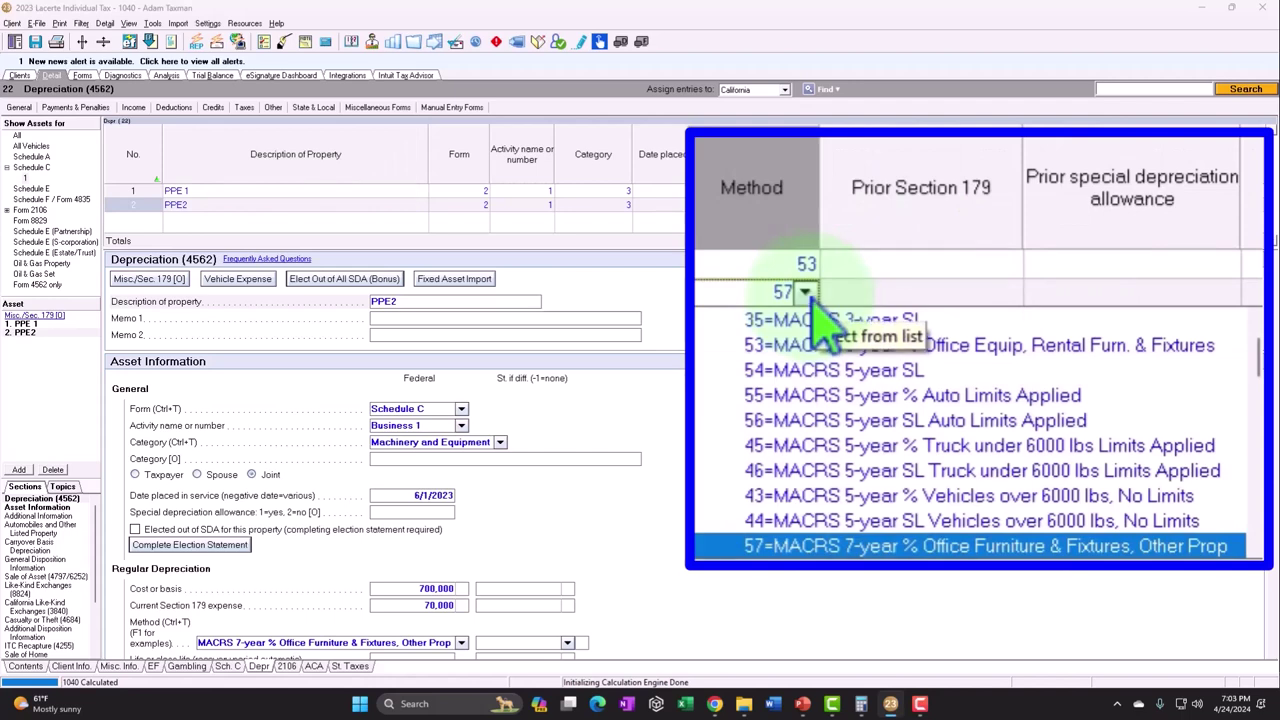
{"action": "left_click", "coordinate": [956, 205]}
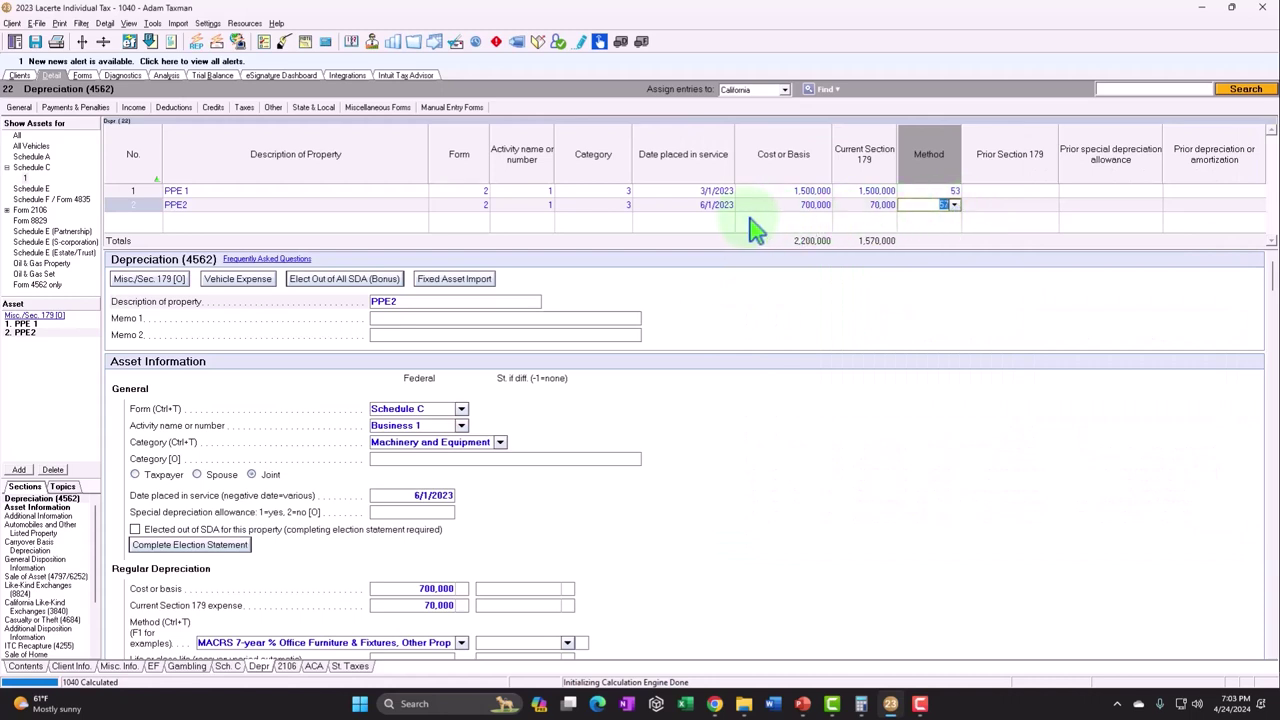
{"action": "left_click", "coordinate": [956, 206]}
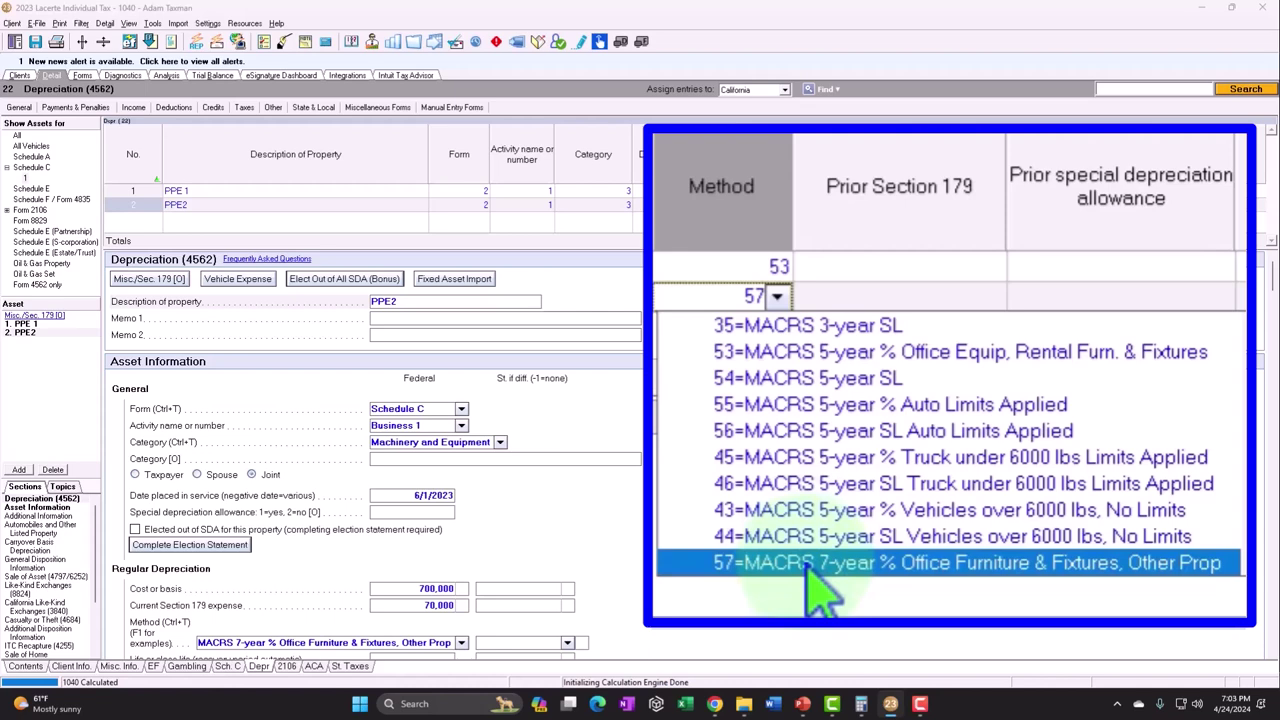
{"action": "left_click", "coordinate": [805, 206]}
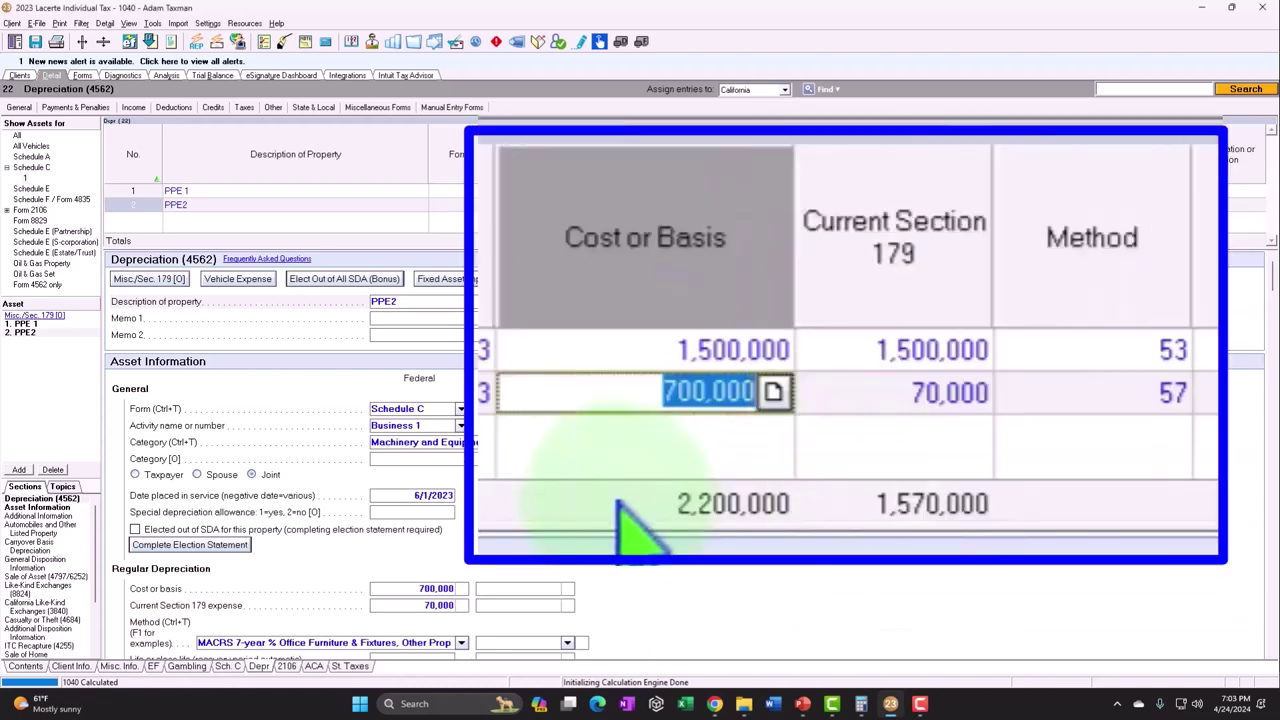
{"action": "left_click", "coordinate": [905, 392]}
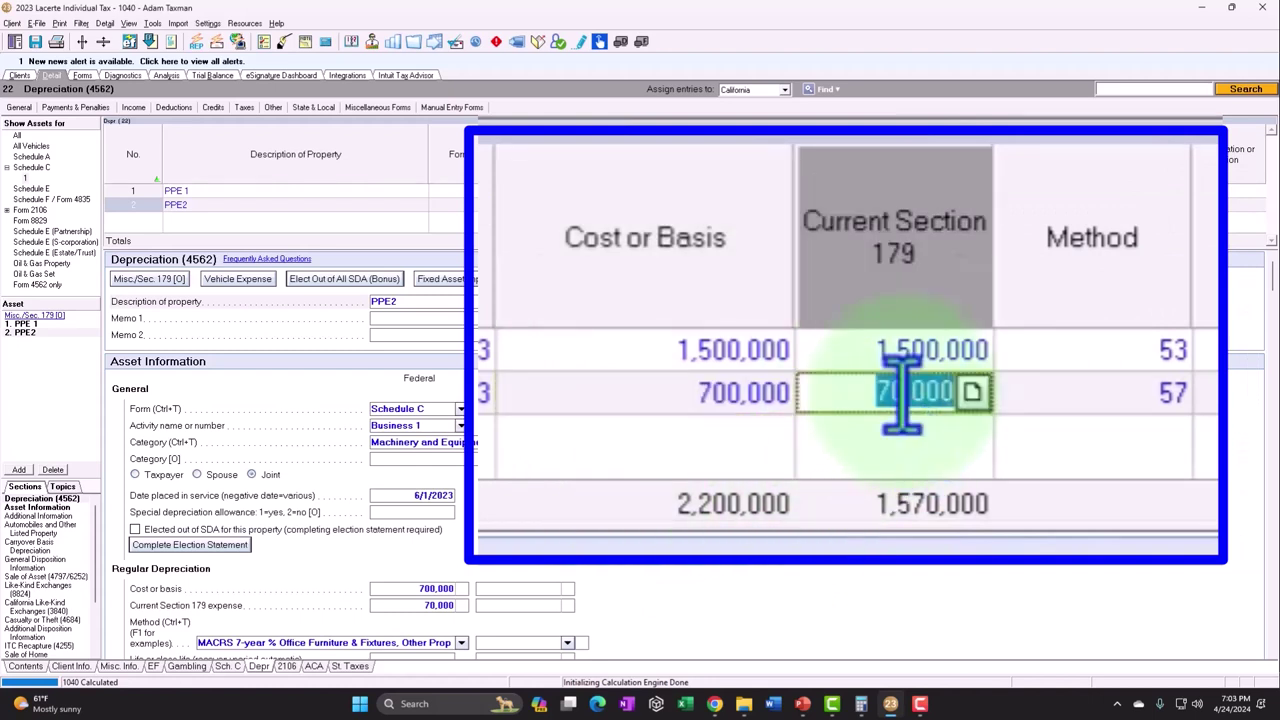
{"action": "type", "text": "70000"}
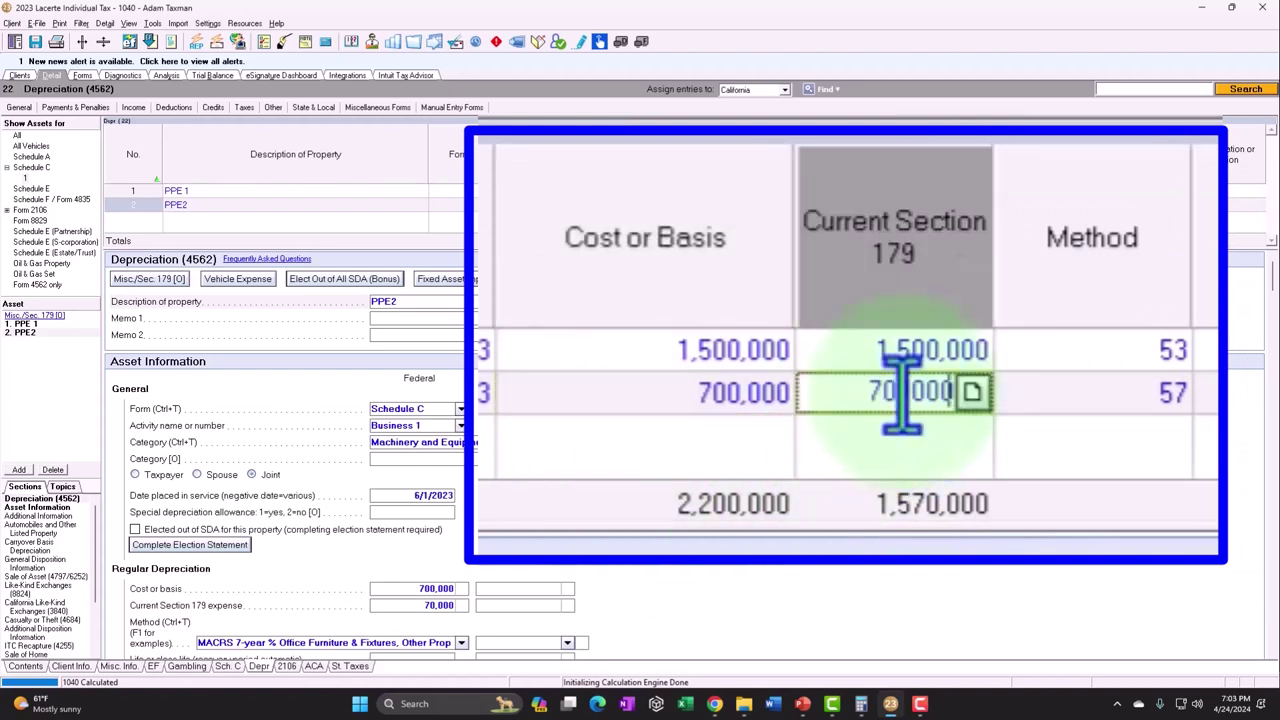
{"action": "key", "text": "Tab"}
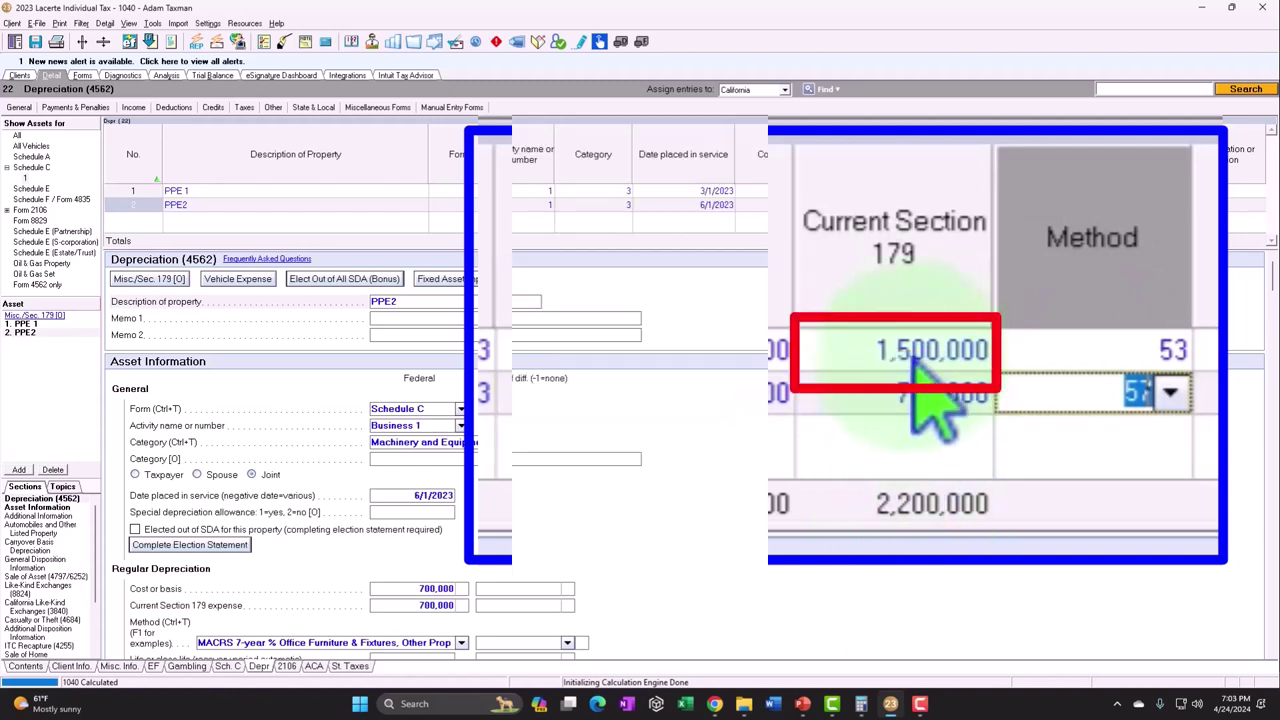
Switch to the calculator and subtract 700,000 from 1,160,000 to find the Section 179 amount left for PPE 1
{"action": "left_click", "coordinate": [860, 703]}
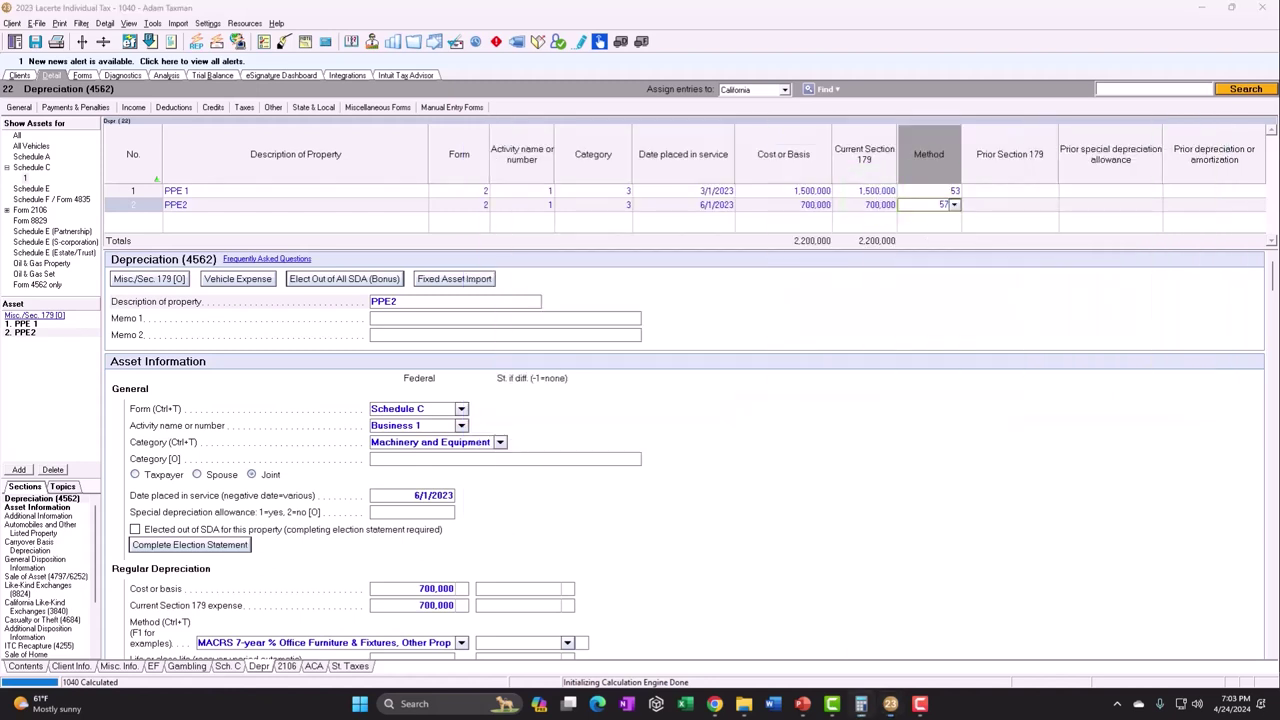
{"action": "left_click_drag", "start_coordinate": [1034, 432], "coordinate": [778, 363]}
{"action": "left_click", "coordinate": [763, 403]}
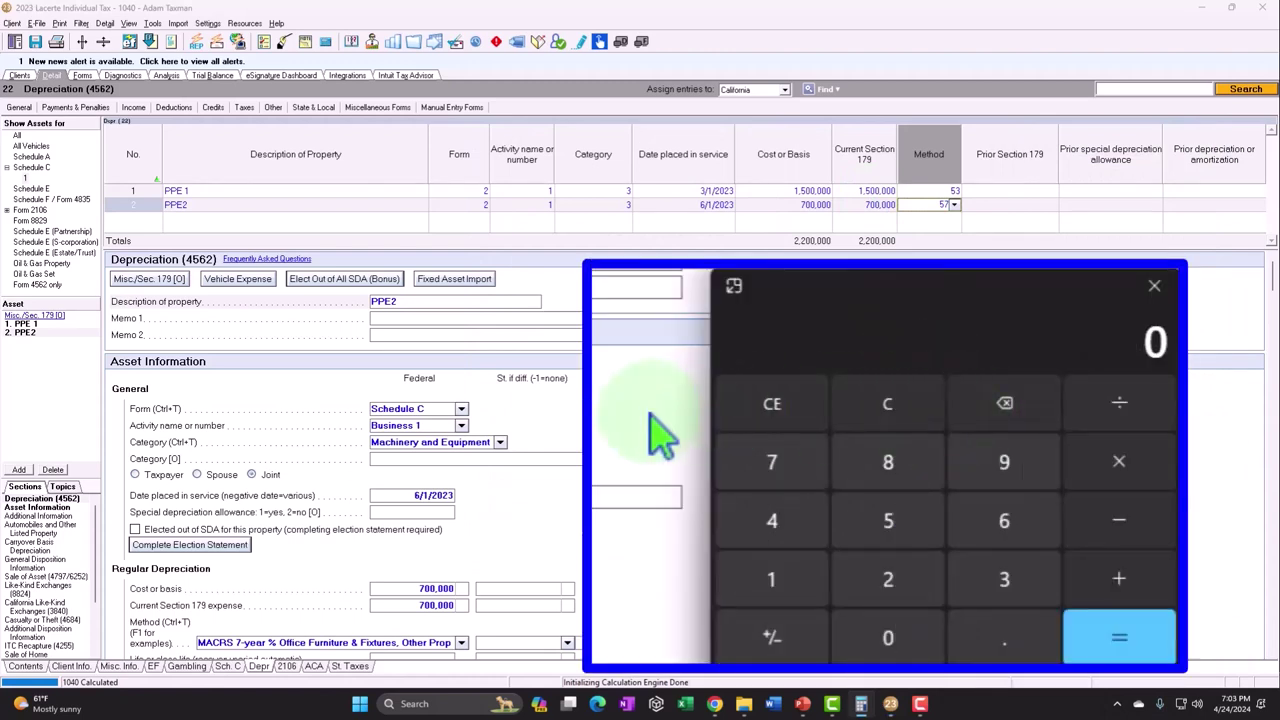
{"action": "type", "text": "1160000"}
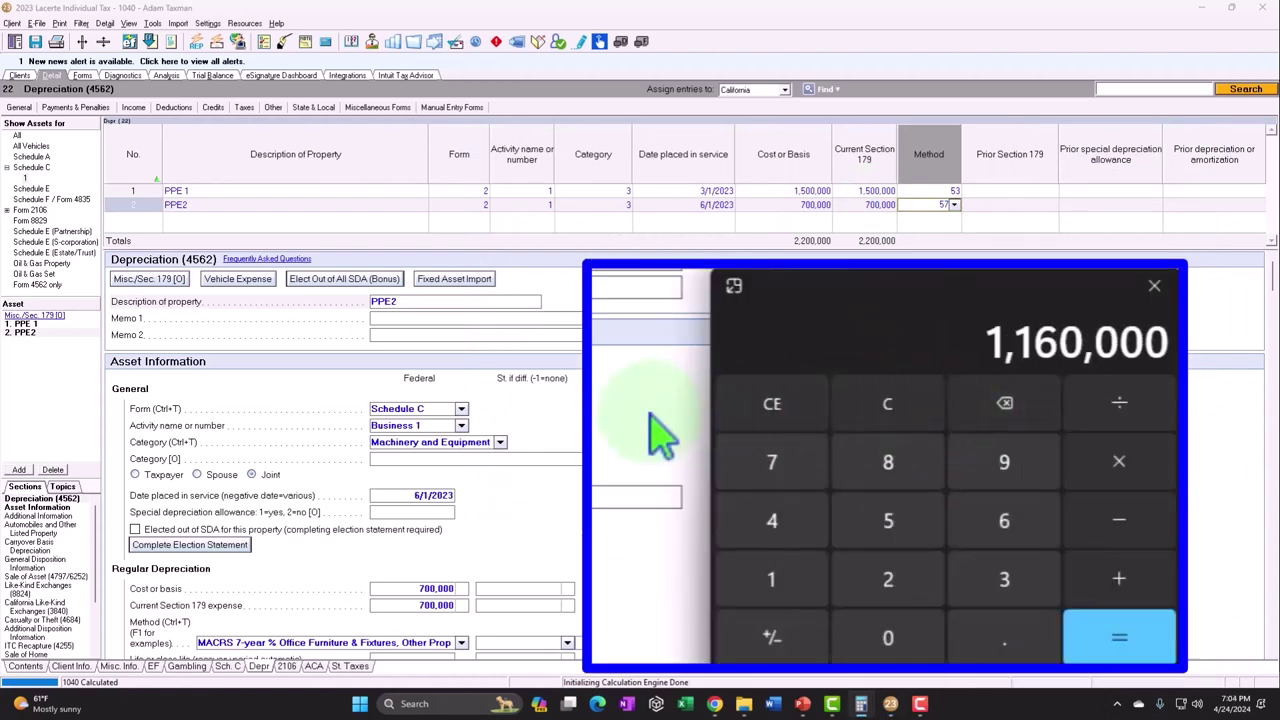
{"action": "type", "text": "-700000"}
{"action": "key", "text": "Return"}
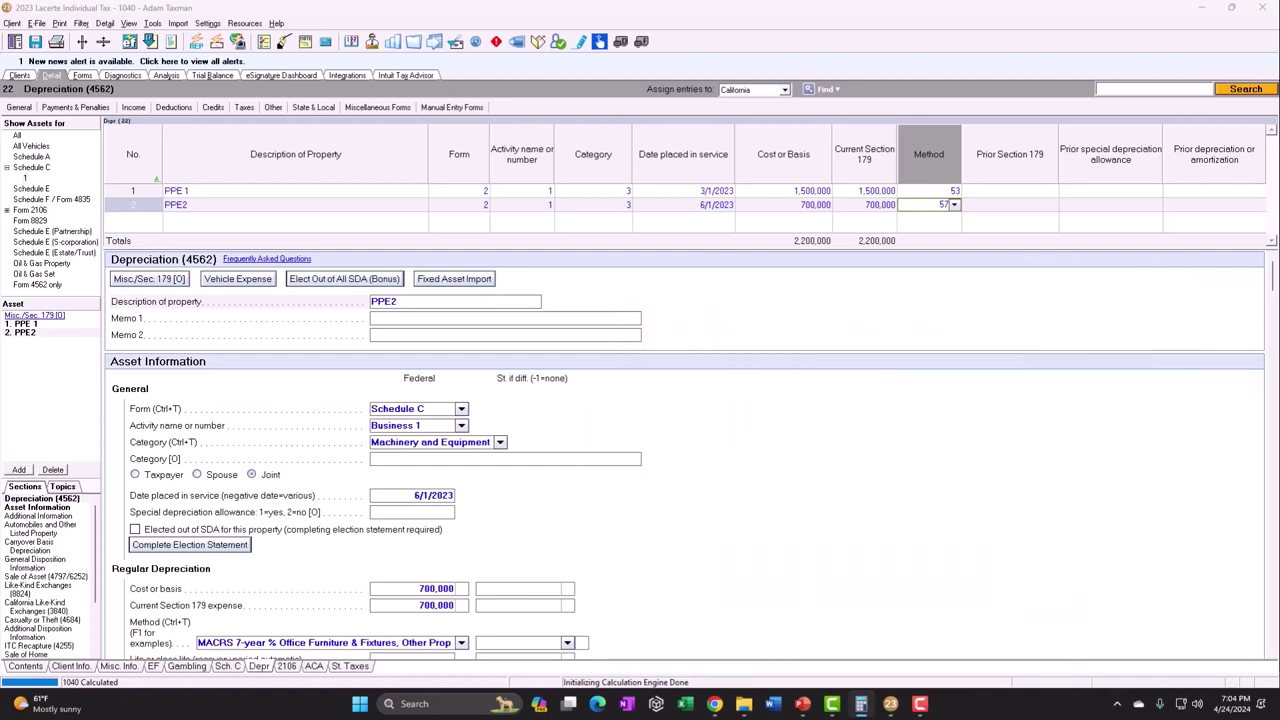
Set PPE 1's current Section 179 expense to 460,000 on the Depreciation (4562) input screen
{"action": "left_click", "coordinate": [855, 190]}
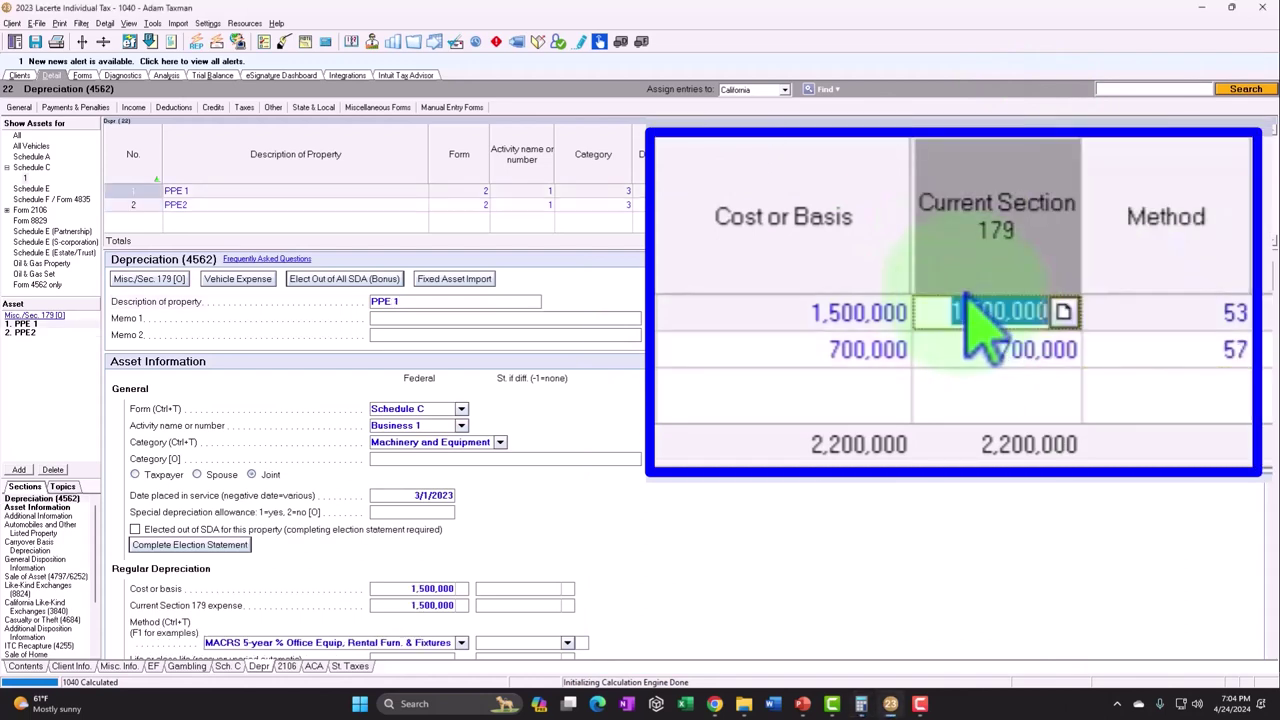
{"action": "type", "text": "460000"}
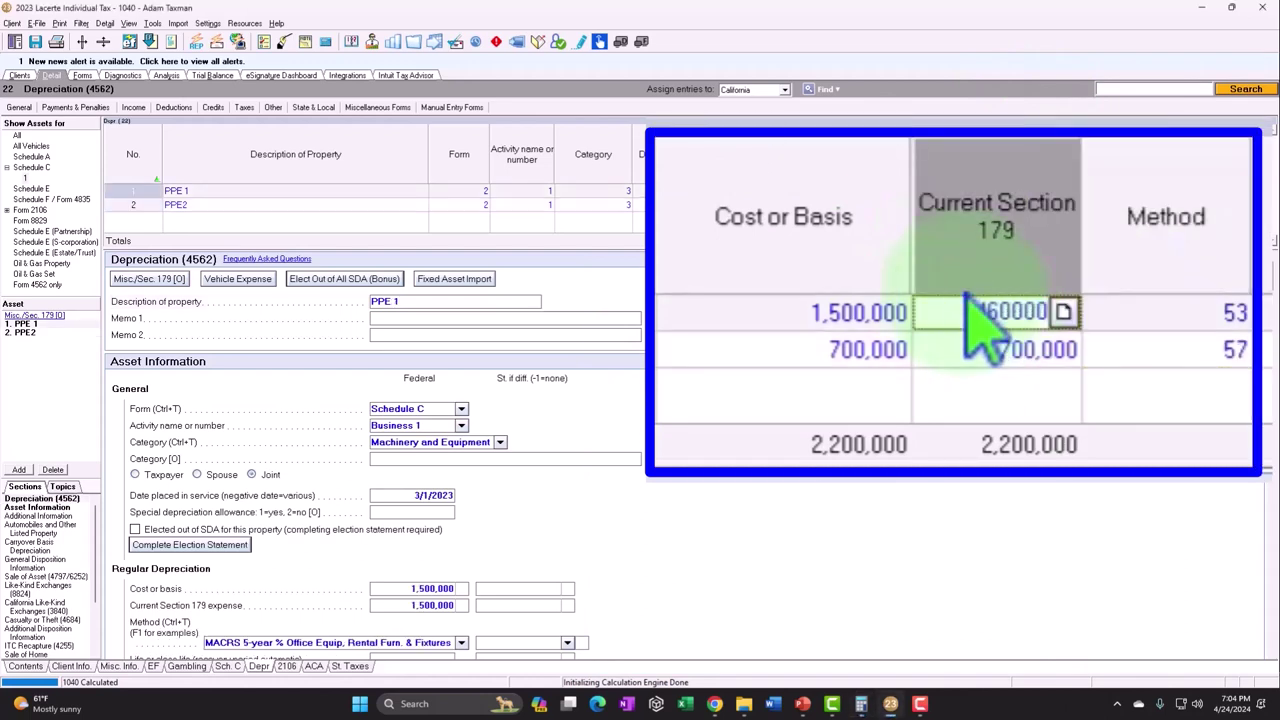
{"action": "key", "text": "Tab"}
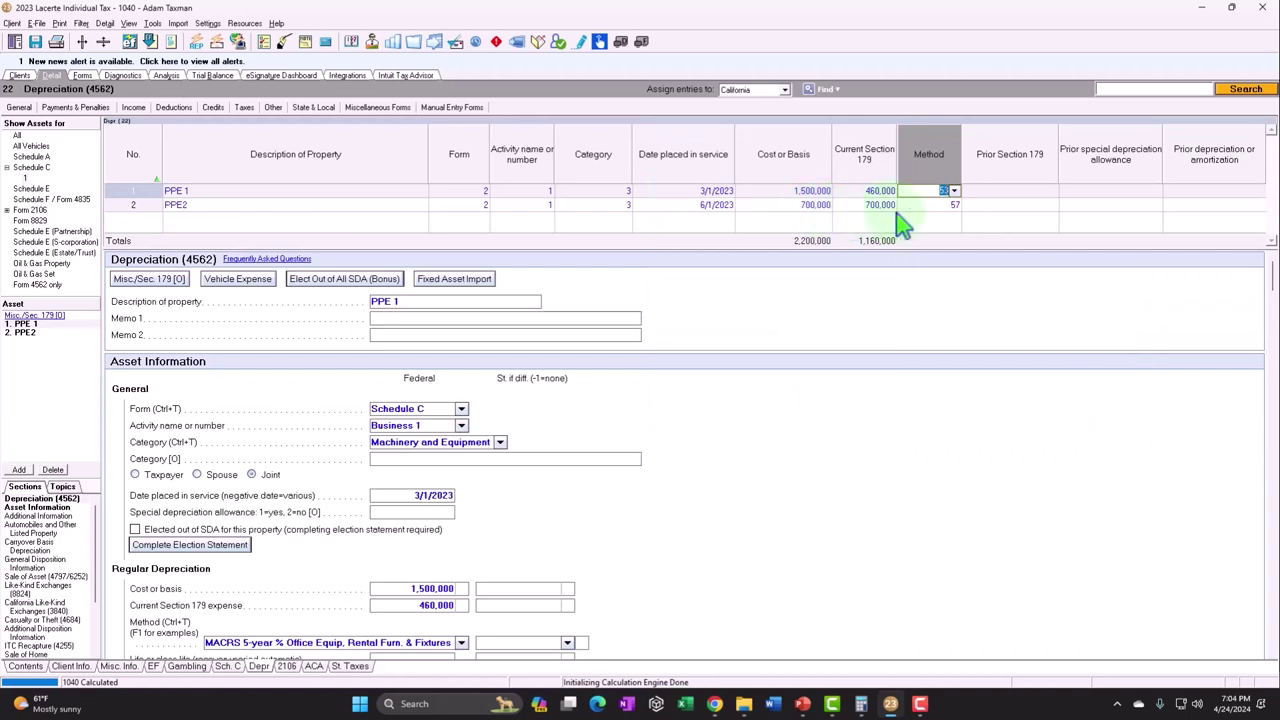
Review the depreciation method choices for PPE2 and PPE 1, and examine the regular 2023 federal depreciation schedule
{"action": "left_click", "coordinate": [940, 205]}
{"action": "left_click", "coordinate": [954, 205]}
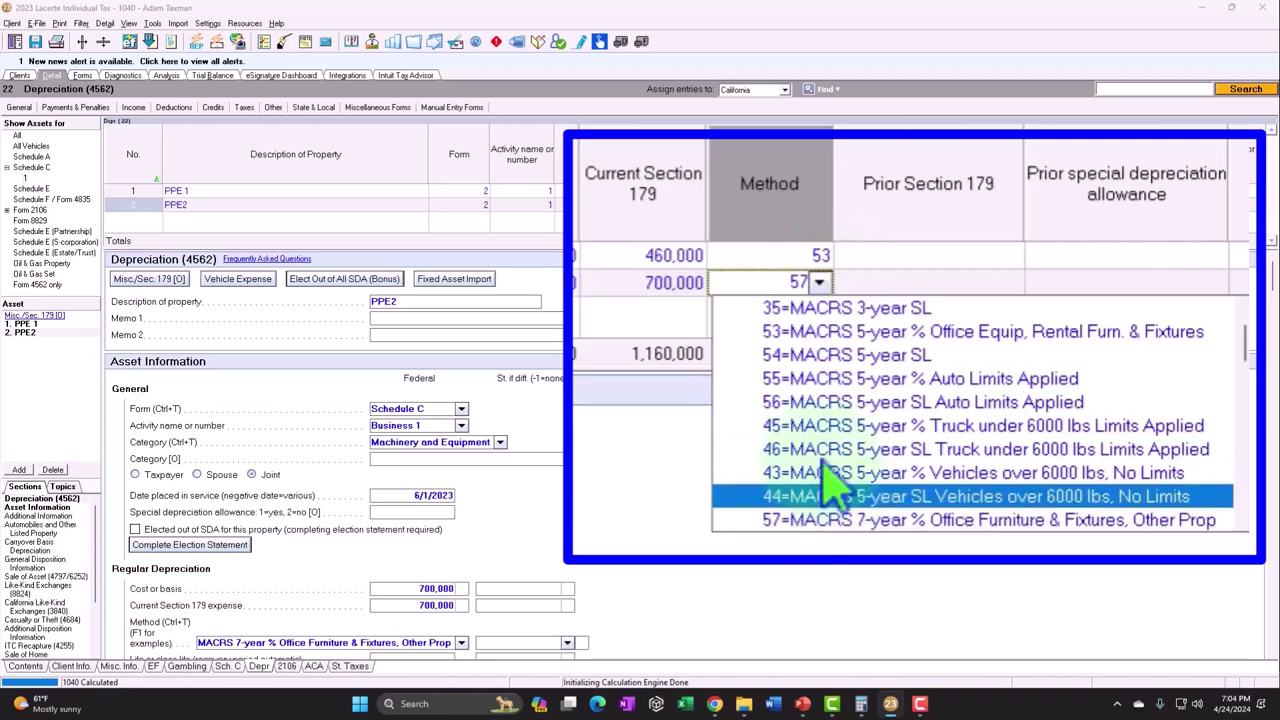
{"action": "left_click", "coordinate": [632, 255]}
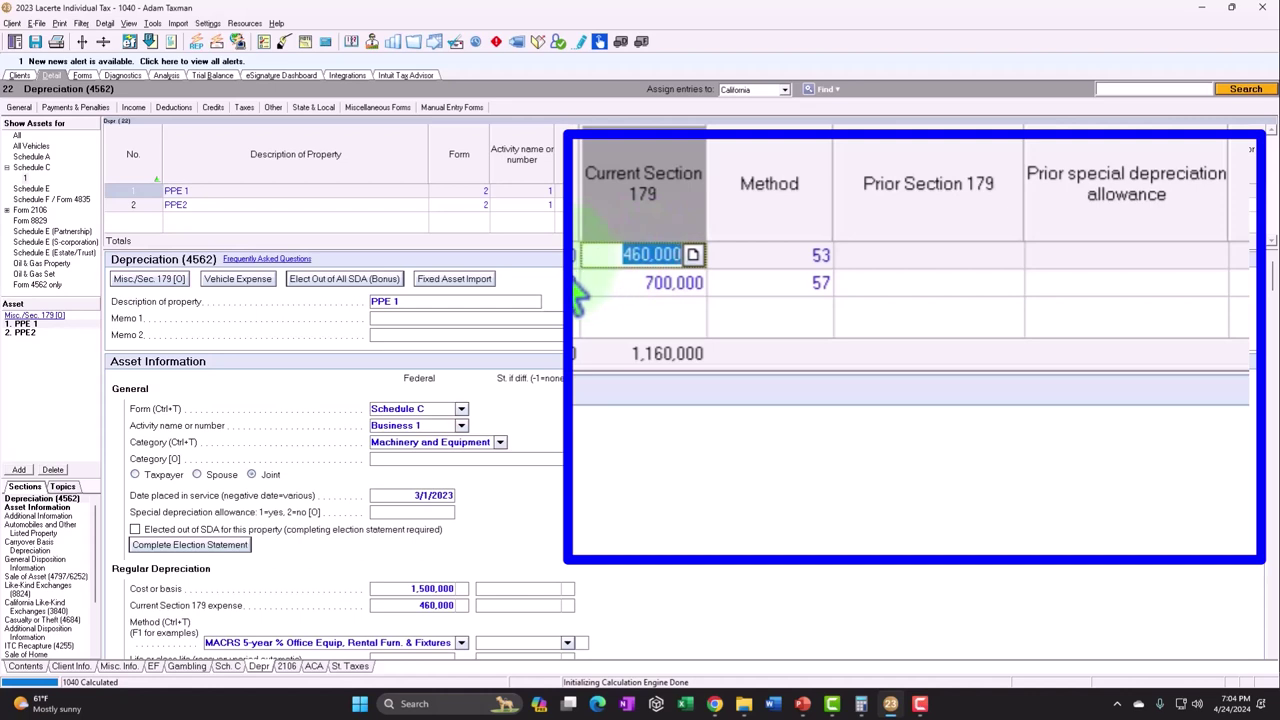
{"action": "left_click", "coordinate": [950, 193]}
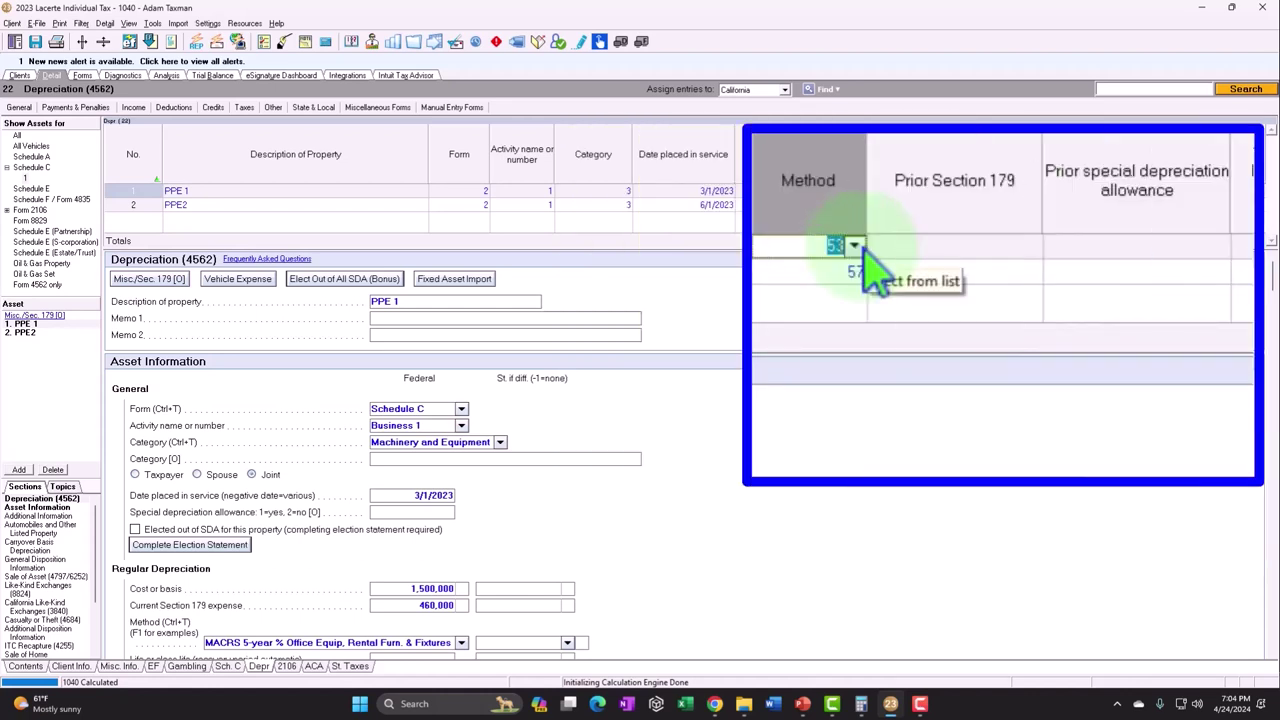
{"action": "left_click", "coordinate": [855, 248]}
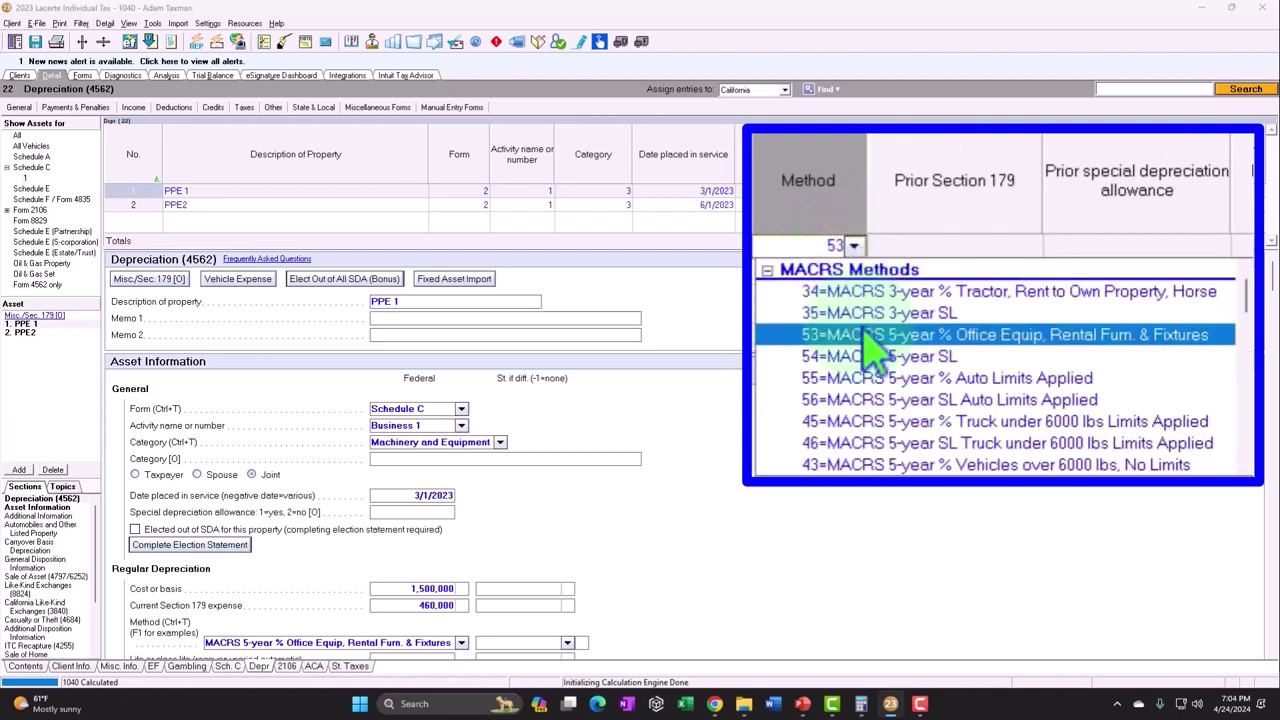
{"action": "left_click", "coordinate": [825, 246]}
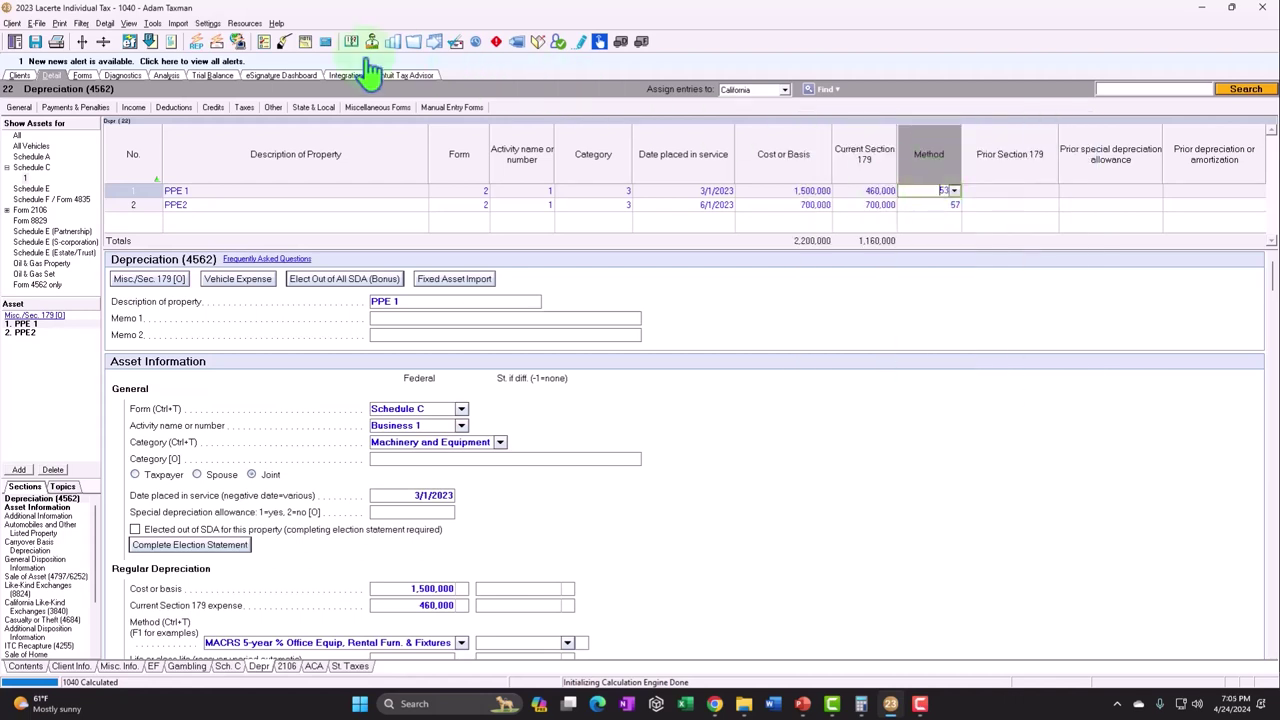
{"action": "left_click", "coordinate": [82, 75]}
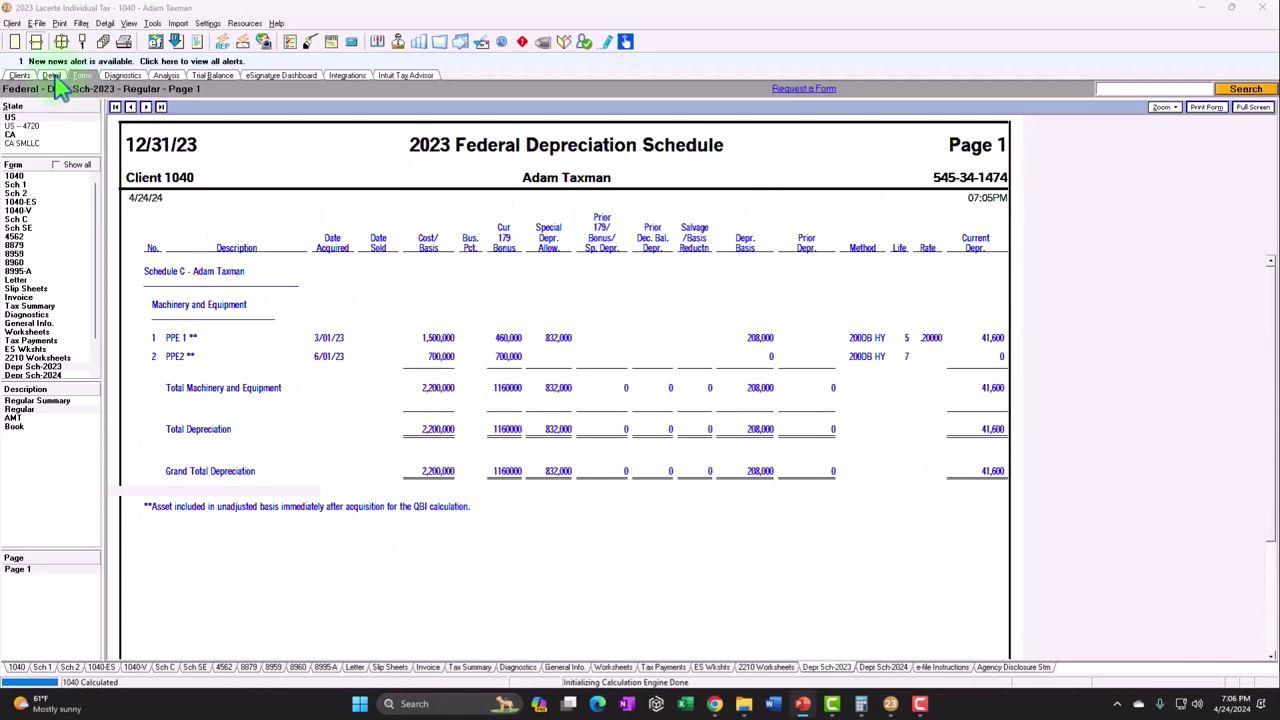
Return to the depreciation input and delete the PPE2 asset, confirming the deletion
{"action": "left_click", "coordinate": [54, 77]}
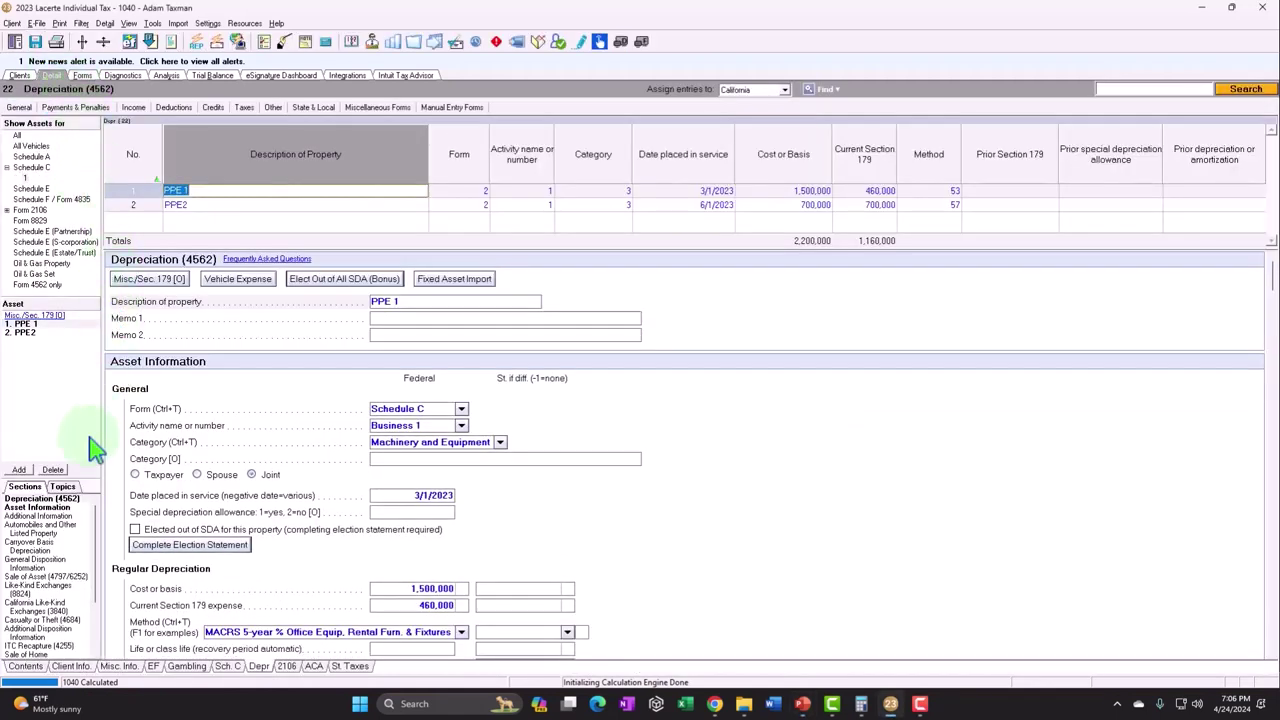
{"action": "left_click", "coordinate": [165, 204]}
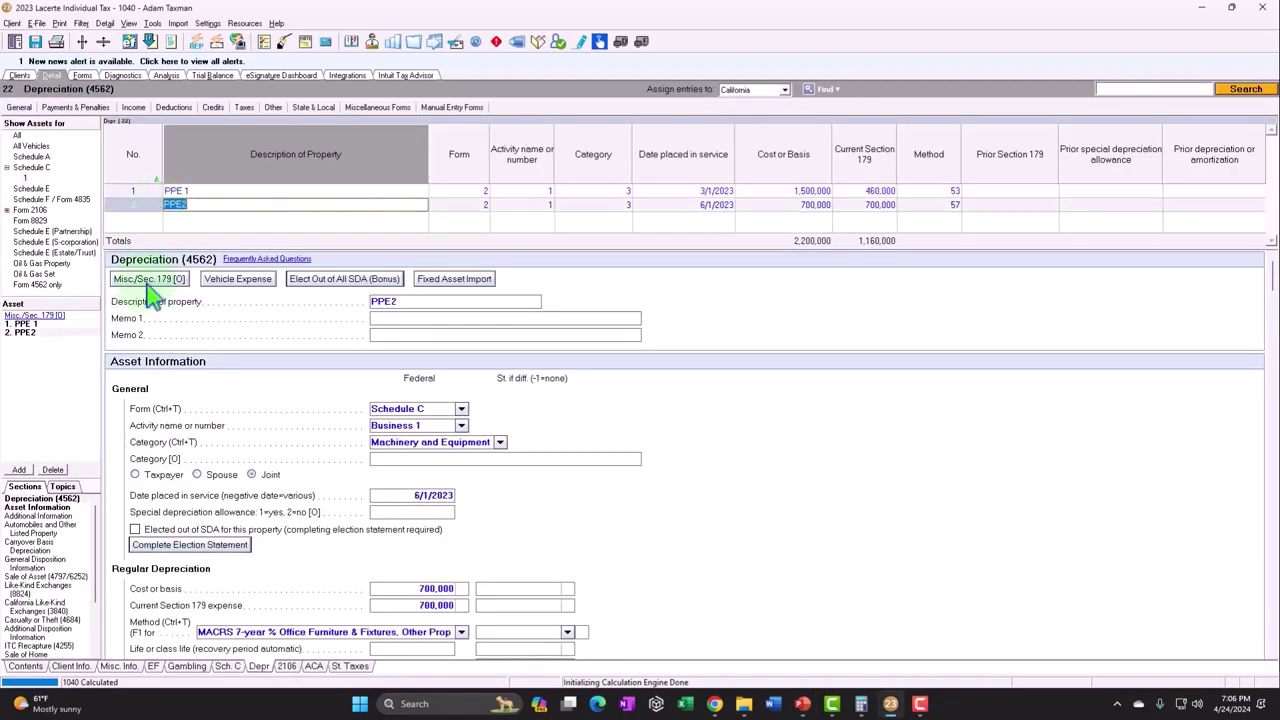
{"action": "left_click", "coordinate": [33, 466]}
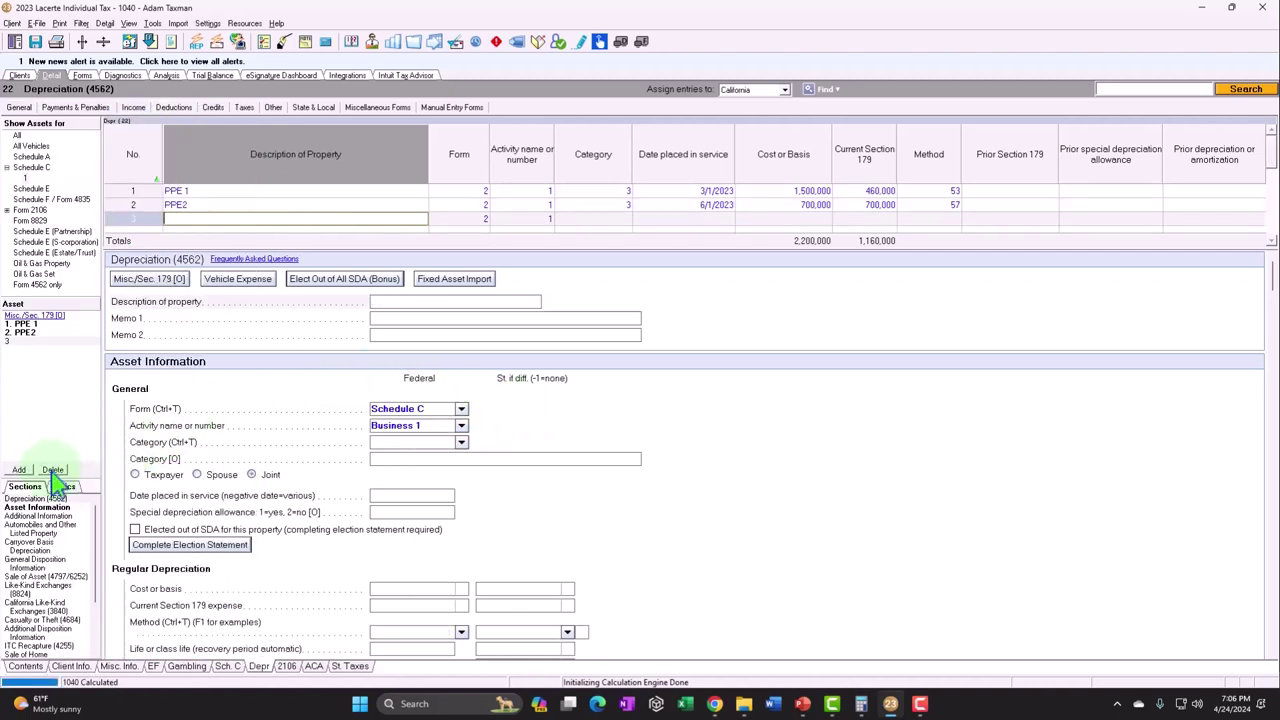
{"action": "left_click", "coordinate": [138, 205]}
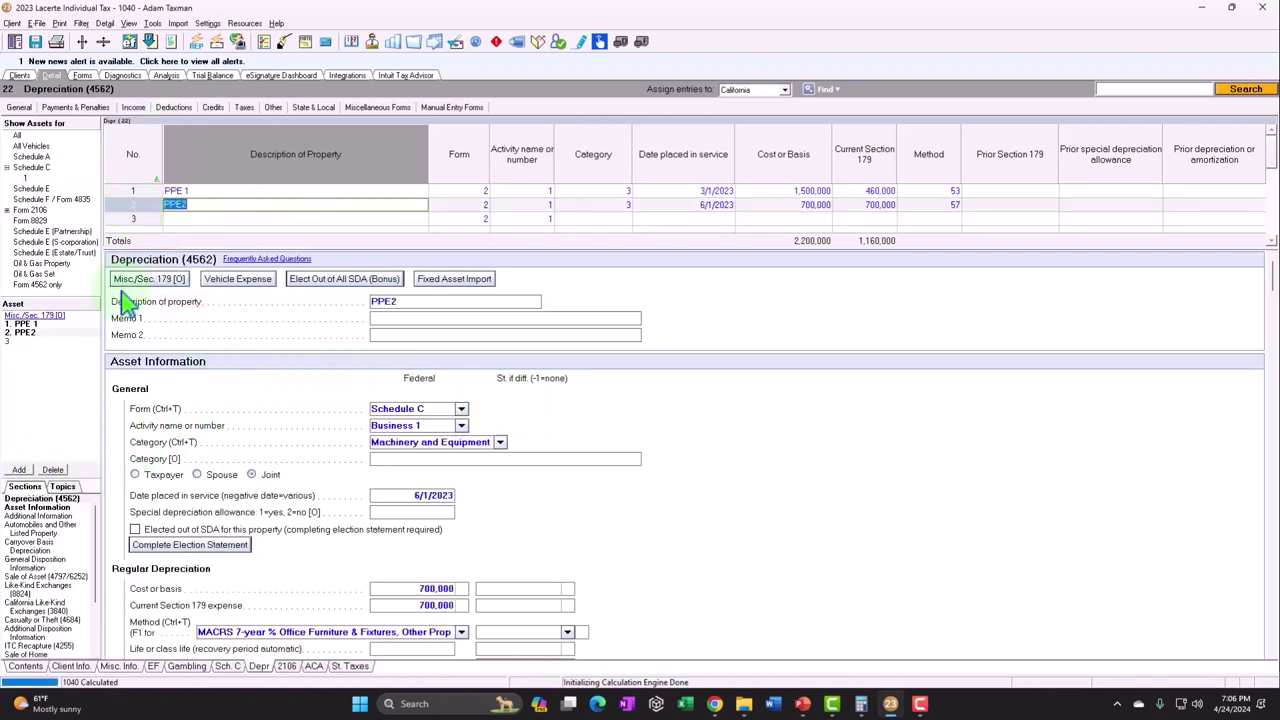
{"action": "left_click", "coordinate": [55, 470]}
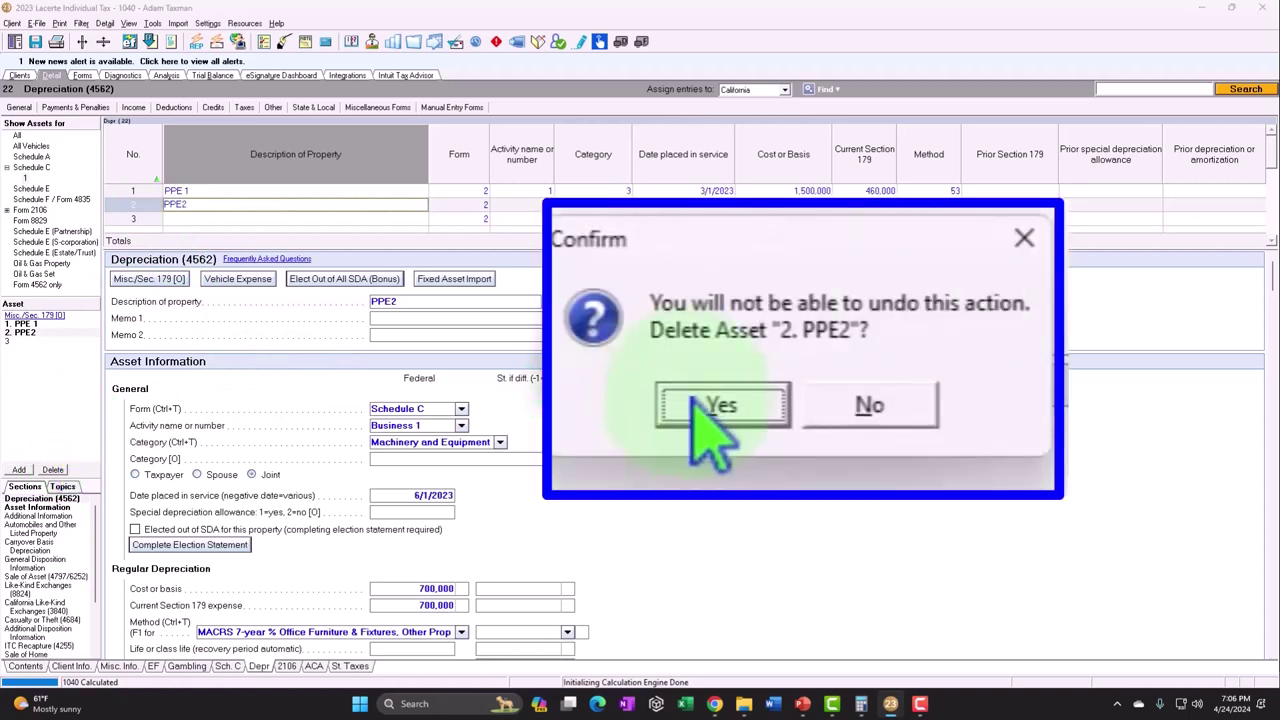
{"action": "left_click", "coordinate": [700, 403]}
Set PPE 1's current Section 179 expense to 1,500,000 and view the regular 2023 federal depreciation schedule
{"action": "left_click", "coordinate": [806, 192]}
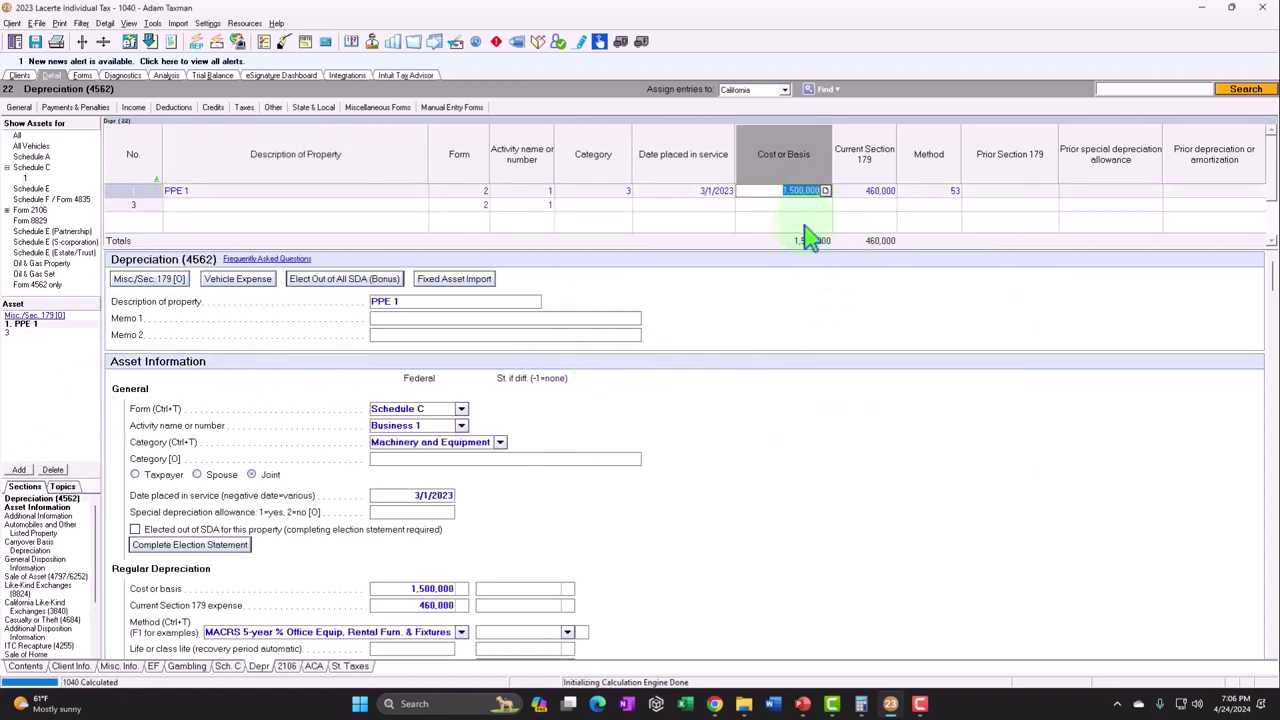
{"action": "left_click", "coordinate": [858, 196]}
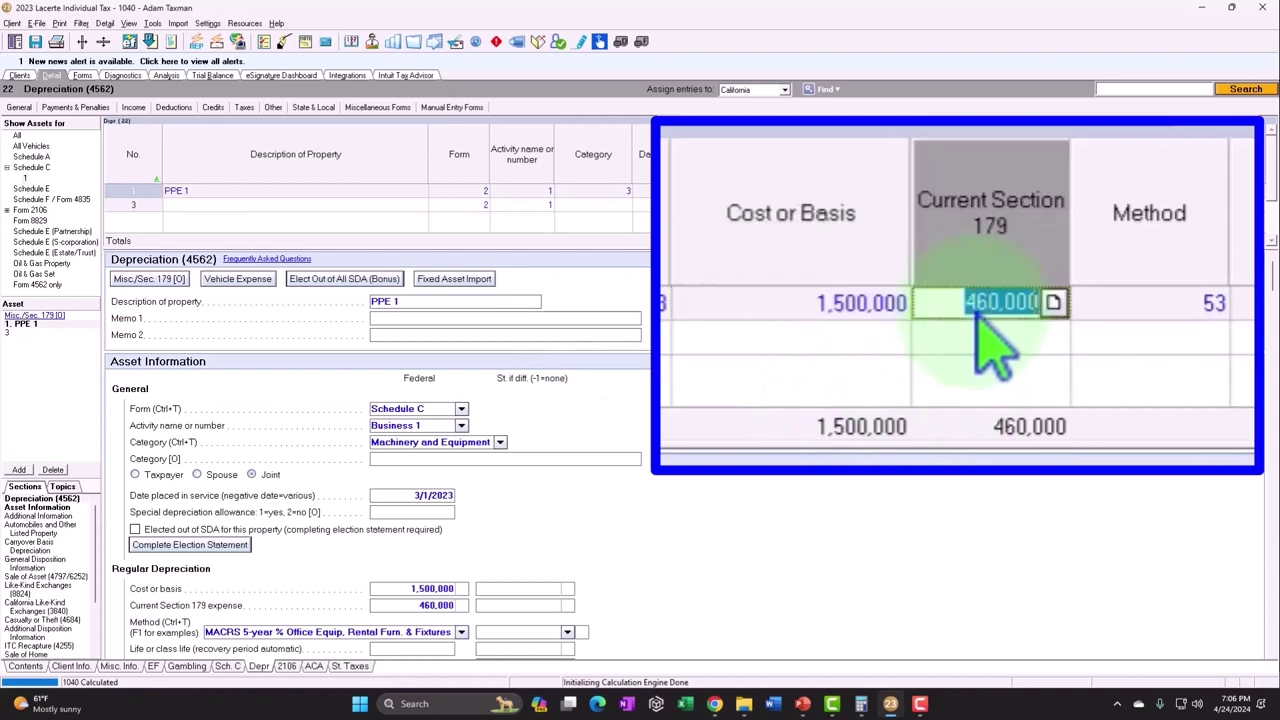
{"action": "type", "text": "1"}
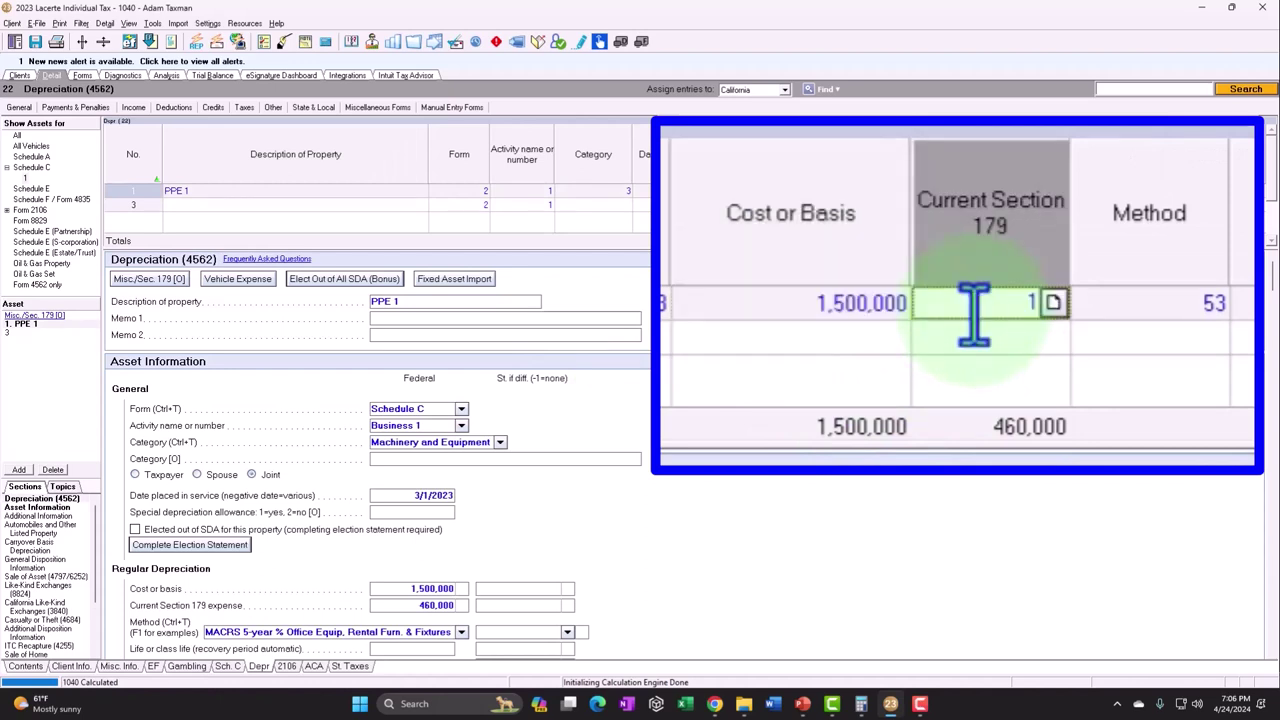
{"action": "type", "text": ",500,0000"}
{"action": "key", "text": "Tab"}
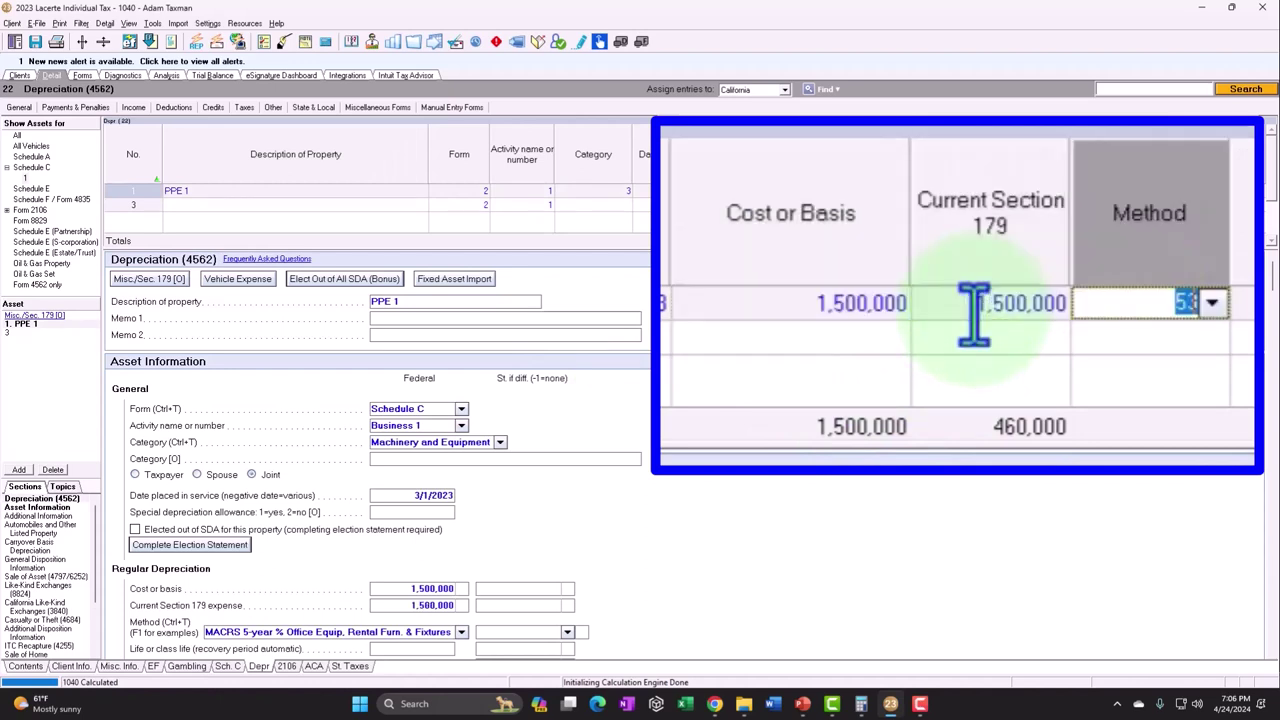
{"action": "left_click", "coordinate": [84, 76]}
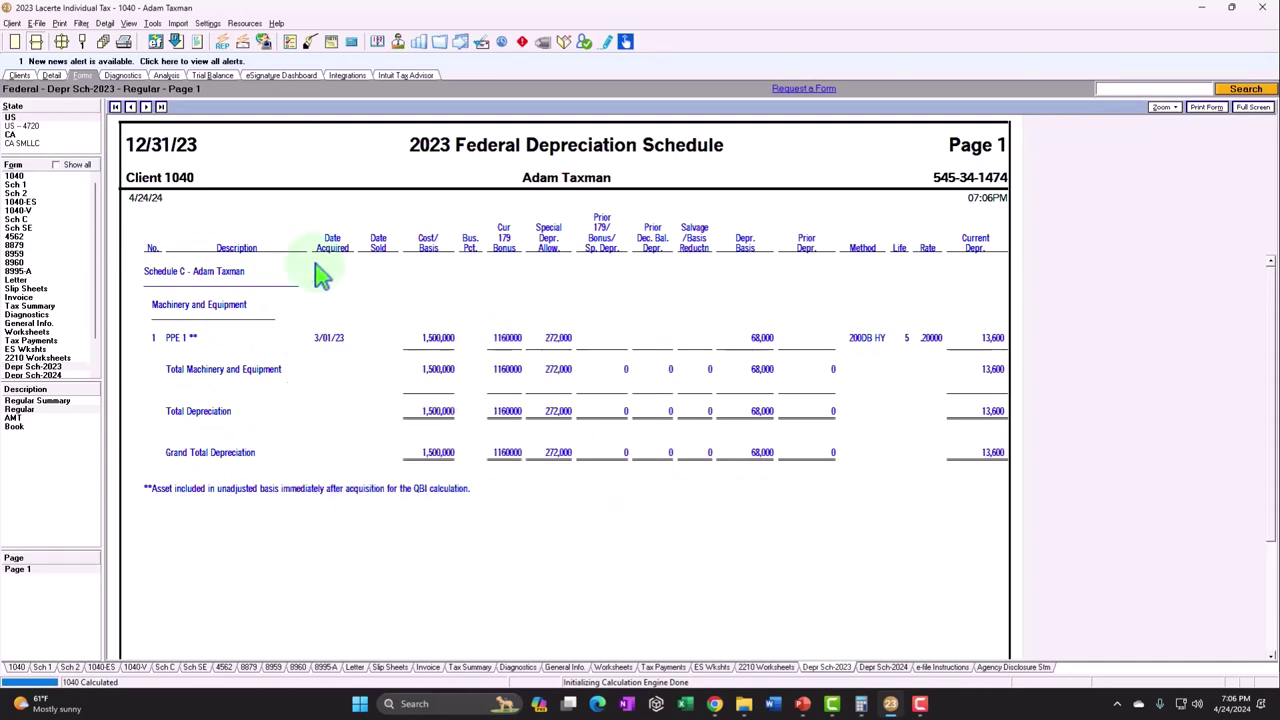
Set both PPE 1's cost or basis and its current Section 179 expense to 3,000,000, and view the regular 2023 federal depreciation schedule
{"action": "left_click", "coordinate": [51, 76]}
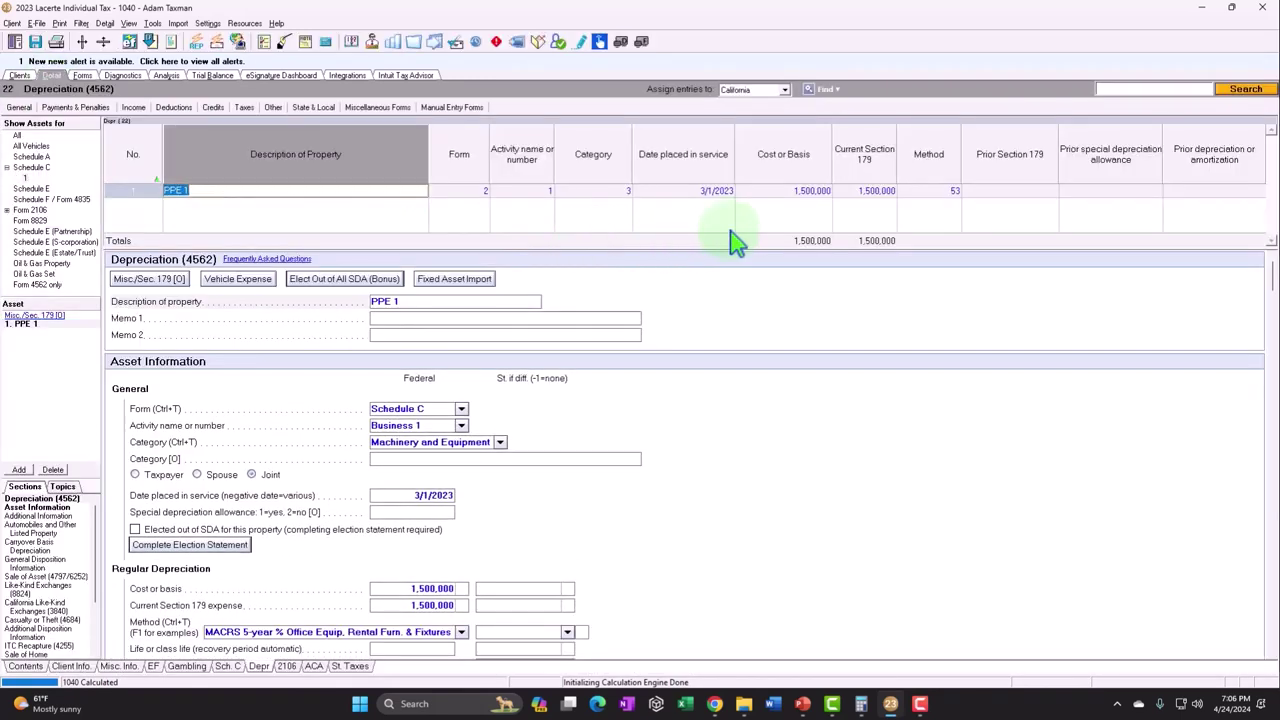
{"action": "left_click", "coordinate": [790, 190]}
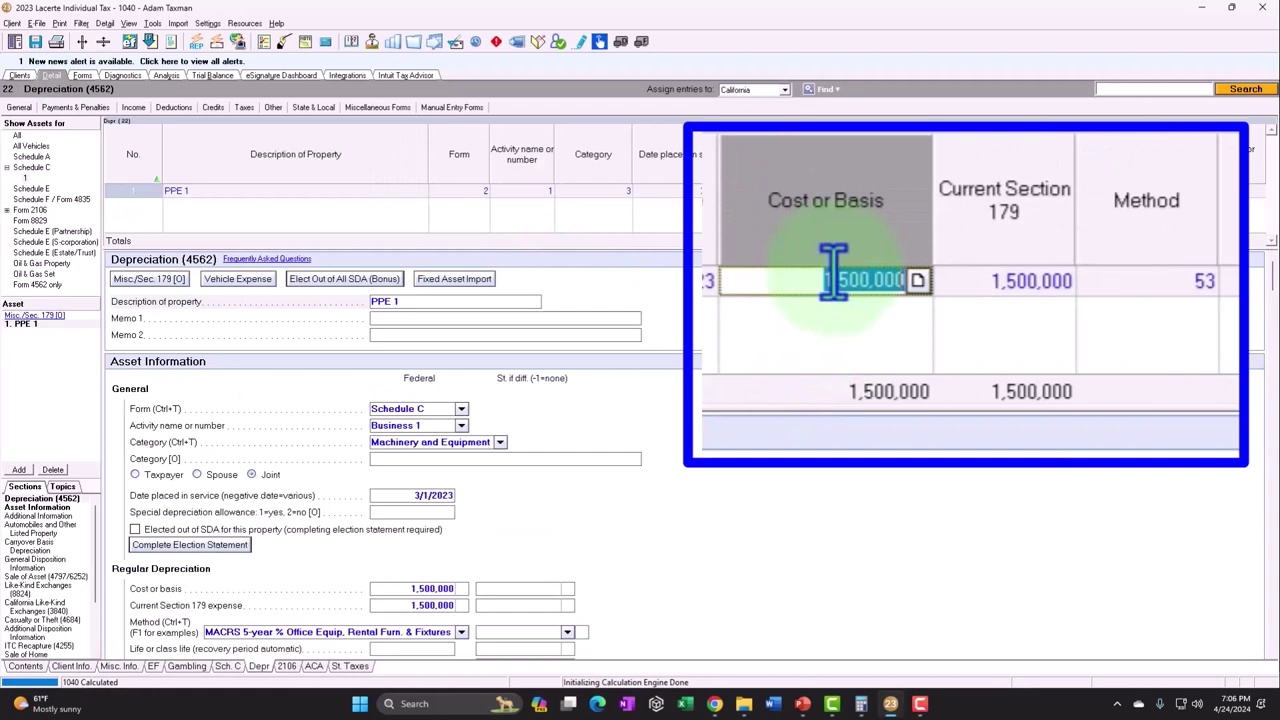
{"action": "key", "text": "BackSpace"}
{"action": "type", "text": "3,000,00"}
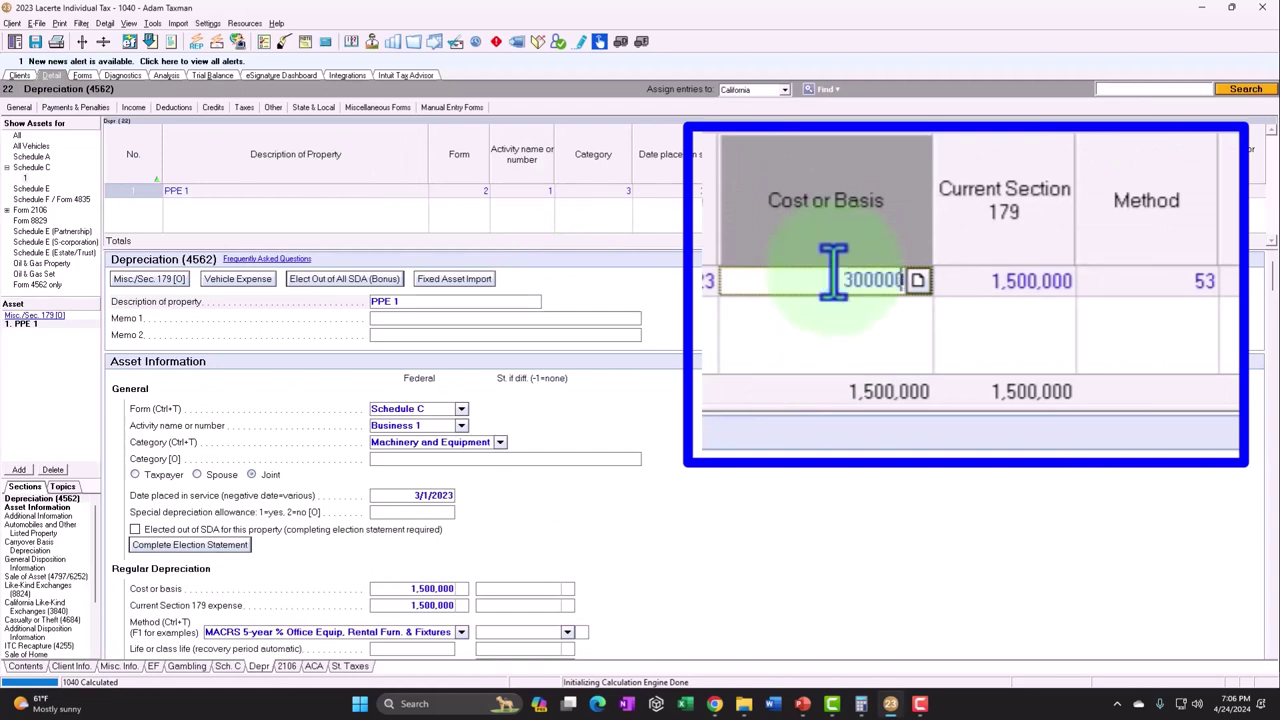
{"action": "type", "text": "0"}
{"action": "key", "text": "Tab"}
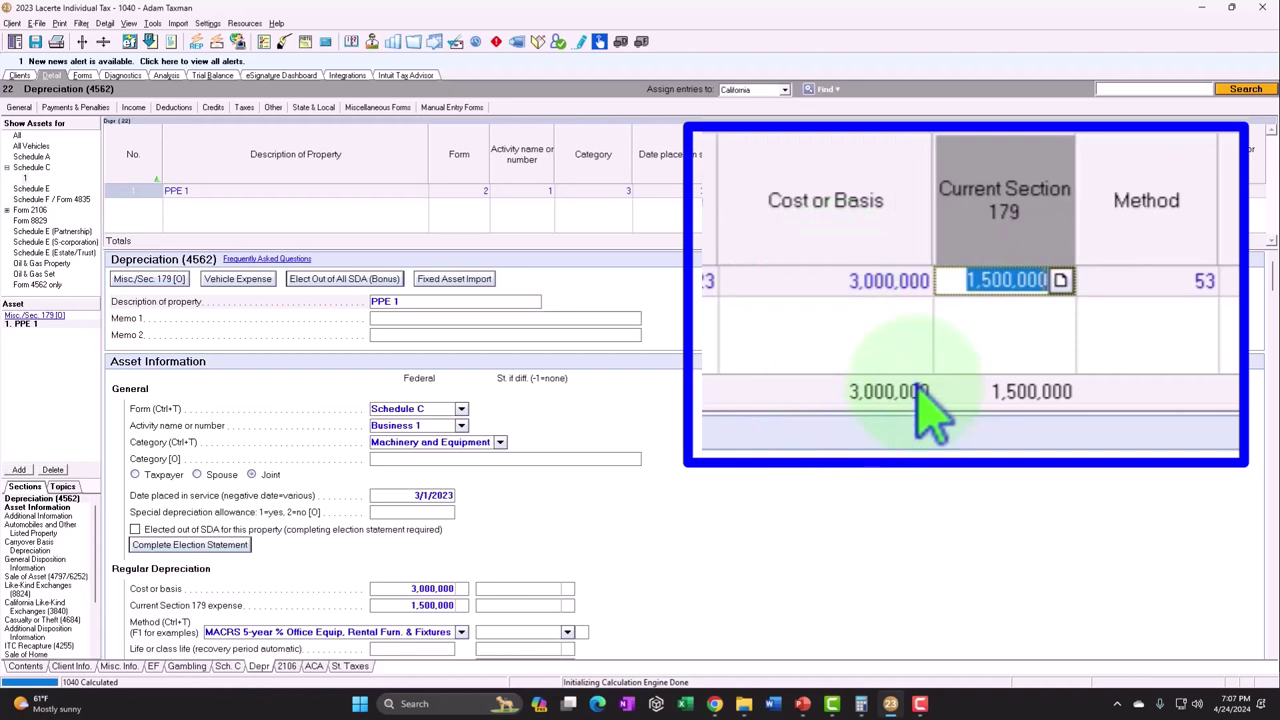
{"action": "key", "text": "BackSpace"}
{"action": "type", "text": "3000000"}
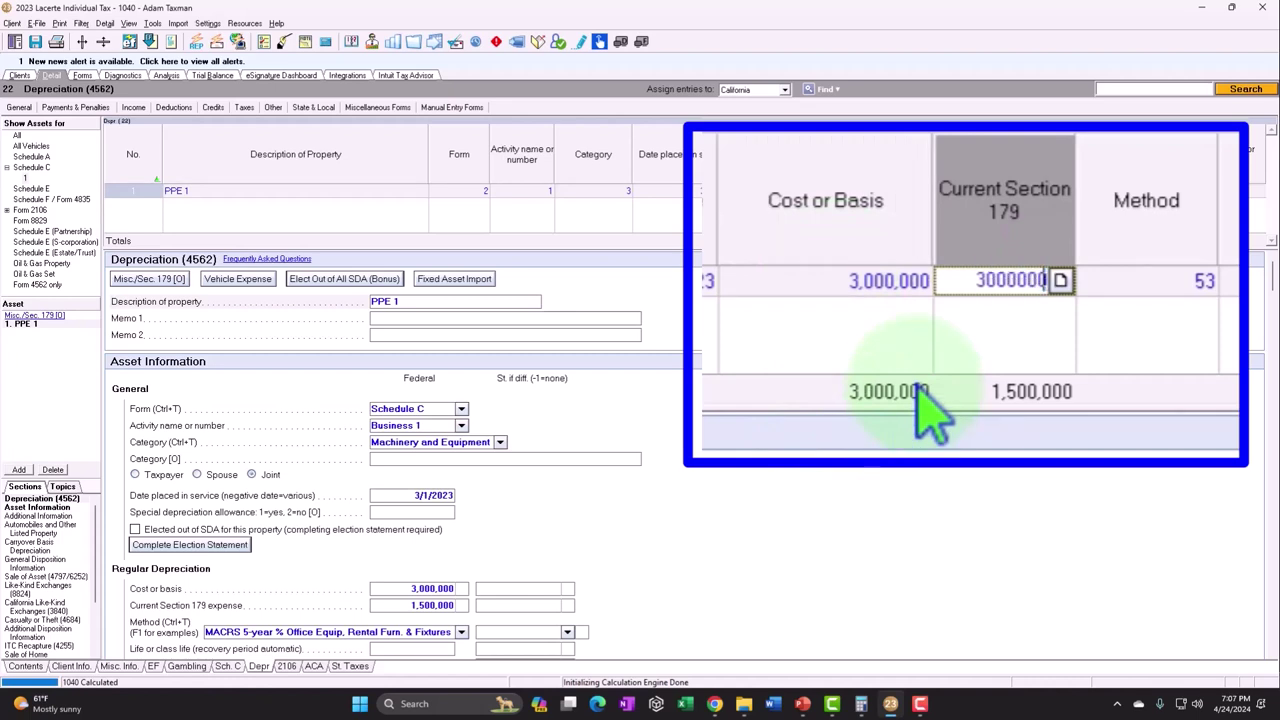
{"action": "key", "text": "Tab"}
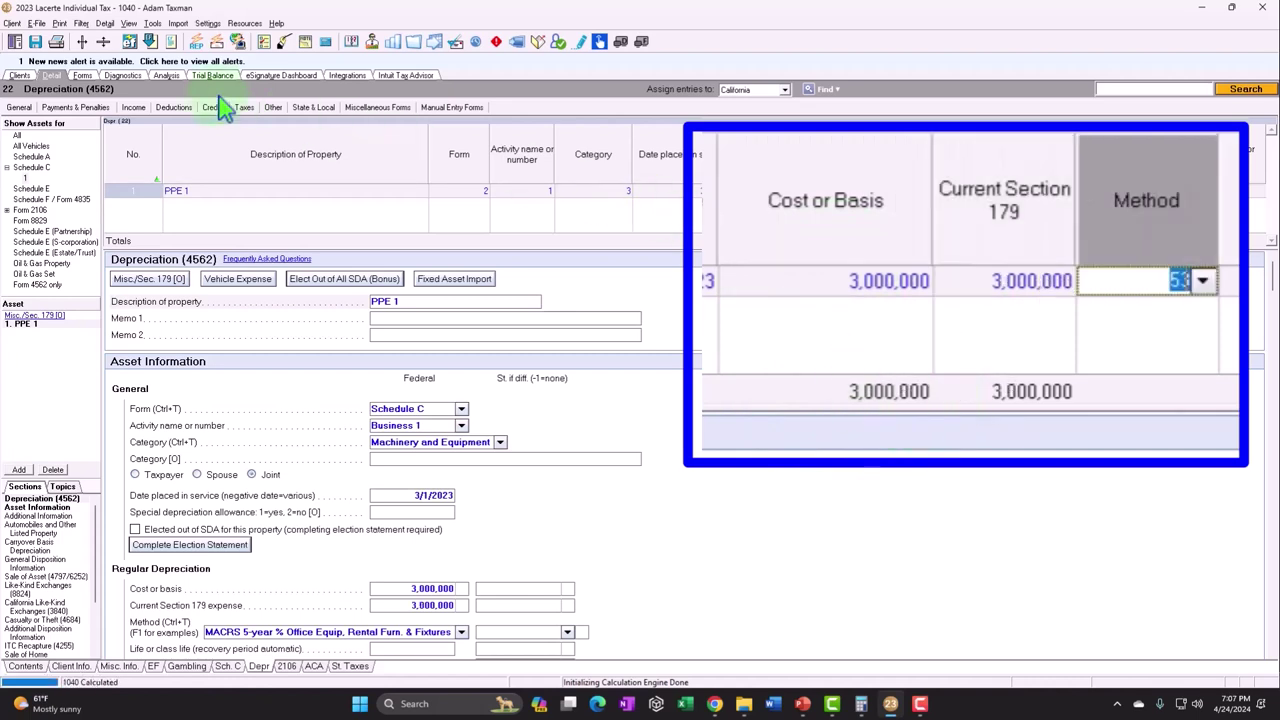
{"action": "left_click", "coordinate": [82, 75]}
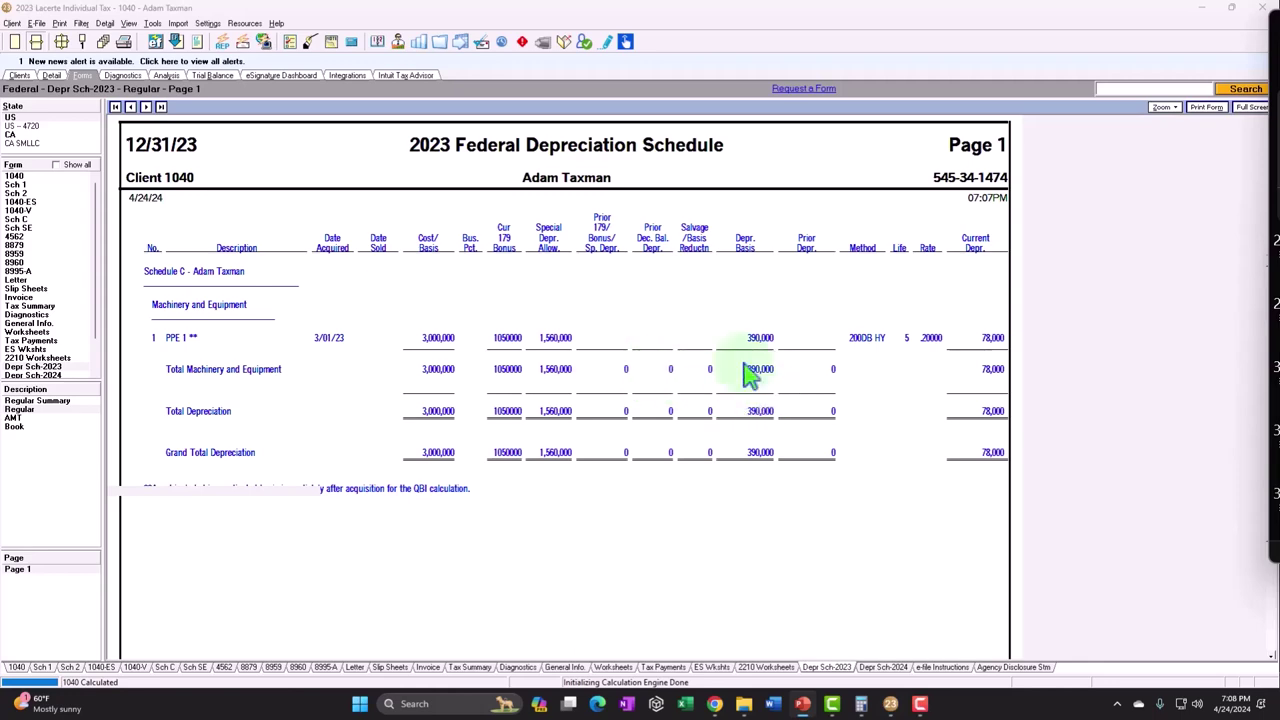
Return to the depreciation input and set both PPE 1's cost or basis and its current Section 179 expense to 100,000
{"action": "left_click", "coordinate": [51, 75]}
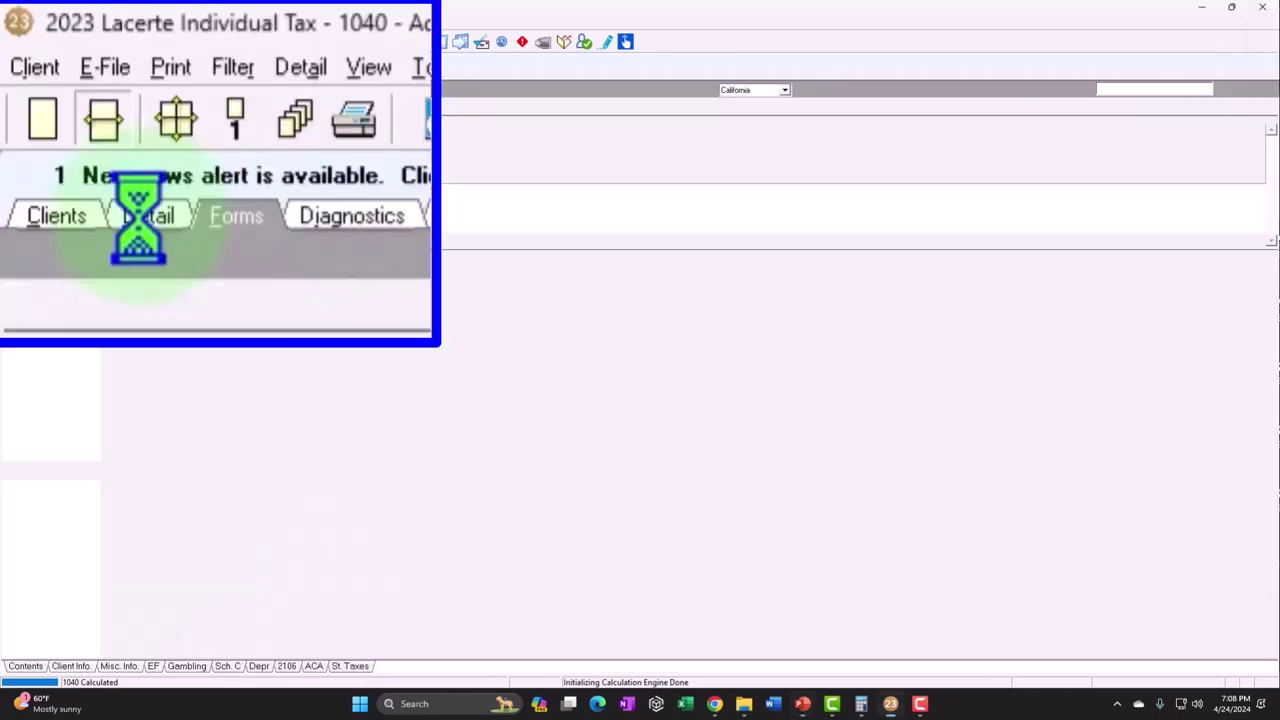
{"action": "left_click", "coordinate": [815, 195]}
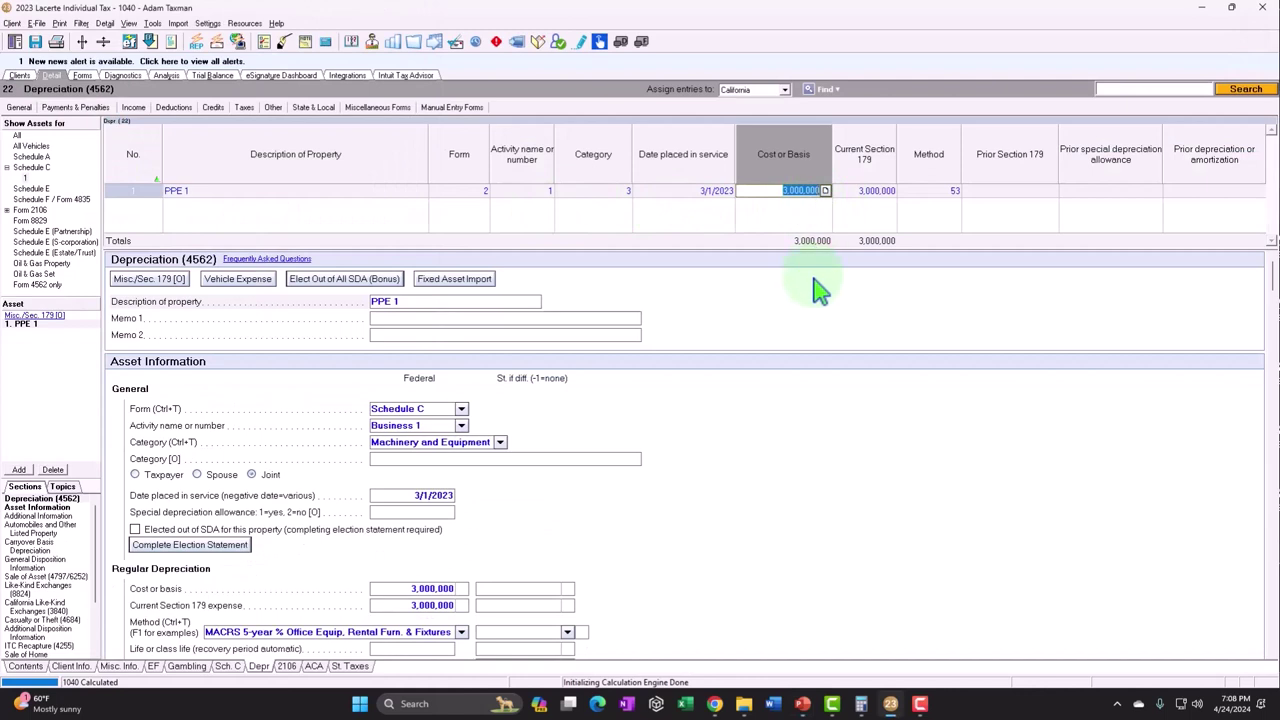
{"action": "type", "text": "100000"}
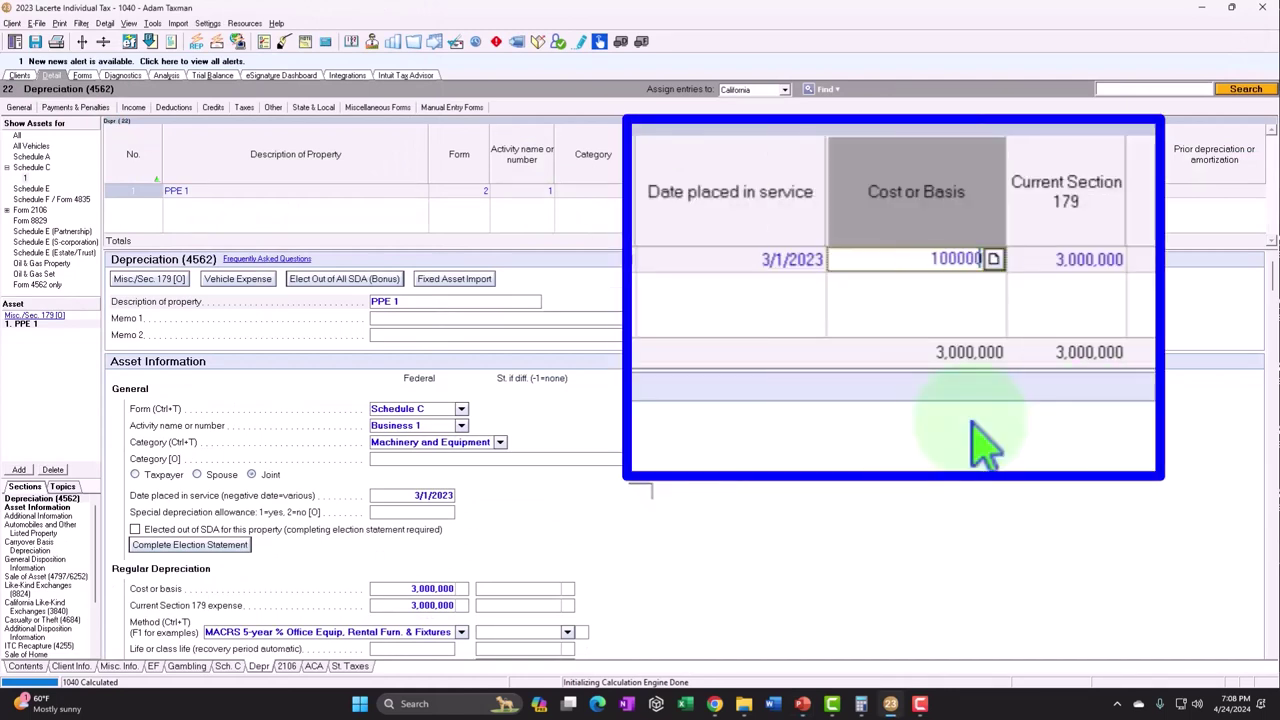
{"action": "key", "text": "Tab"}
{"action": "type", "text": "100000"}
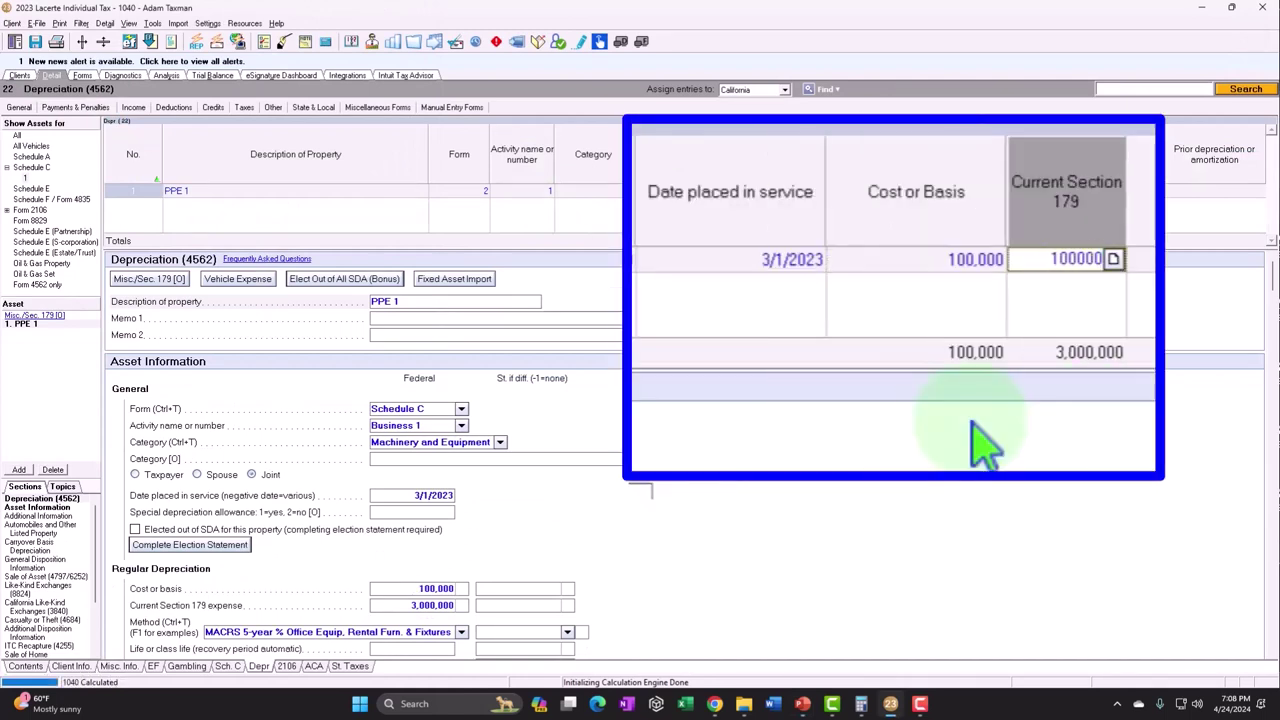
{"action": "key", "text": "Tab"}
Set PPE 1's depreciation method to 43, MACRS 5-year % Vehicles over 6000 lbs, No Limits
{"action": "left_click", "coordinate": [955, 191]}
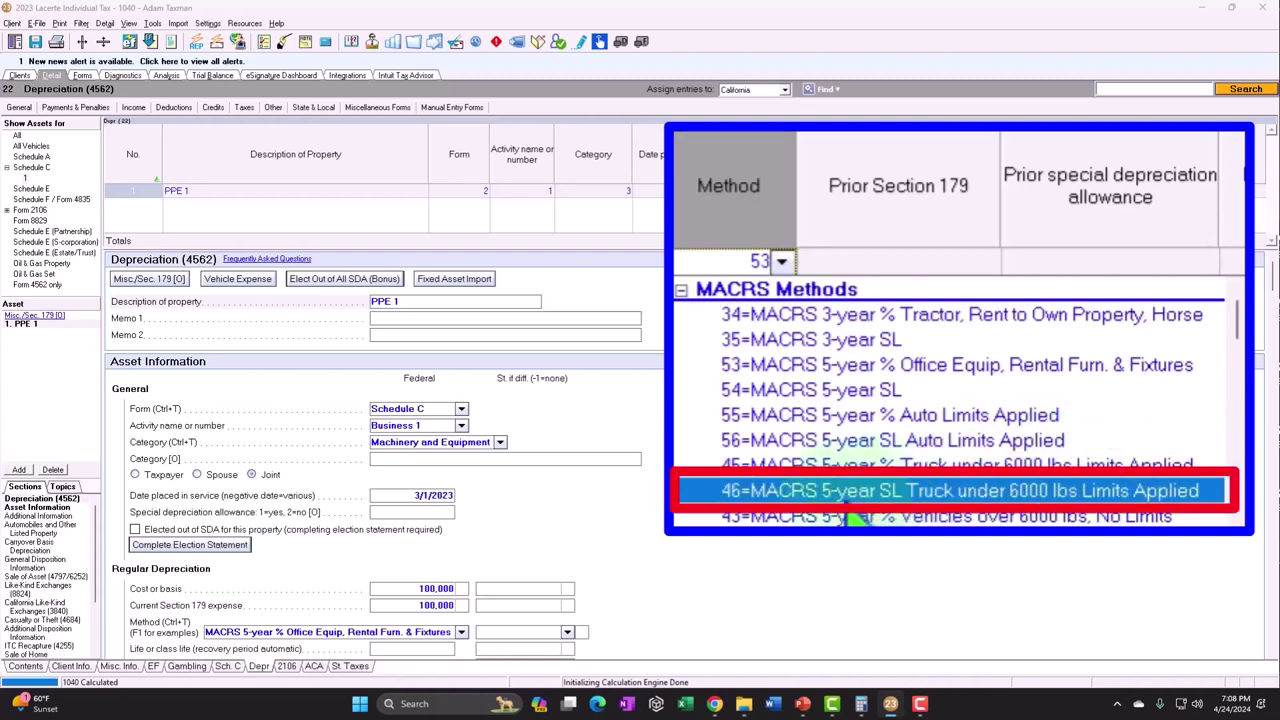
{"action": "scroll", "coordinate": [840, 490], "scroll_direction": "down", "scroll_amount": 1}
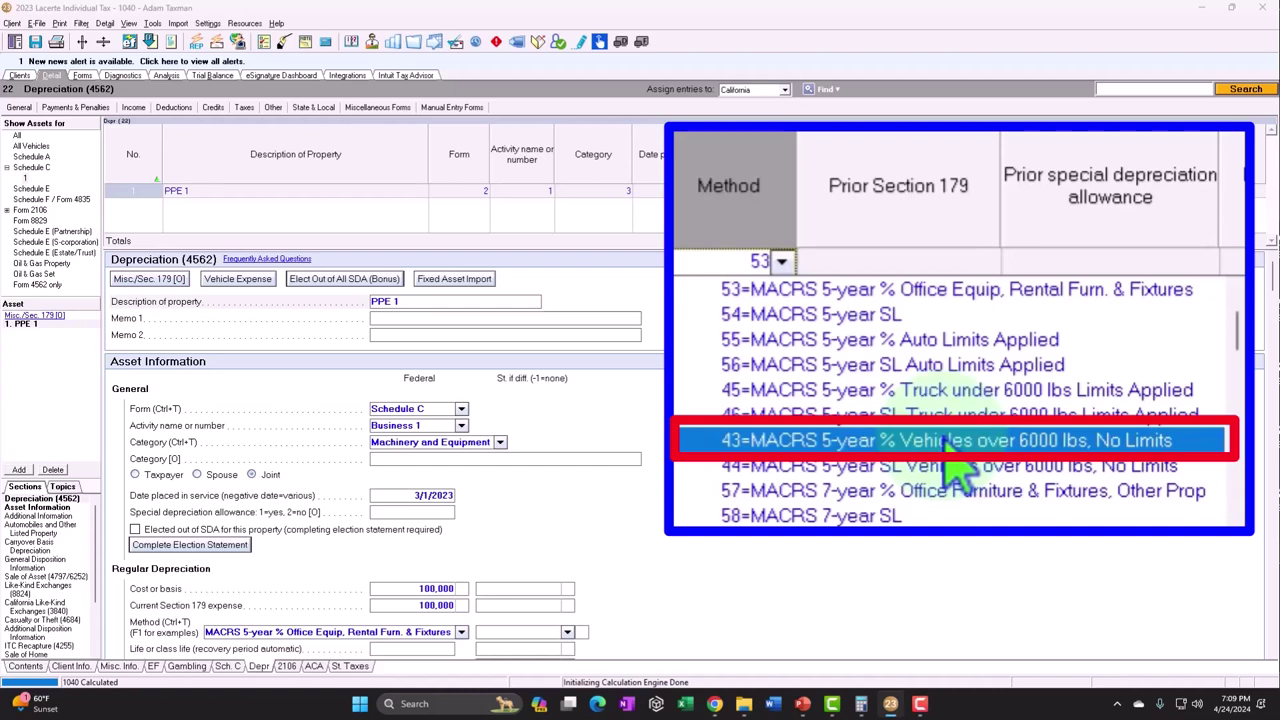
{"action": "left_click", "coordinate": [905, 445]}
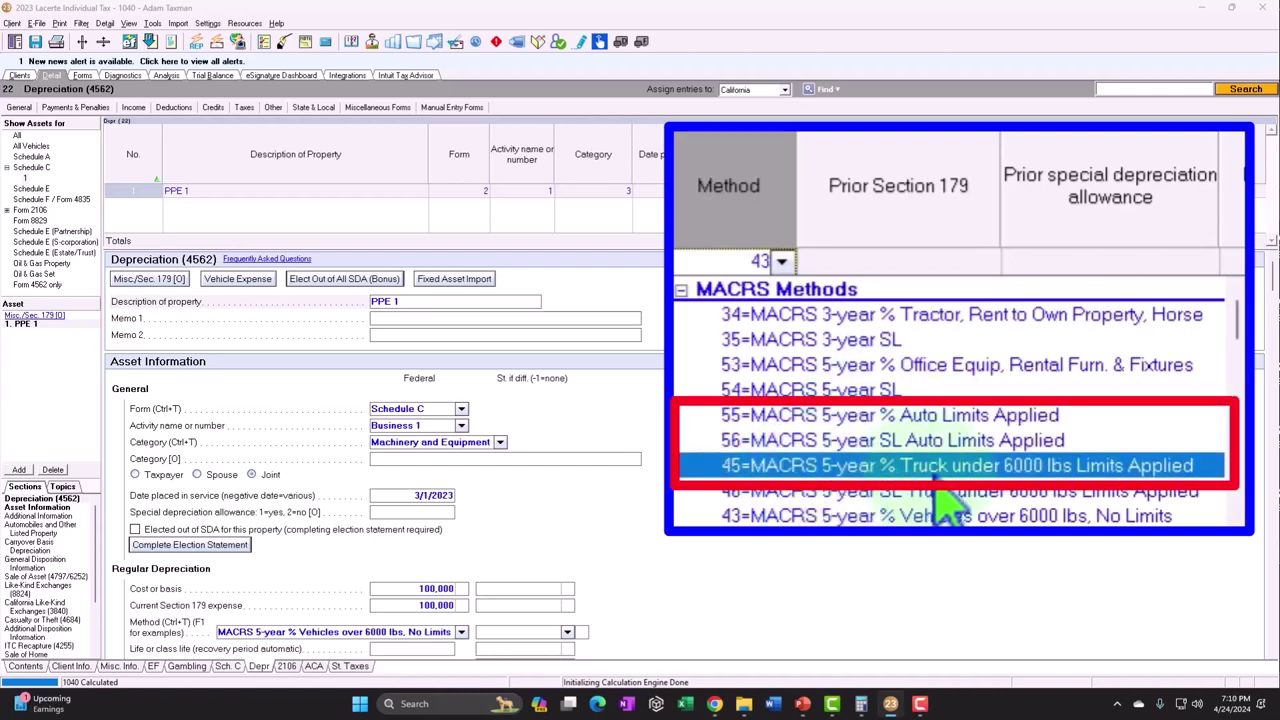
Set PPE 1's method to 45, MACRS 5-year % Truck under 6000 lbs Limits Applied, and view the 2023 regular and regular summary depreciation schedules
{"action": "left_click", "coordinate": [1023, 466]}
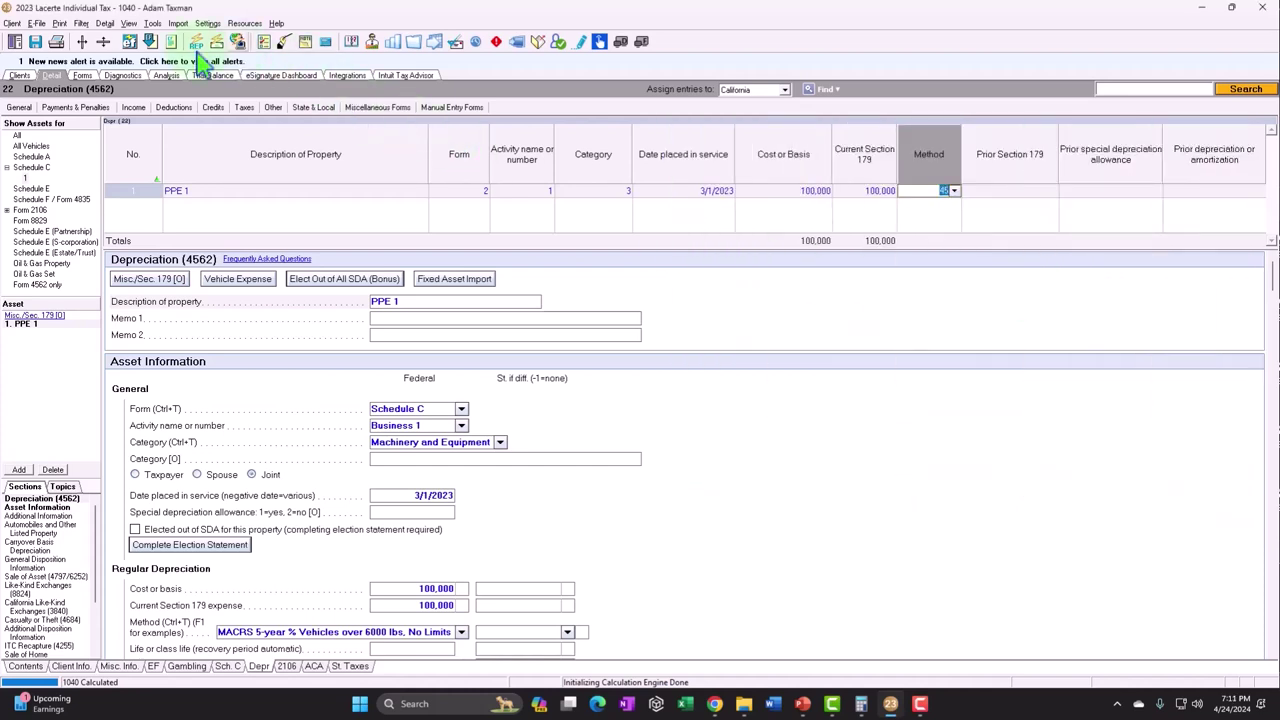
{"action": "left_click", "coordinate": [82, 75]}
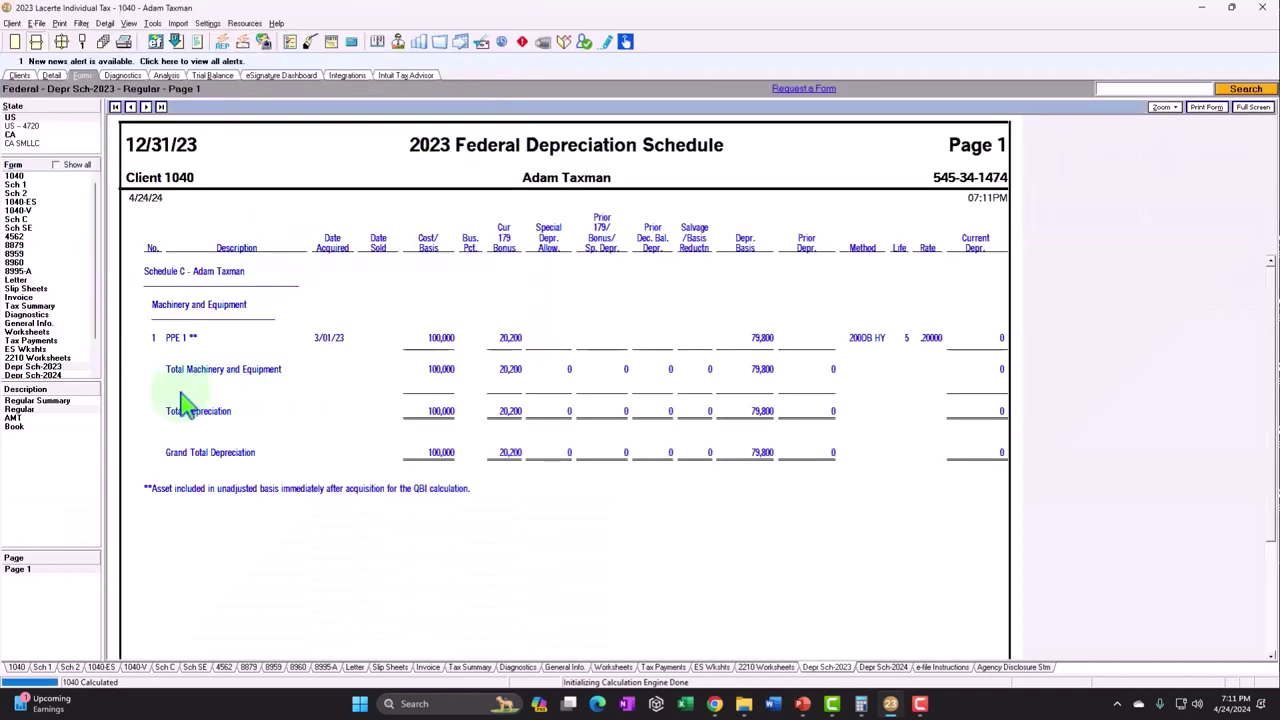
{"action": "left_click", "coordinate": [55, 401]}
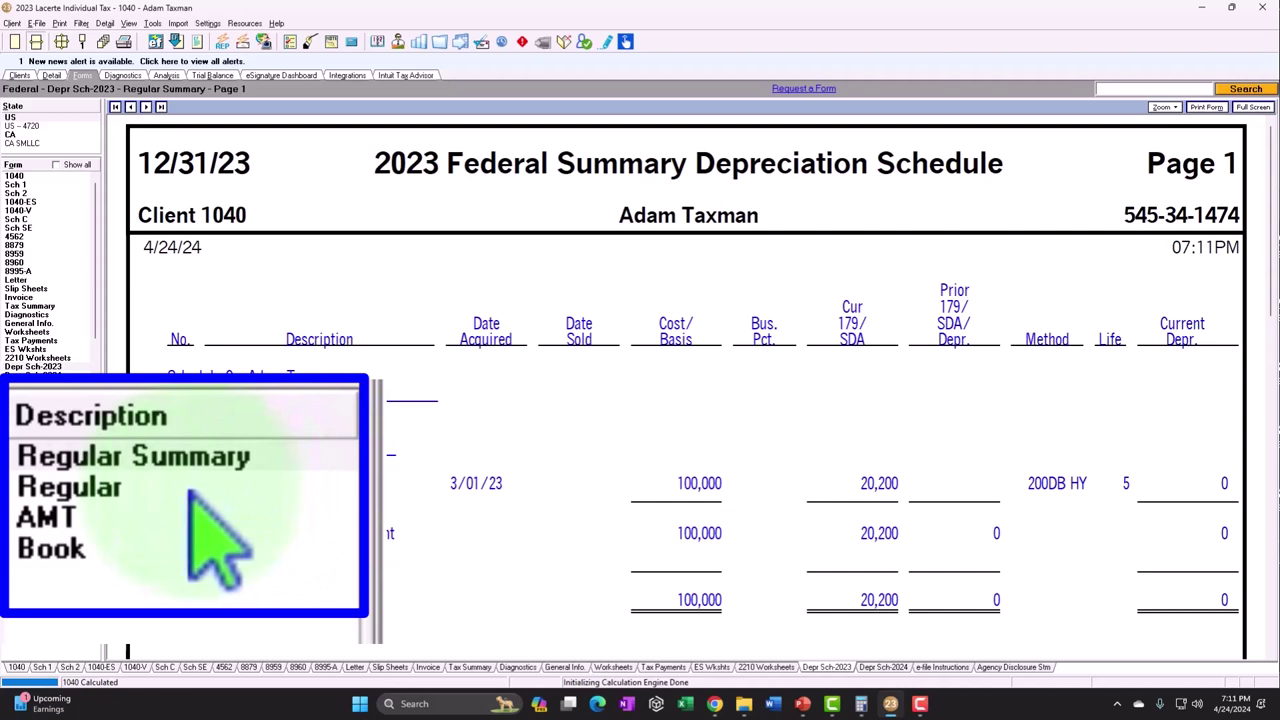
{"action": "left_click", "coordinate": [200, 495]}
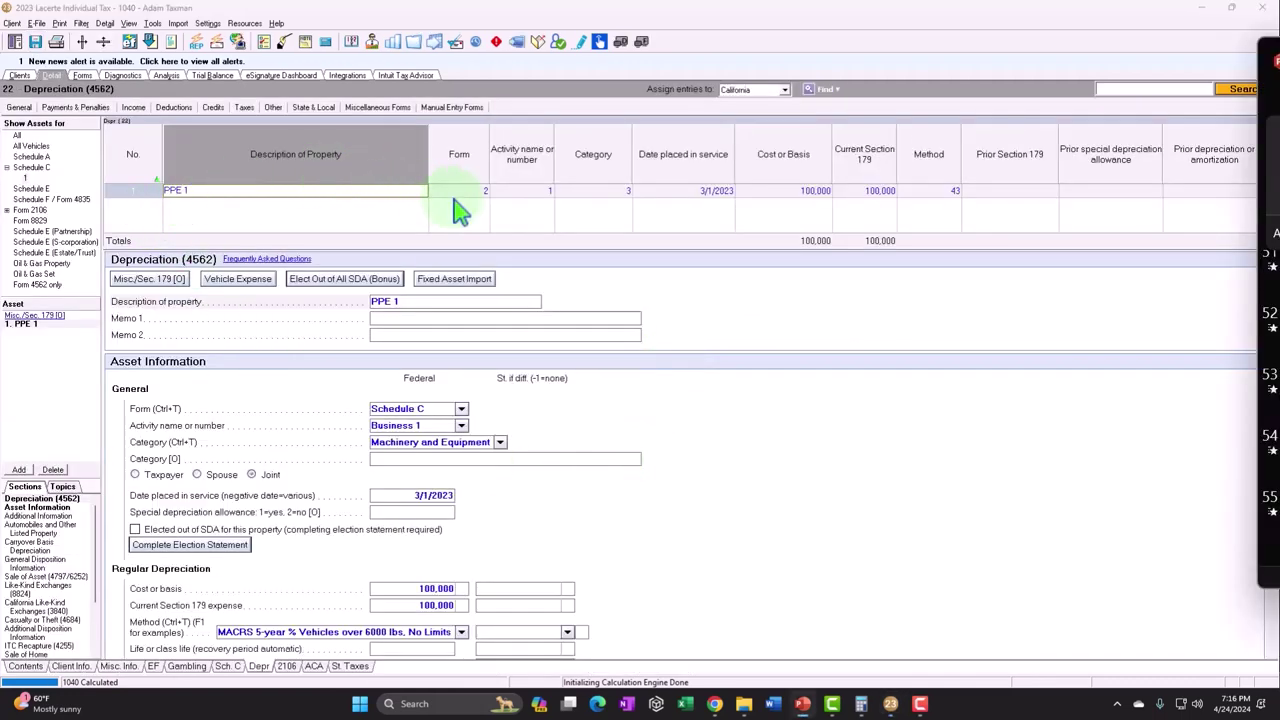
Set PPE 1's depreciation method to 54, MACRS 5-year SL, in the depreciation input
{"action": "left_click", "coordinate": [937, 193]}
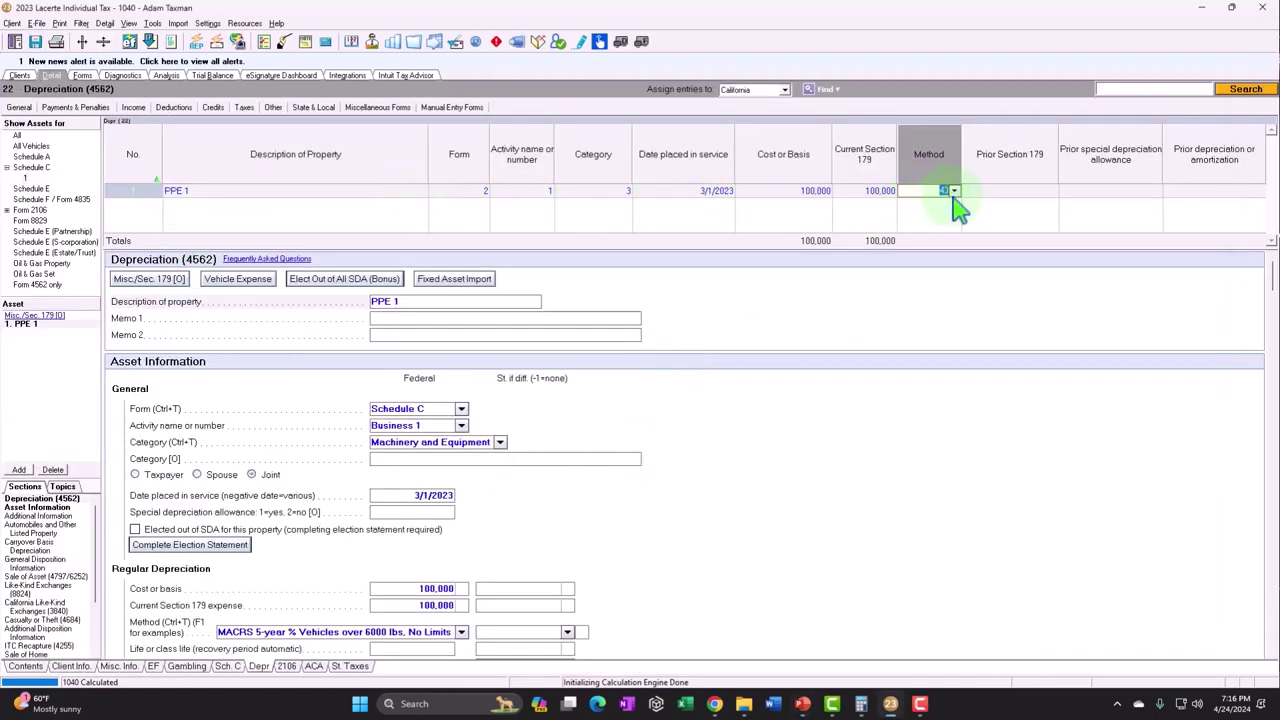
{"action": "left_click", "coordinate": [954, 192]}
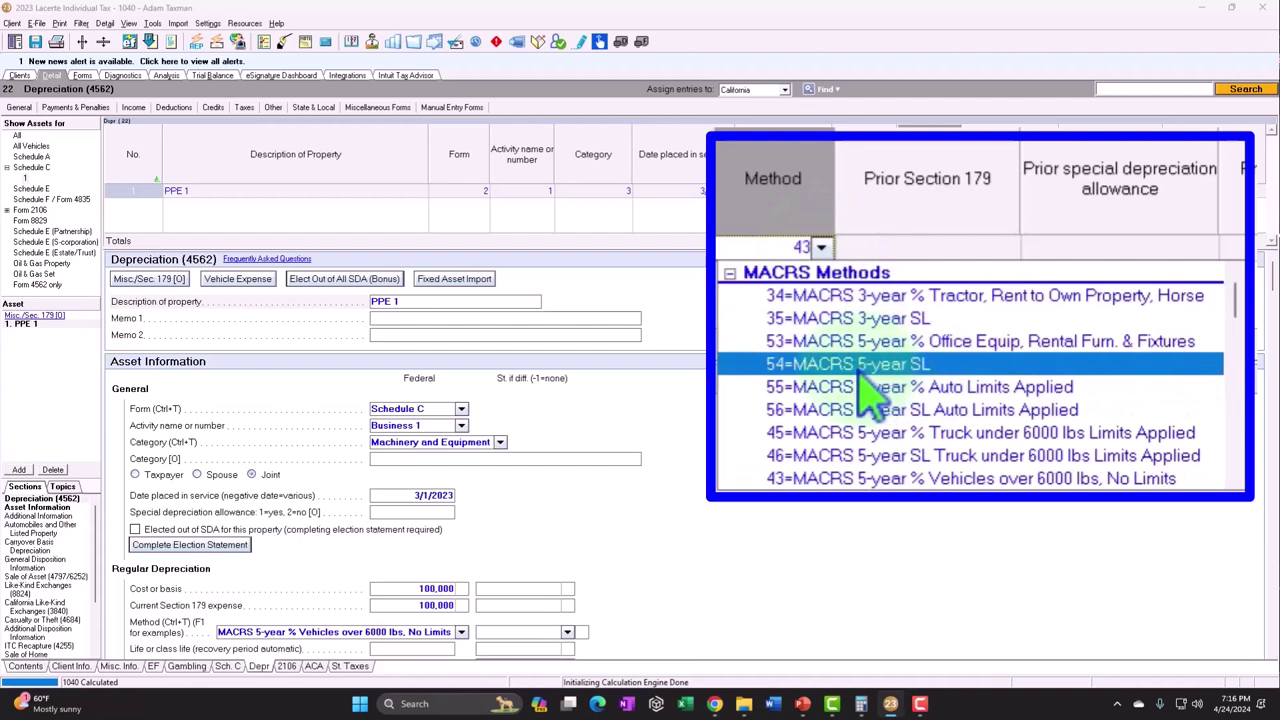
{"action": "left_click", "coordinate": [902, 370]}
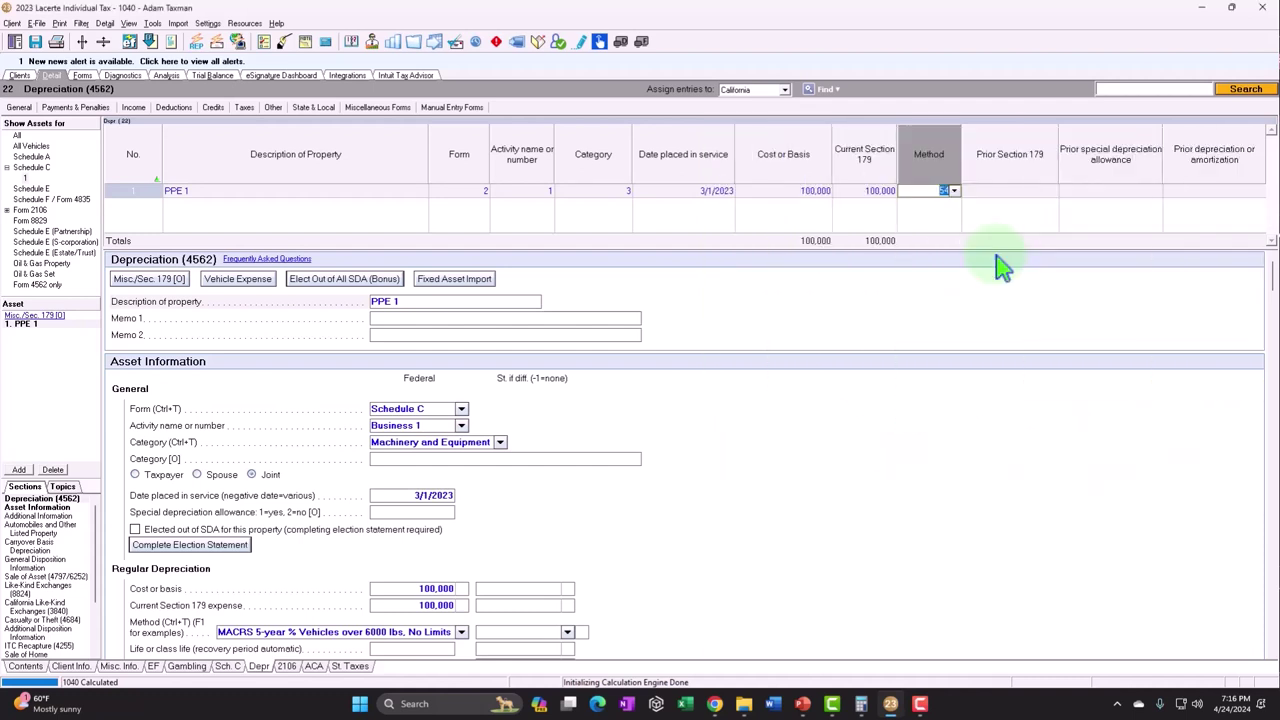
Set both PPE 1's cost or basis and its current Section 179 expense to 200,000
{"action": "left_click", "coordinate": [800, 190]}
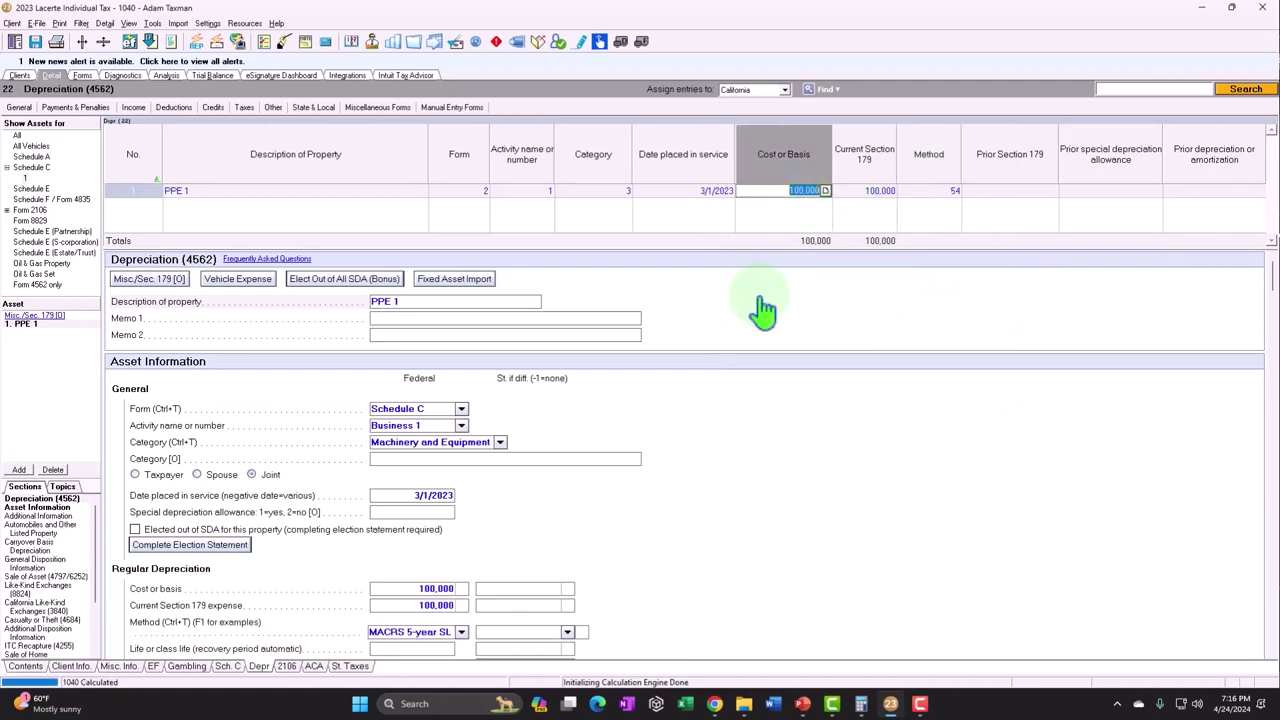
{"action": "type", "text": "200000"}
{"action": "key", "text": "Tab"}
{"action": "type", "text": "200000"}
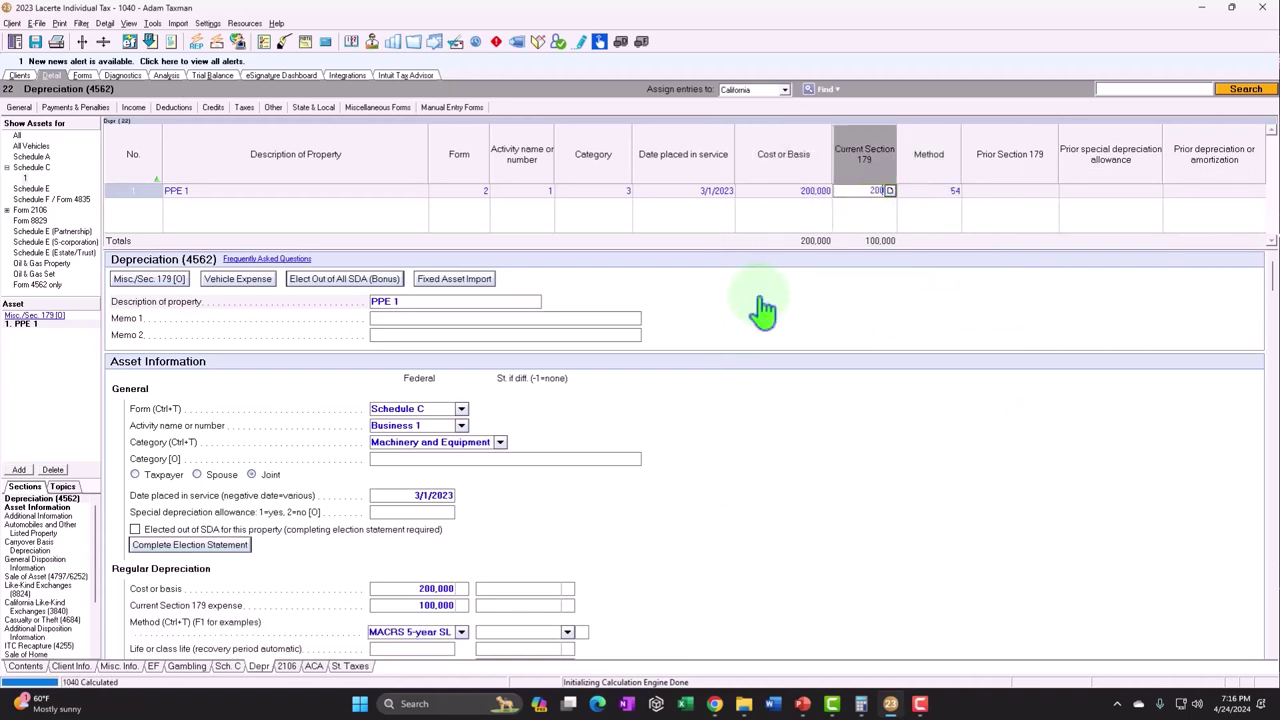
{"action": "key", "text": "Tab"}
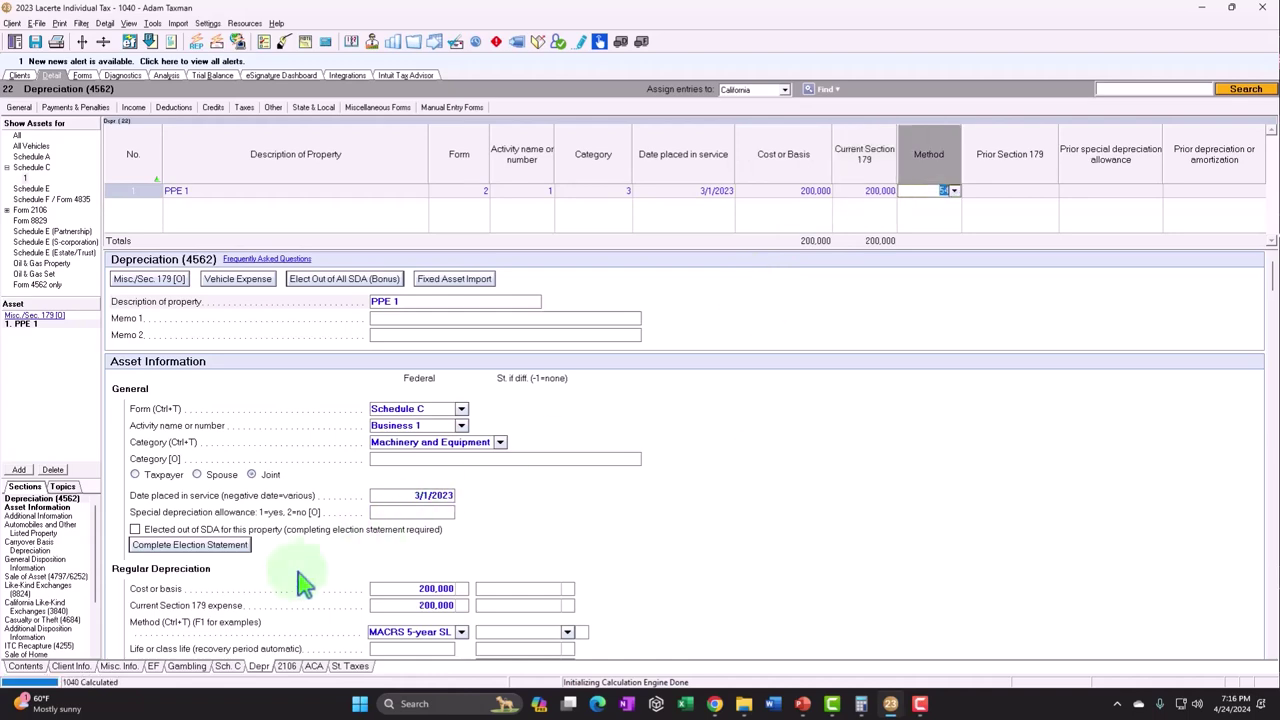
Set the gross receipts or sales of the Schedule C business to 120,000
{"action": "left_click", "coordinate": [227, 666]}
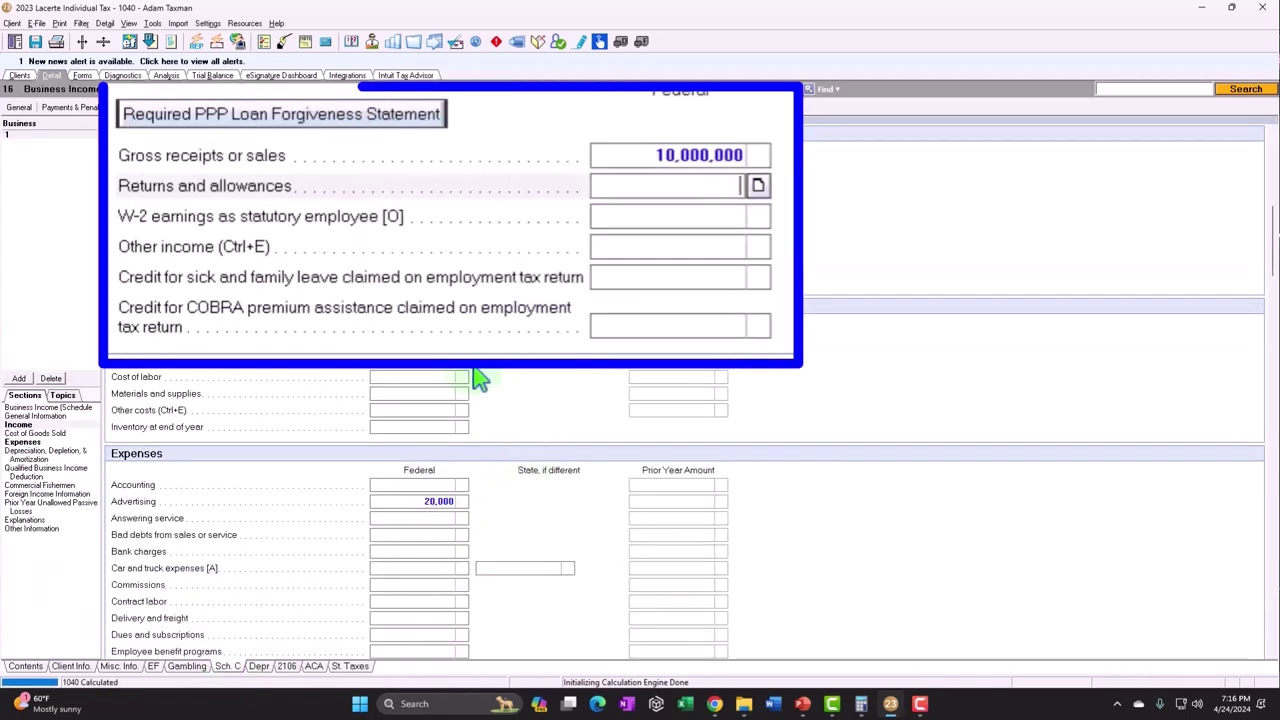
{"action": "left_click", "coordinate": [424, 187]}
{"action": "type", "text": "120000"}
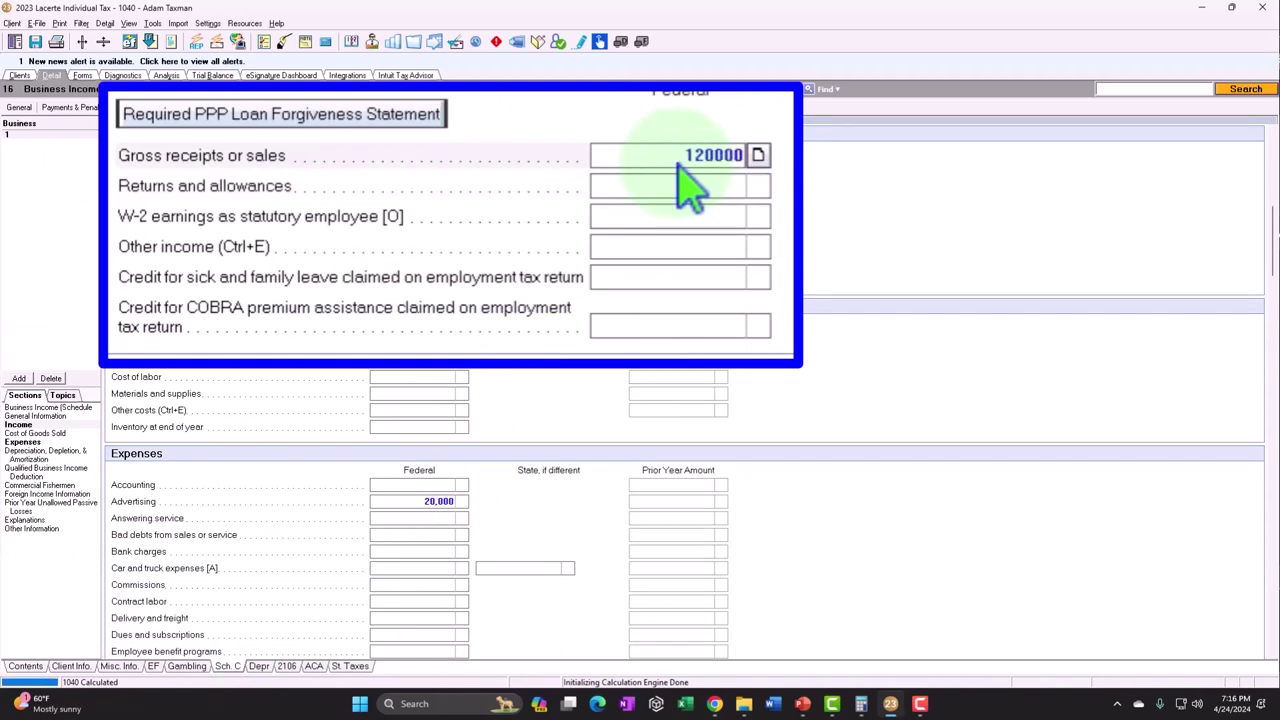
{"action": "key", "text": "Tab"}
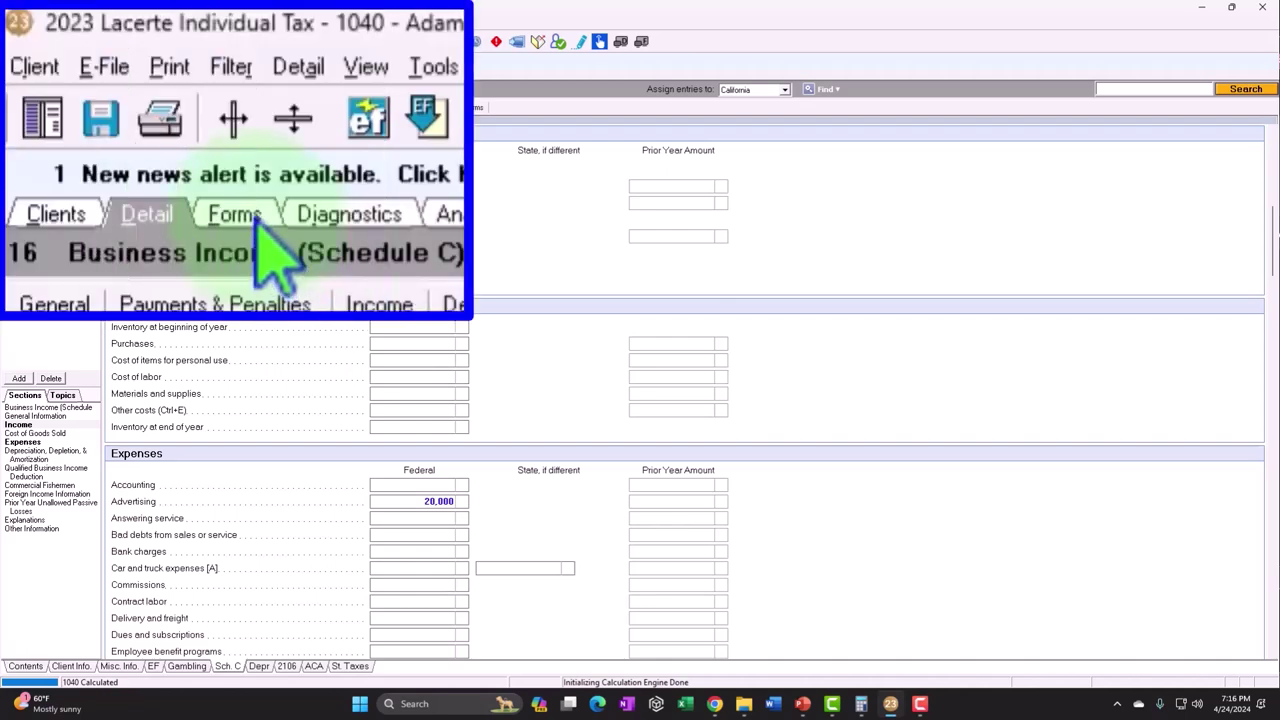
Examine Schedule C's income, depreciation and Section 179 deduction, and net profit, and view the regular 2023 federal depreciation schedule
{"action": "left_click", "coordinate": [83, 76]}
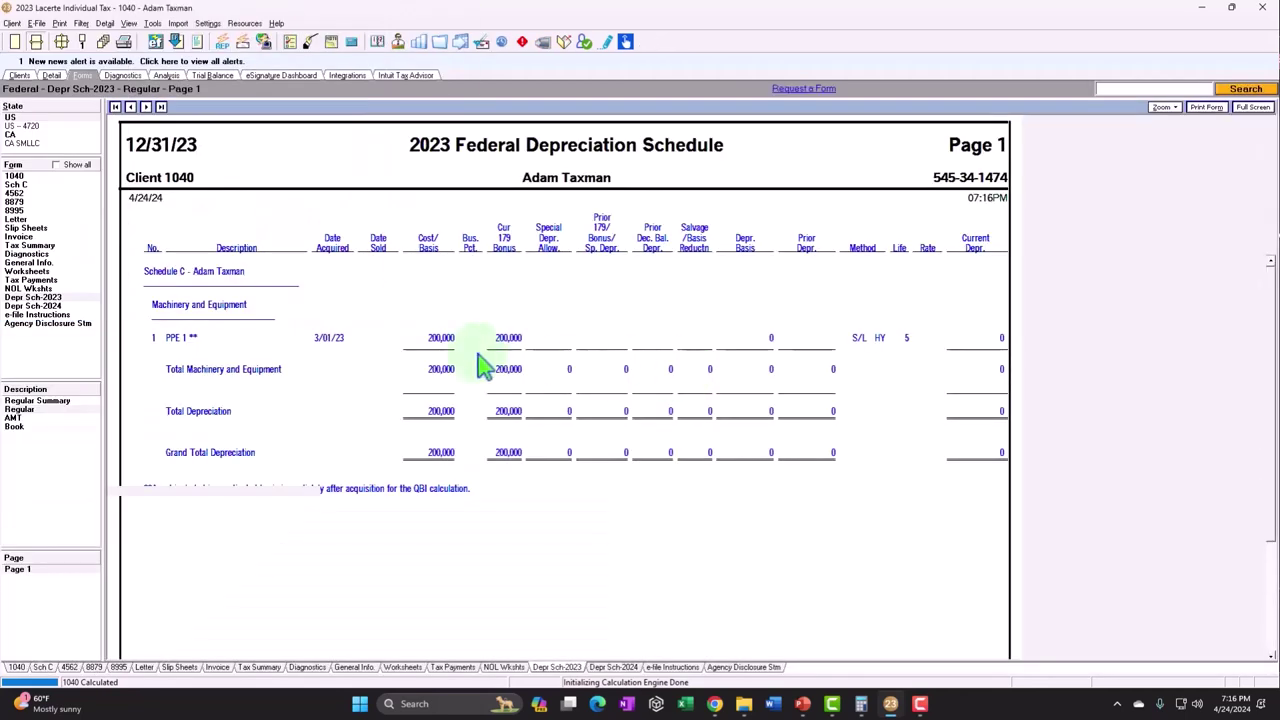
{"action": "left_click", "coordinate": [18, 185]}
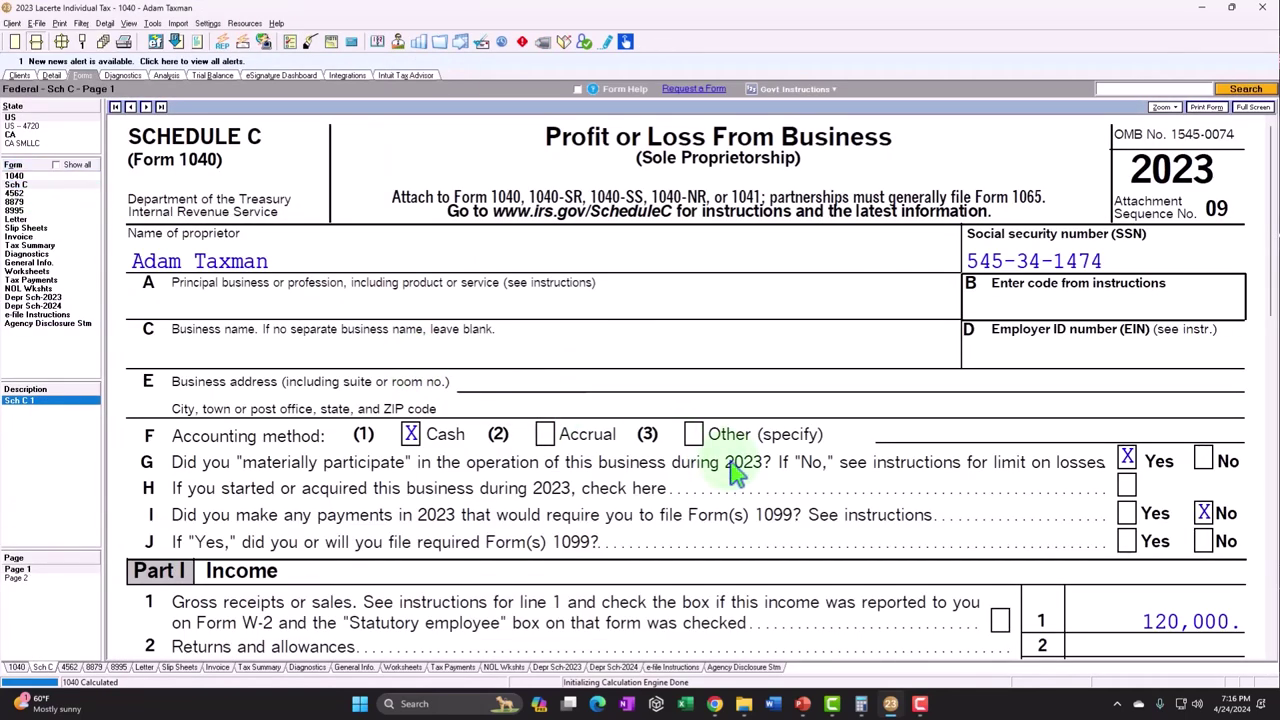
{"action": "scroll", "coordinate": [737, 484], "scroll_direction": "down", "scroll_amount": 3}
{"action": "scroll", "coordinate": [737, 484], "scroll_direction": "down", "scroll_amount": 3}
{"action": "scroll", "coordinate": [1171, 425], "scroll_direction": "down", "scroll_amount": 3}
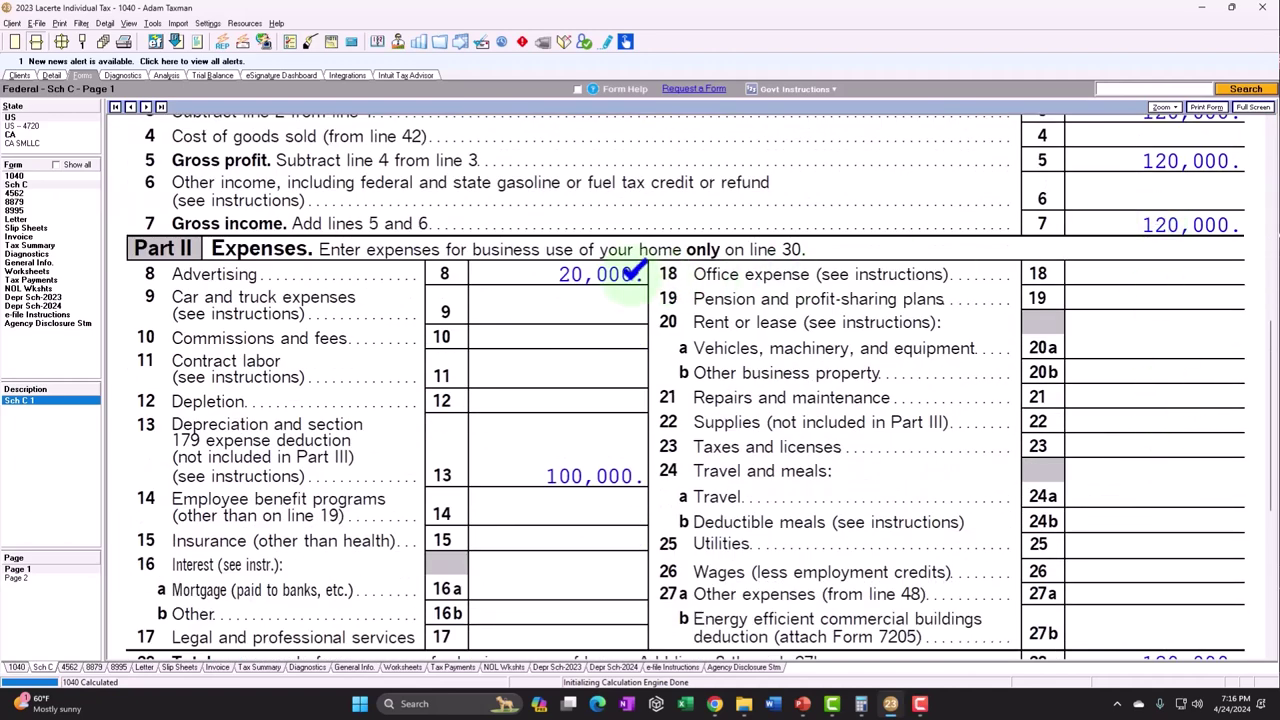
{"action": "scroll", "coordinate": [632, 274], "scroll_direction": "down", "scroll_amount": 1}
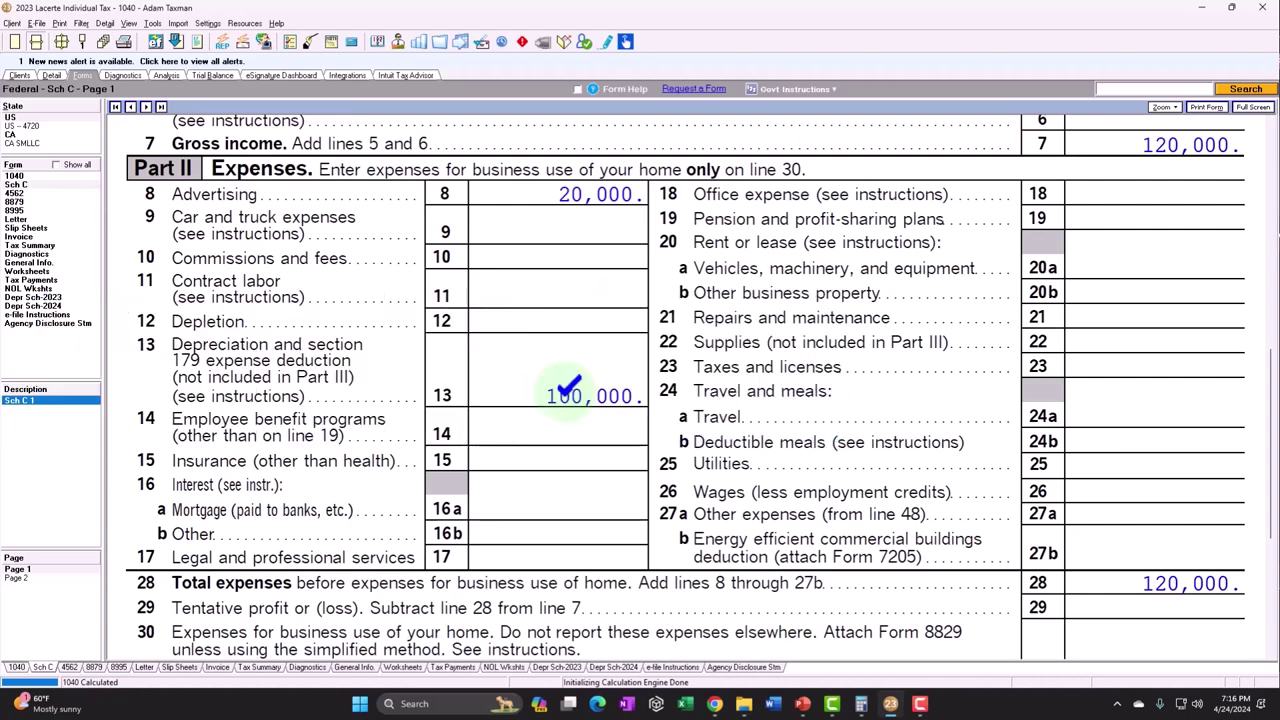
{"action": "scroll", "coordinate": [685, 390], "scroll_direction": "down", "scroll_amount": 3}
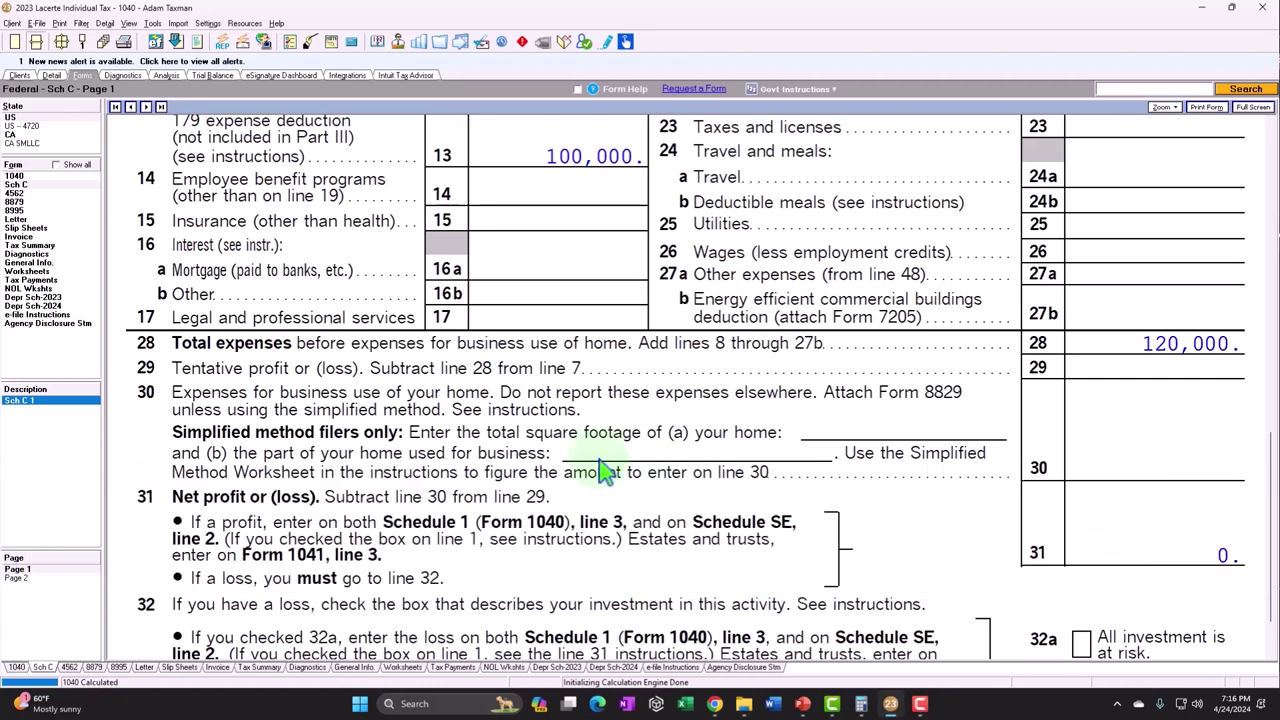
{"action": "left_click", "coordinate": [35, 297]}
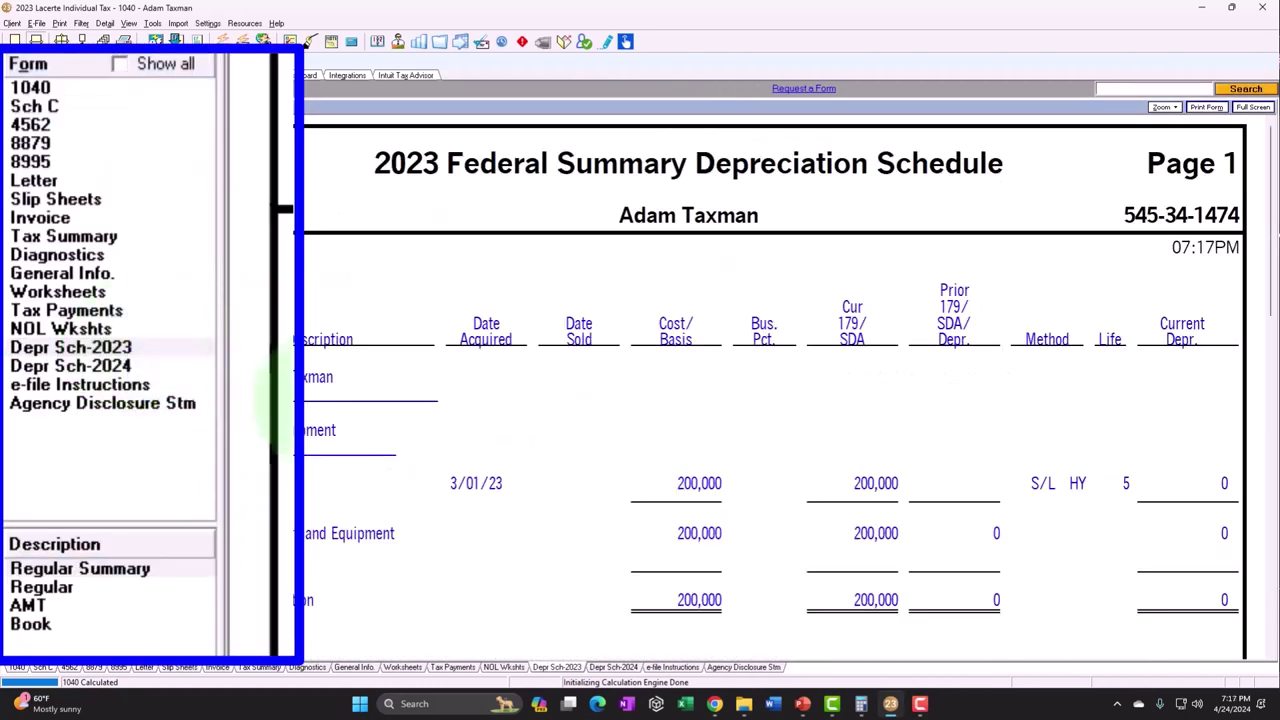
{"action": "left_click", "coordinate": [22, 409]}
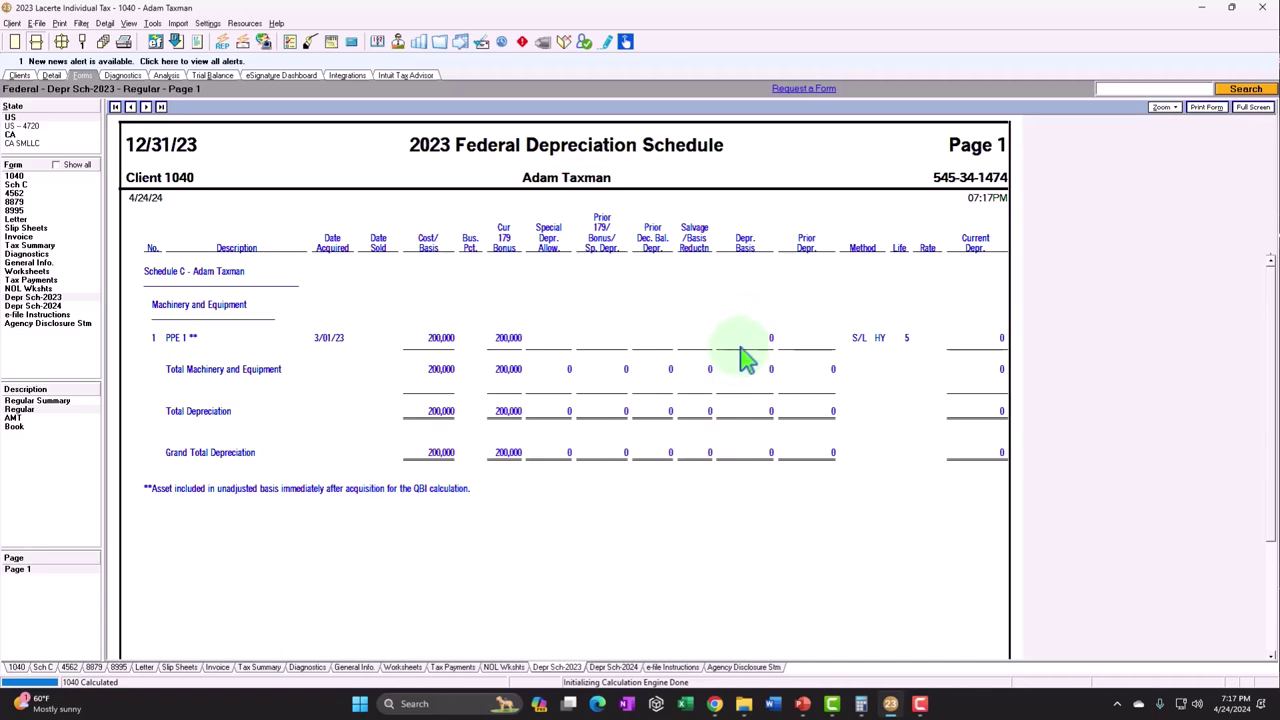
Set PPE 1's method to 53, MACRS 5-year % Office Equip, Rental Furn. & Fixtures, and view the regular 2023 federal depreciation schedule
{"action": "left_click", "coordinate": [51, 75]}
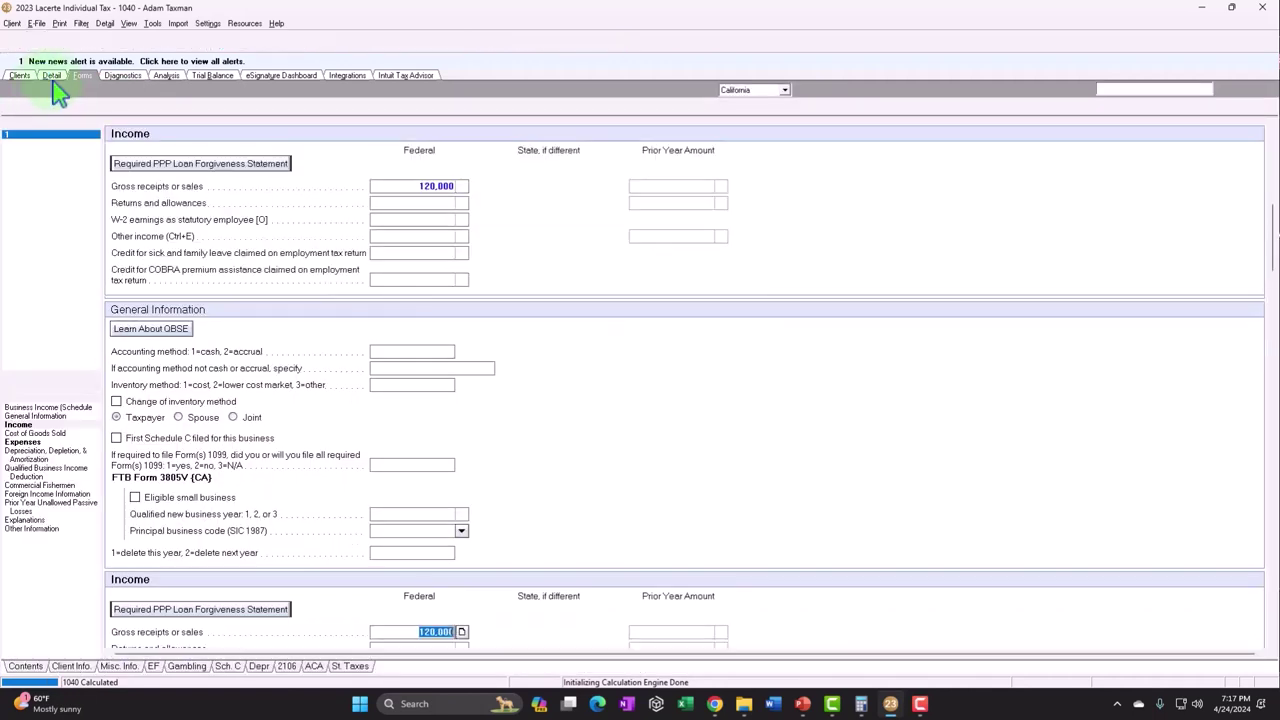
{"action": "left_click", "coordinate": [132, 107]}
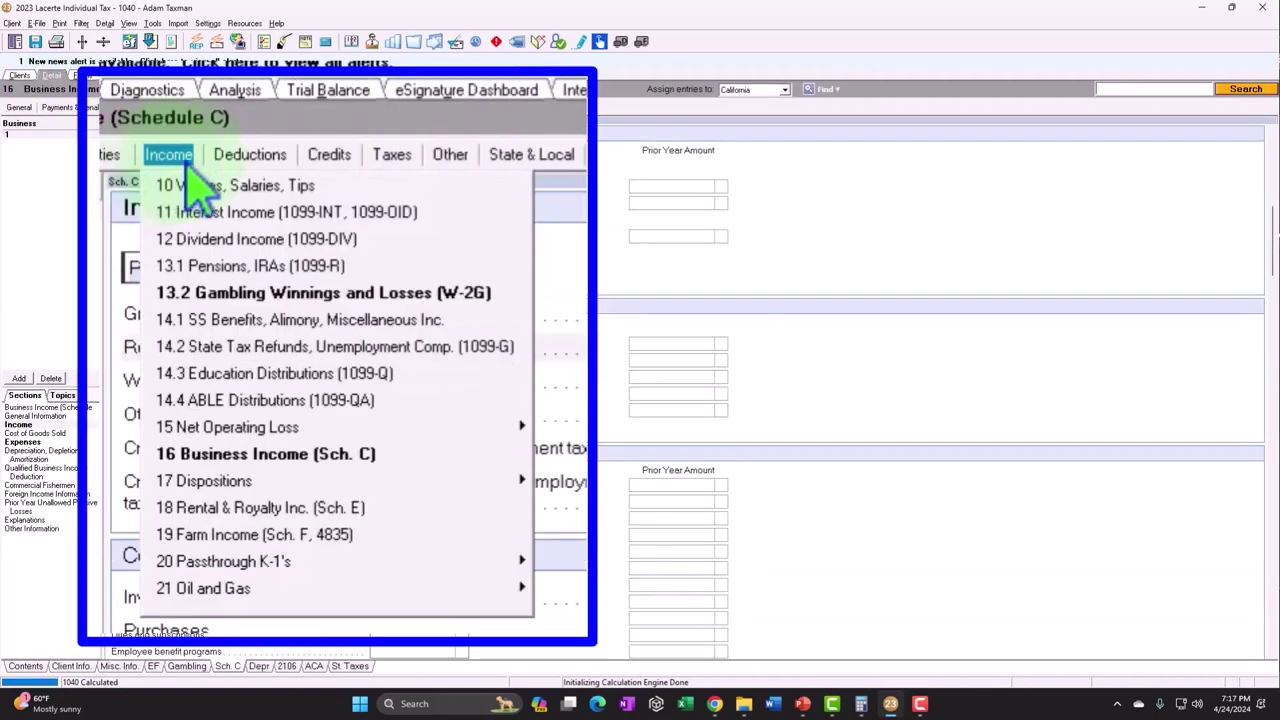
{"action": "mouse_move", "coordinate": [250, 156]}
{"action": "left_click", "coordinate": [255, 186]}
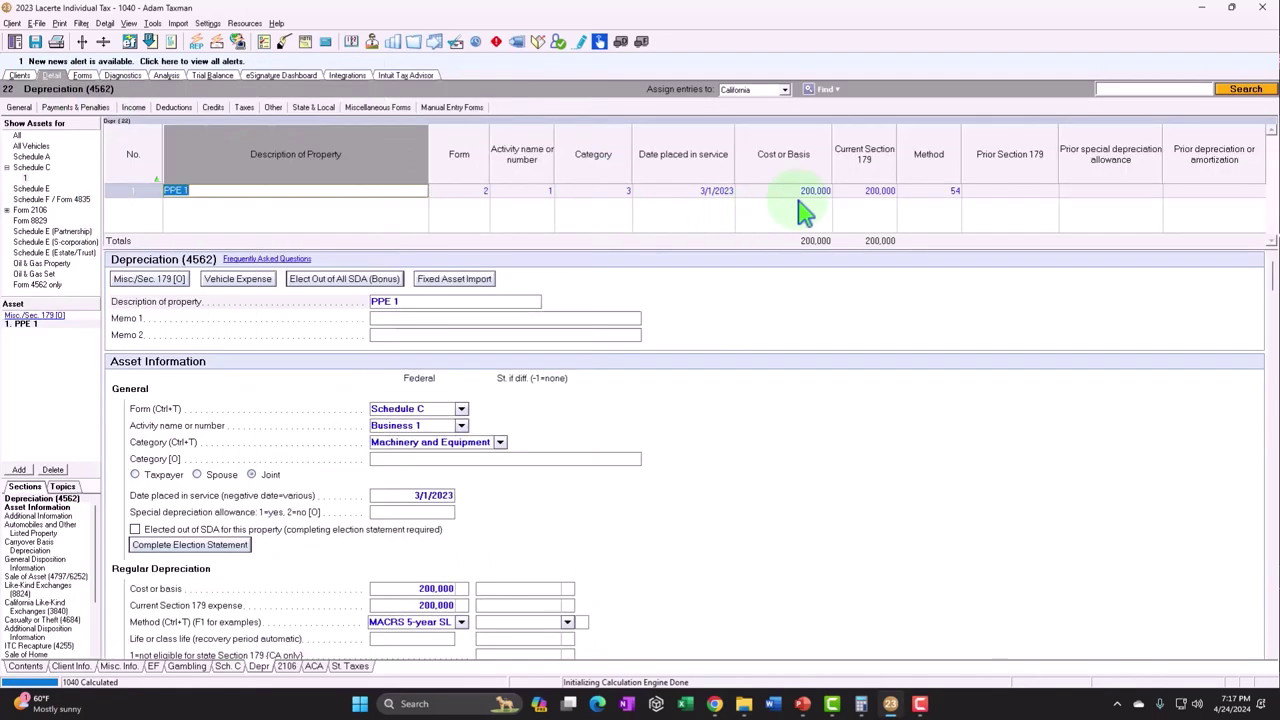
{"action": "left_click", "coordinate": [928, 192]}
{"action": "left_click", "coordinate": [956, 192]}
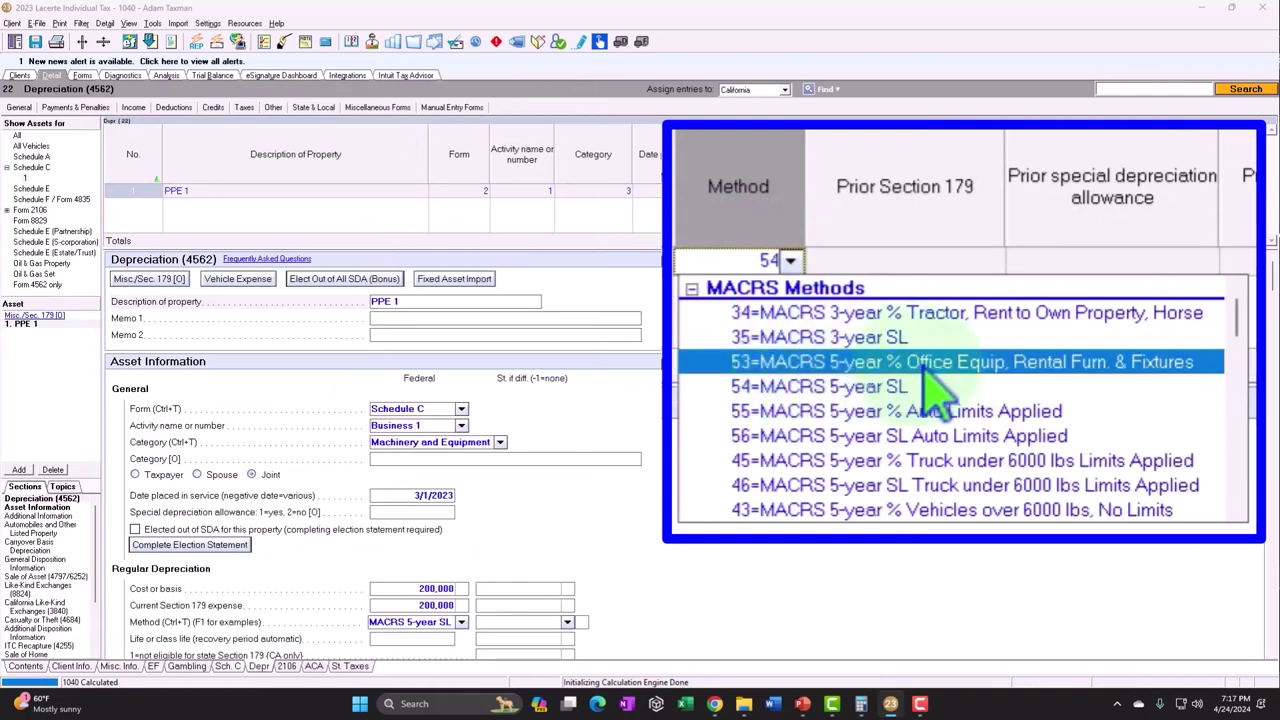
{"action": "left_click", "coordinate": [82, 75]}
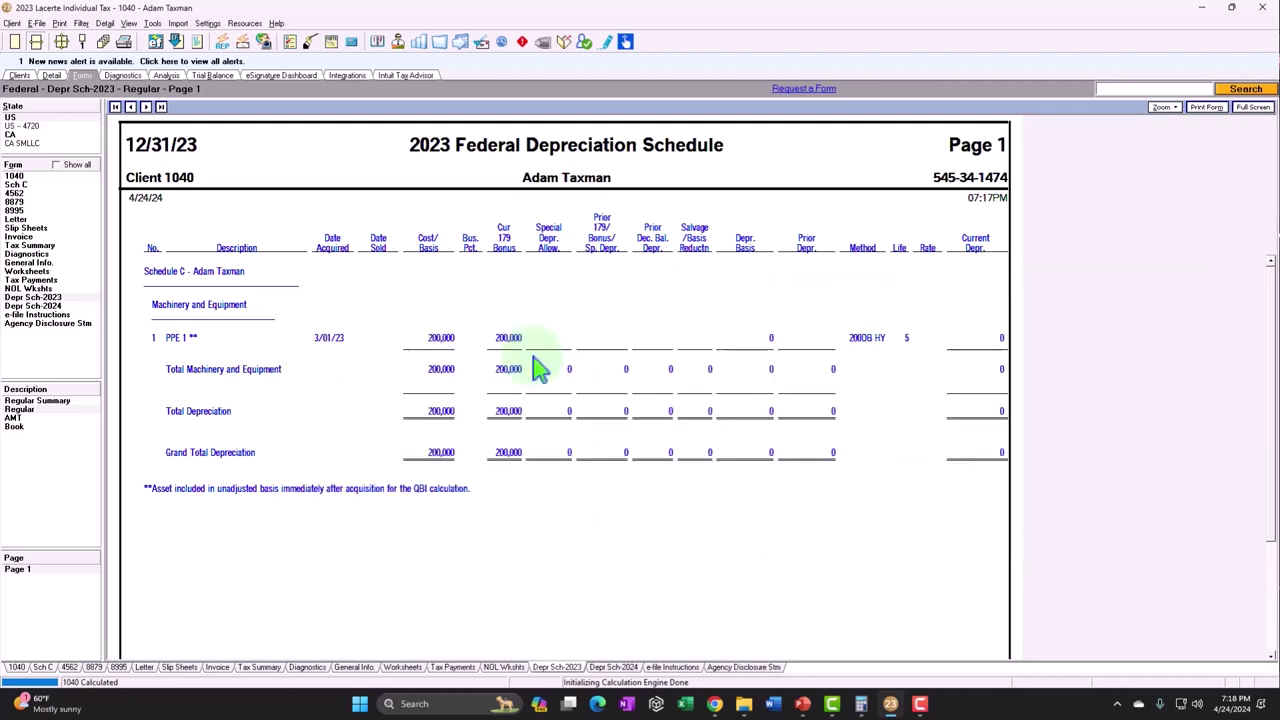
Examine Form 4562 for Schedule C, including the Section 179 limits, business income limitation, carryover to 2024, and Parts II and III
{"action": "double_click", "coordinate": [540, 370]}
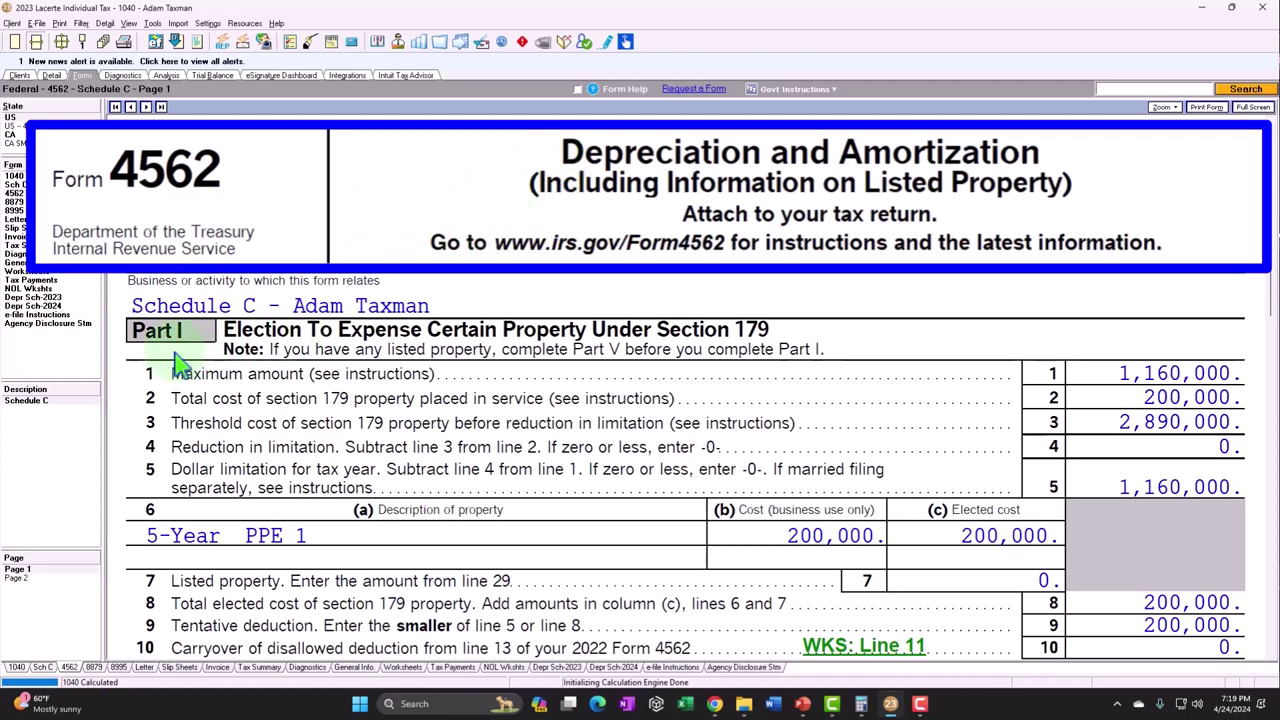
{"action": "scroll", "coordinate": [178, 365], "scroll_direction": "down", "scroll_amount": 2}
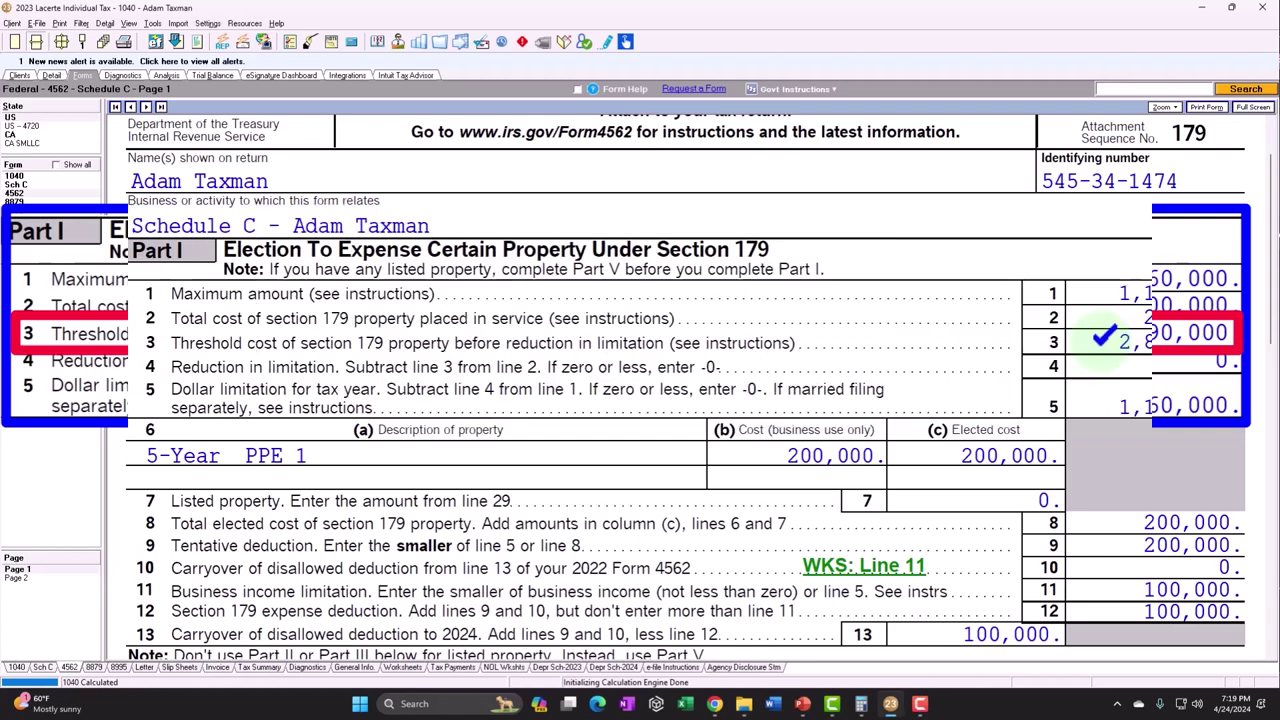
{"action": "scroll", "coordinate": [900, 430], "scroll_direction": "down", "scroll_amount": 1}
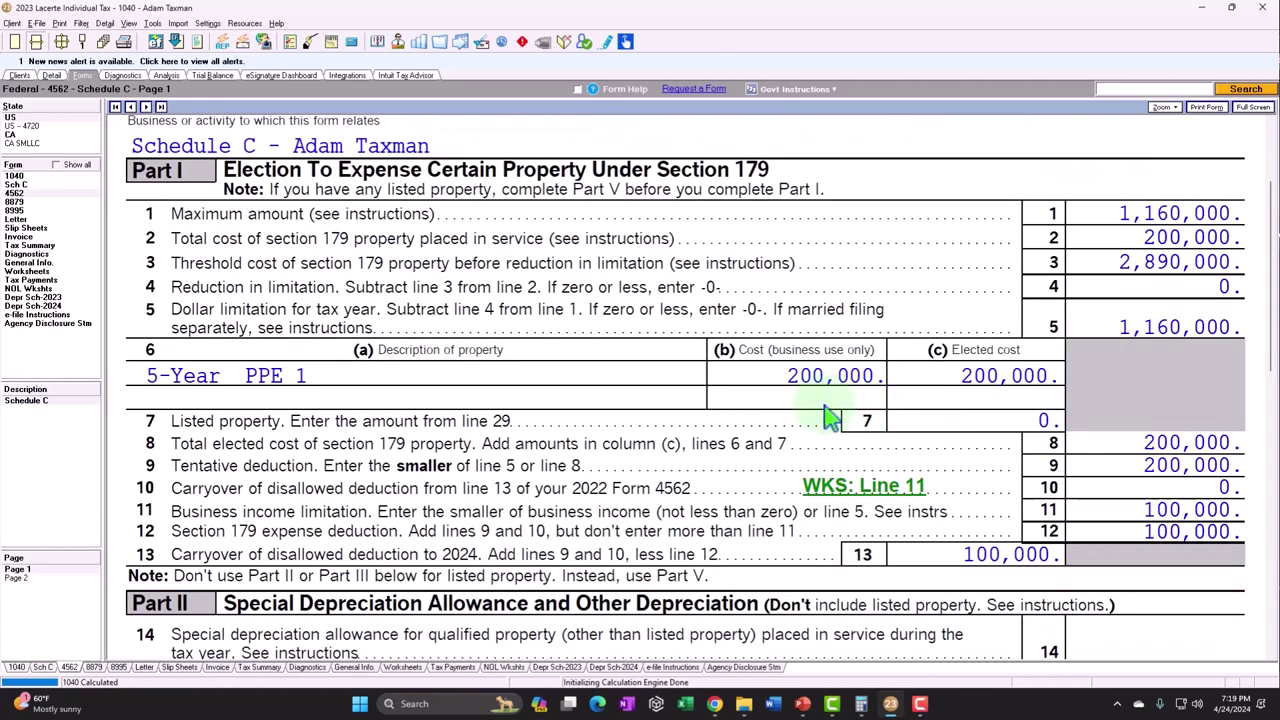
{"action": "scroll", "coordinate": [685, 390], "scroll_direction": "down", "scroll_amount": 1}
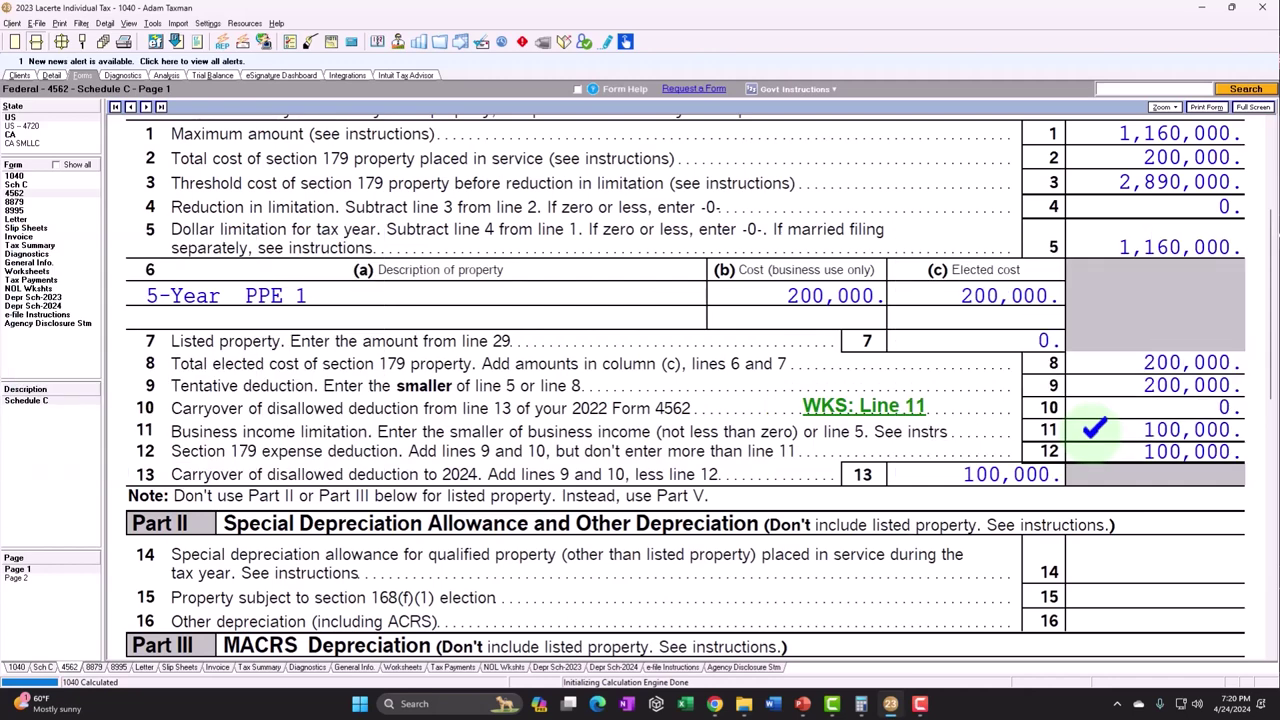
{"action": "scroll", "coordinate": [986, 428], "scroll_direction": "down", "scroll_amount": 2}
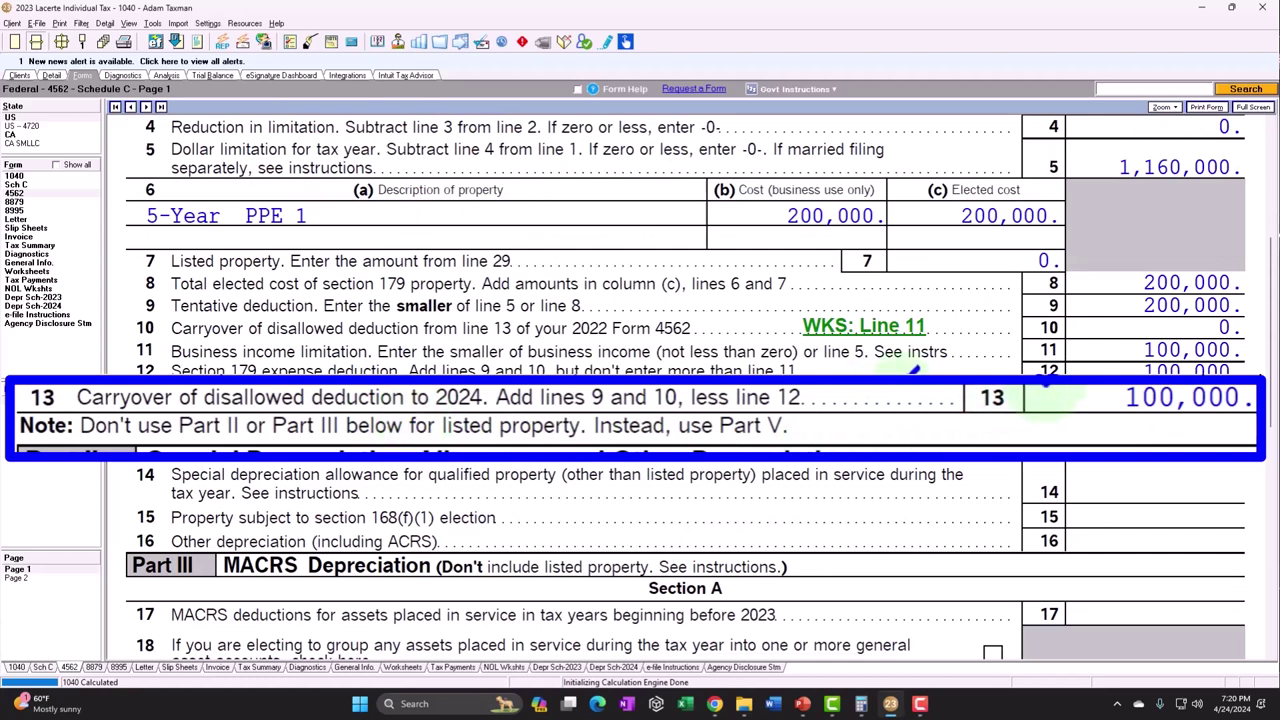
{"action": "scroll", "coordinate": [906, 376], "scroll_direction": "down", "scroll_amount": 3}
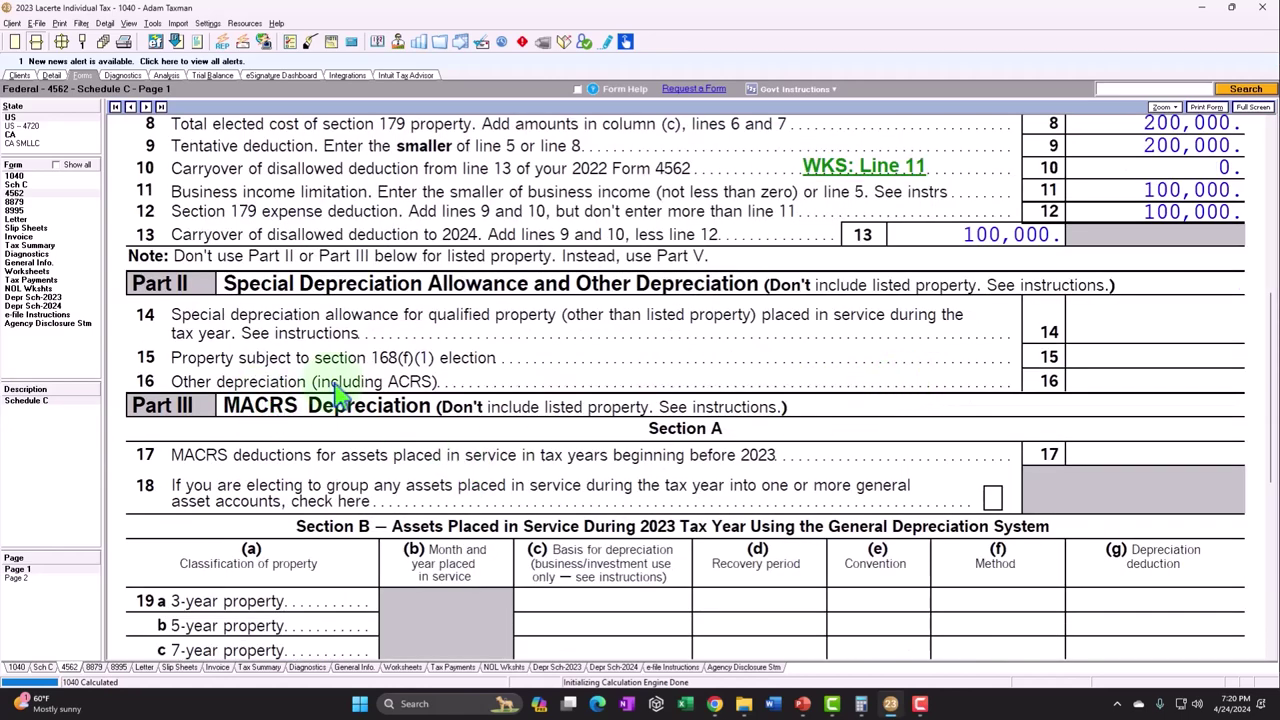
{"action": "scroll", "coordinate": [340, 395], "scroll_direction": "down", "scroll_amount": 6}
{"action": "scroll", "coordinate": [340, 395], "scroll_direction": "up", "scroll_amount": 5}
{"action": "scroll", "coordinate": [340, 395], "scroll_direction": "up", "scroll_amount": 8}
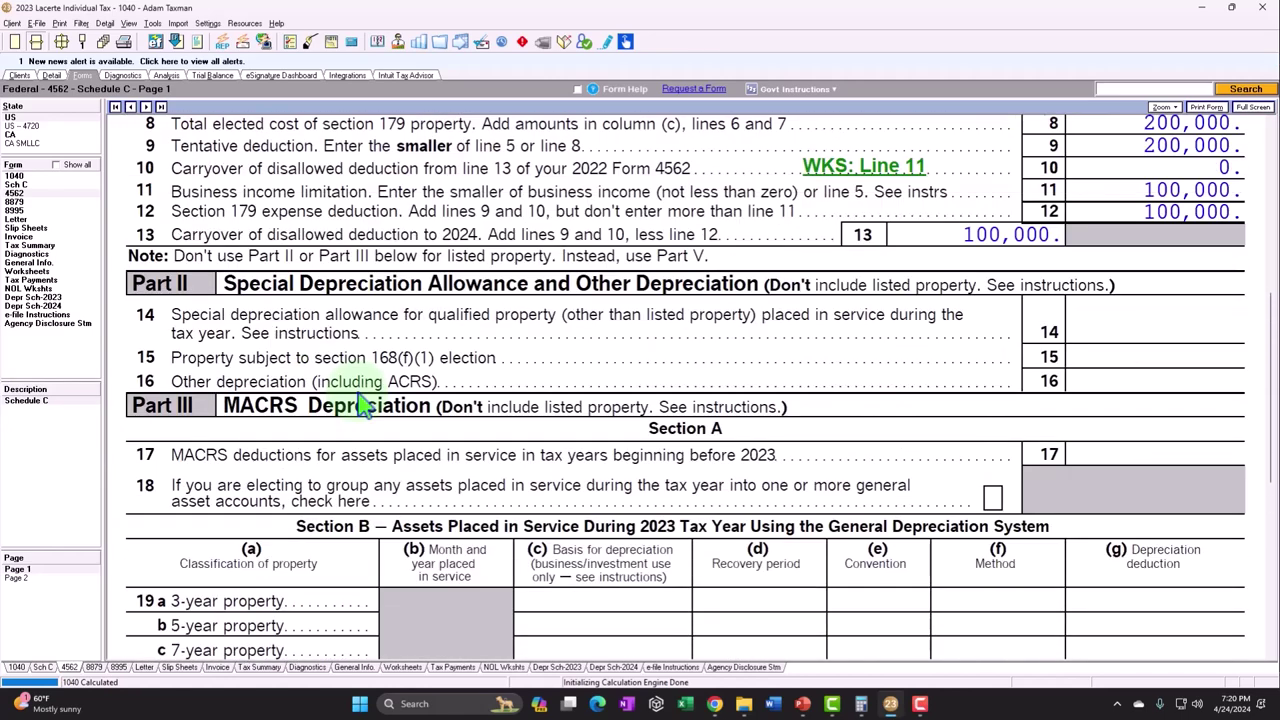